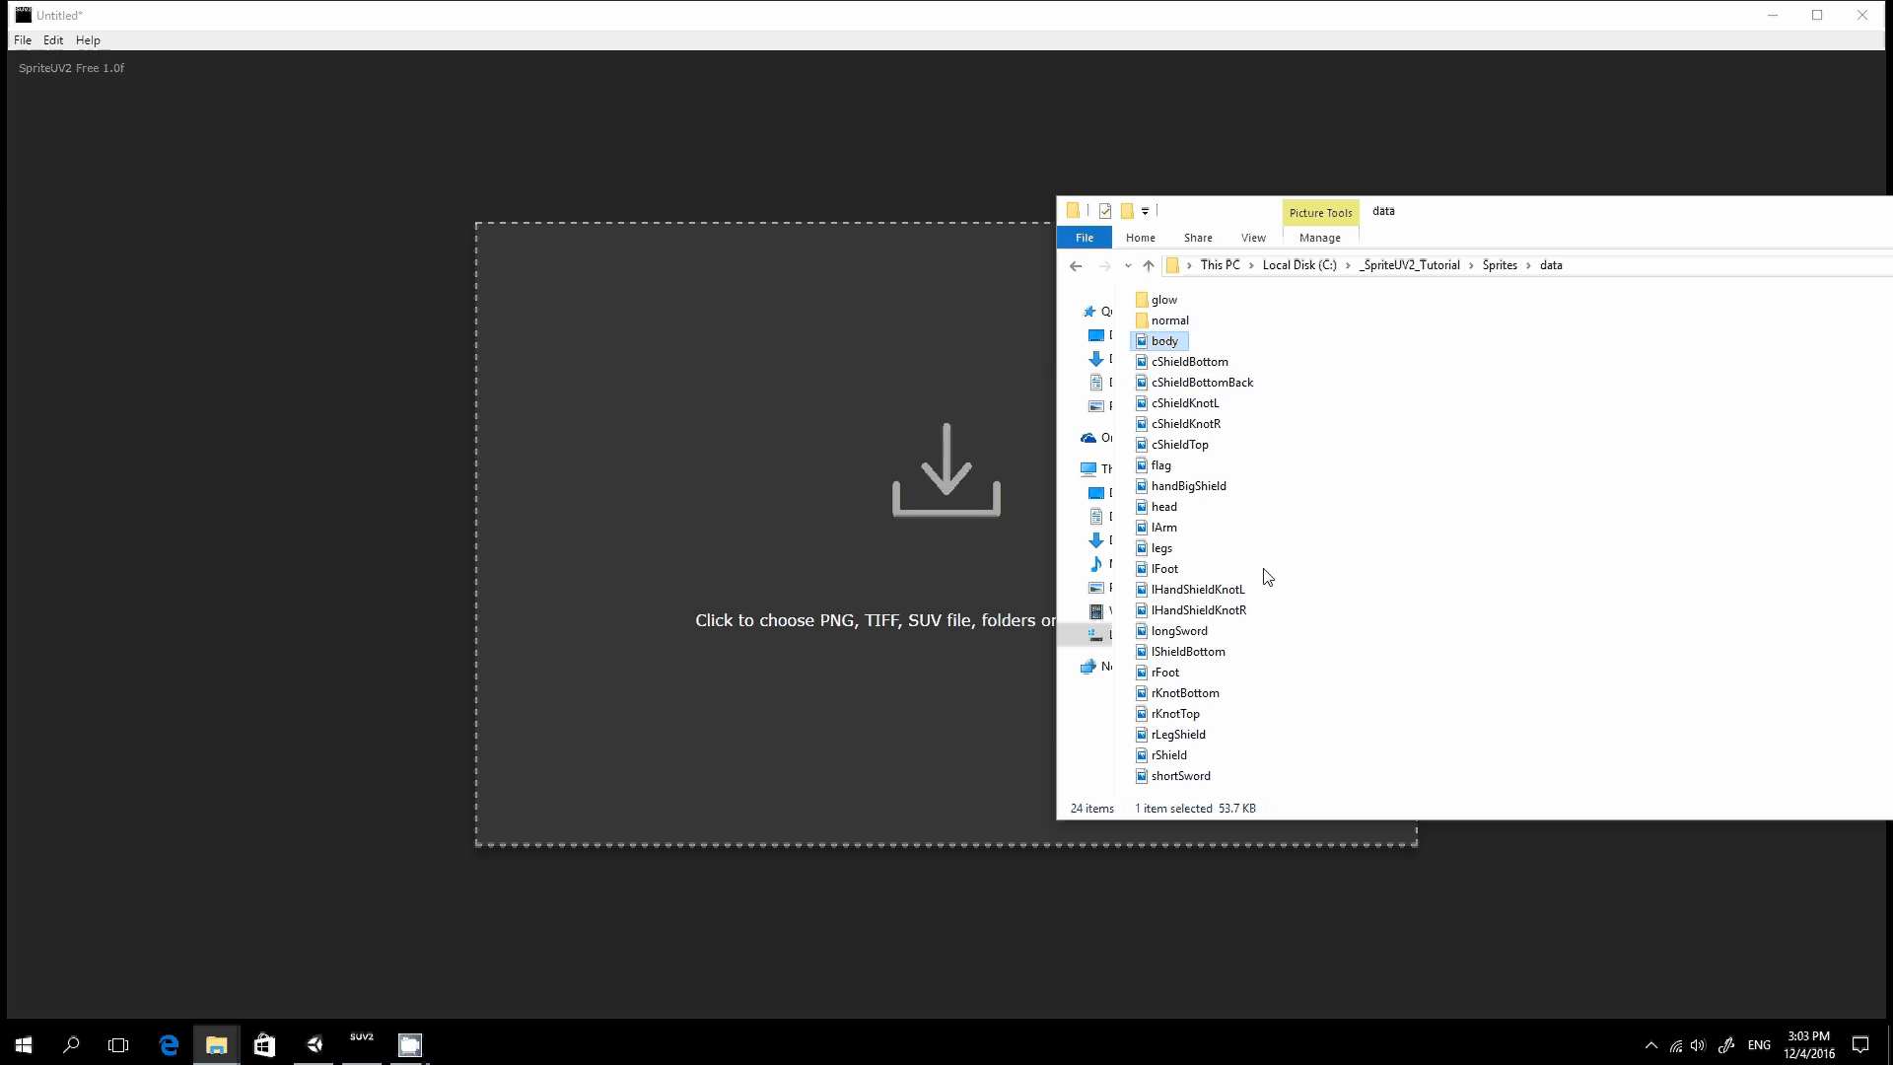
# Import all the PNG sprites from body to shortSword in the data folder into the SpriteUV2 project
pyautogui.keyDown('shift'); pyautogui.click(1210, 781); pyautogui.keyUp('shift')
pyautogui.moveTo(1163, 471); pyautogui.dragTo(759, 495)
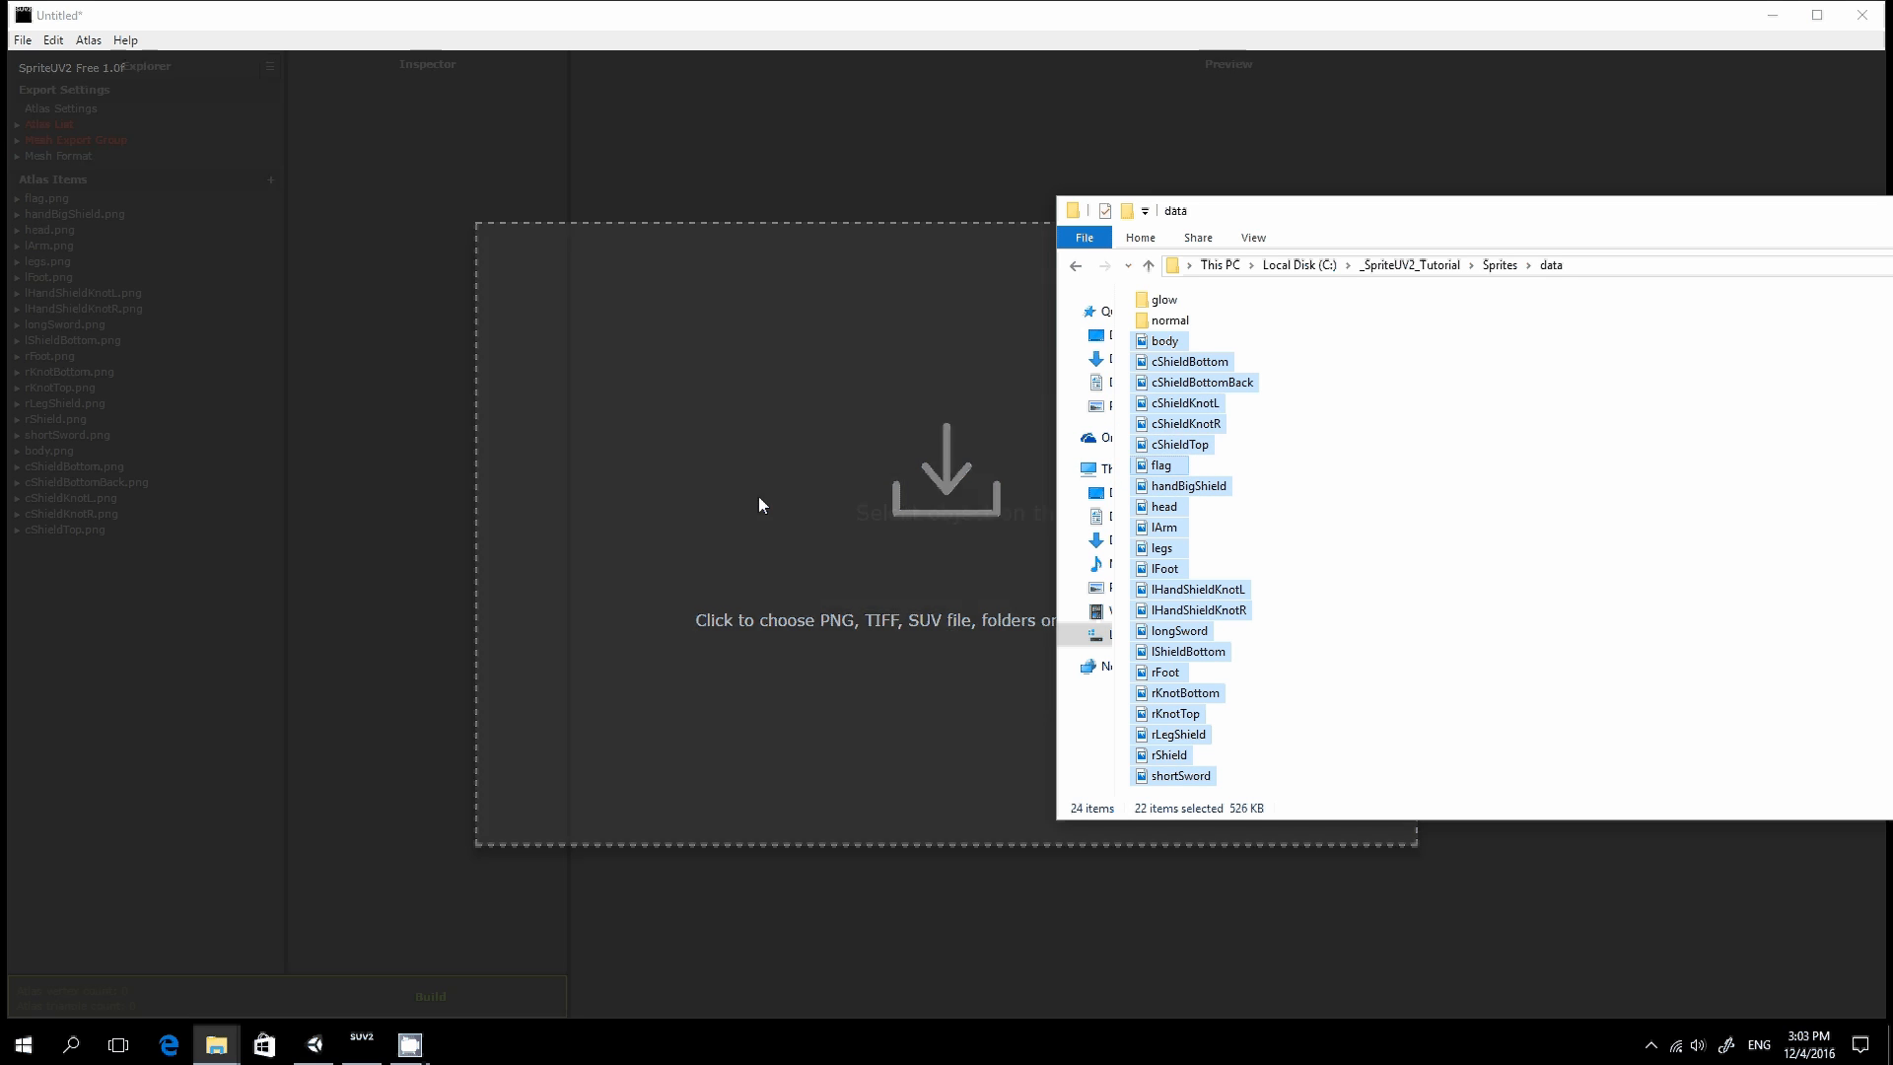
pyautogui.click(490, 9)
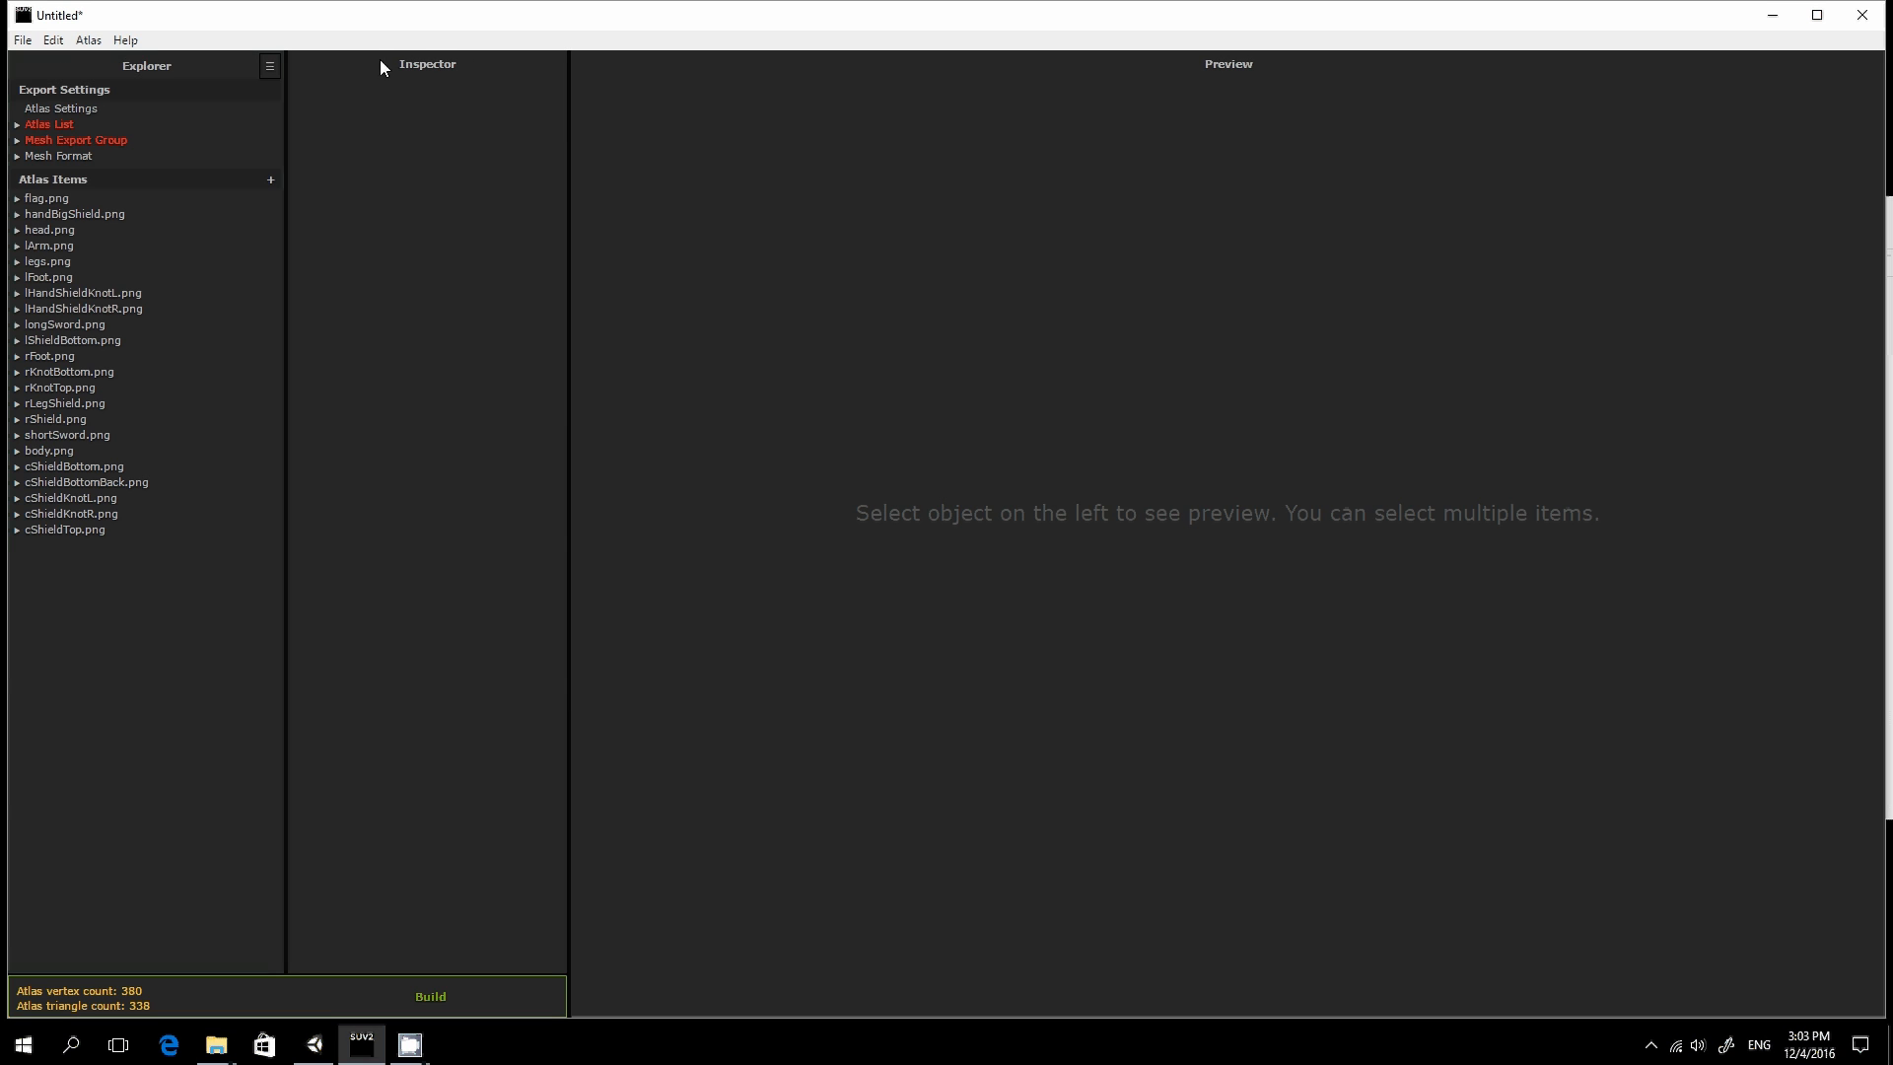
# Set the exportAtlas path to the Unity project's folder C:\_SpriteUV2_Tutorial\UnityProject\SpriteUV2_Tutorial\Assets
pyautogui.click(16, 125)
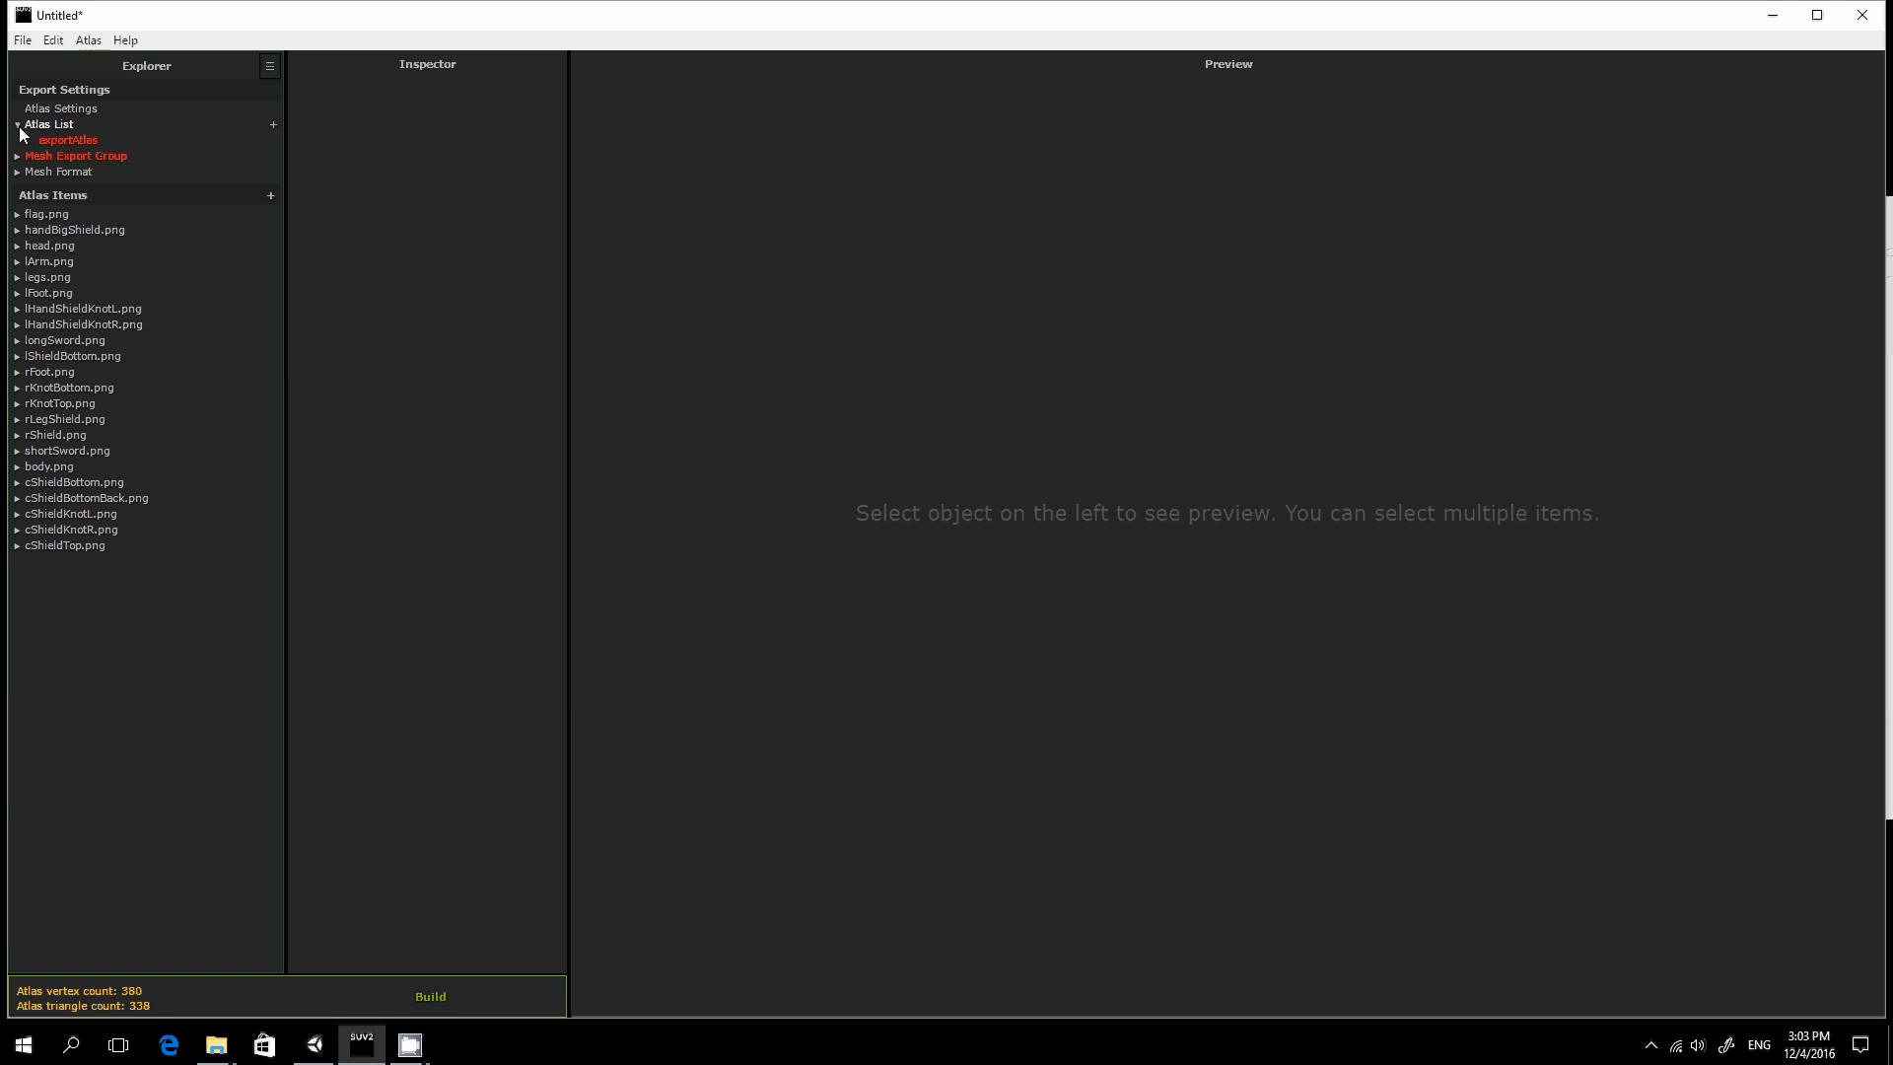
pyautogui.click(99, 140)
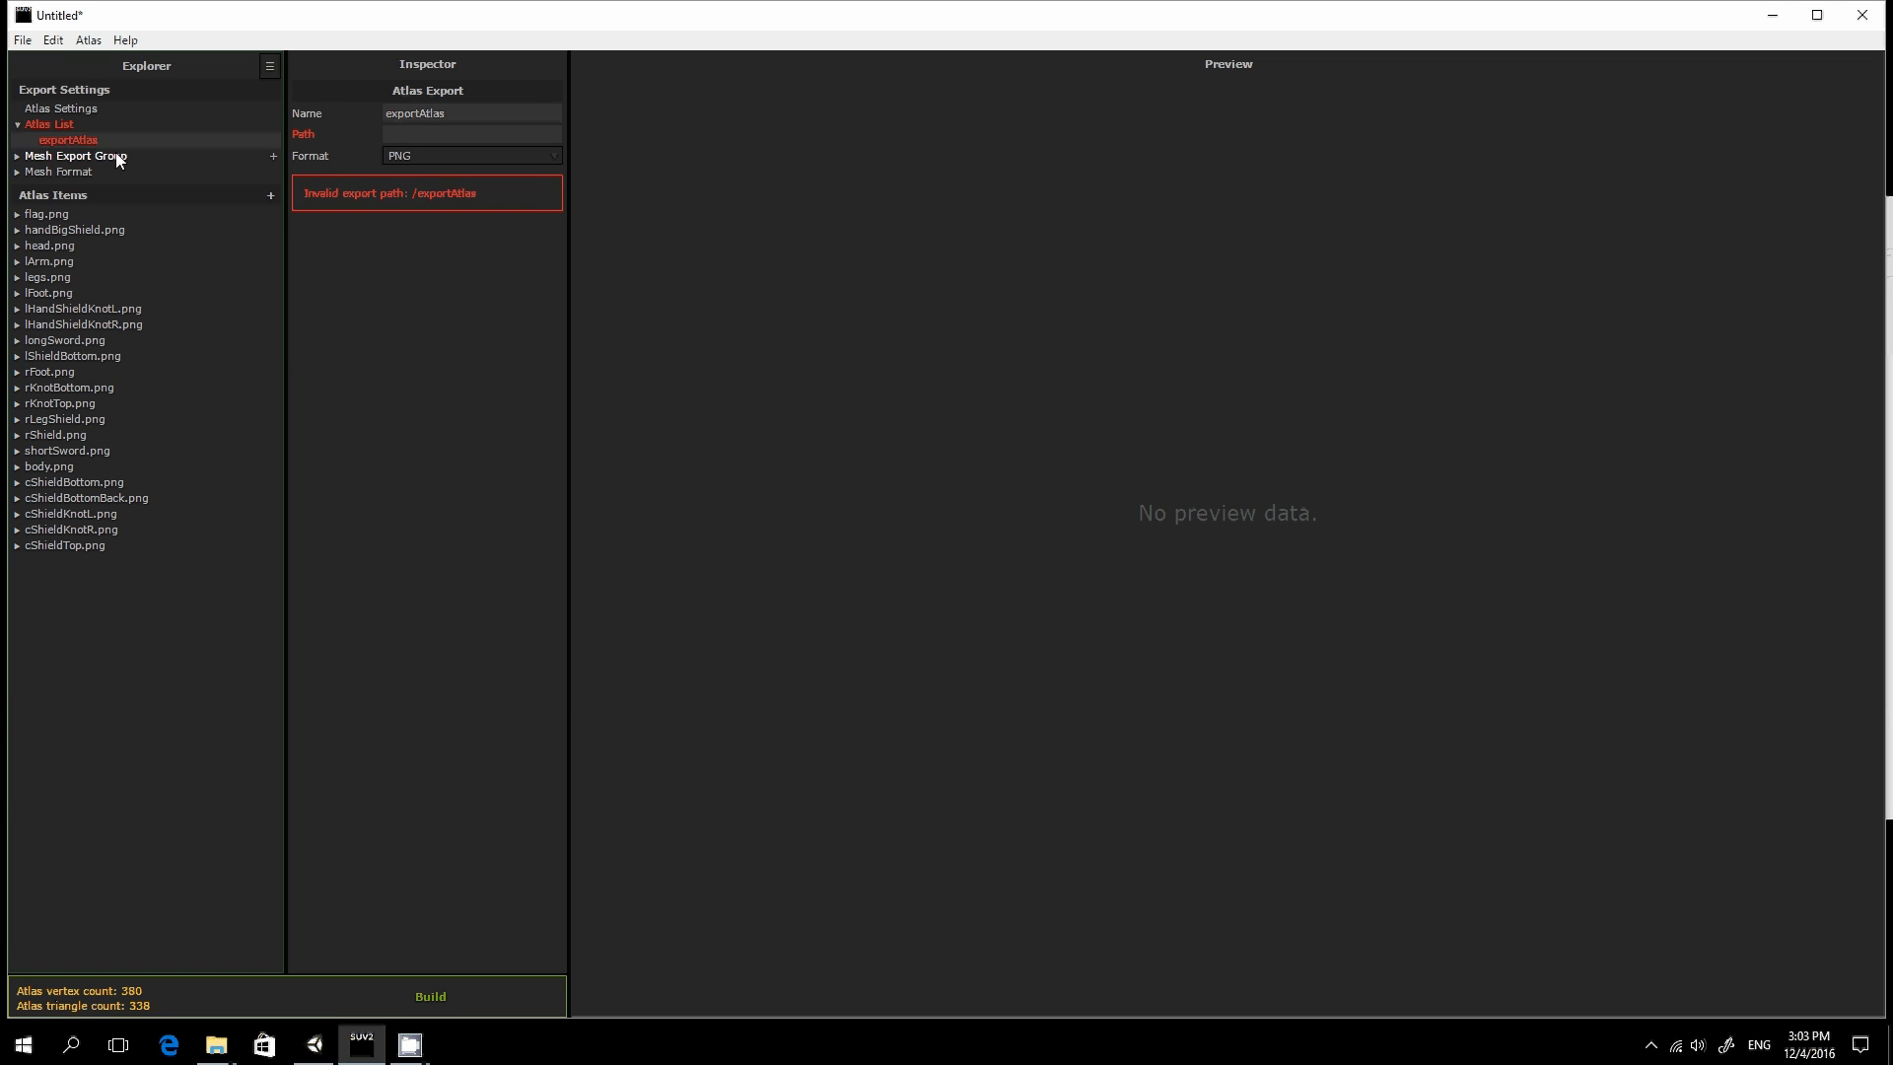
pyautogui.click(408, 129)
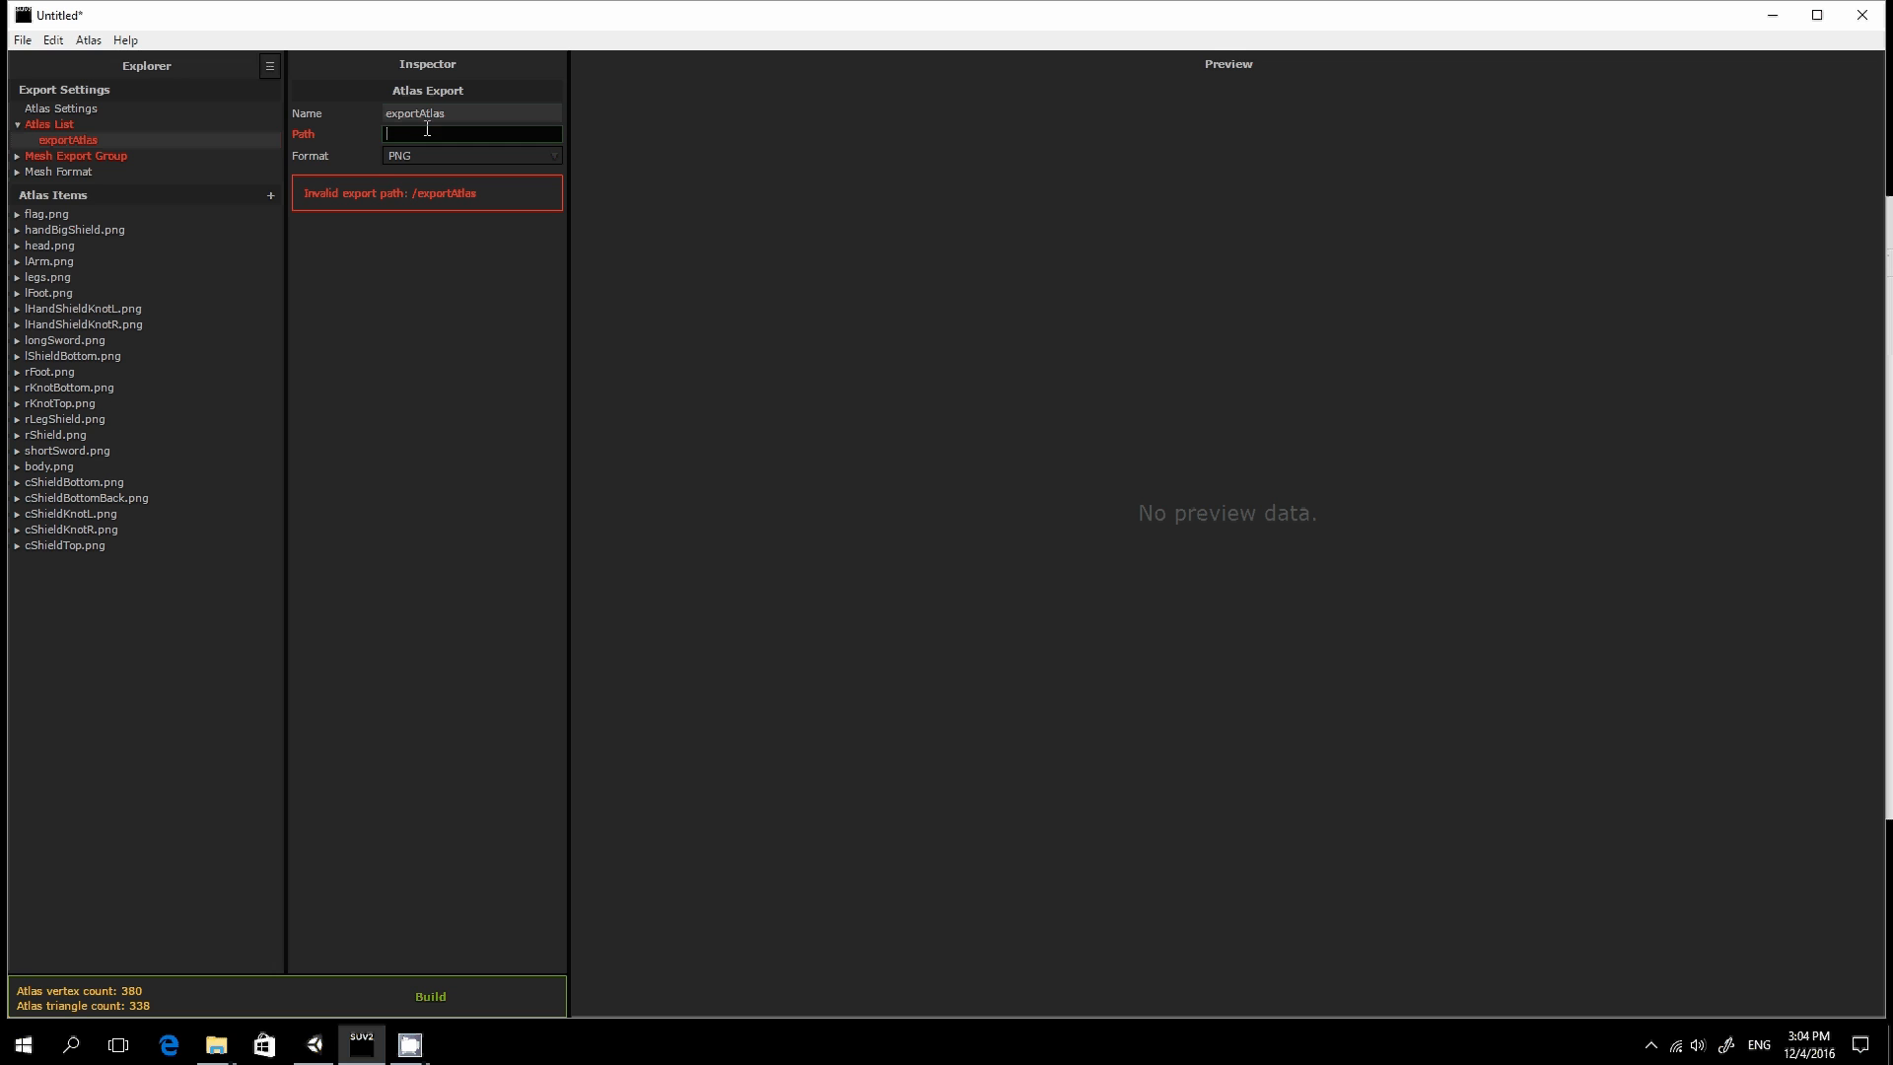
pyautogui.hotkey('ctrl', 'v')
pyautogui.press('Return')
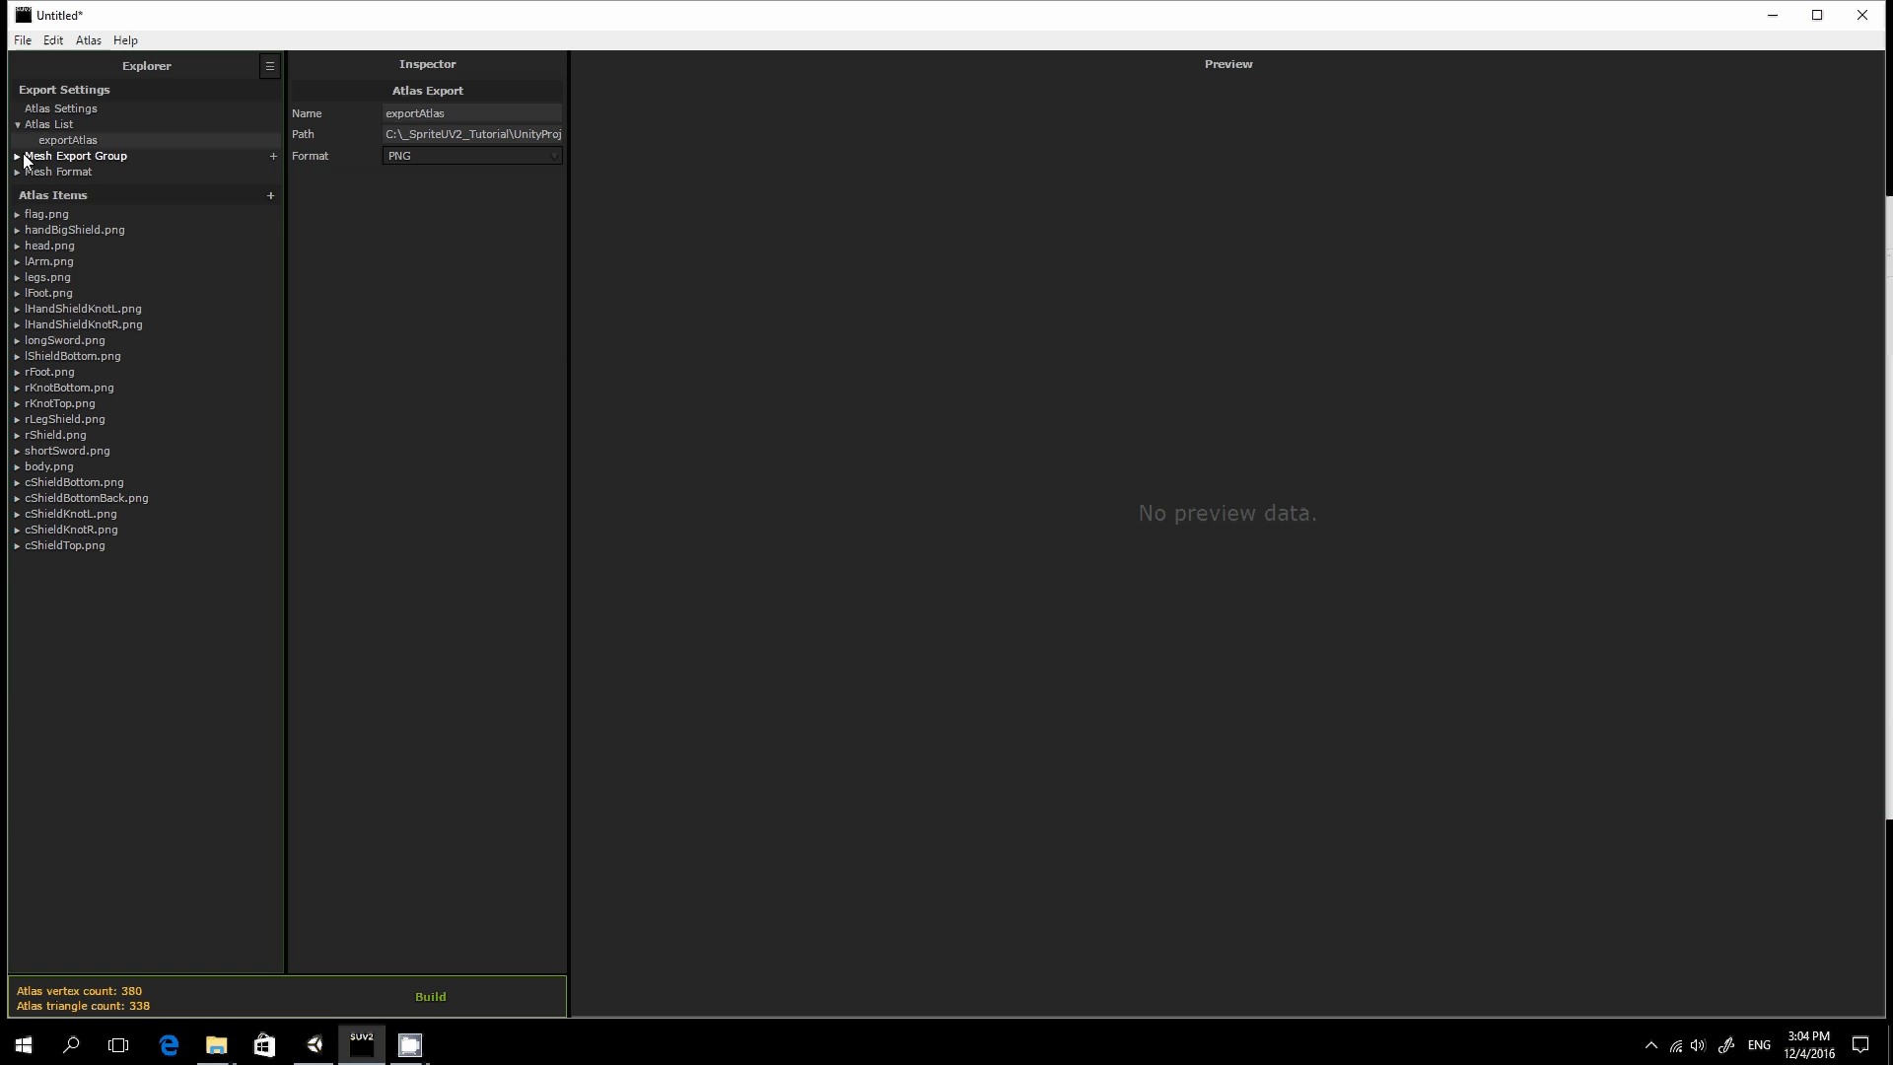
# Set the exportGroup path to the Mesh subfolder of the same Assets folder and build the atlas
pyautogui.click(19, 156)
pyautogui.click(96, 171)
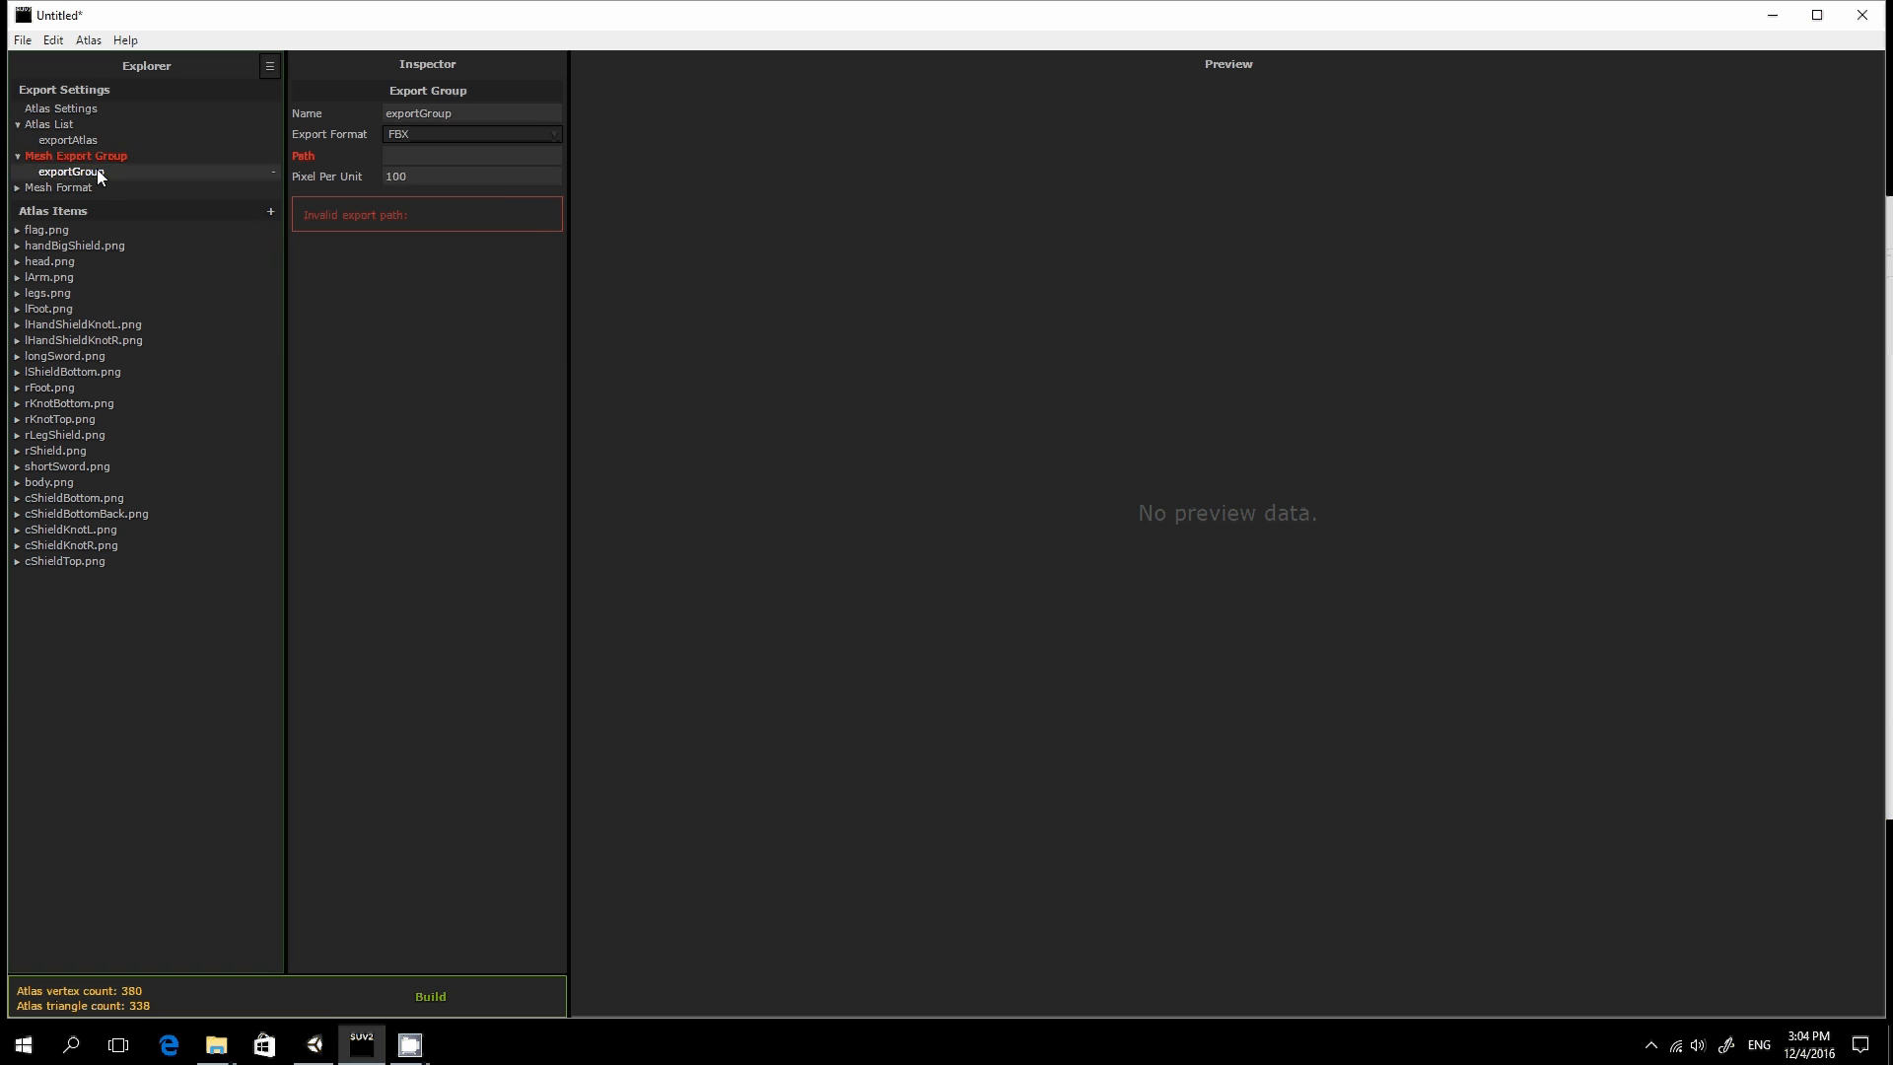
pyautogui.click(481, 158)
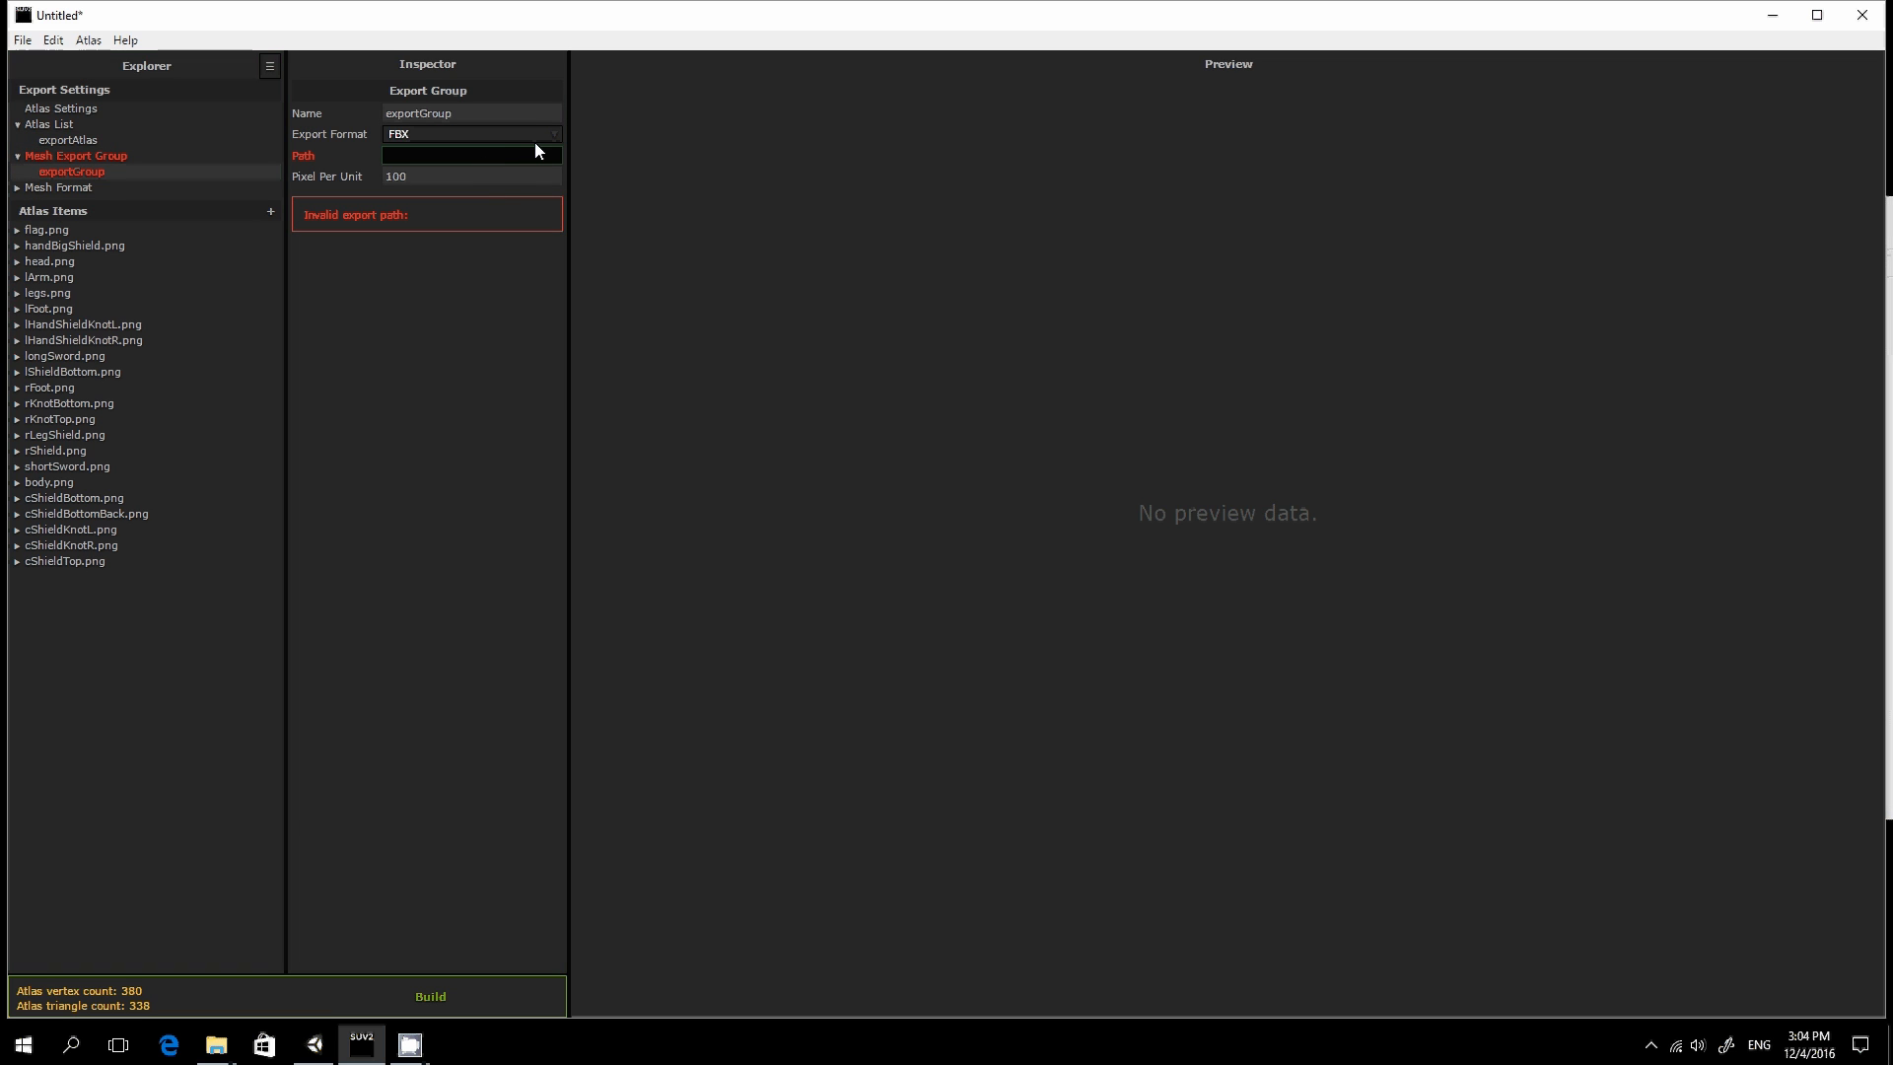
pyautogui.hotkey('ctrl', 'v')
pyautogui.write('\\Mesh')
pyautogui.click(442, 997)
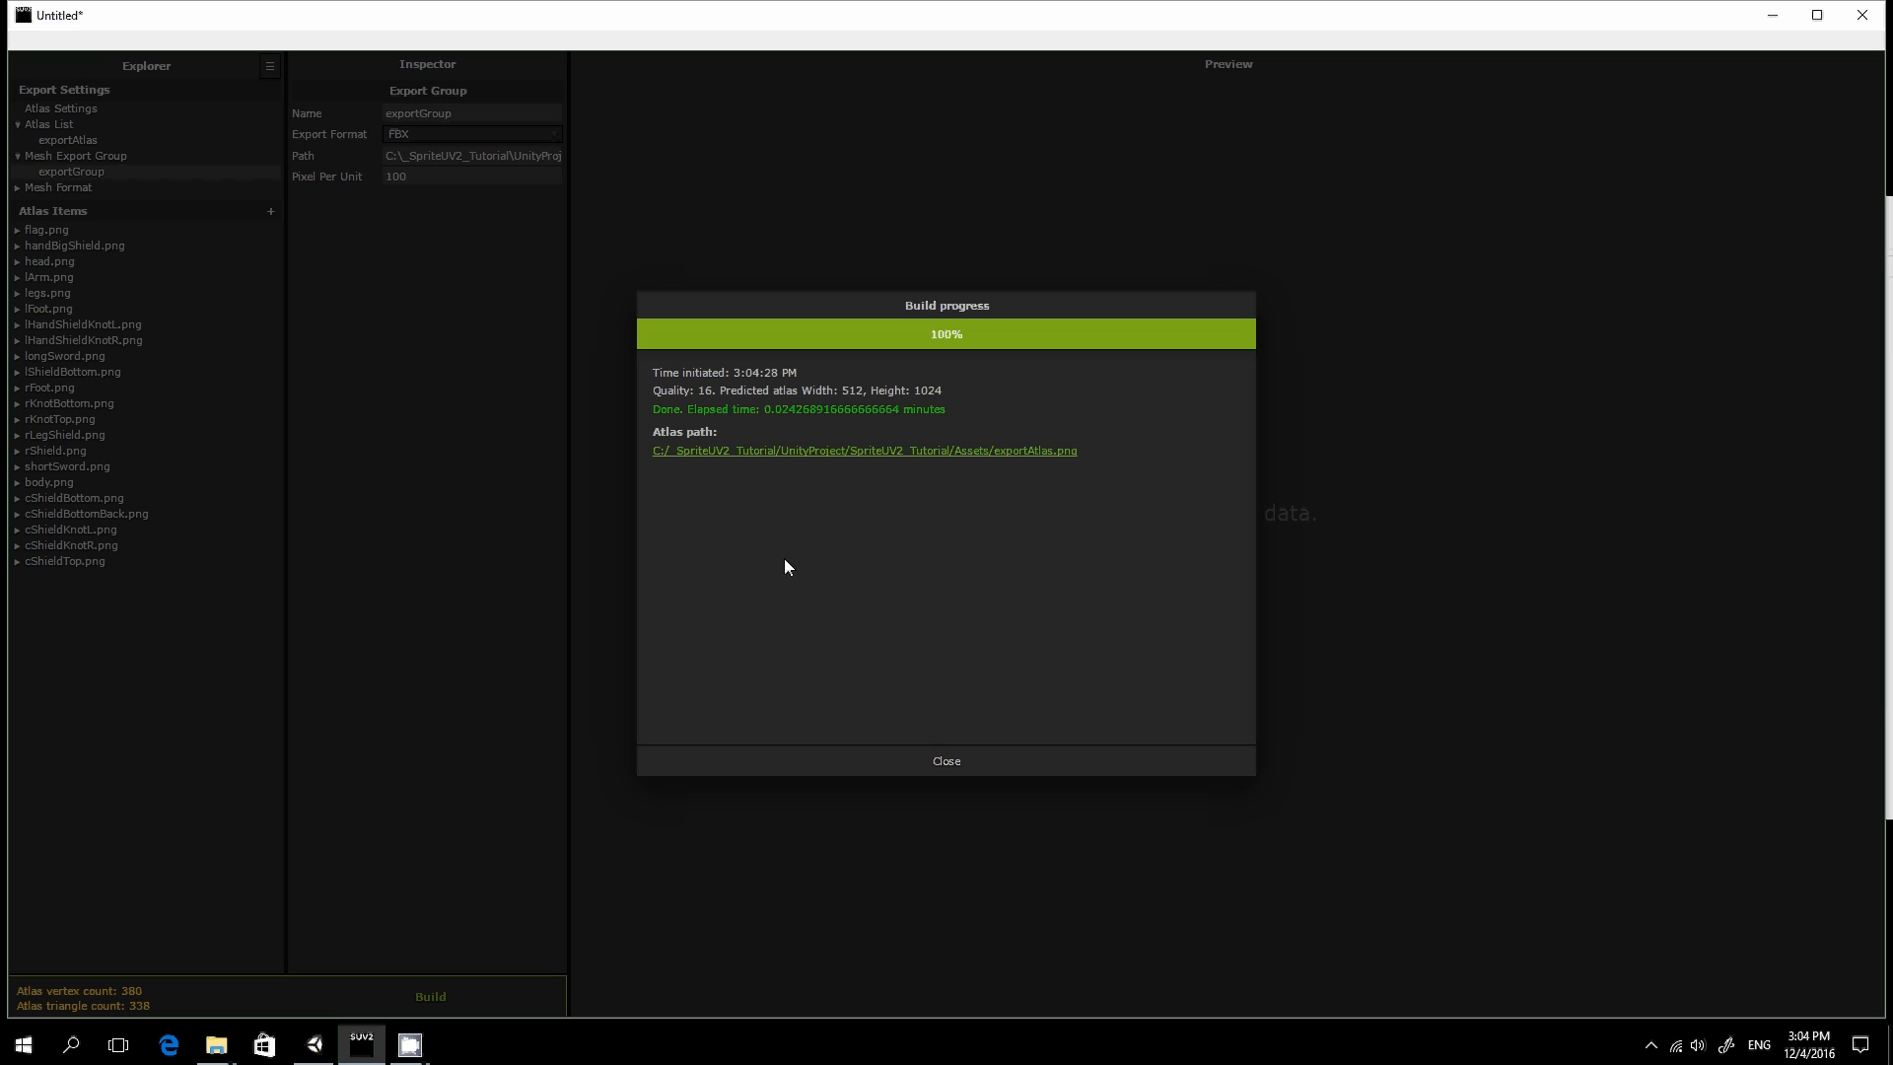
pyautogui.click(924, 760)
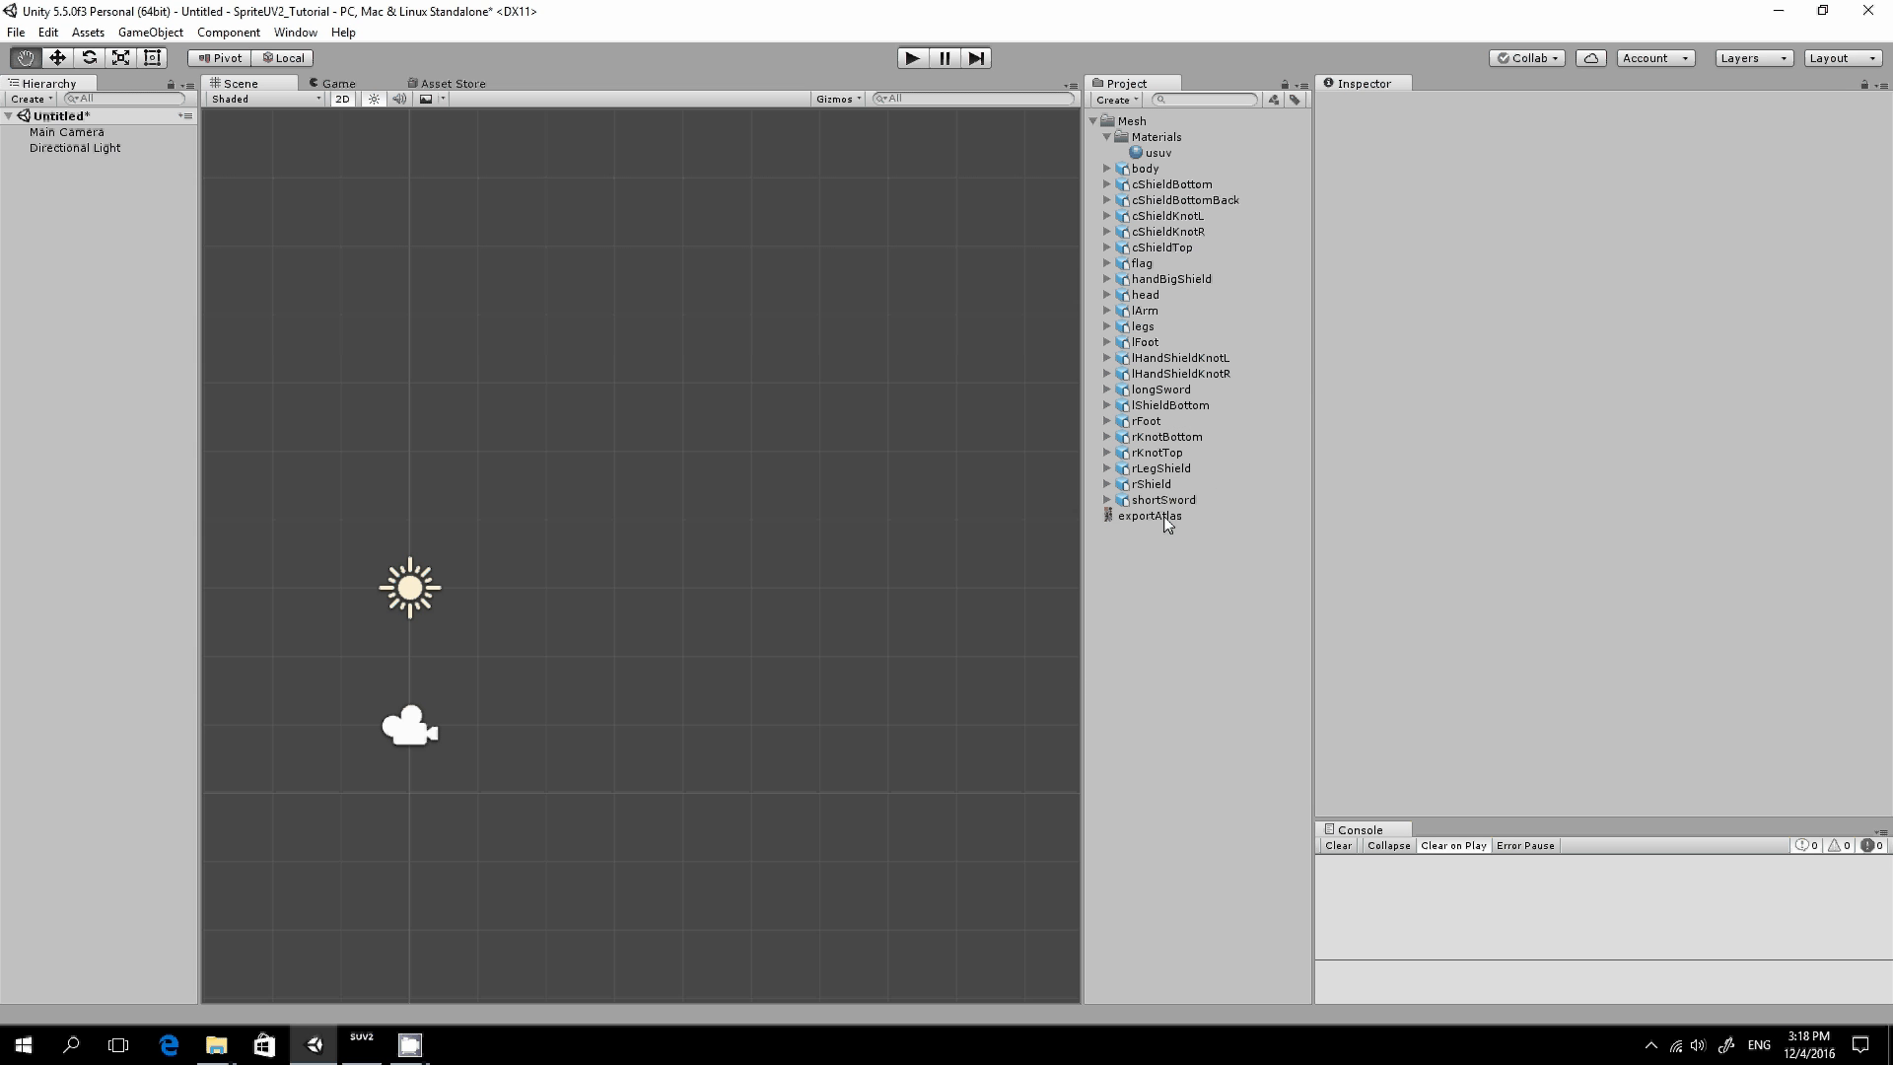
# In Unity, preview the exportAtlas texture and add all meshes from body to shortSword to the scene hierarchy
pyautogui.click(1163, 517)
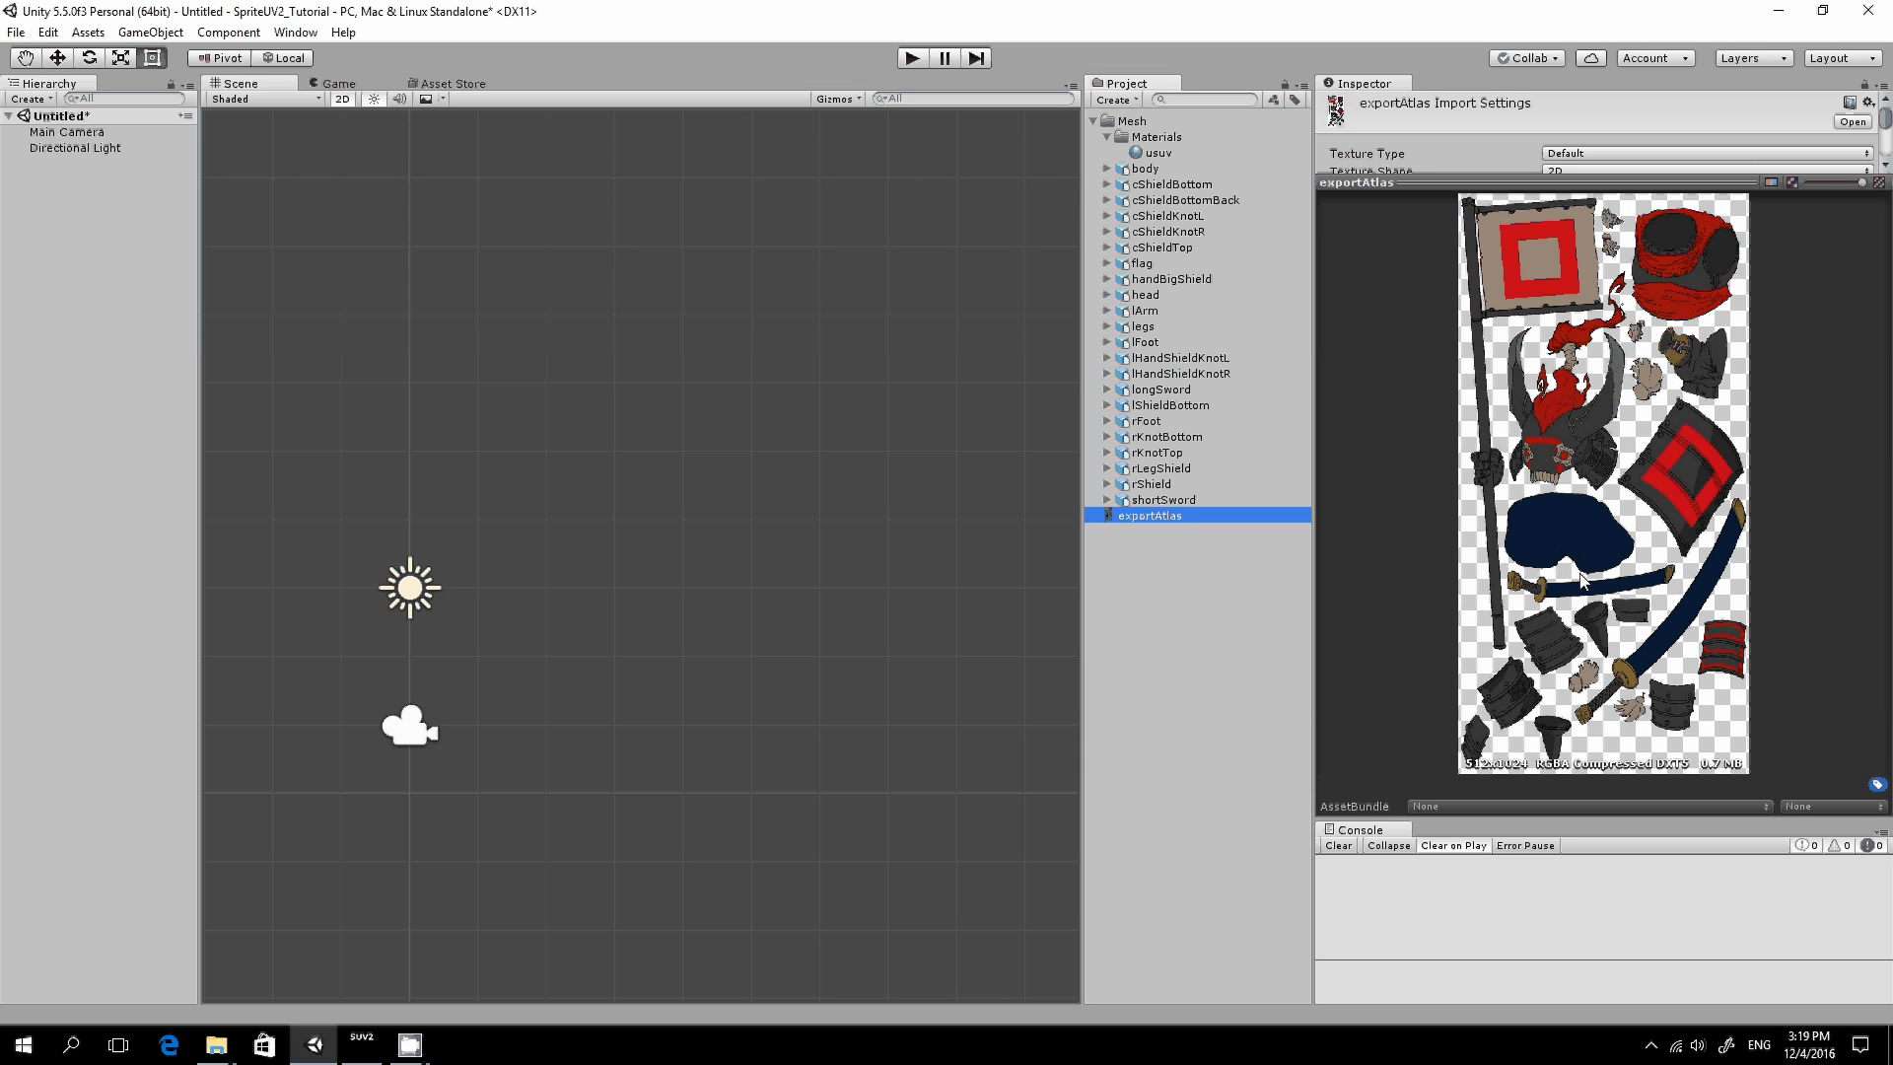
pyautogui.click(1146, 168)
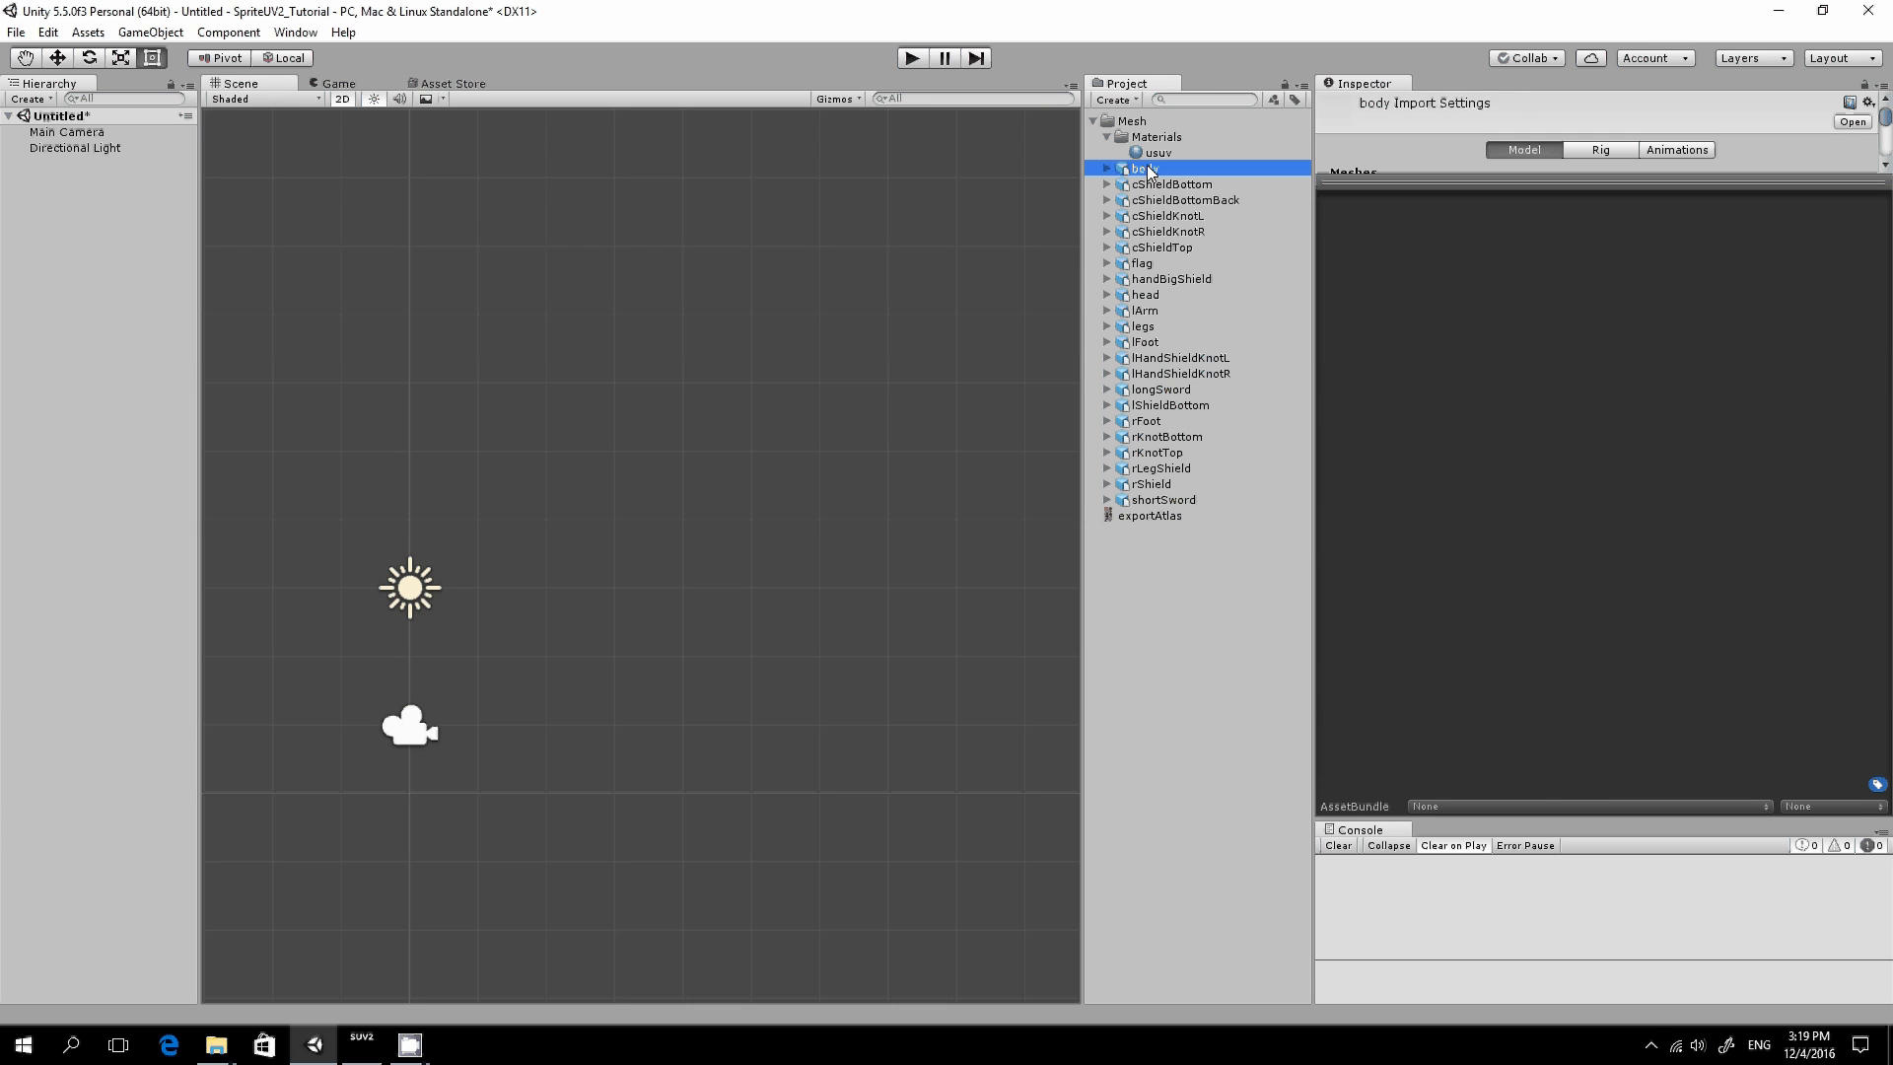
pyautogui.keyDown('shift'); pyautogui.click(1173, 500); pyautogui.keyUp('shift')
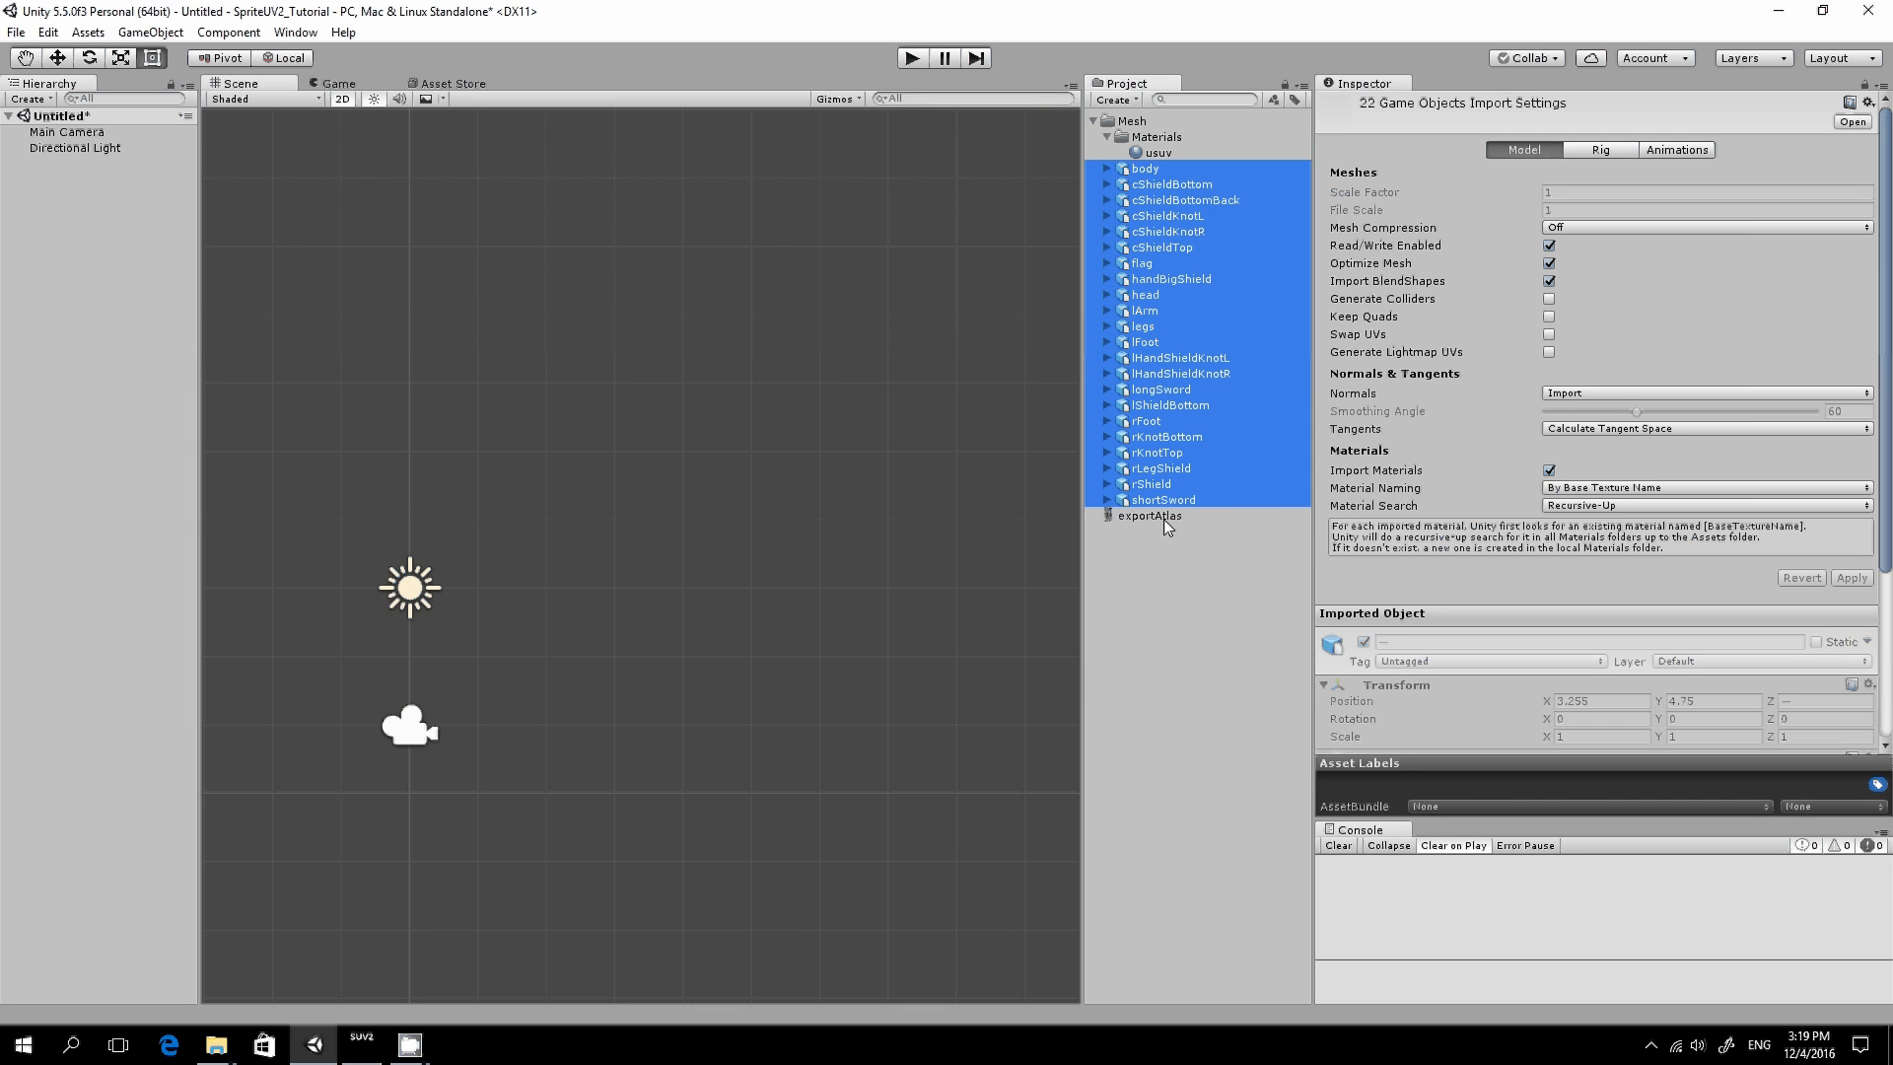
pyautogui.moveTo(1146, 173); pyautogui.dragTo(69, 231)
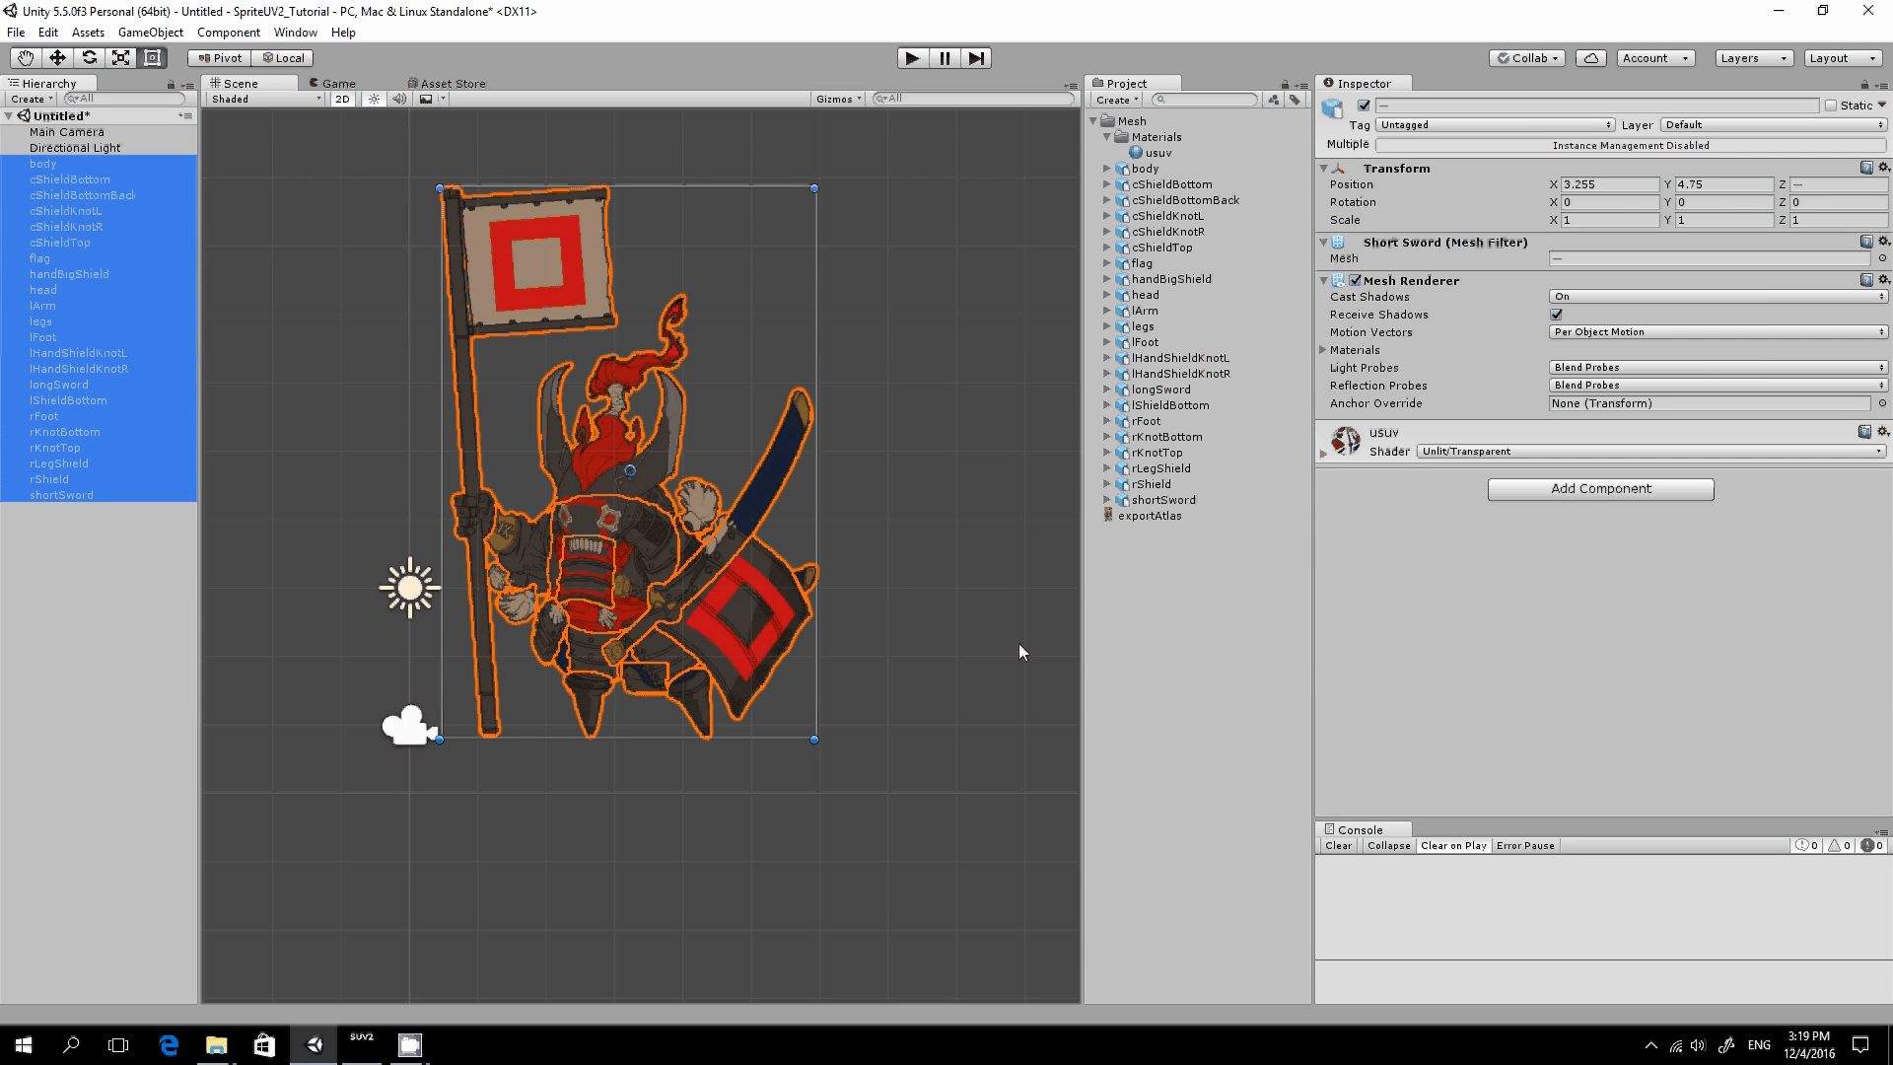
# Try the Wireframe shading mode in the scene view, set it to Shaded Wireframe, and deselect the meshes
pyautogui.click(259, 99)
pyautogui.click(256, 147)
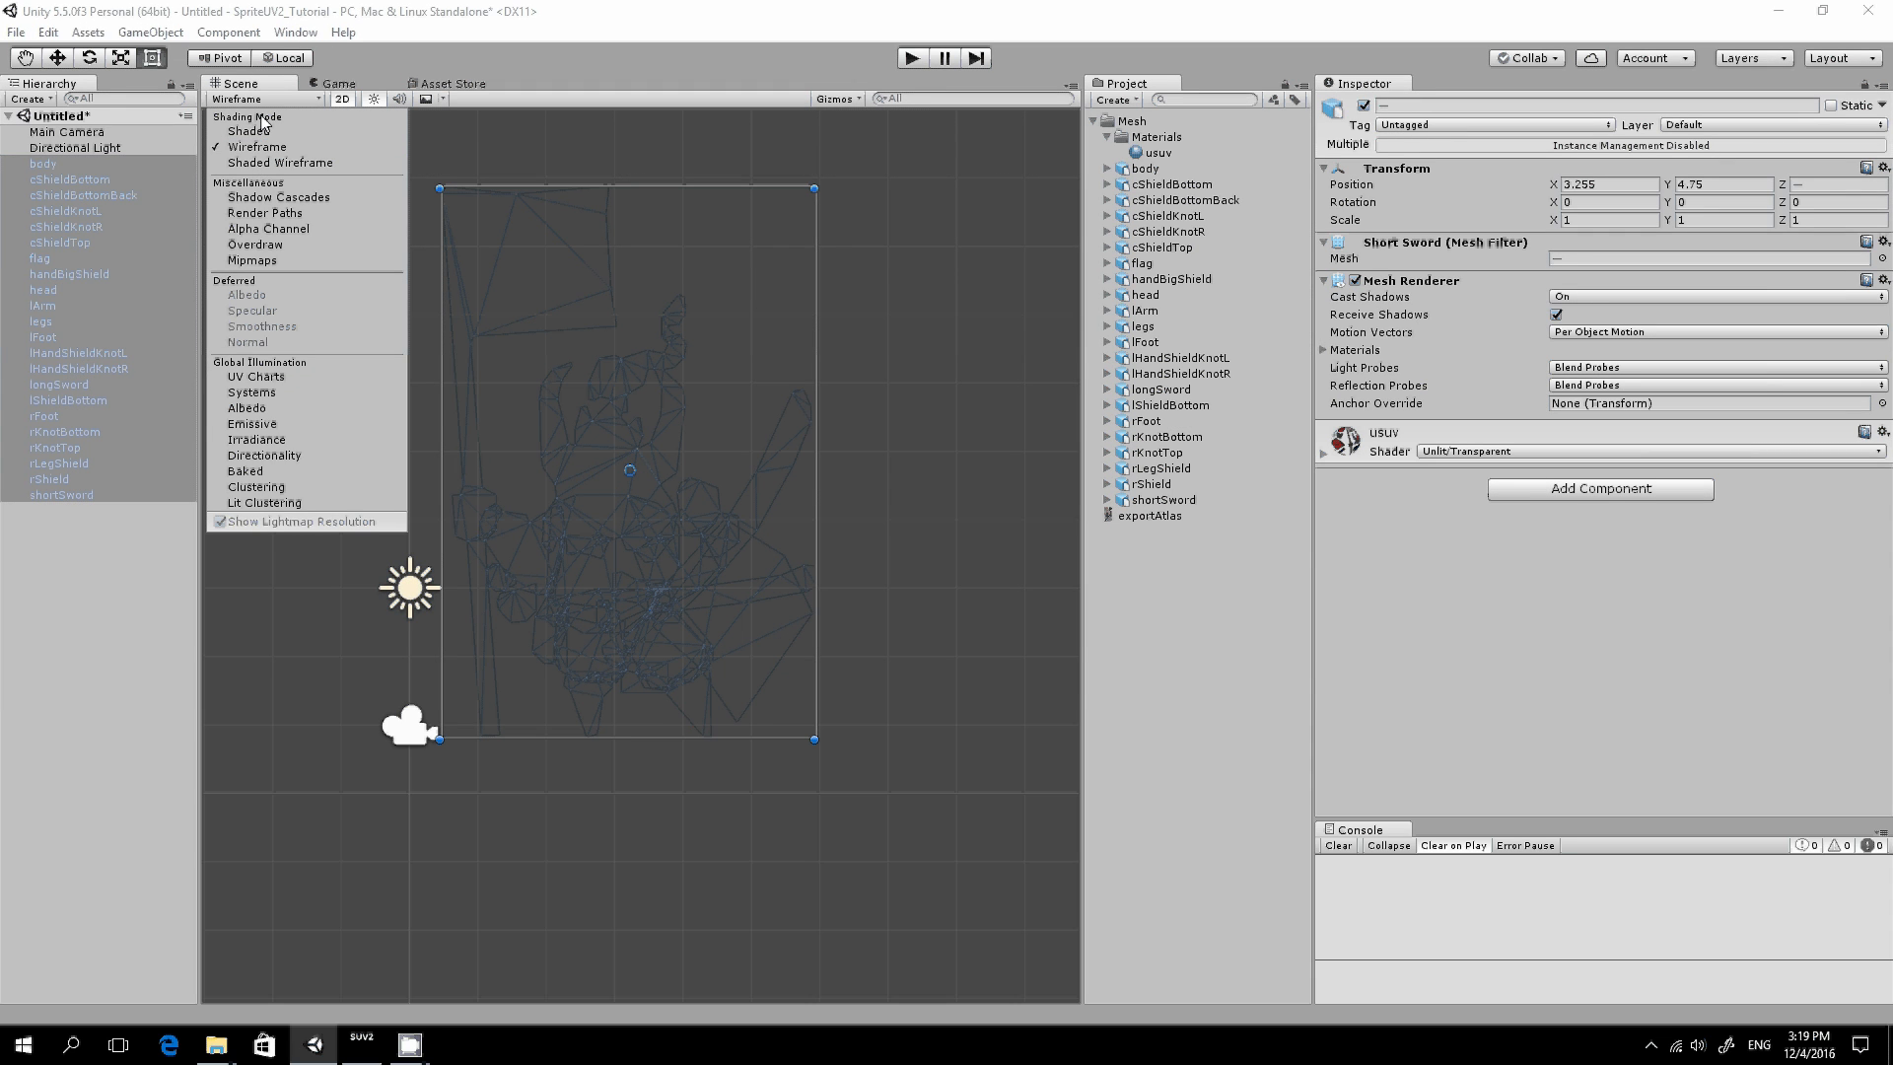
pyautogui.click(280, 163)
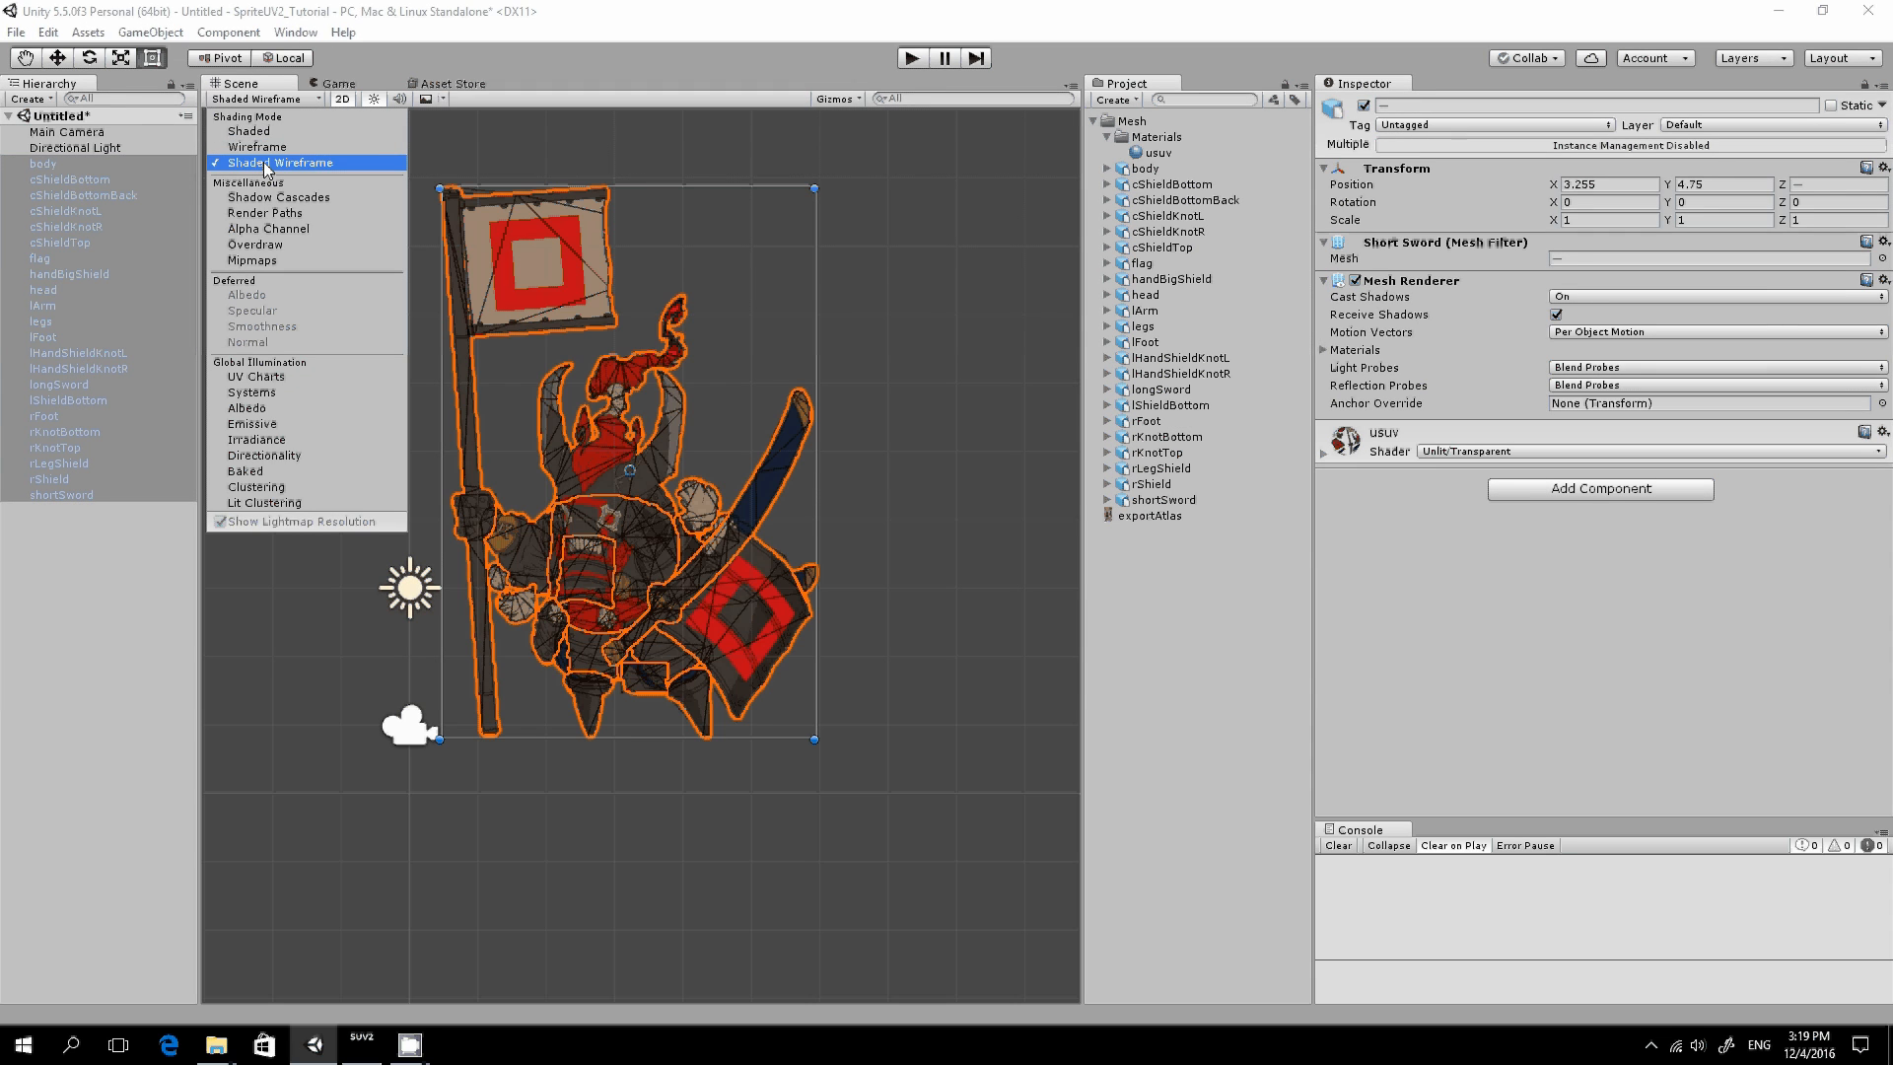
pyautogui.click(1013, 229)
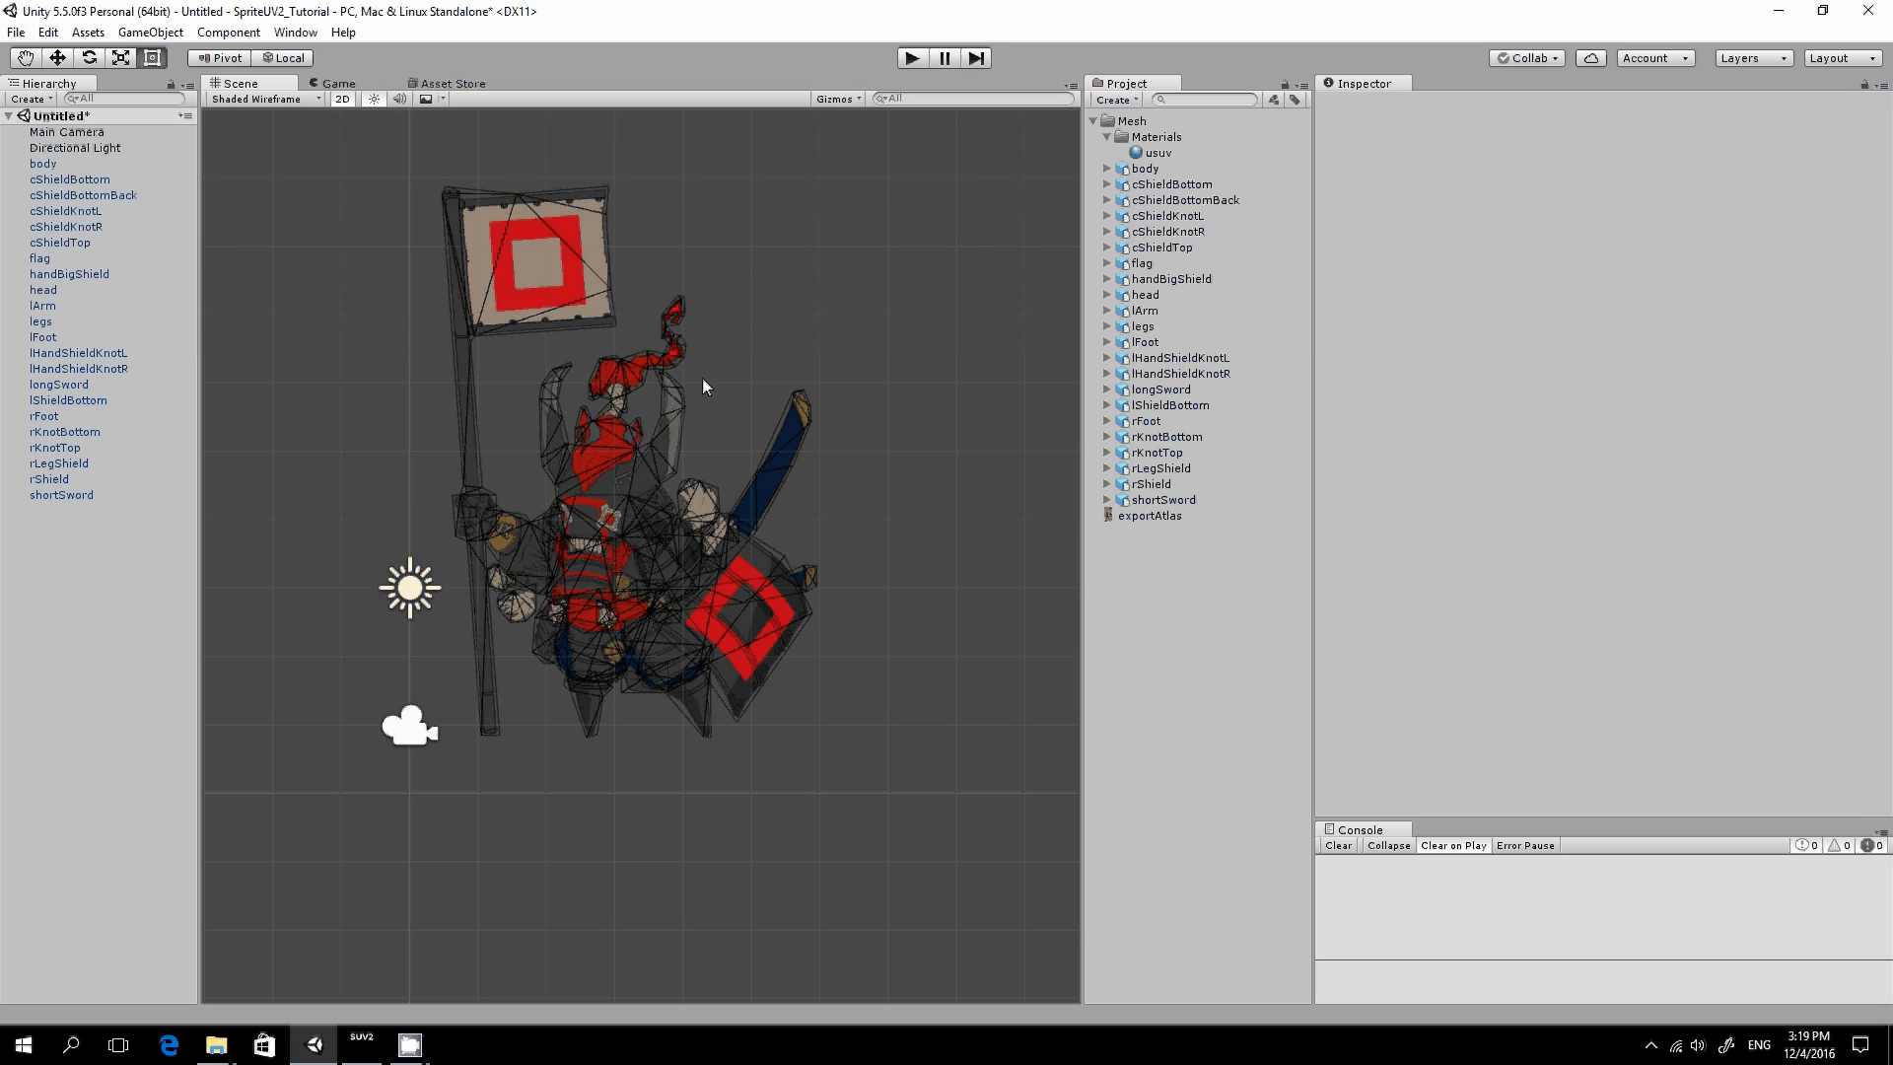
# Switch to SpriteUV2 and set the selection type of the head sprite within head.png to SELECTION SHAPE
pyautogui.moveTo(361, 1043)
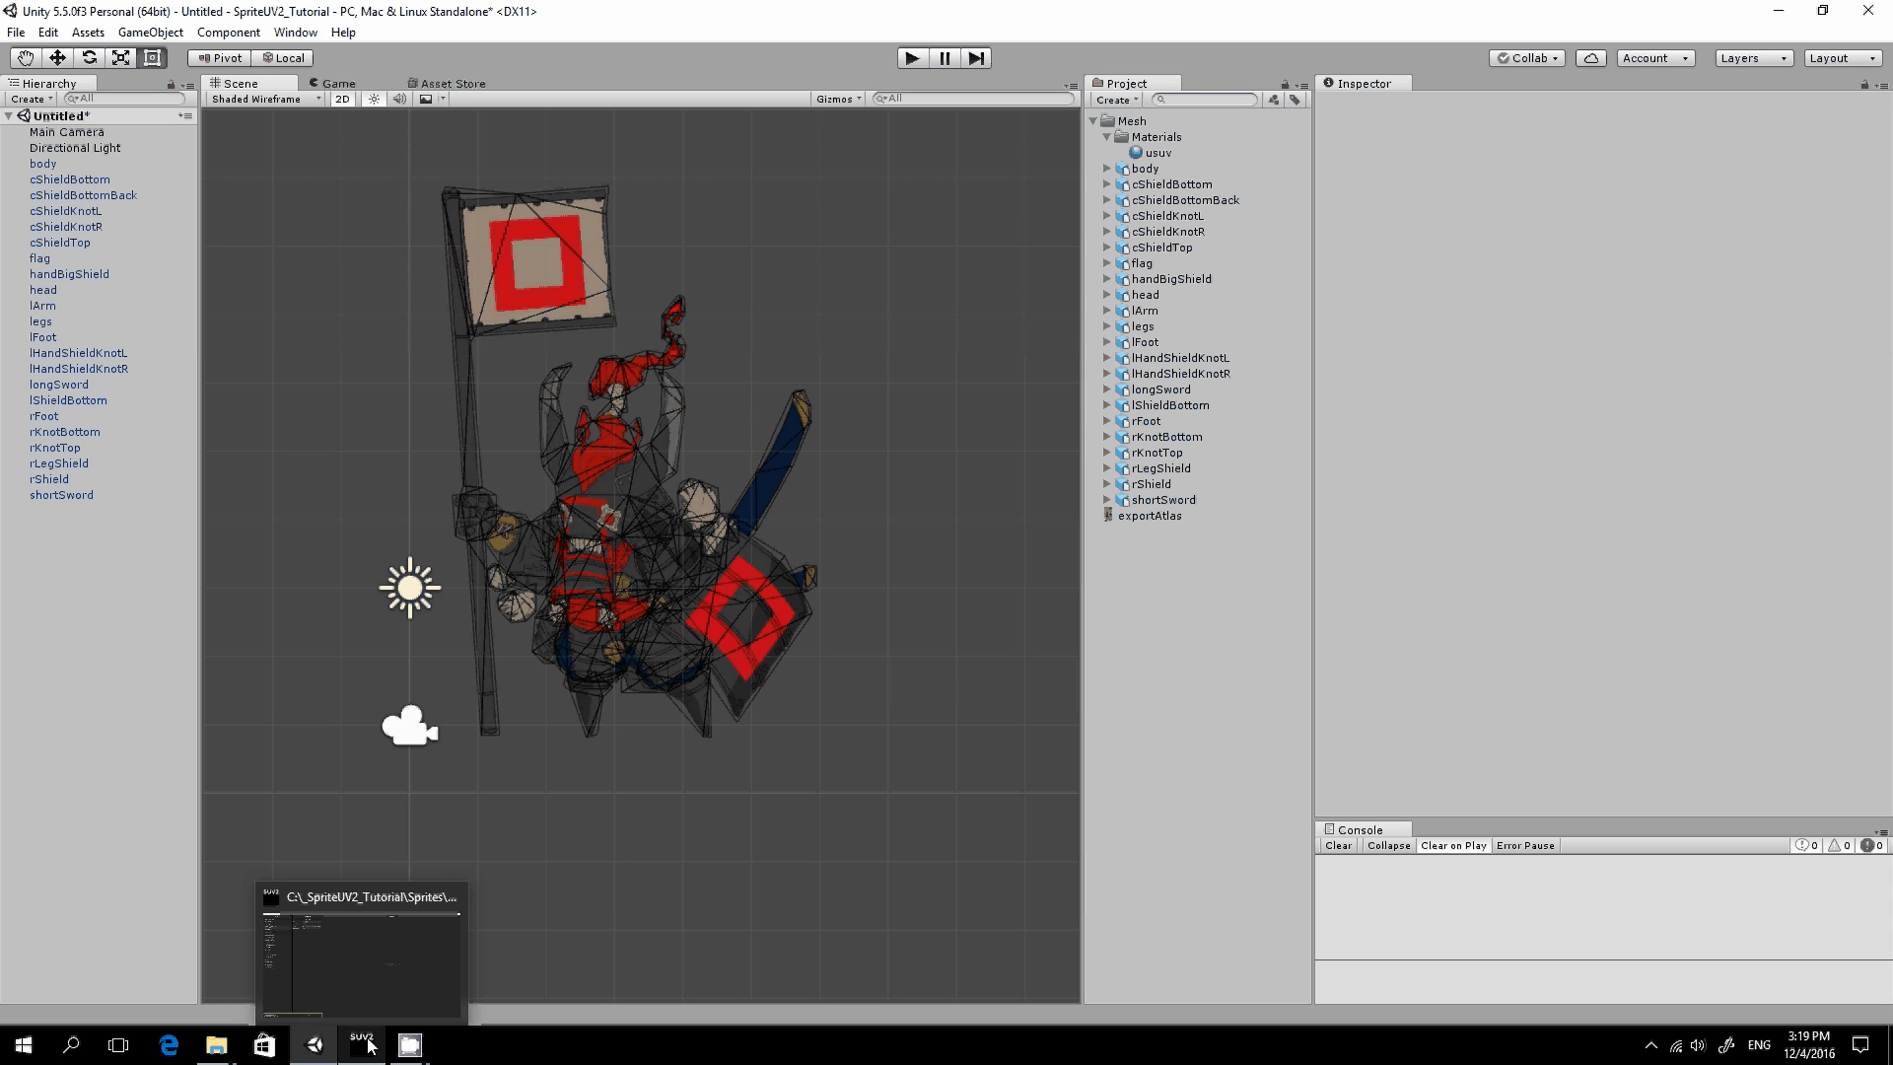
pyautogui.click(371, 967)
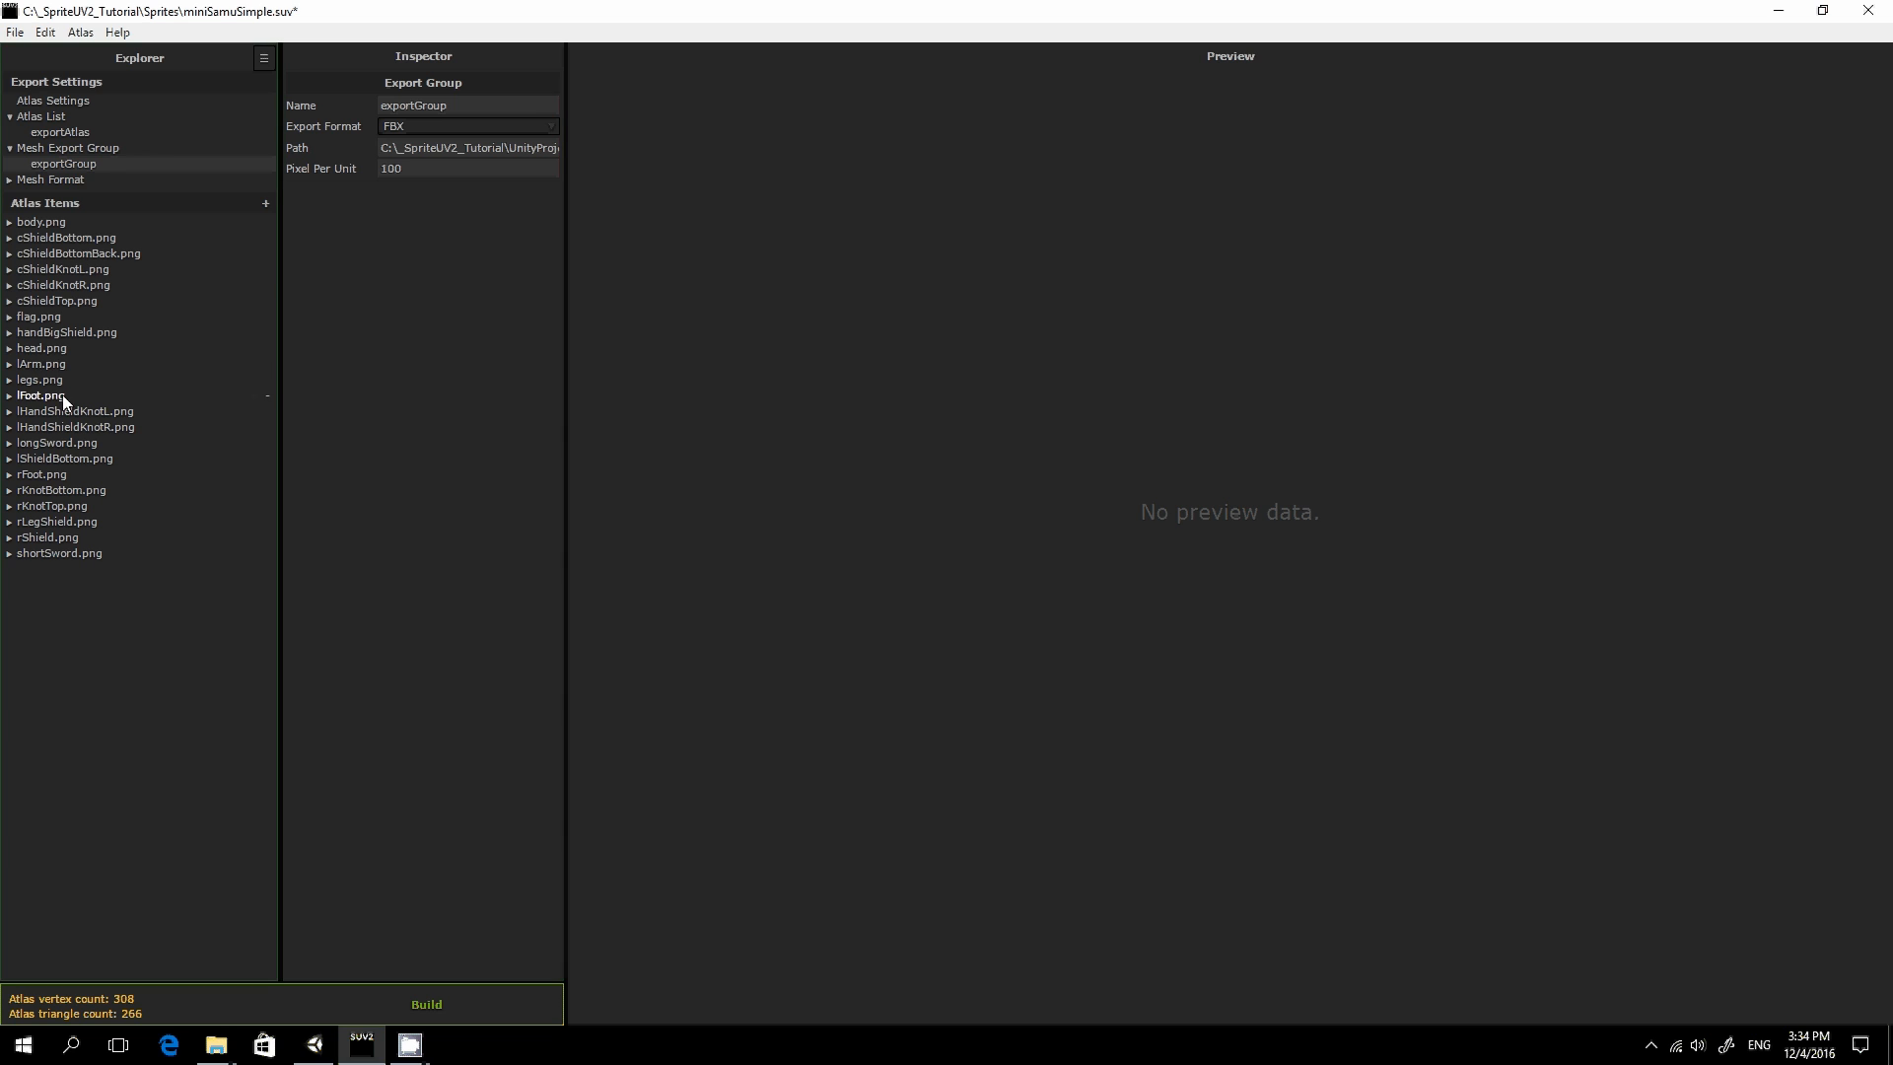
pyautogui.click(51, 347)
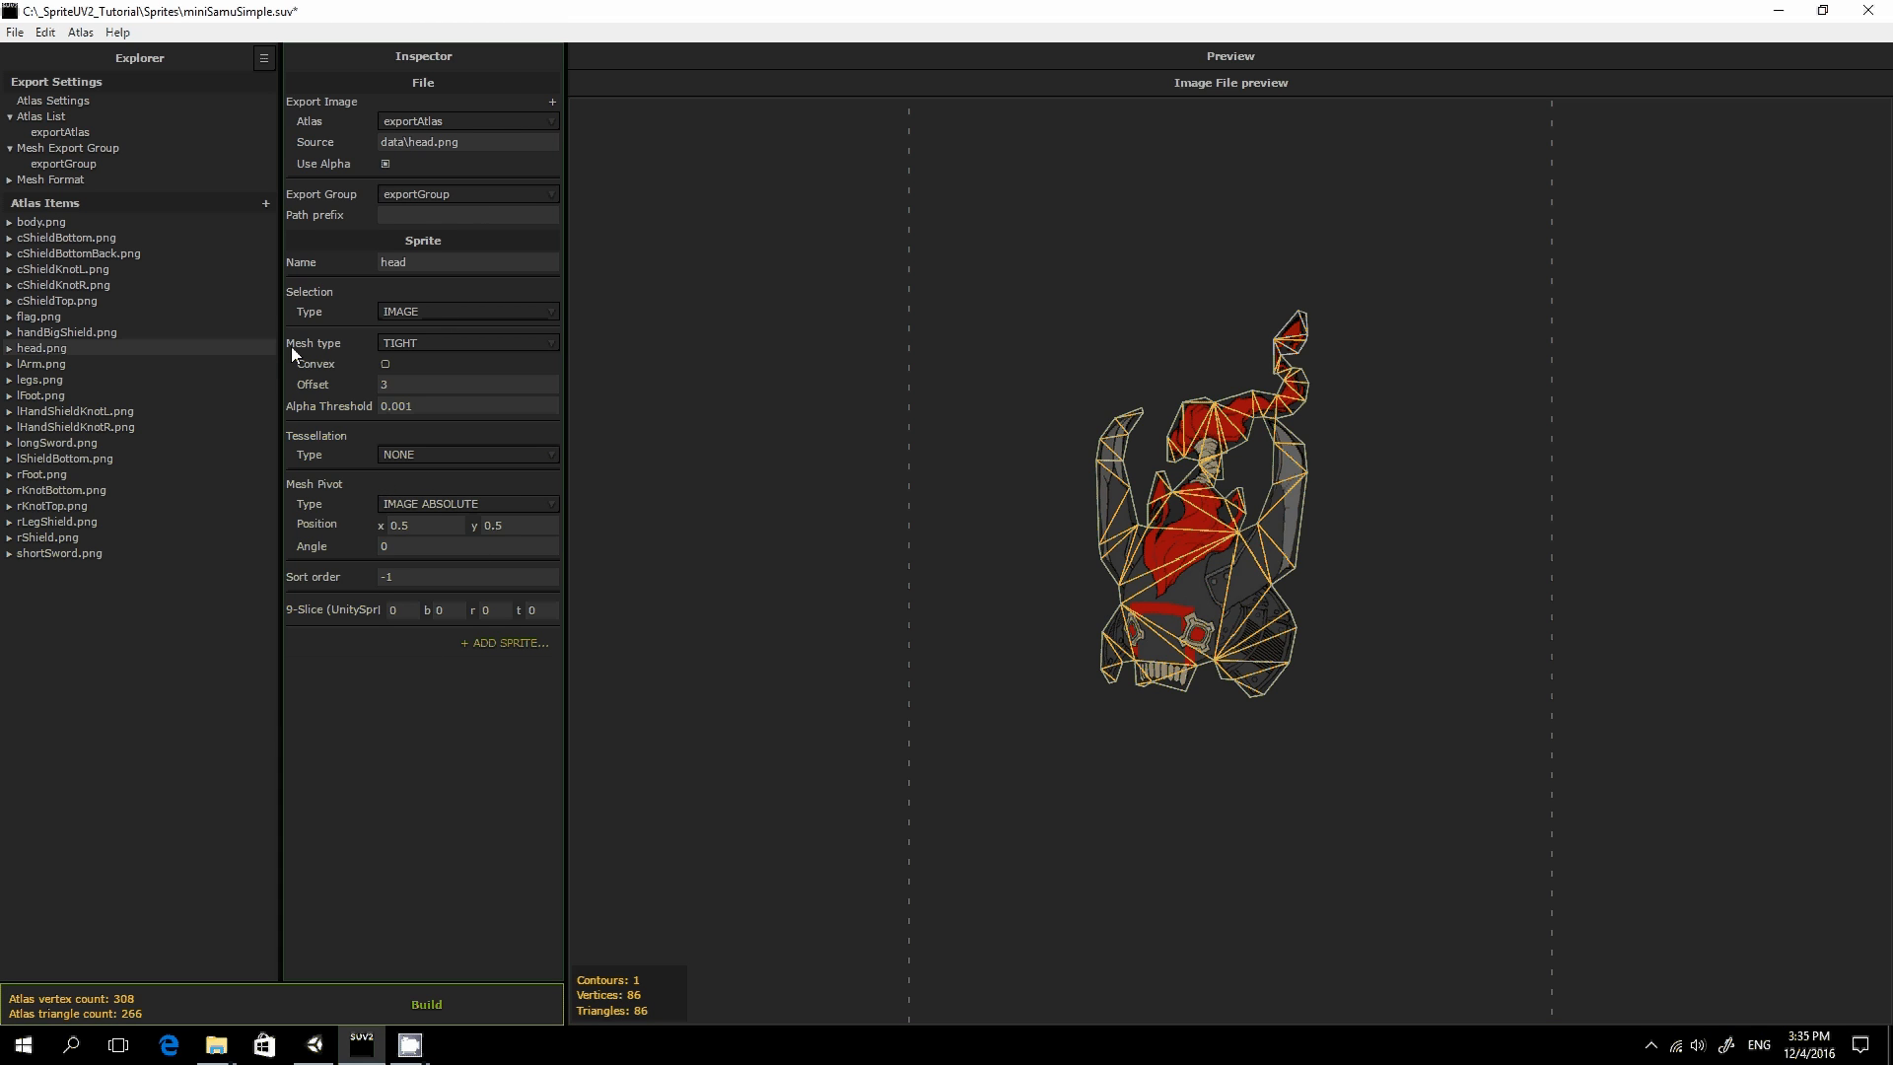
pyautogui.click(9, 351)
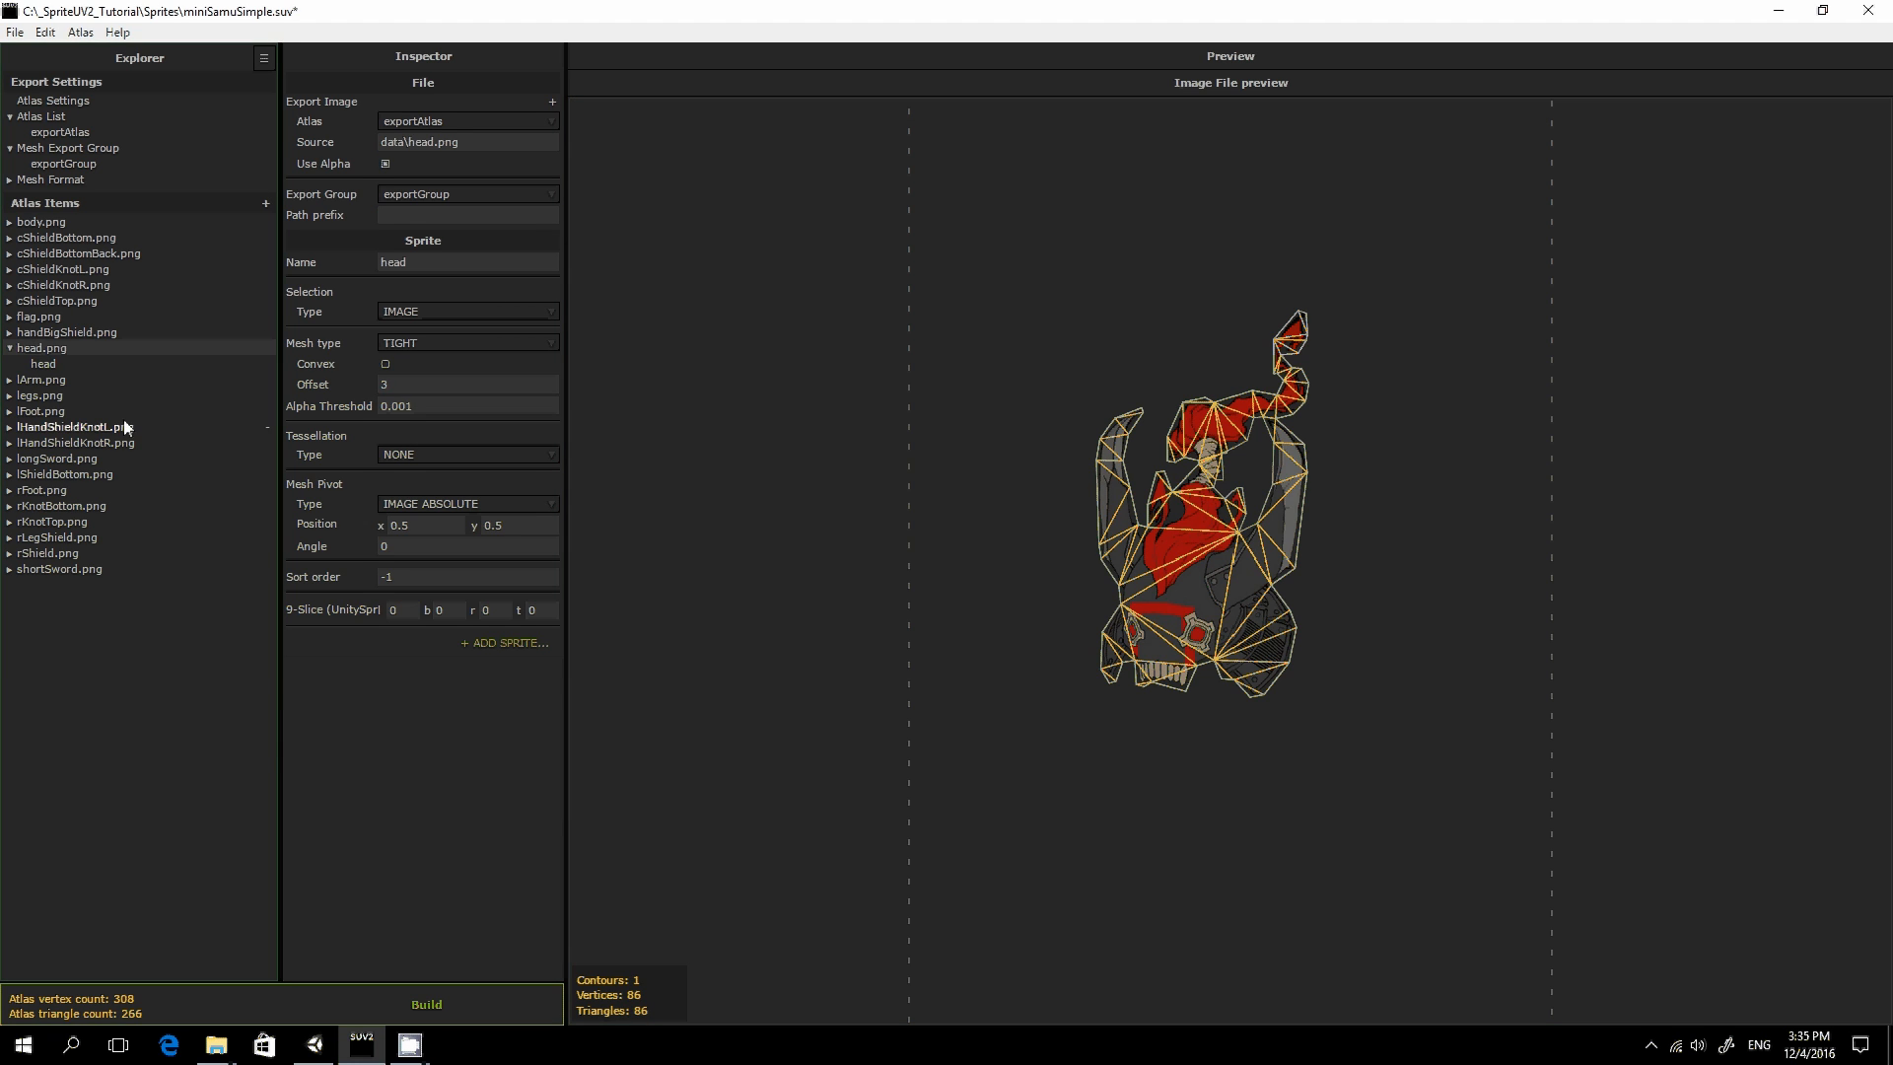
pyautogui.click(85, 361)
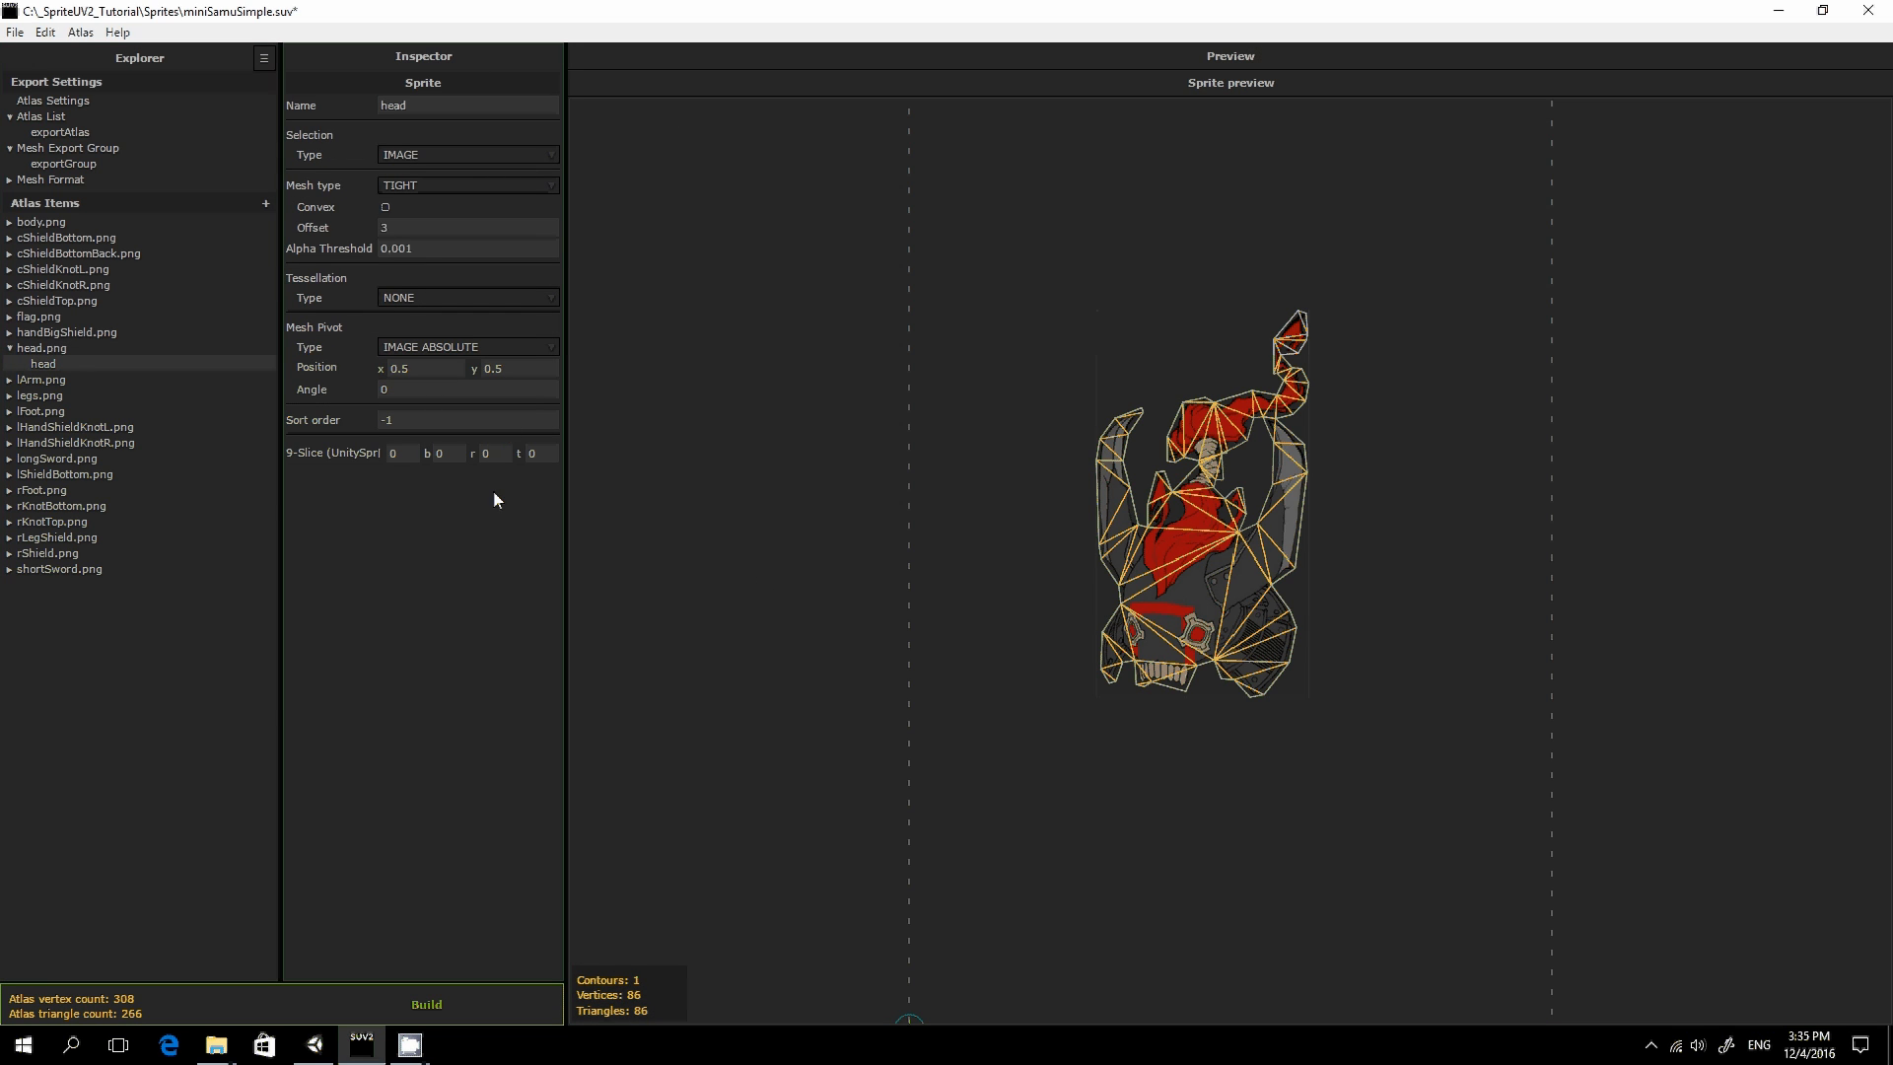
pyautogui.click(398, 112)
pyautogui.click(406, 152)
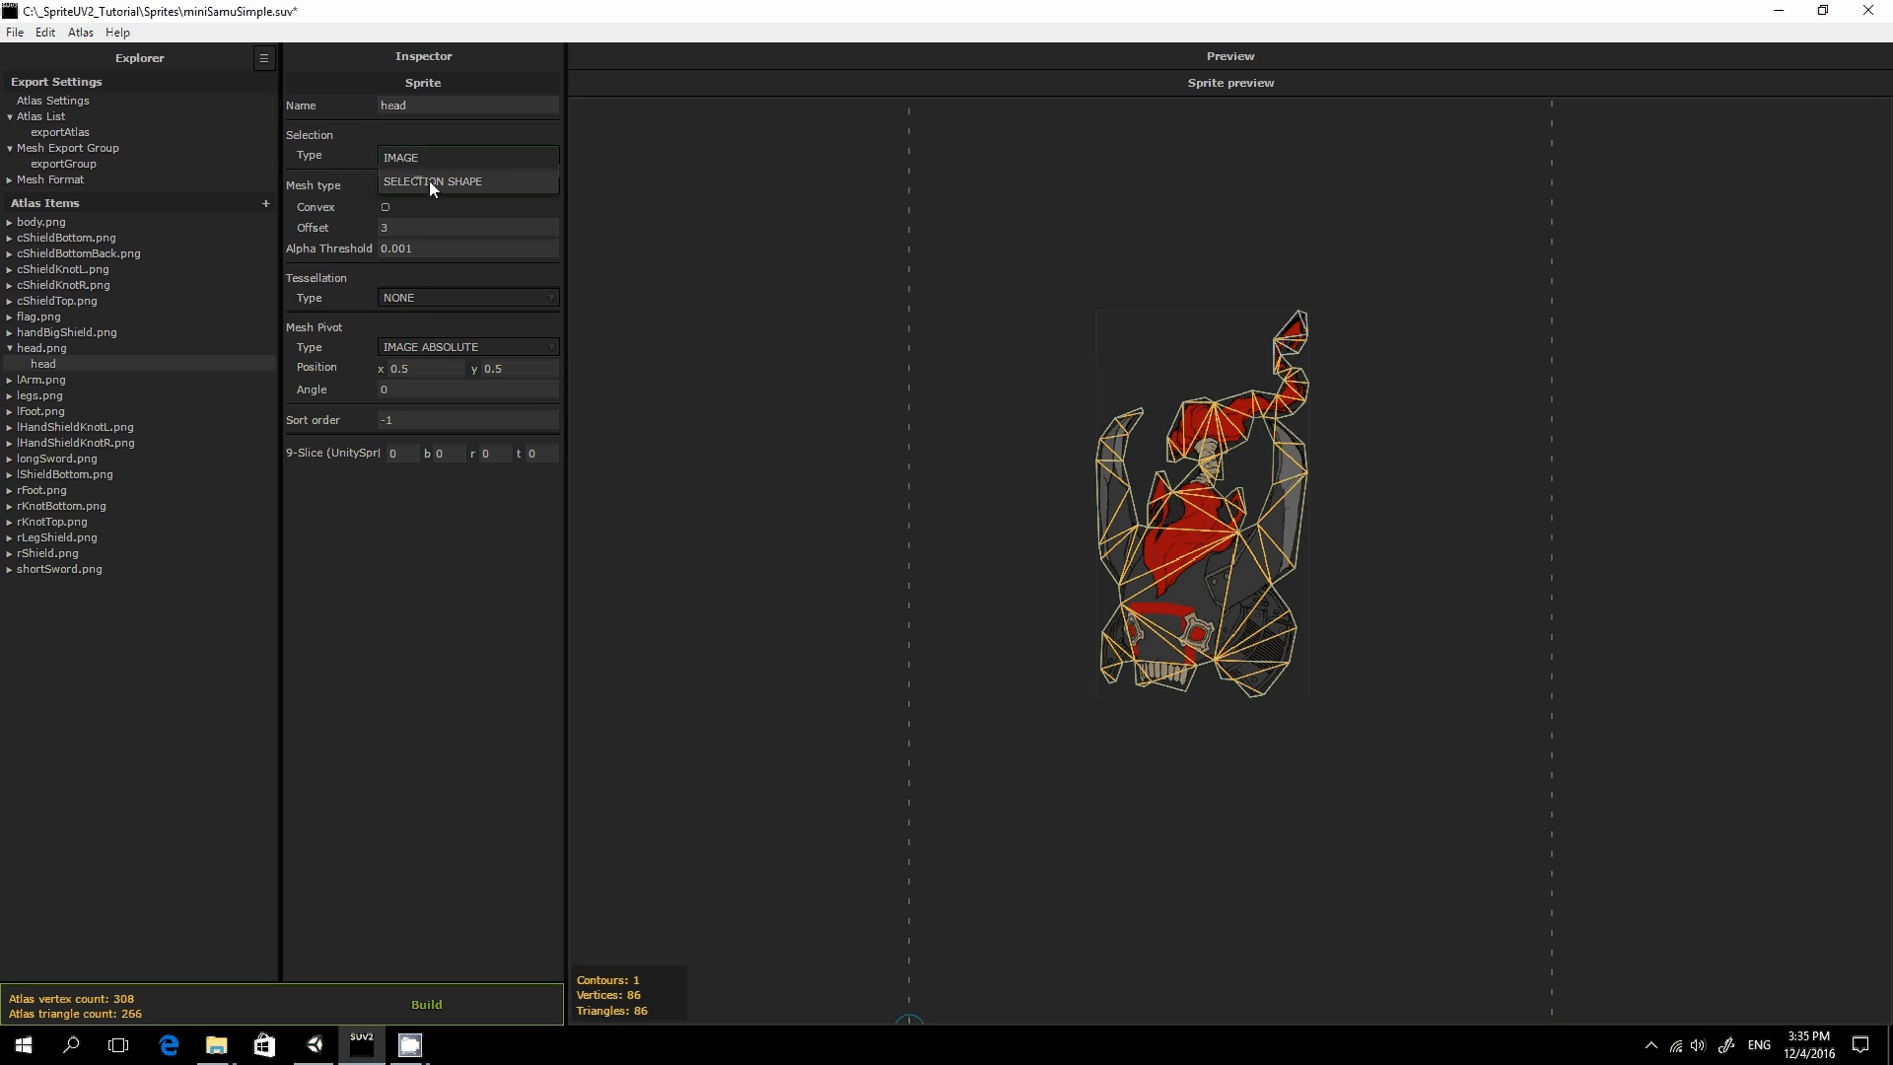
pyautogui.click(430, 183)
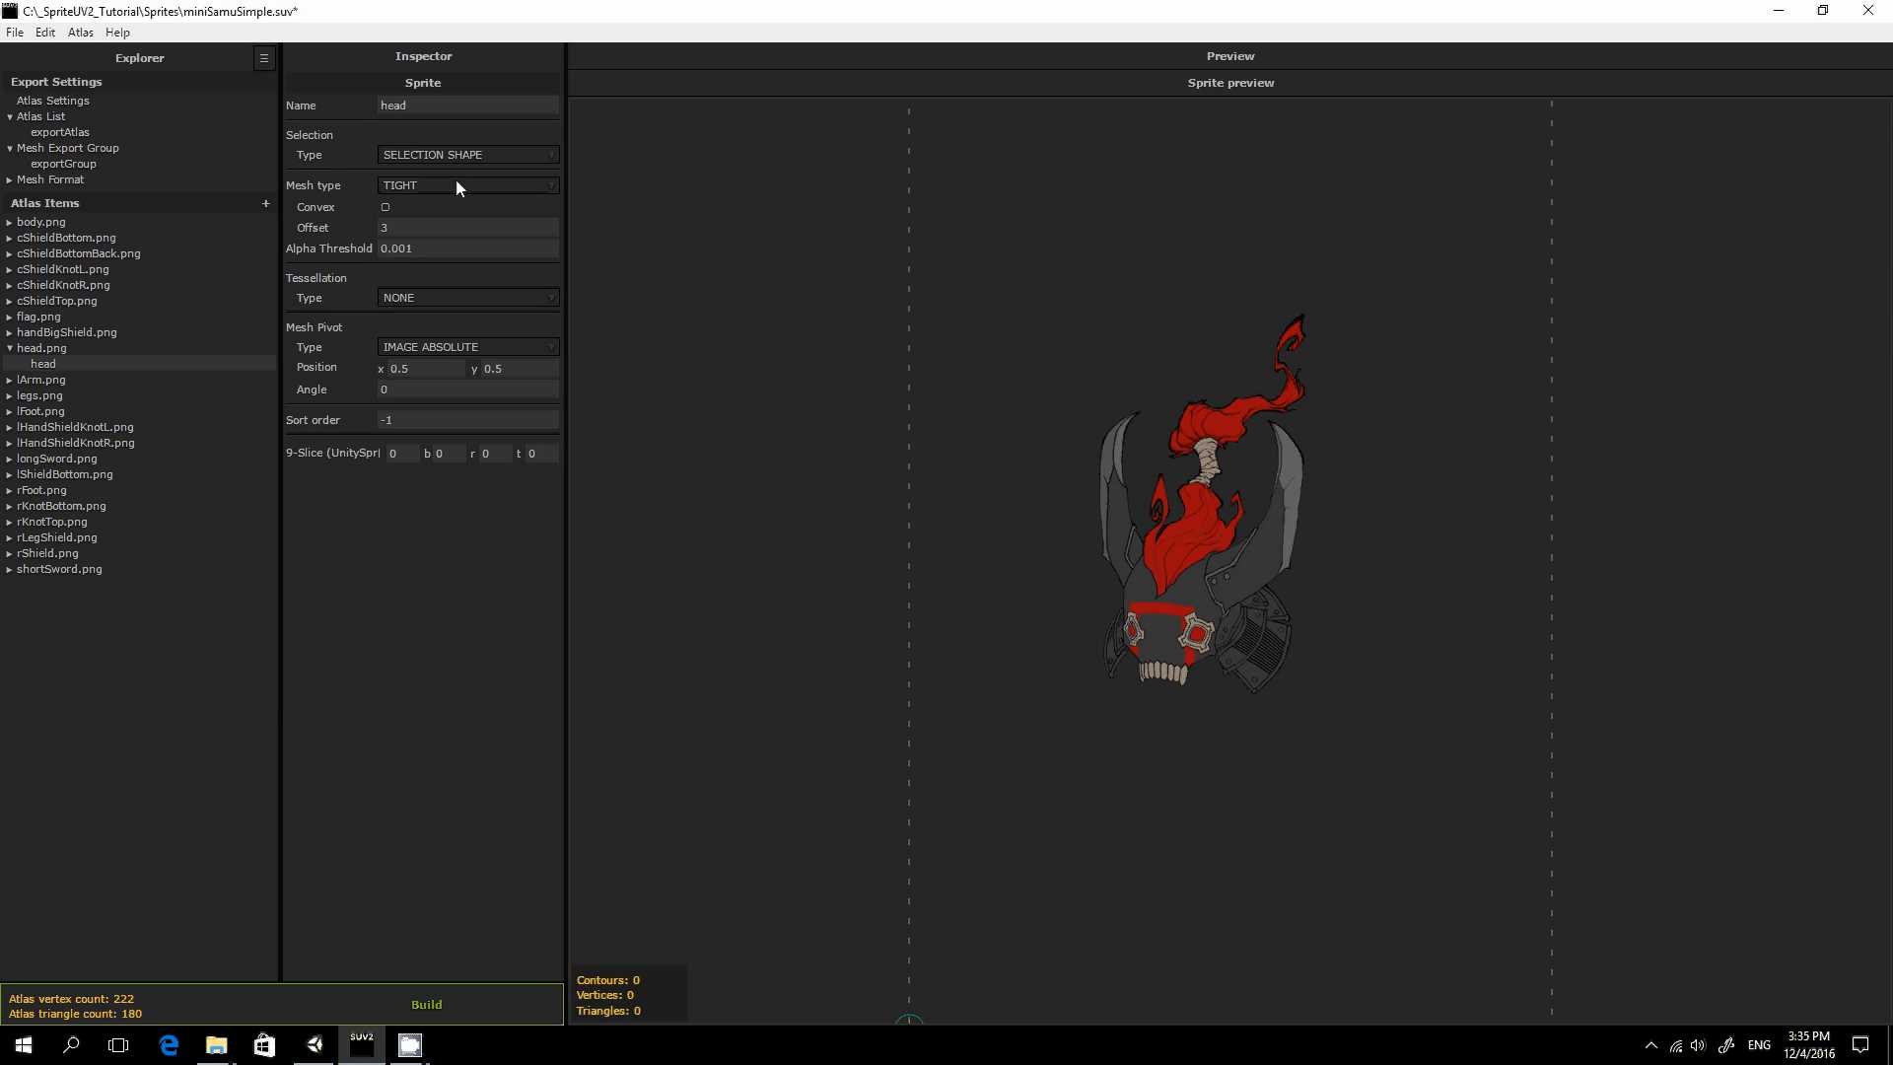
# Draw a ten-point selection shape around the whole head, starting above the horn without the flame
pyautogui.moveTo(717, 264)
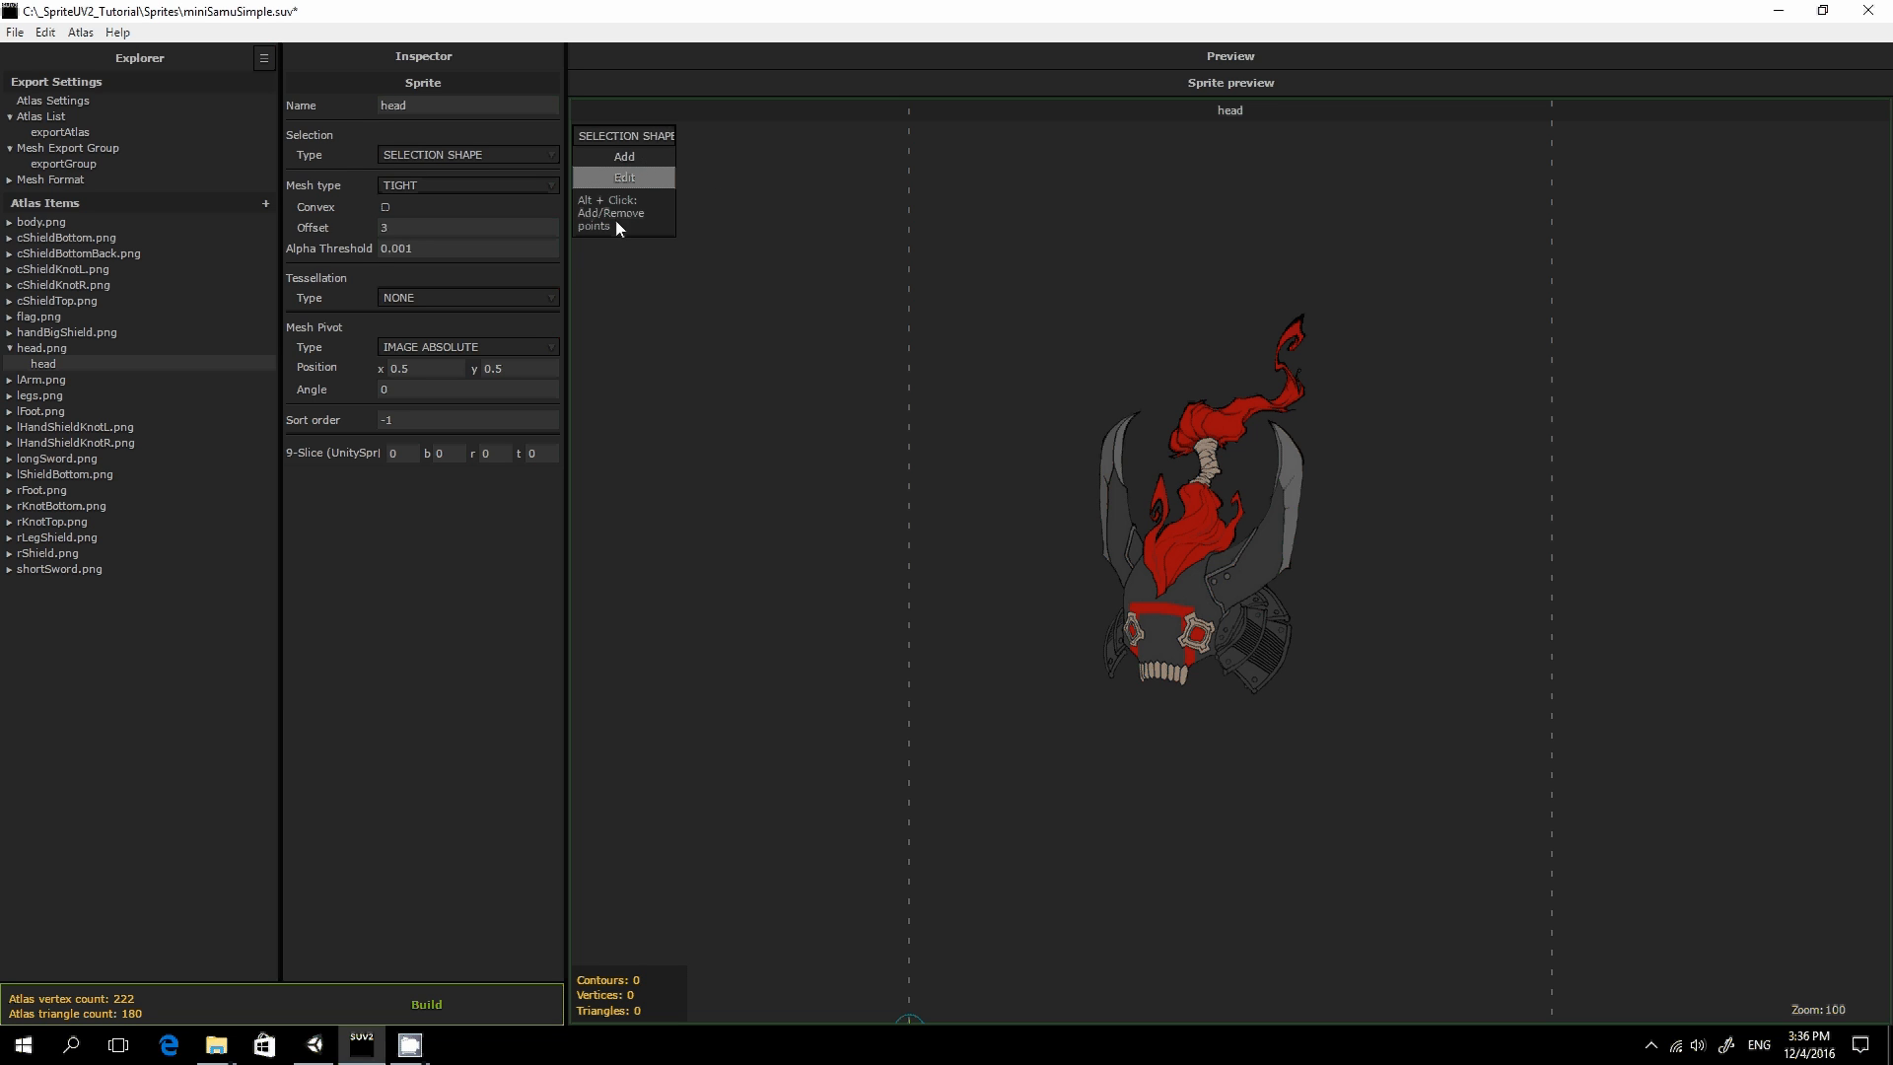
pyautogui.click(637, 160)
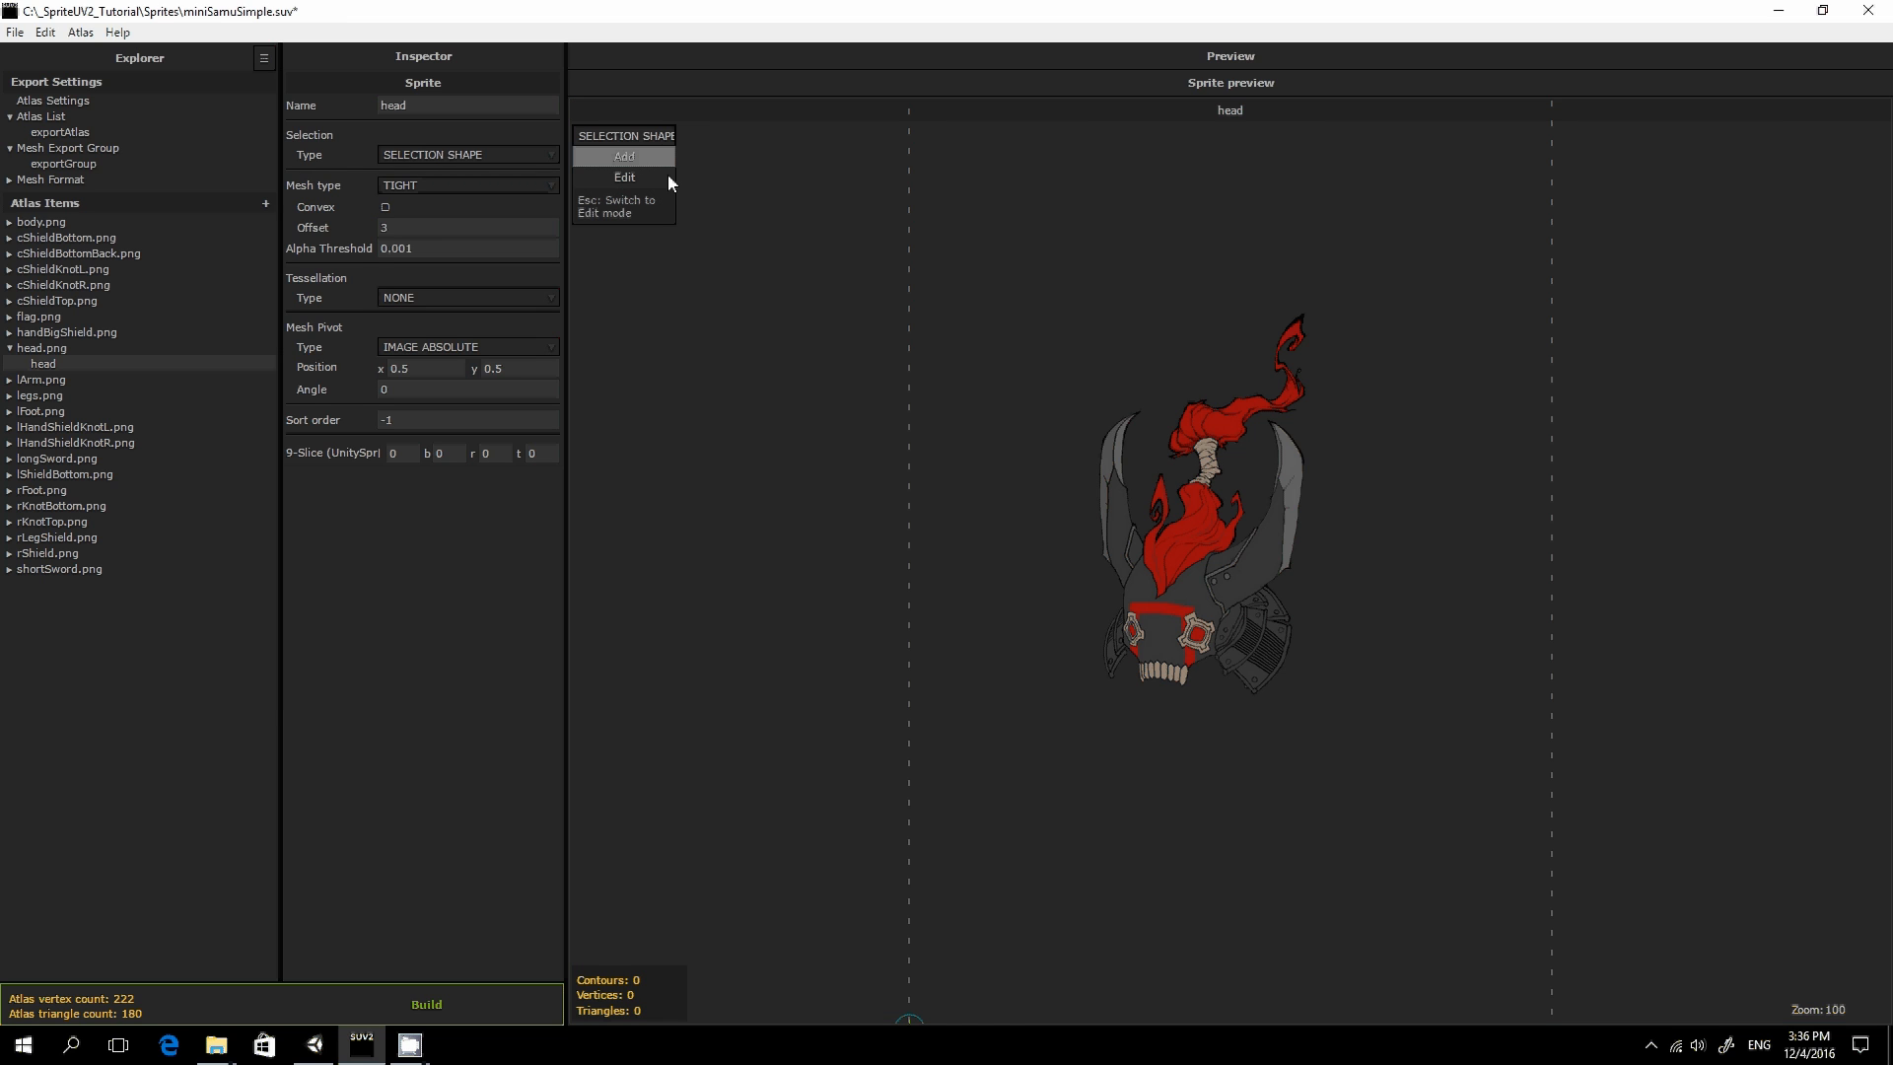
pyautogui.click(1126, 388)
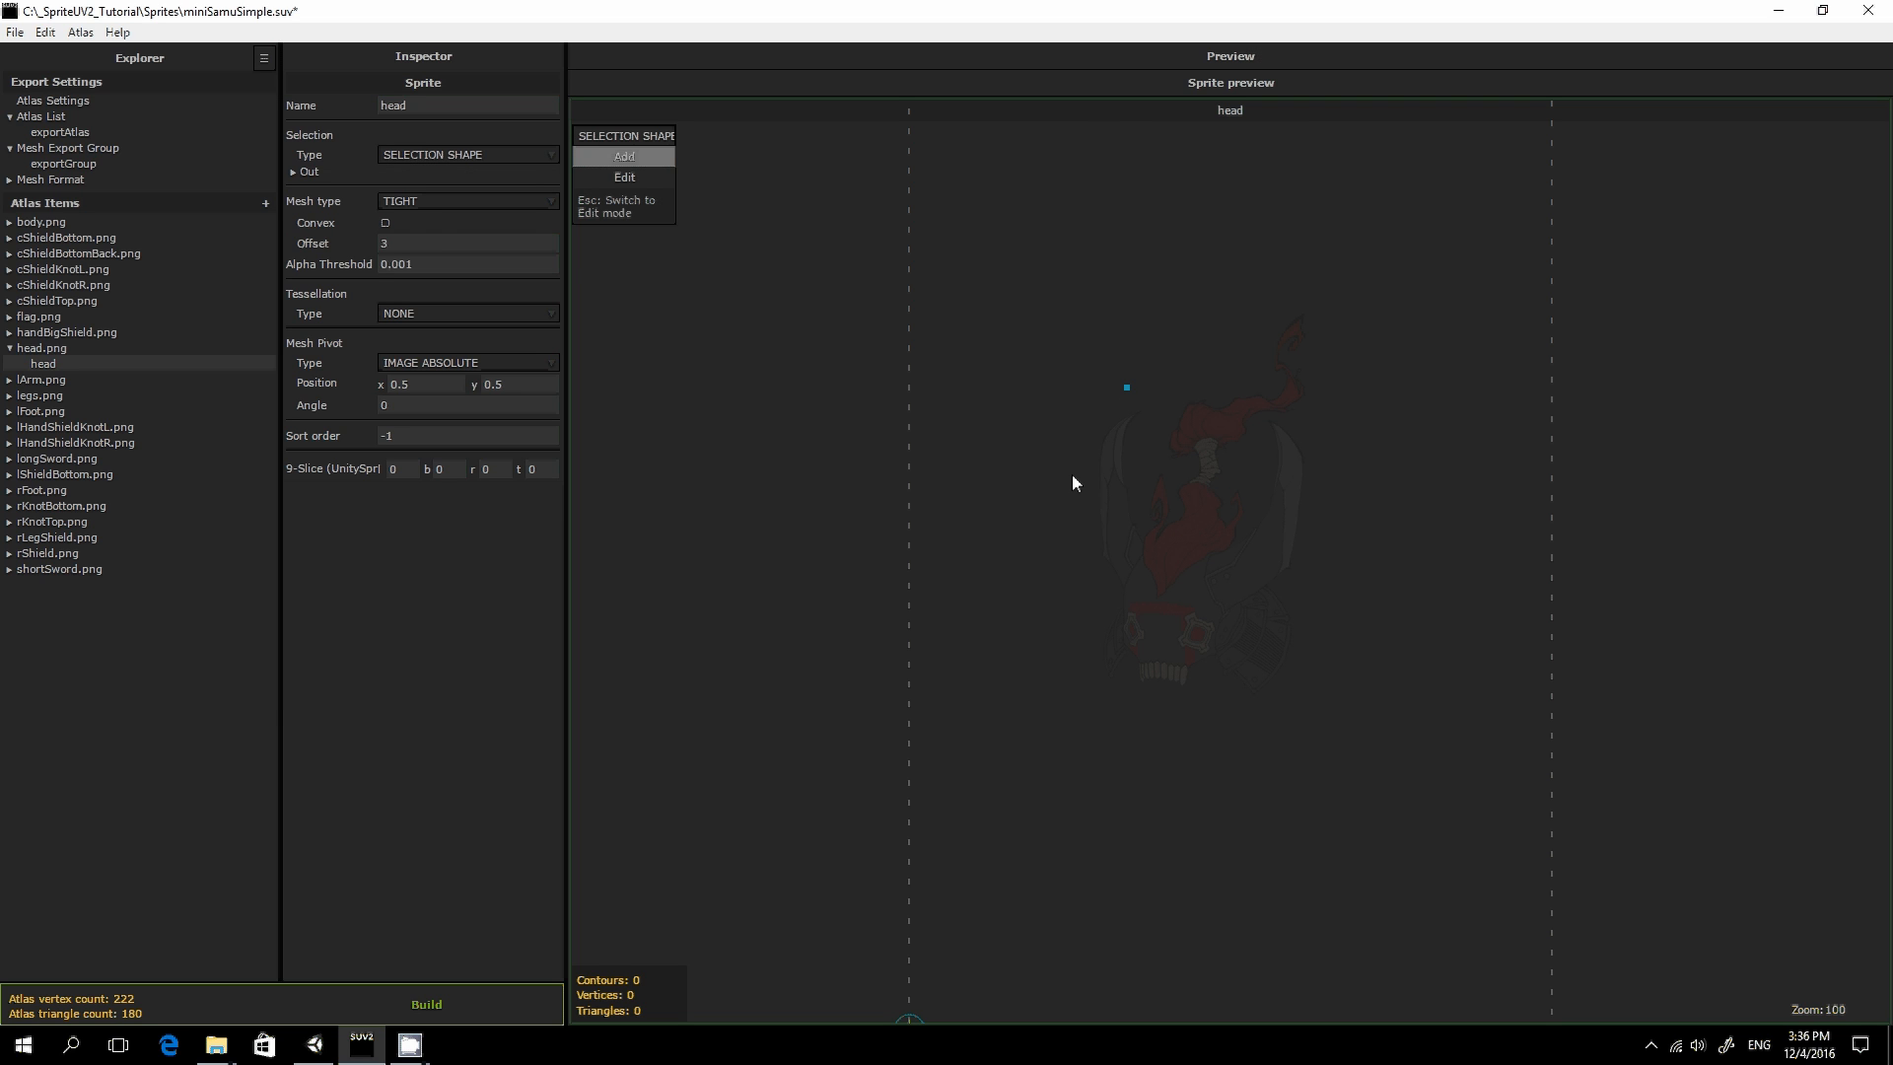
pyautogui.click(1086, 597)
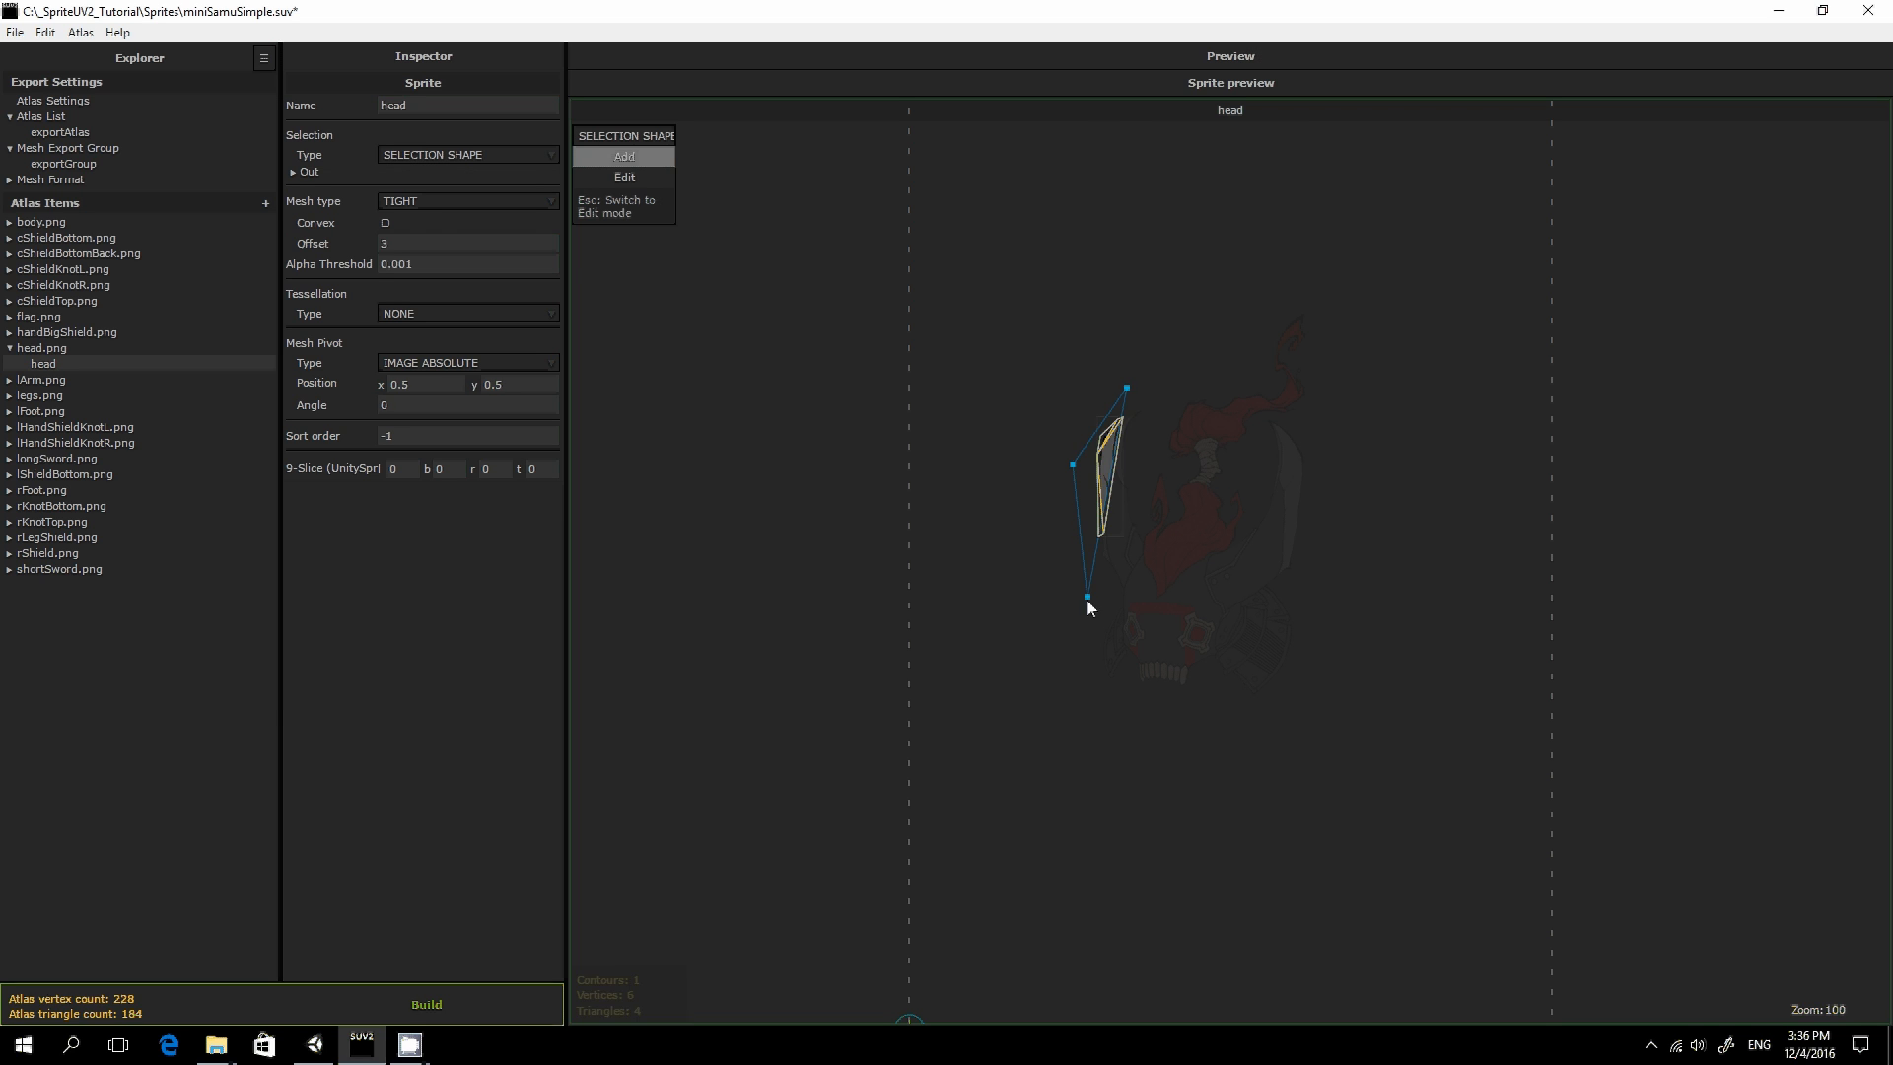
pyautogui.click(1090, 679)
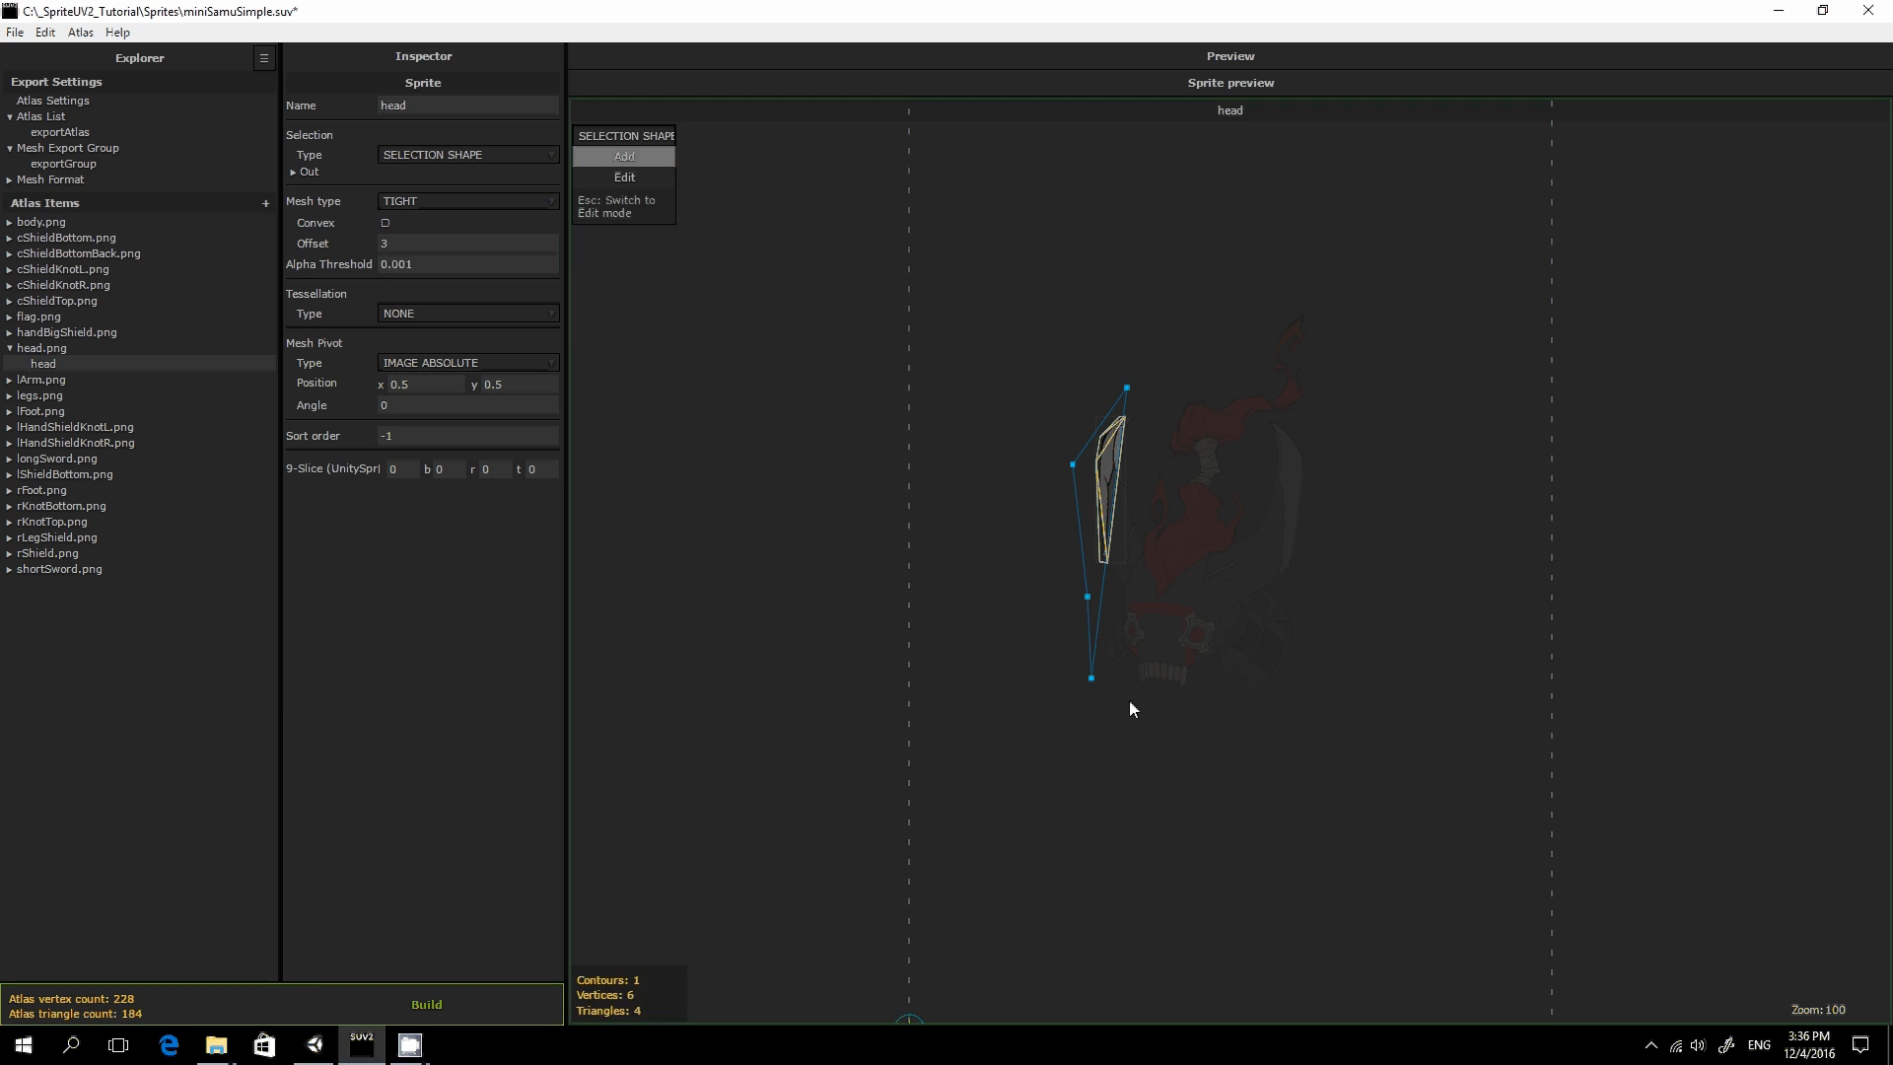
pyautogui.click(1128, 700)
pyautogui.click(1262, 708)
pyautogui.click(1321, 631)
pyautogui.click(1320, 538)
pyautogui.click(1326, 434)
pyautogui.click(1309, 301)
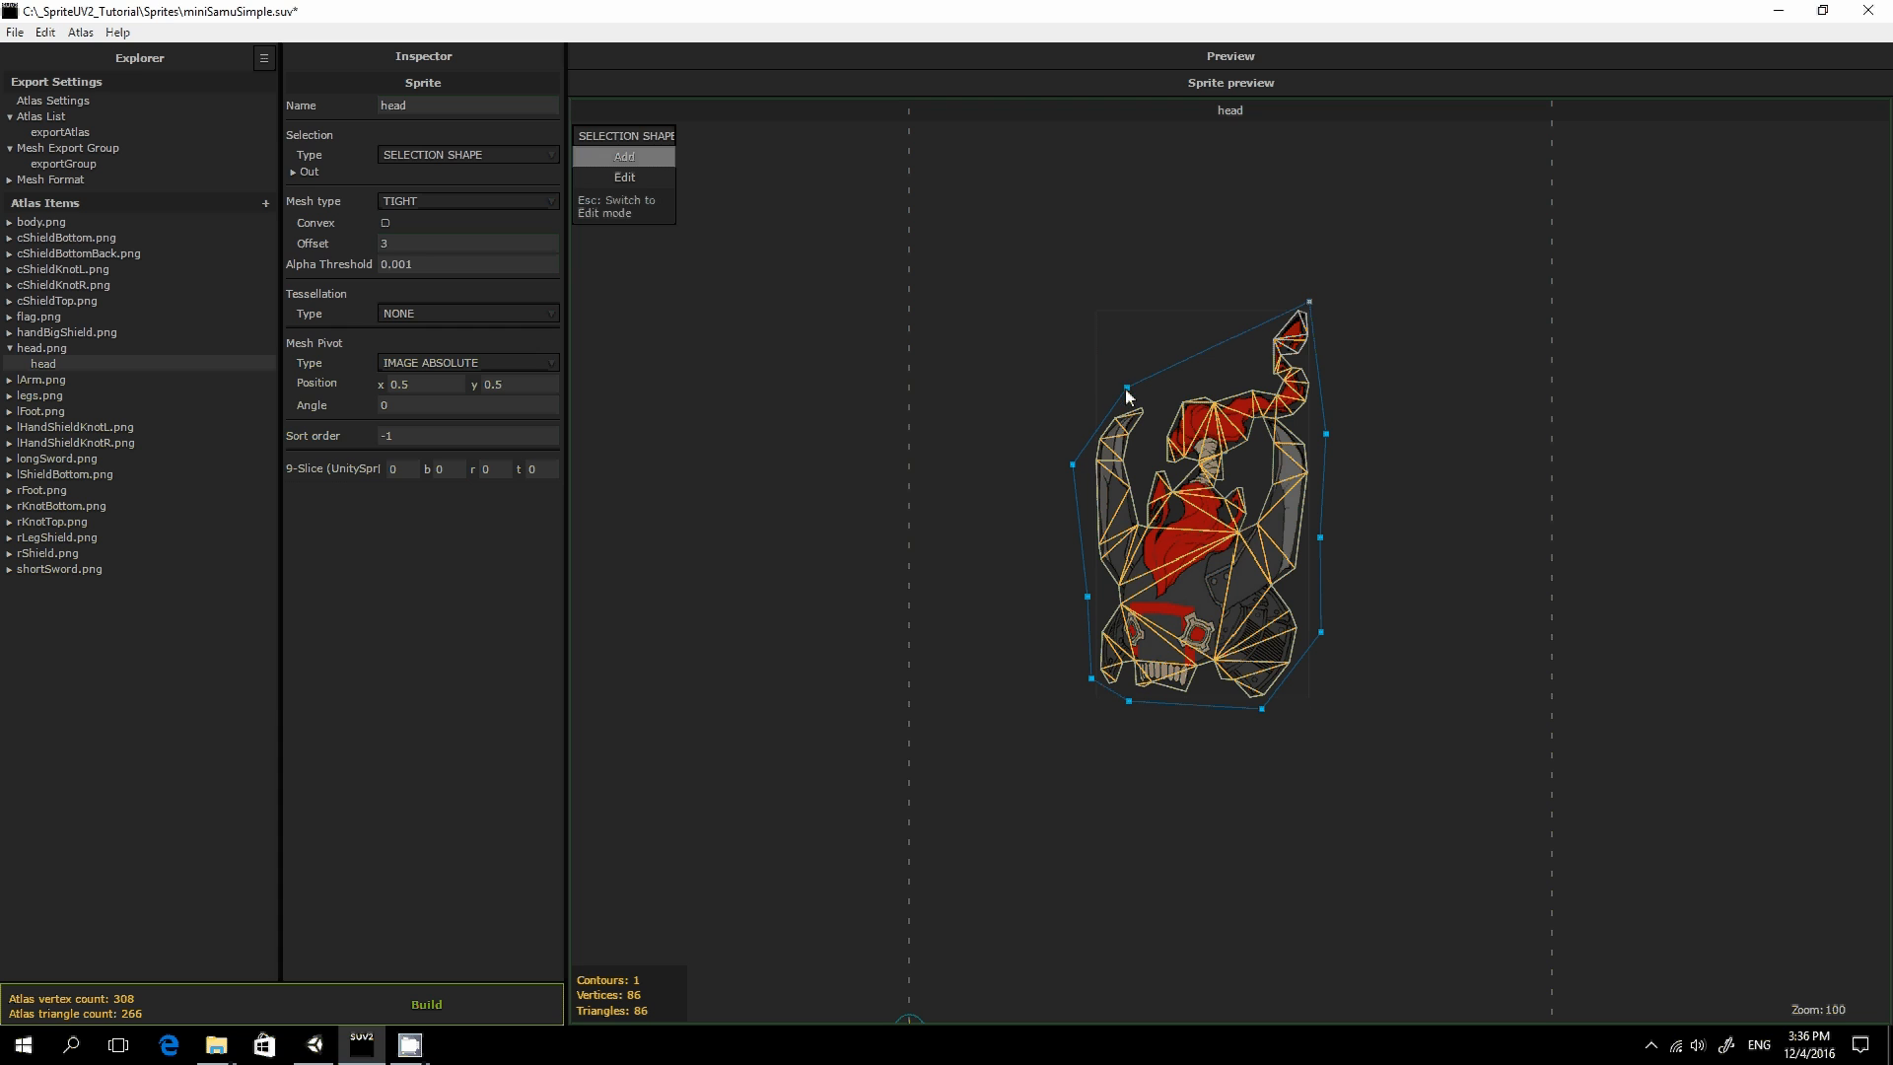
# In Edit mode, add and remove a point on the shape's upper edge and move its first point outward
pyautogui.click(609, 179)
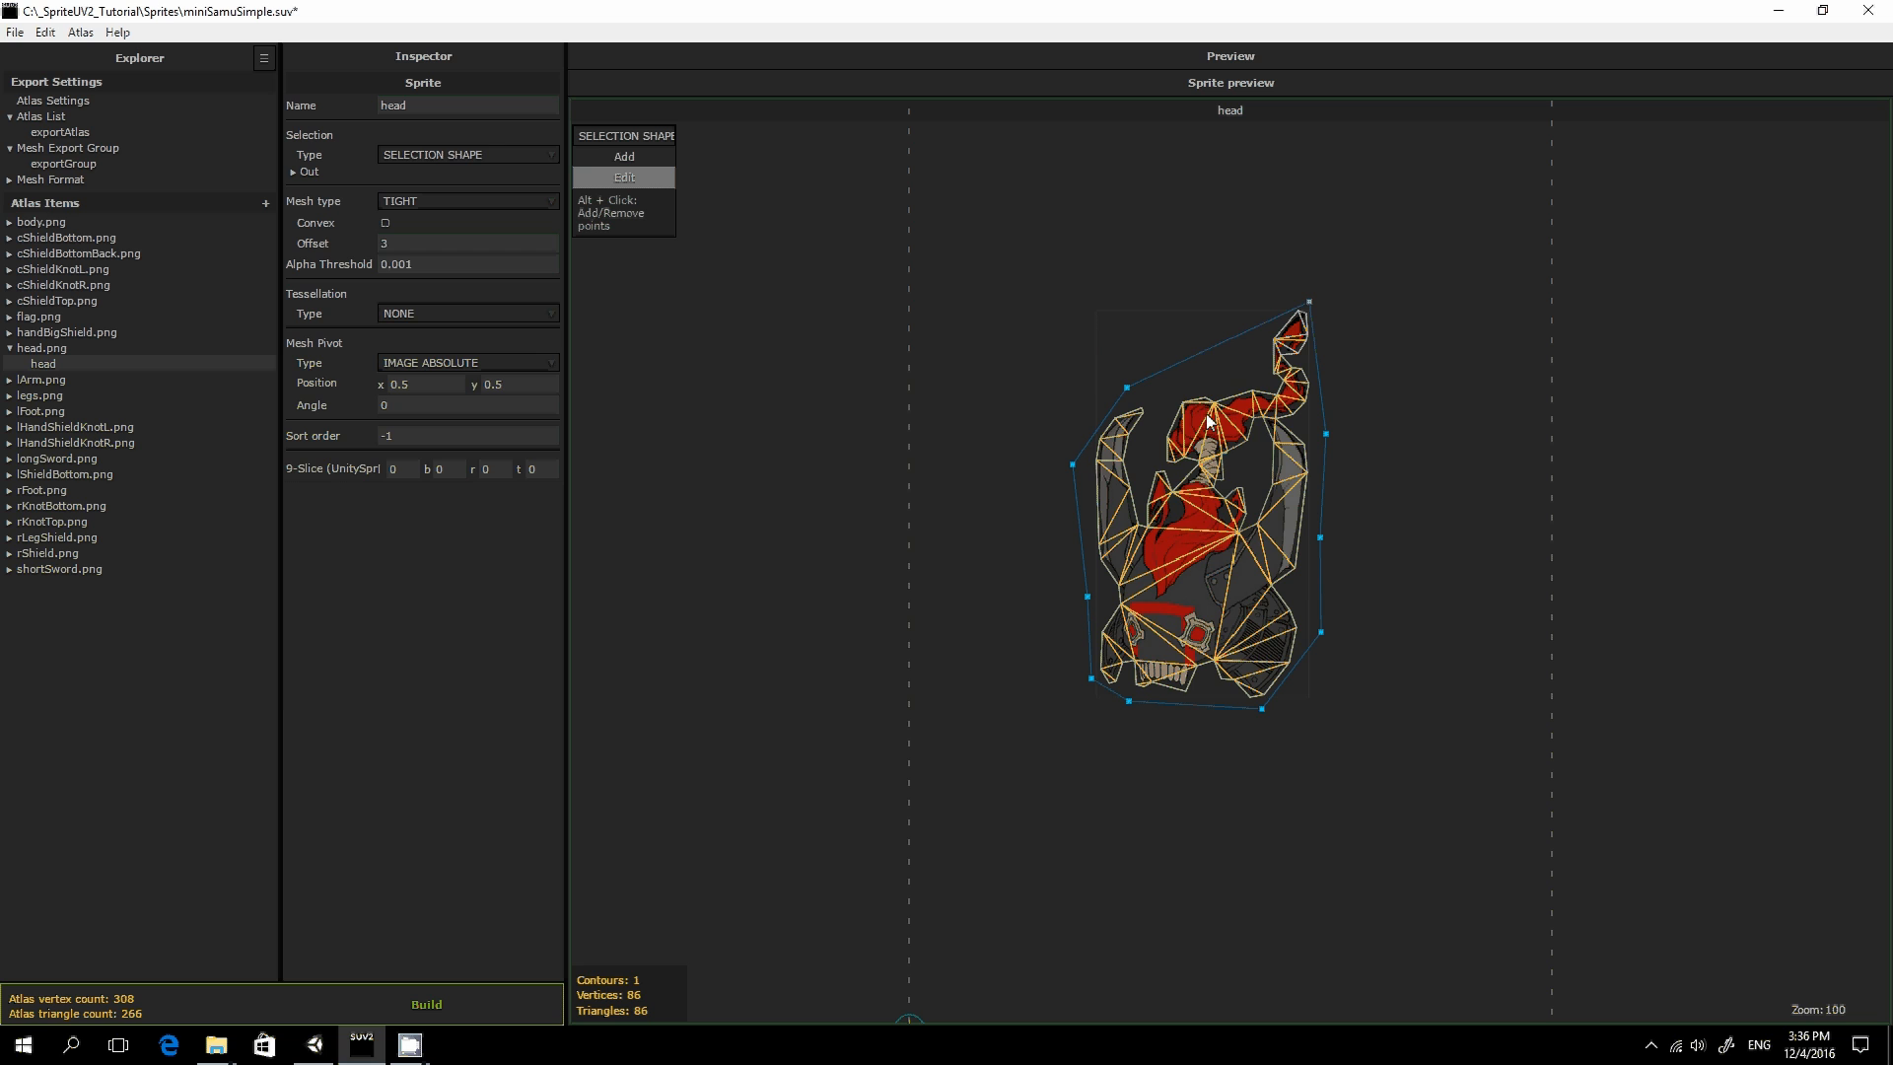
pyautogui.keyDown('alt'); pyautogui.click(1202, 351); pyautogui.keyUp('alt')
pyautogui.keyDown('alt'); pyautogui.click(1202, 351); pyautogui.keyUp('alt')
pyautogui.moveTo(1130, 389)
pyautogui.mouseDown()
pyautogui.moveTo(1117, 336)
pyautogui.moveTo(1149, 376)
pyautogui.moveTo(1107, 368)
pyautogui.mouseUp()
# Try the SELECTION SHAPE mesh type on the head sprite, and set the mesh type to BOUNDING BOX
pyautogui.click(410, 202)
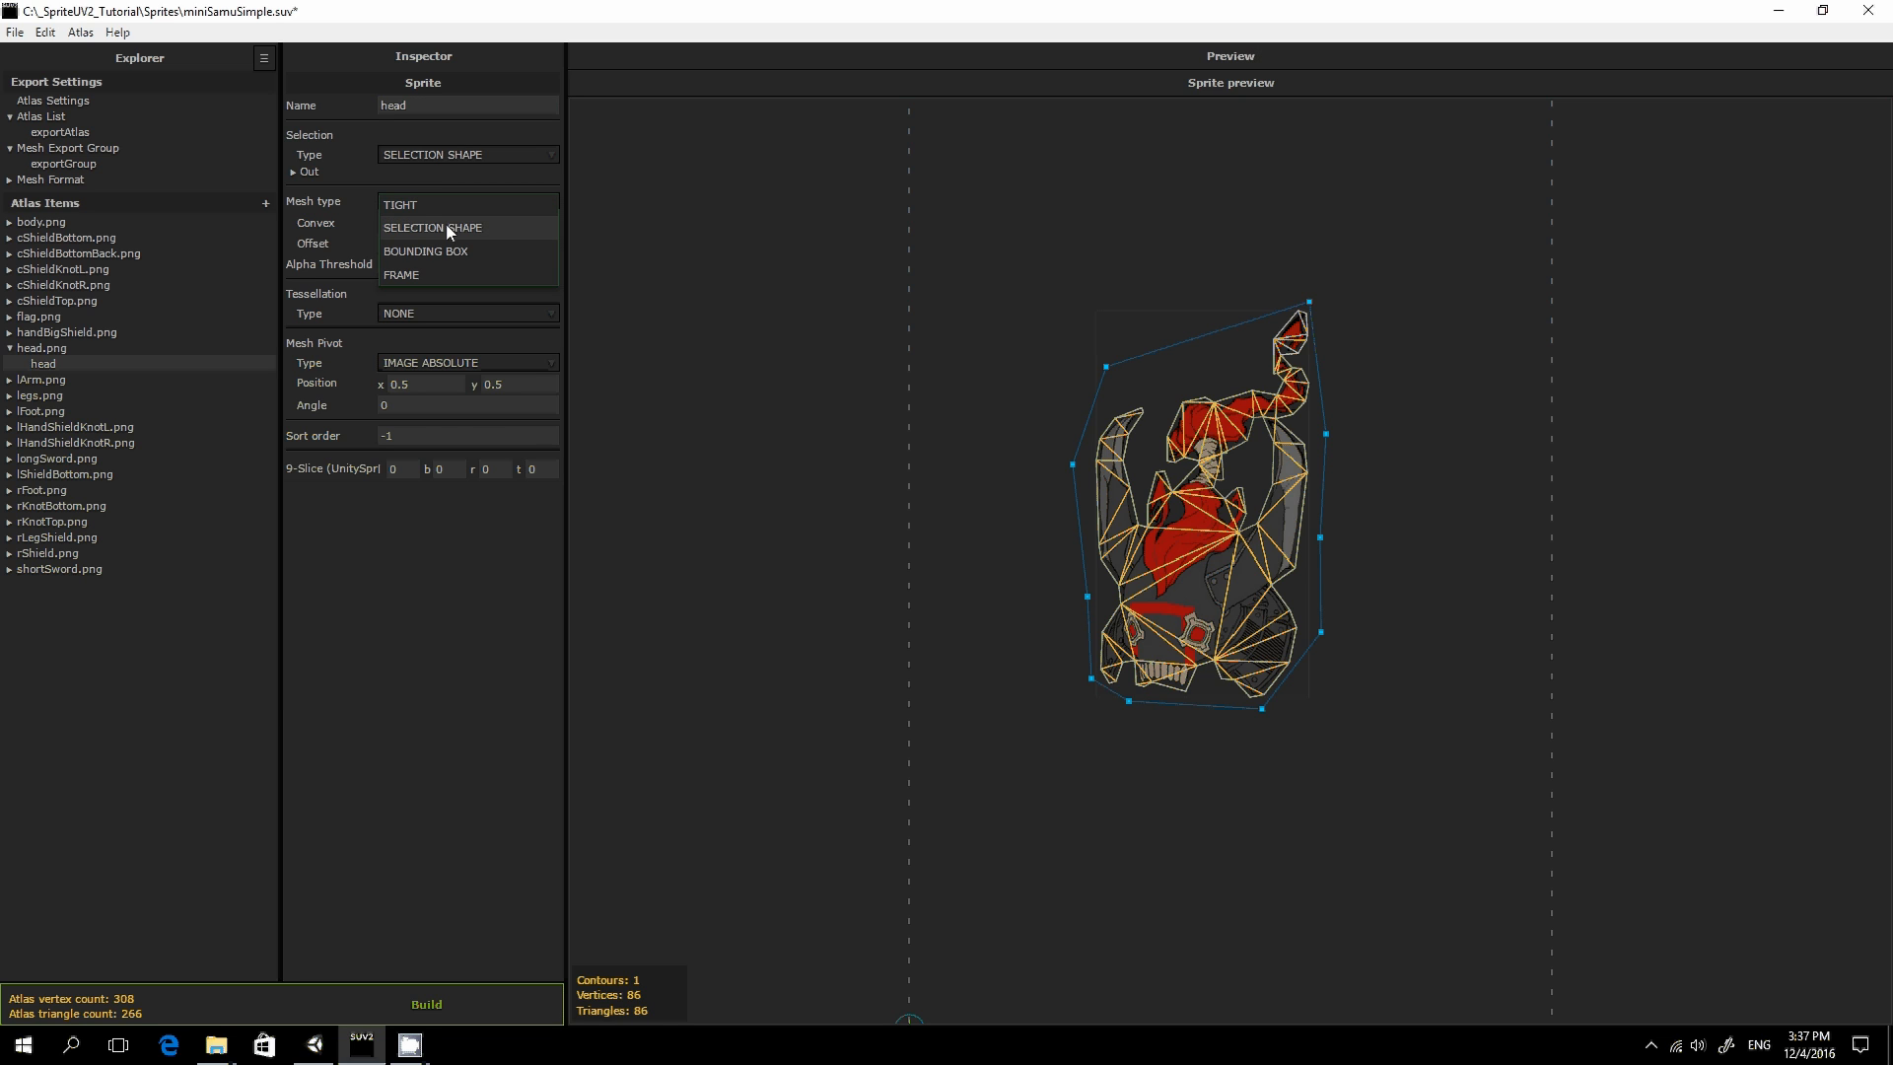
pyautogui.click(446, 226)
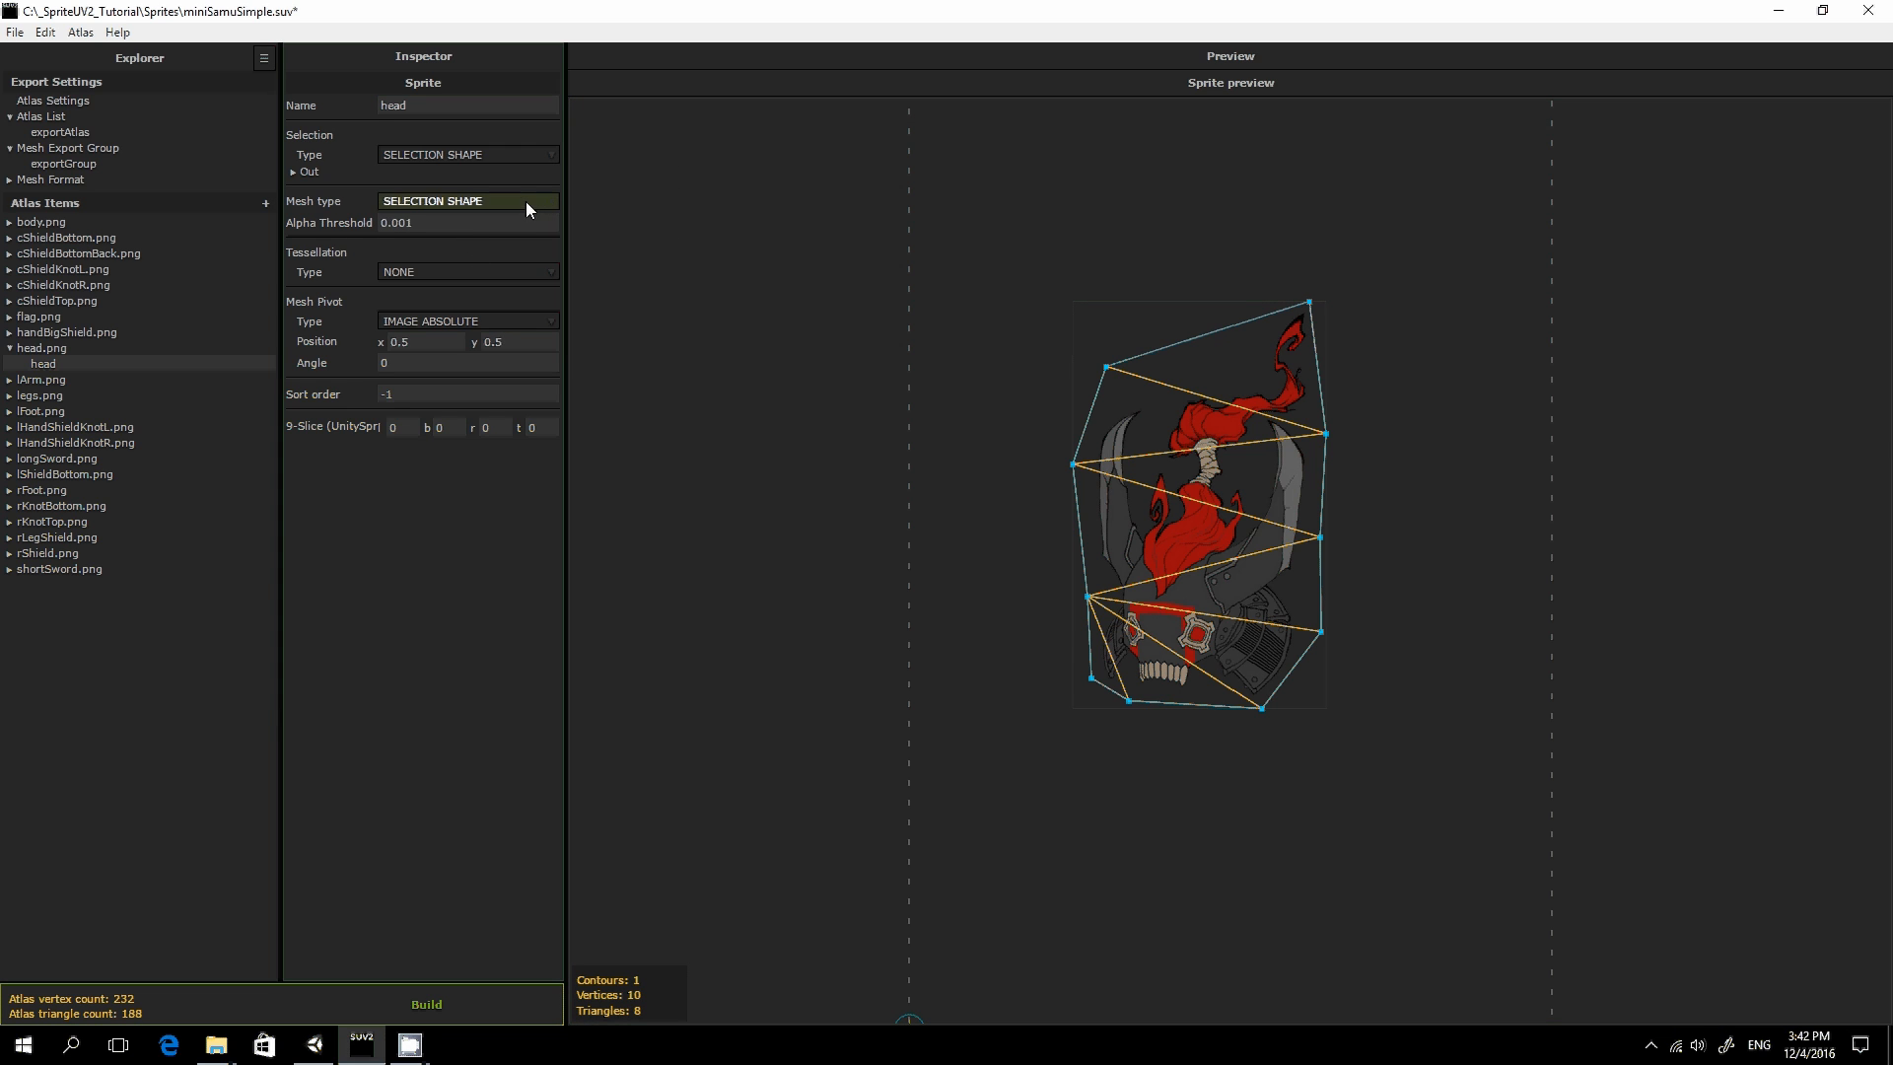
pyautogui.click(524, 201)
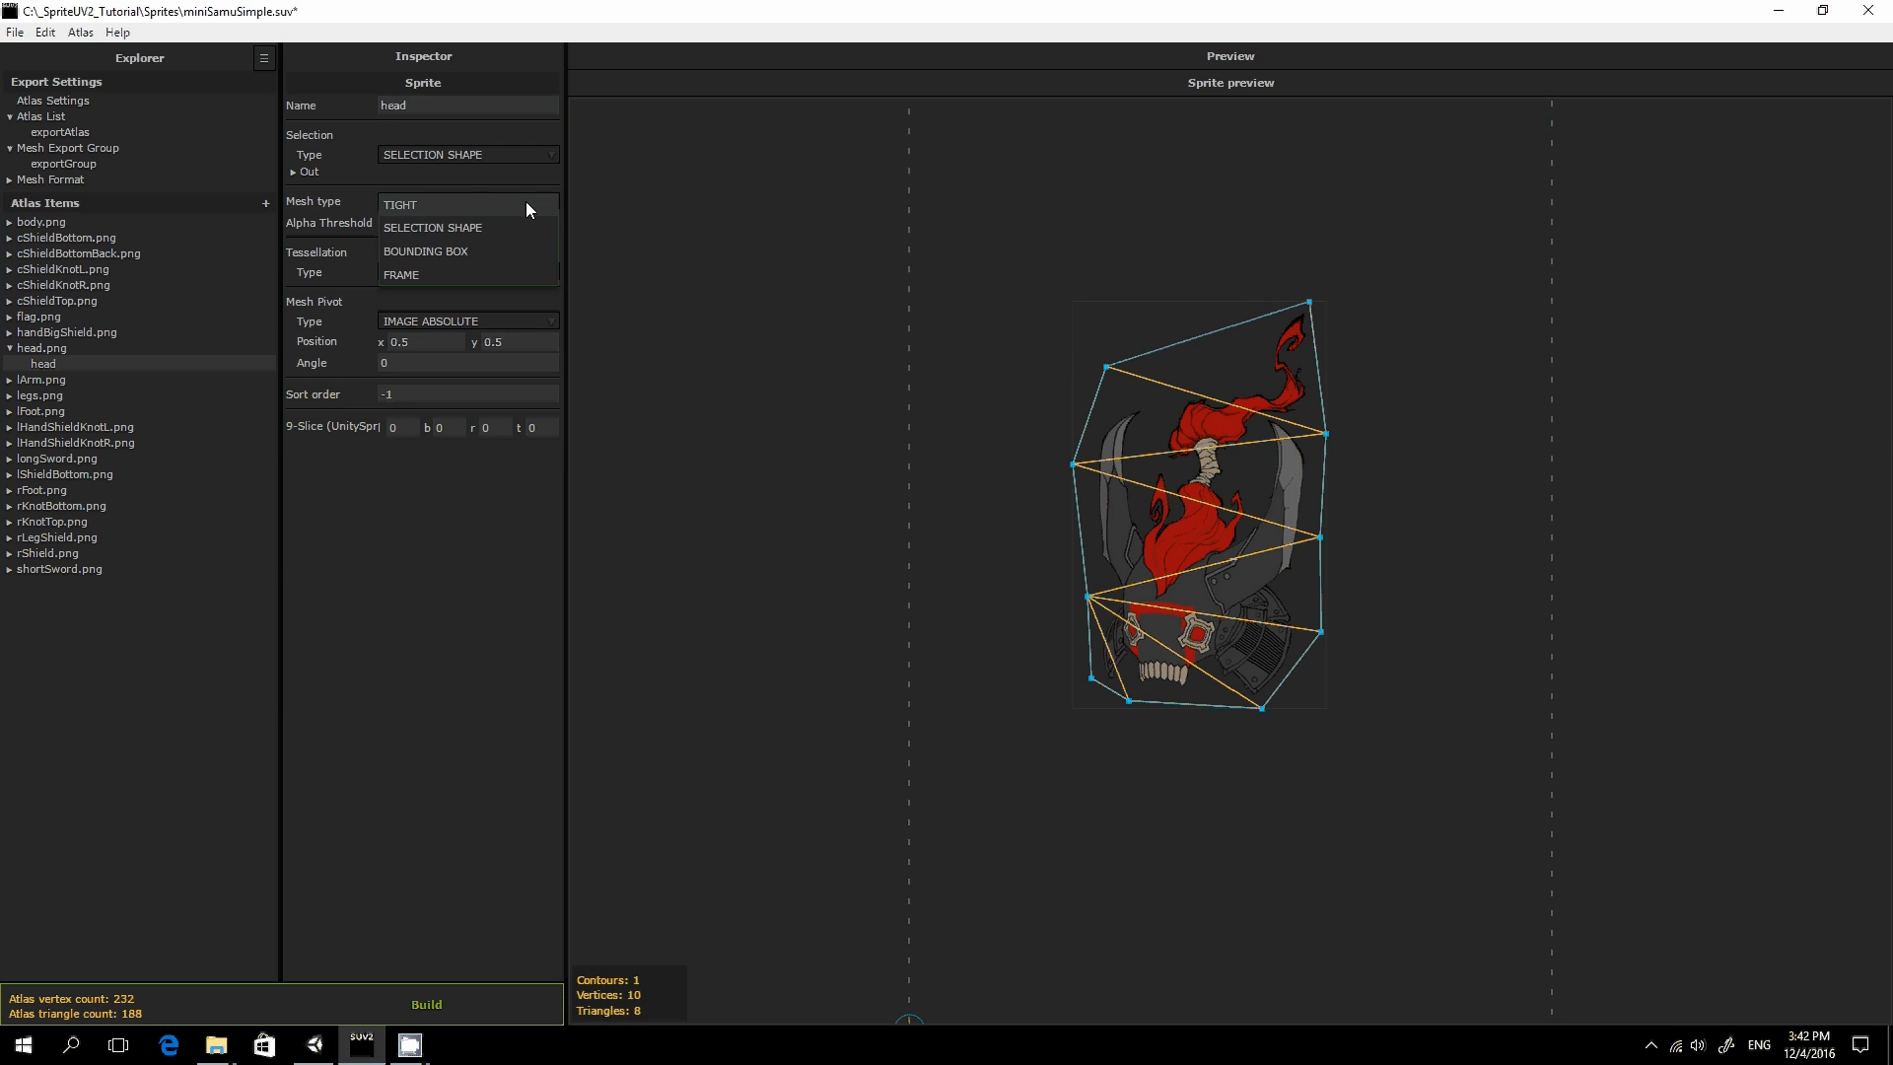
pyautogui.click(507, 251)
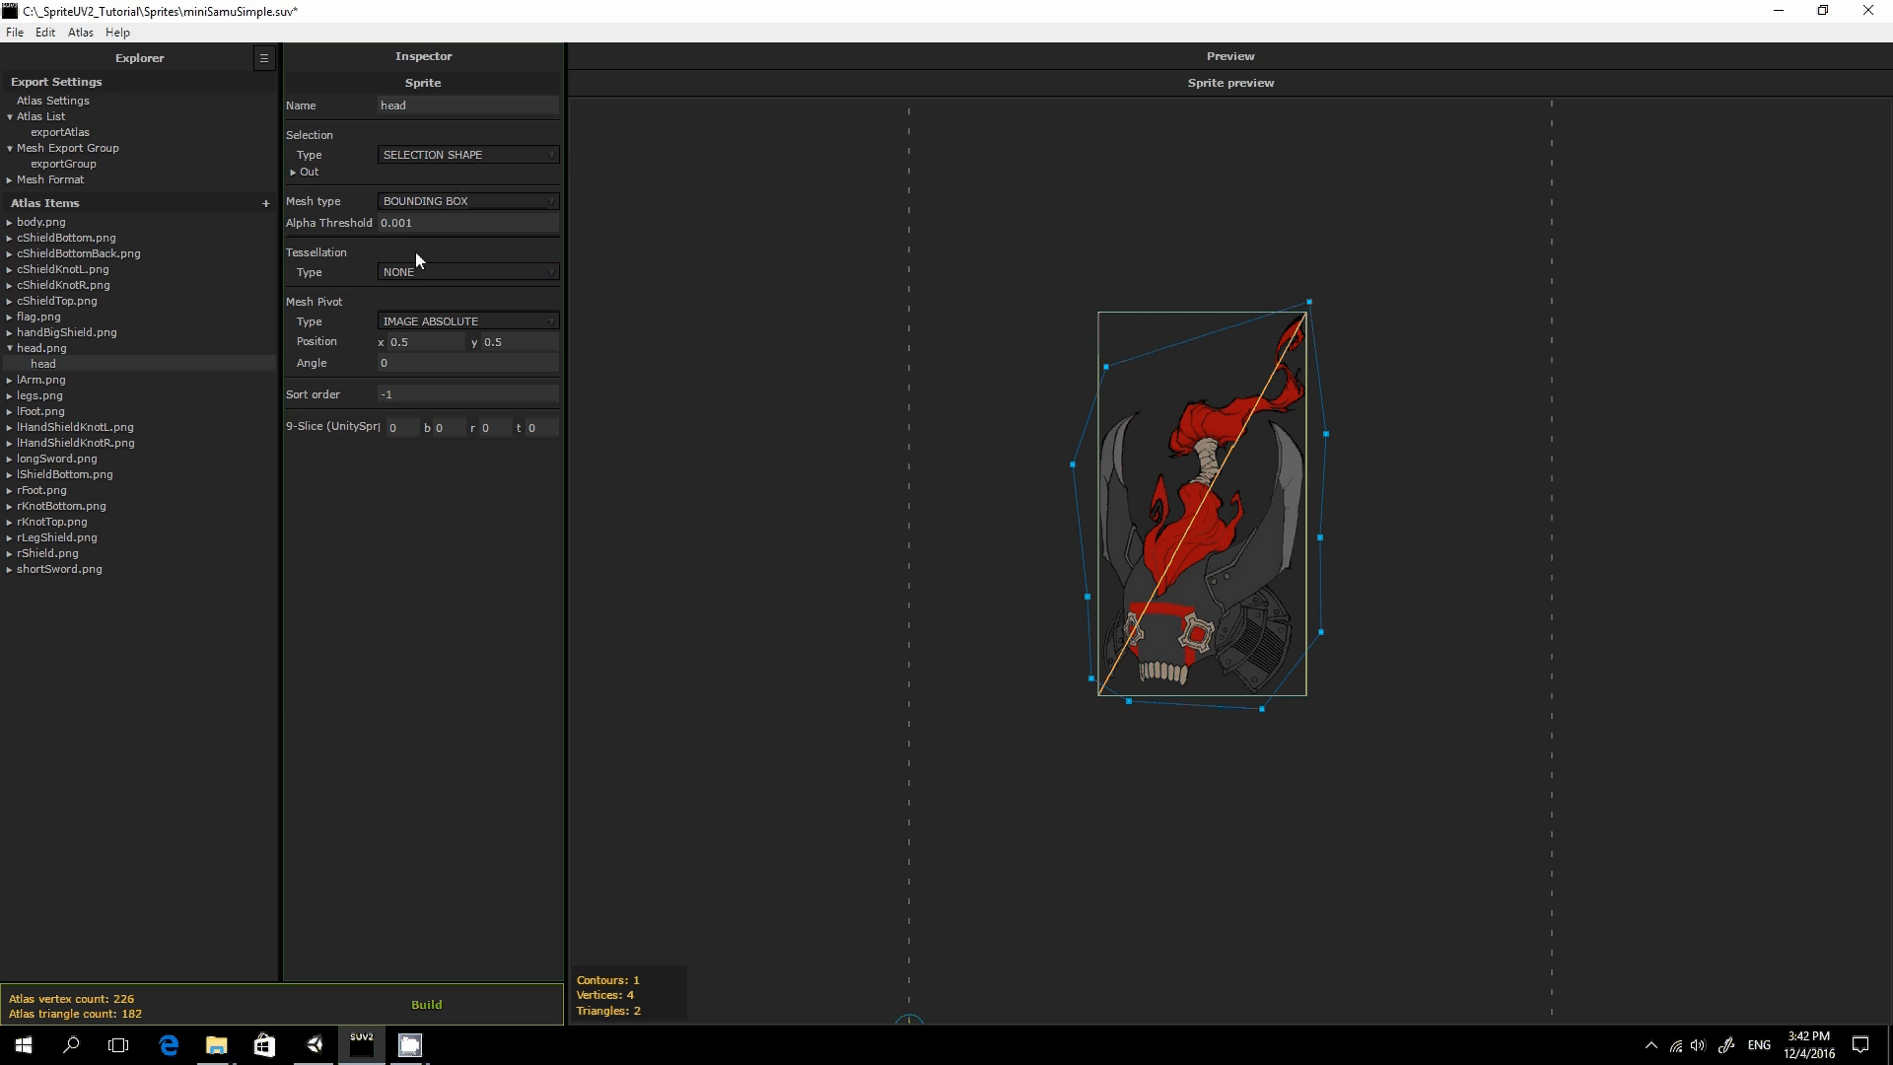
# Try the FRAME mesh type on the head sprite, and set the mesh type to TIGHT
pyautogui.click(458, 202)
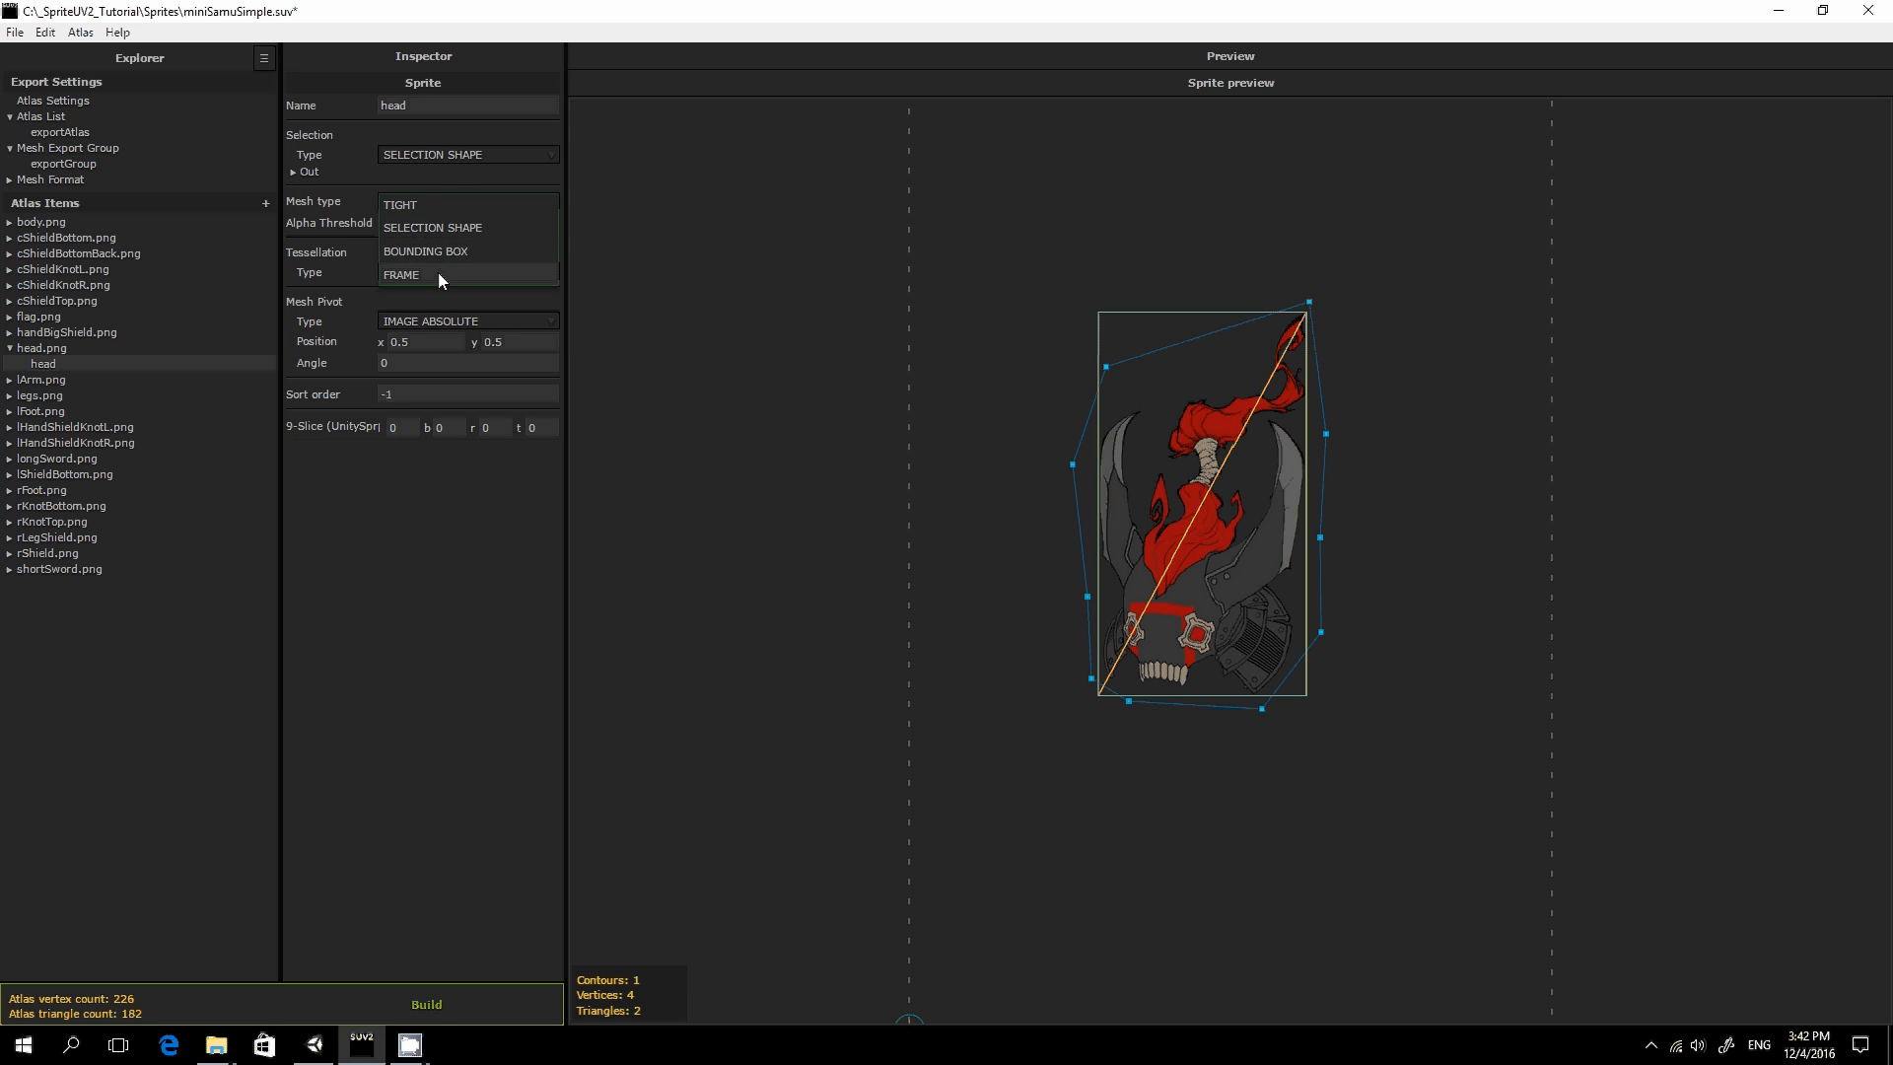
pyautogui.click(437, 272)
pyautogui.scroll(-1, 1063, 487)
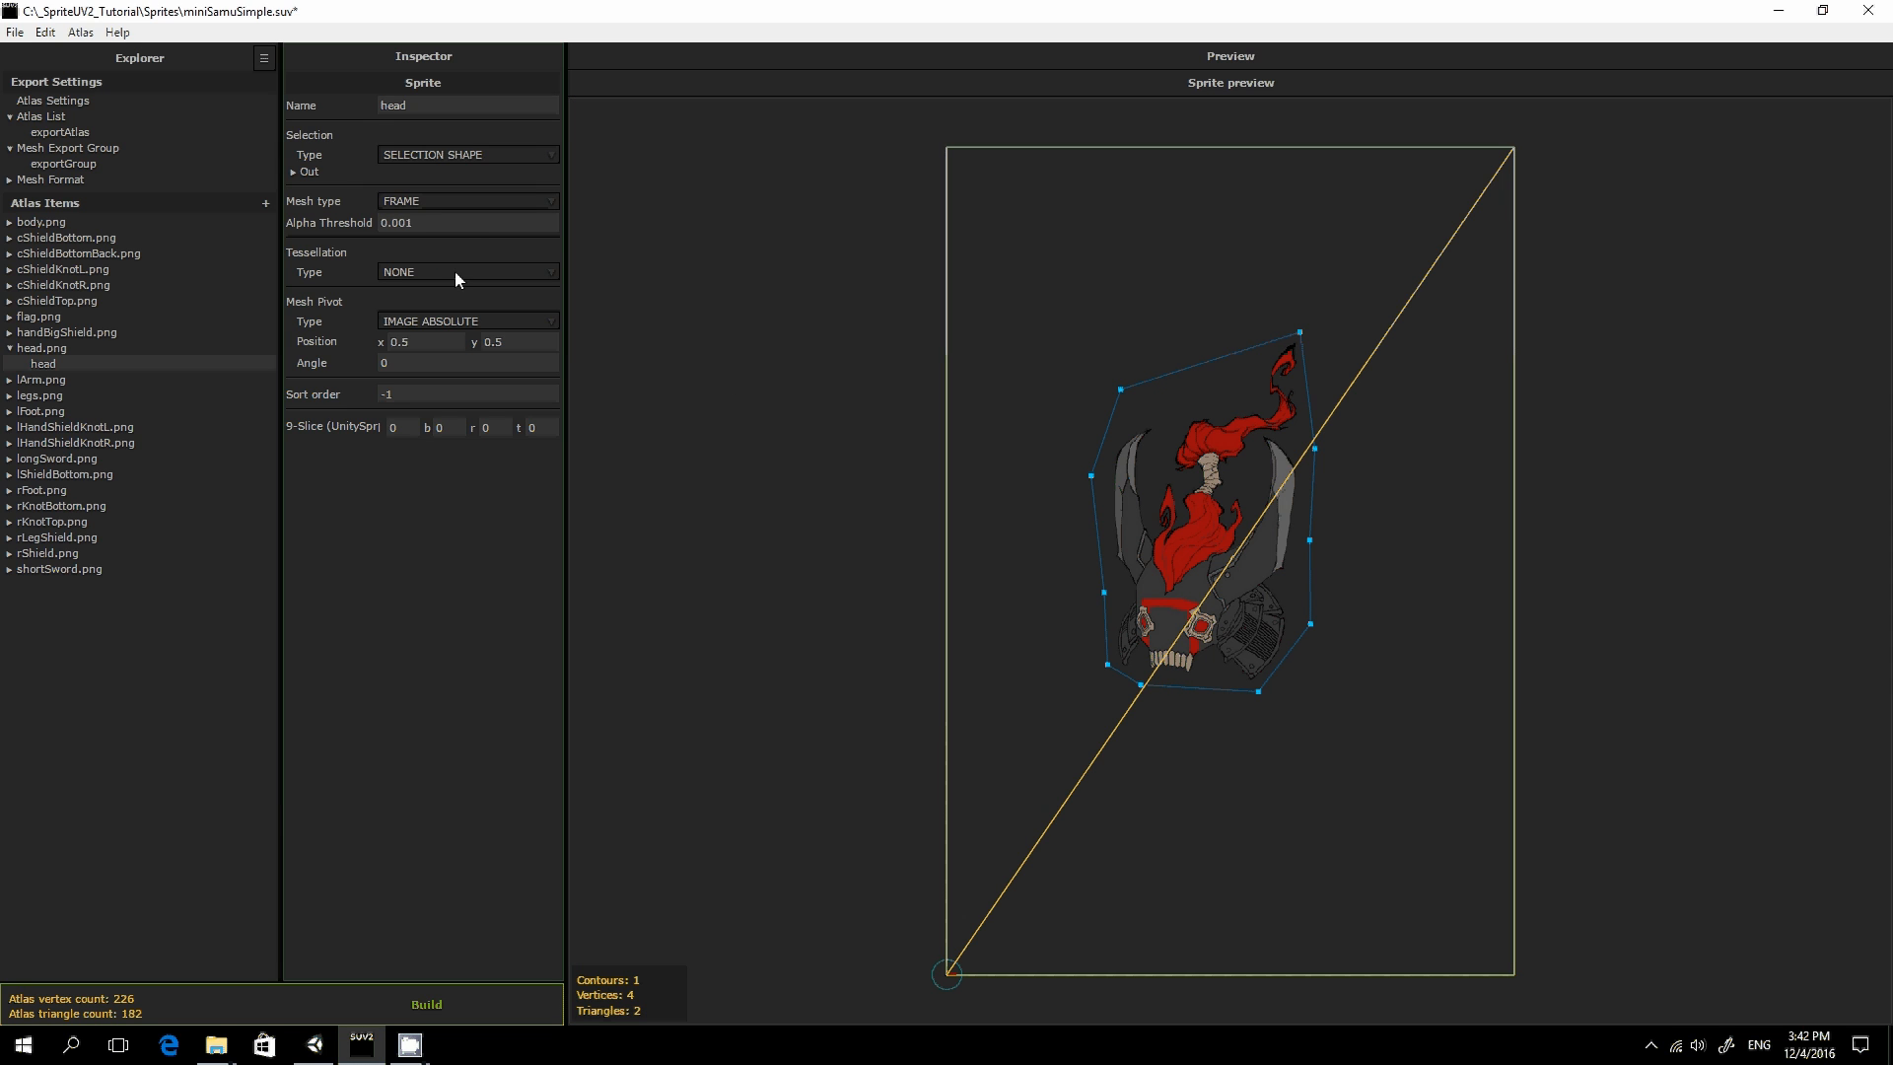
pyautogui.click(438, 201)
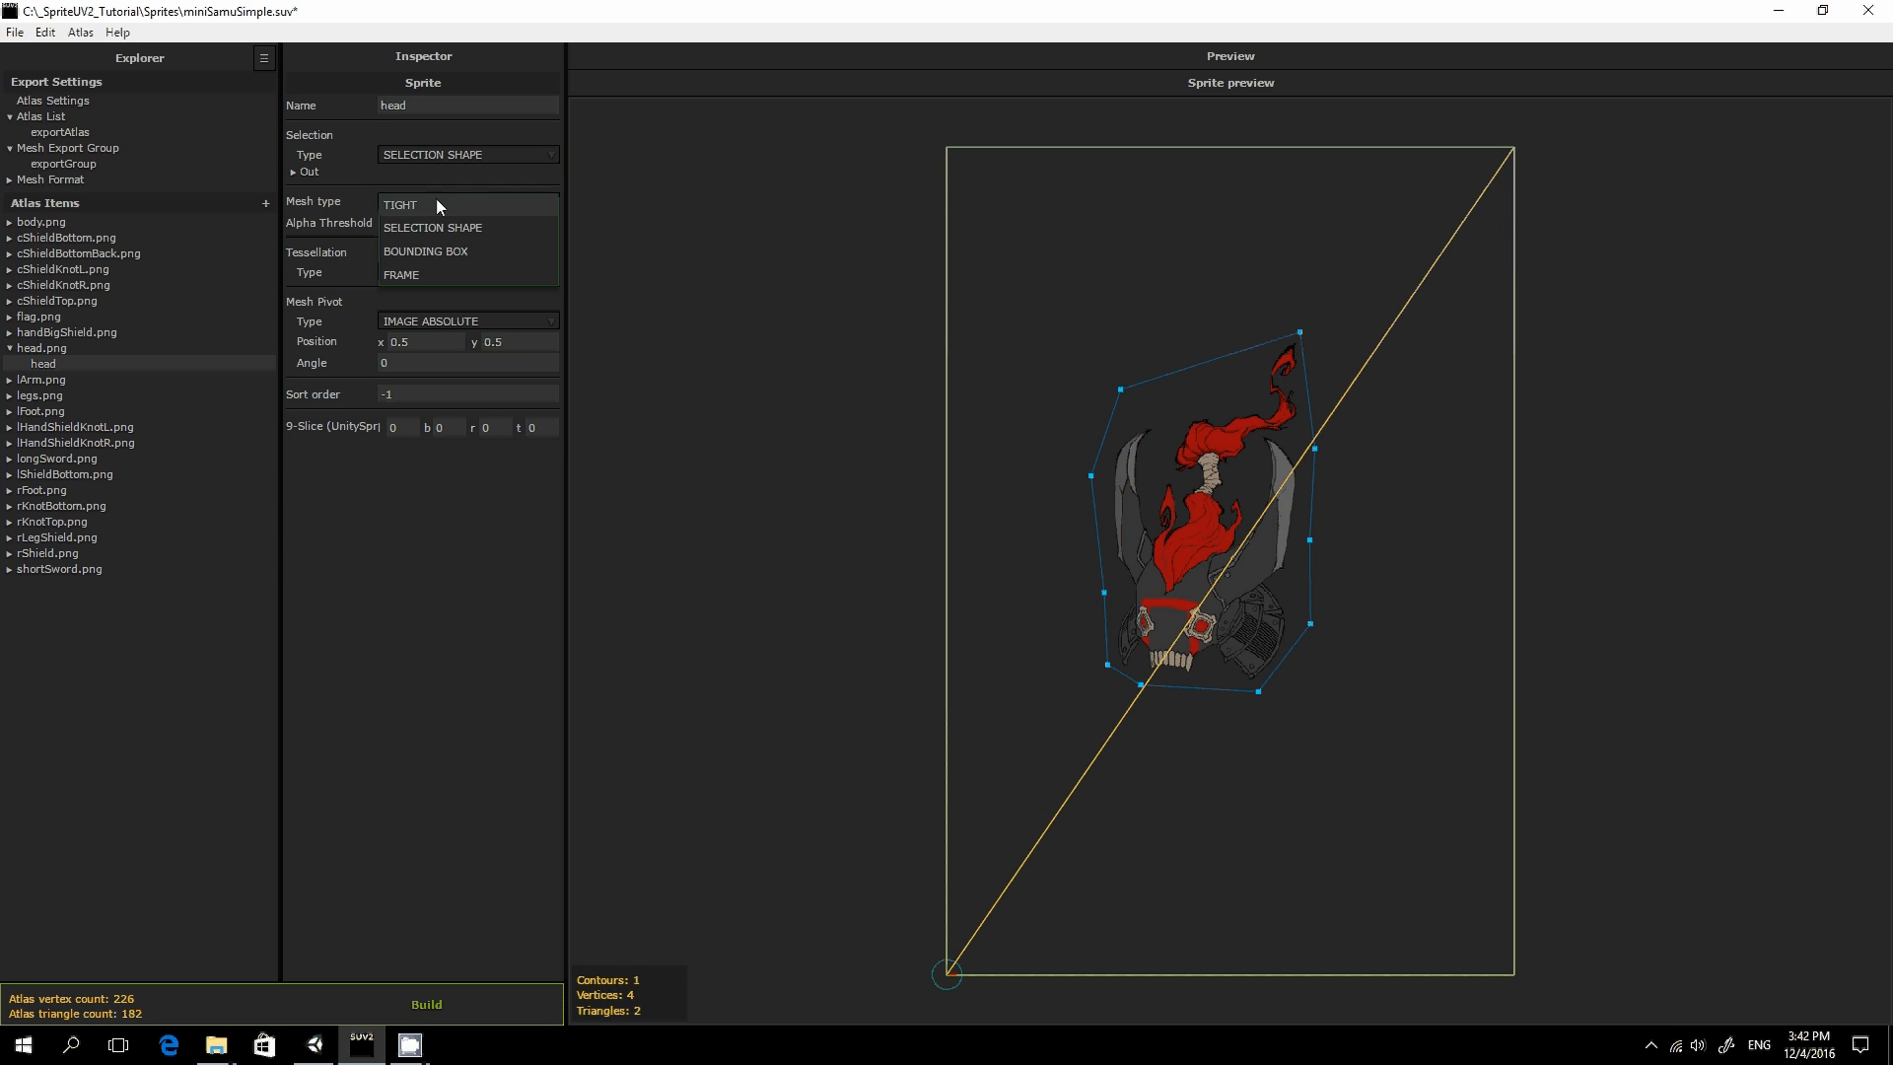
pyautogui.click(444, 207)
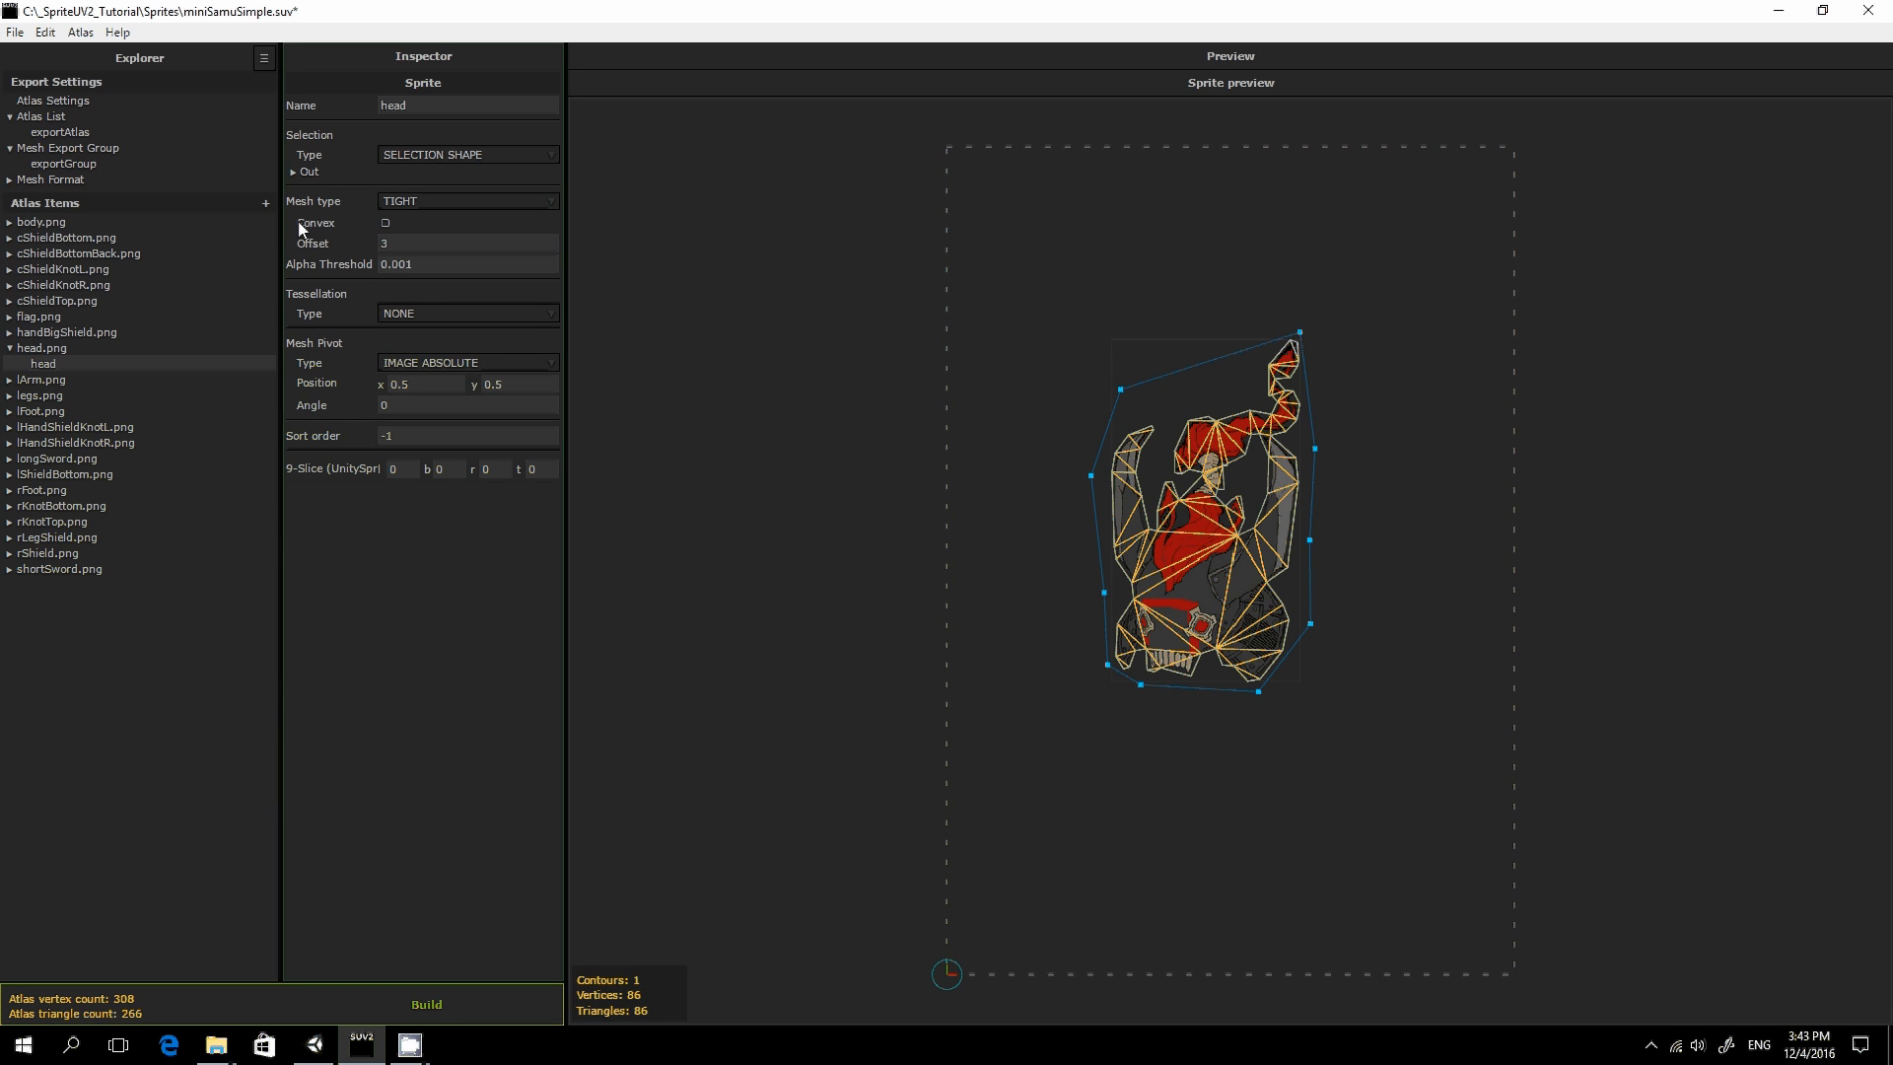
# Turn Convex on and back off for the head's tight mesh, and set its offset to 0
pyautogui.click(386, 224)
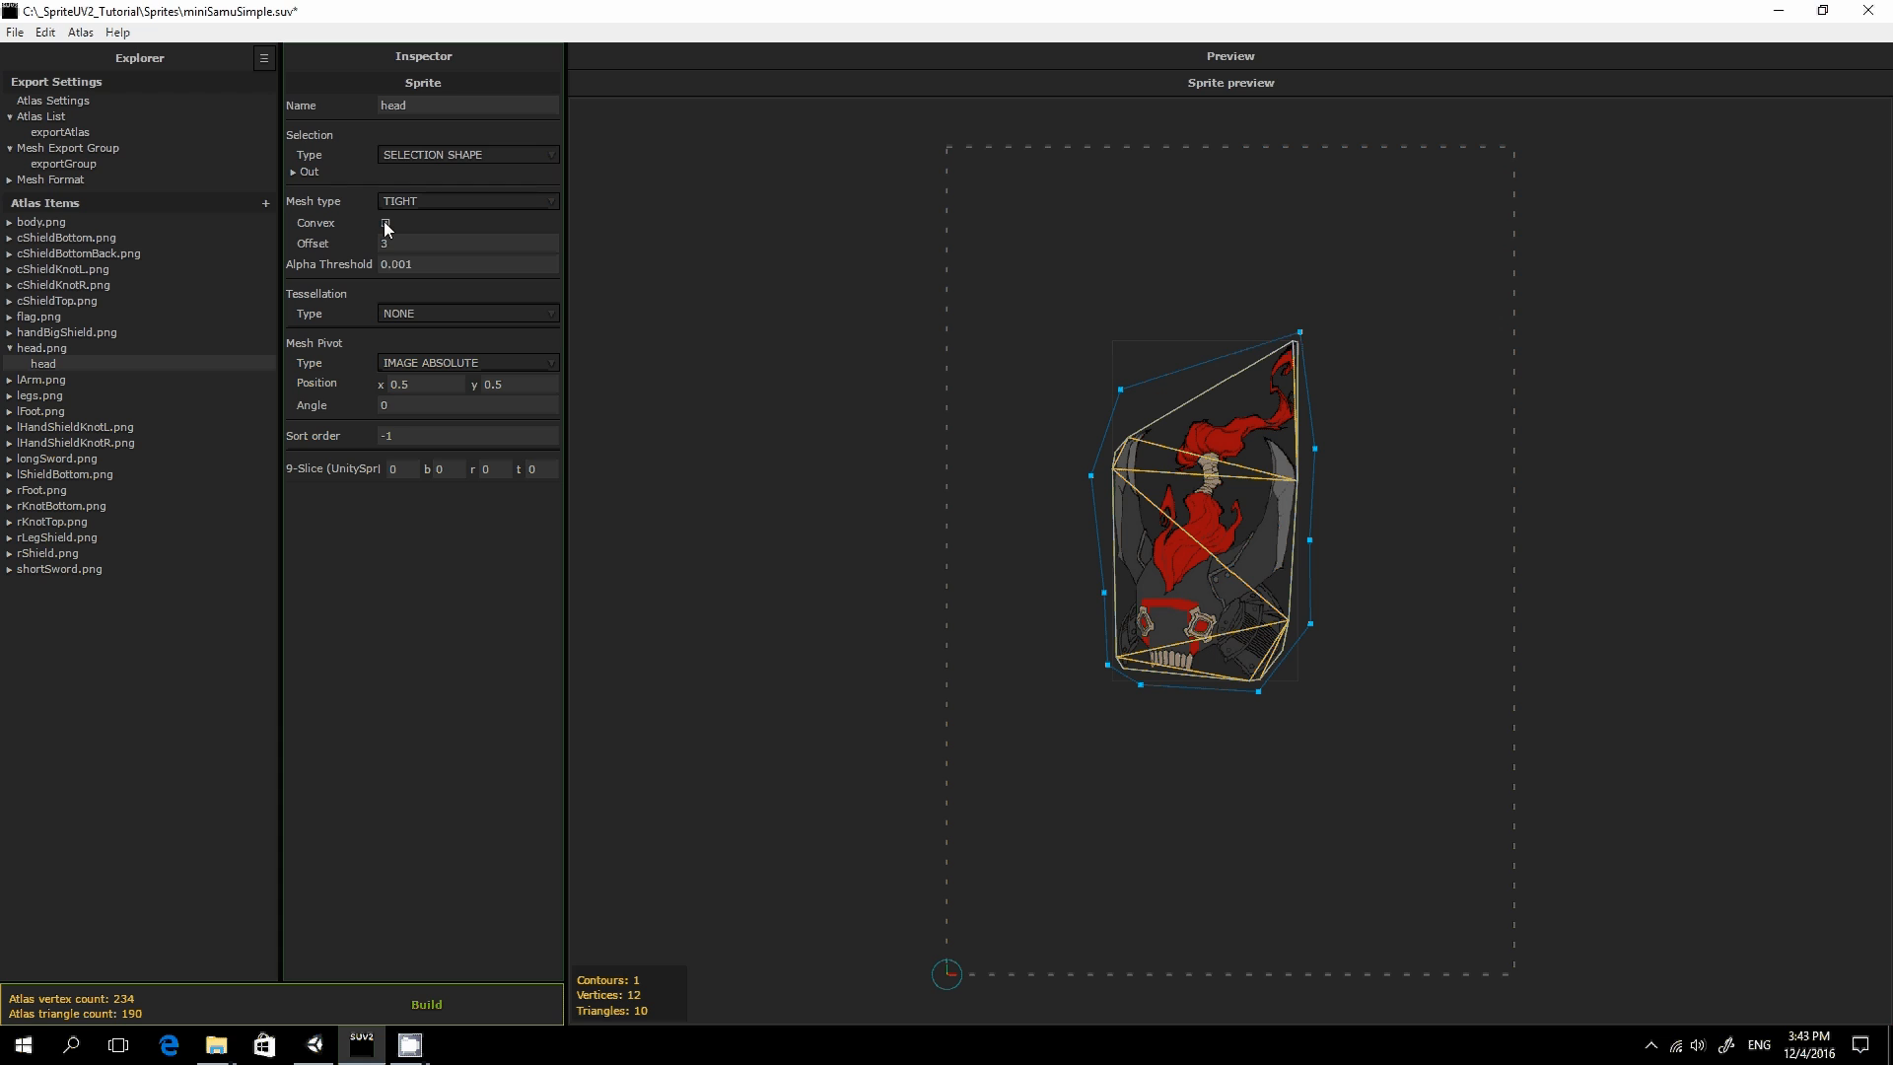
pyautogui.click(386, 224)
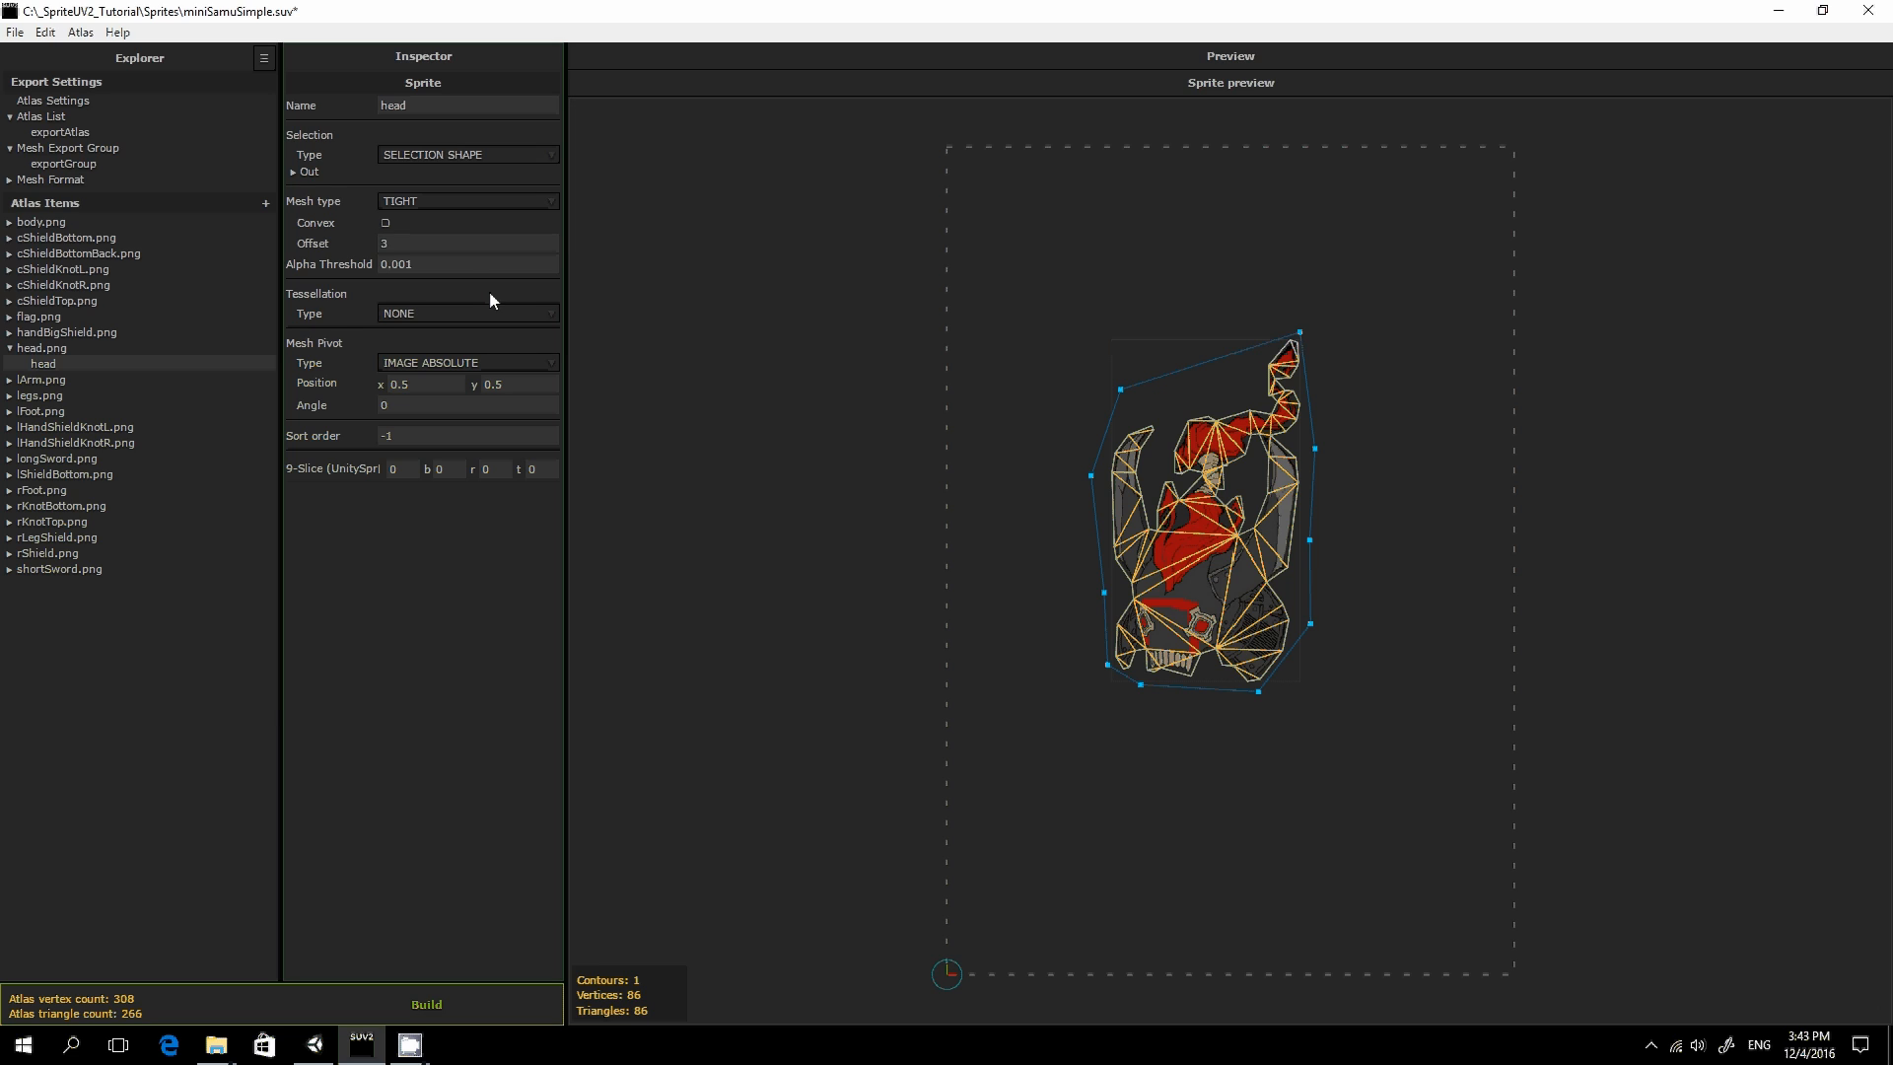
pyautogui.click(427, 245)
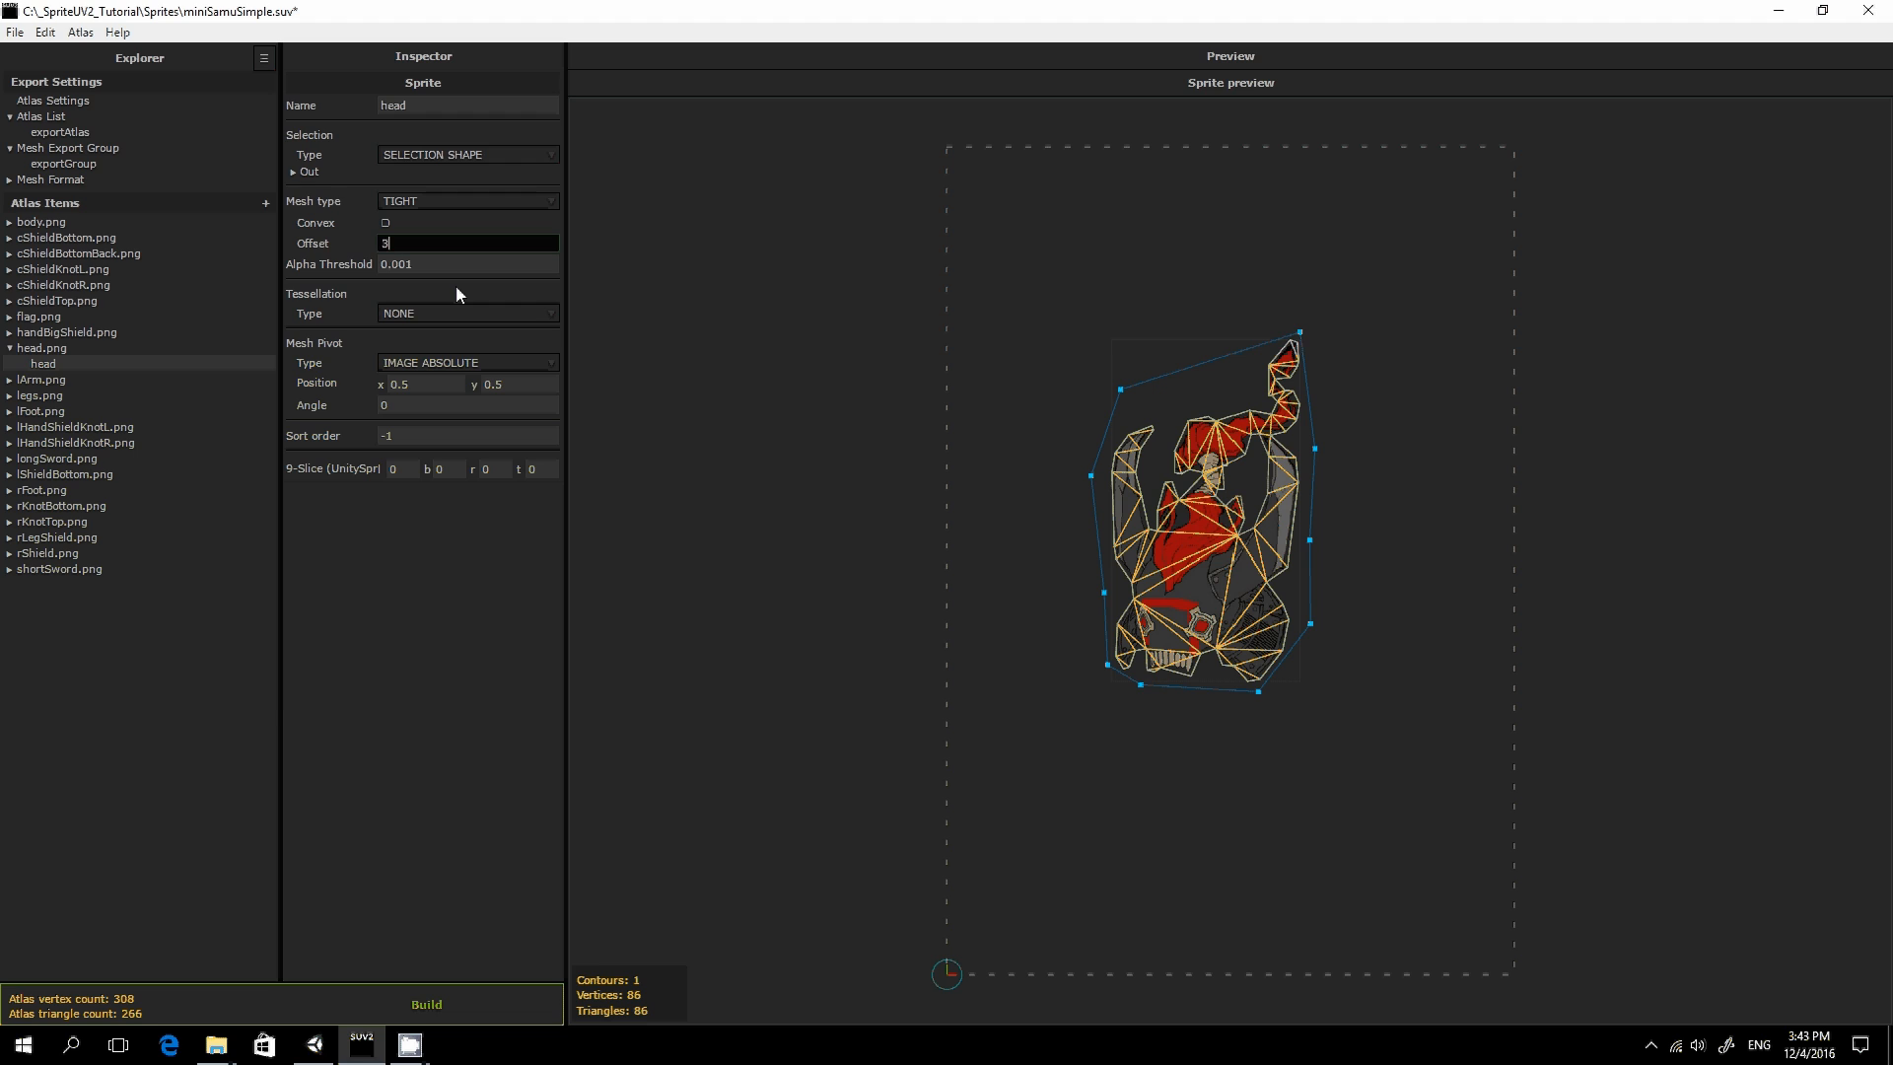
pyautogui.press('BackSpace')
pyautogui.write('0')
pyautogui.press('Return')
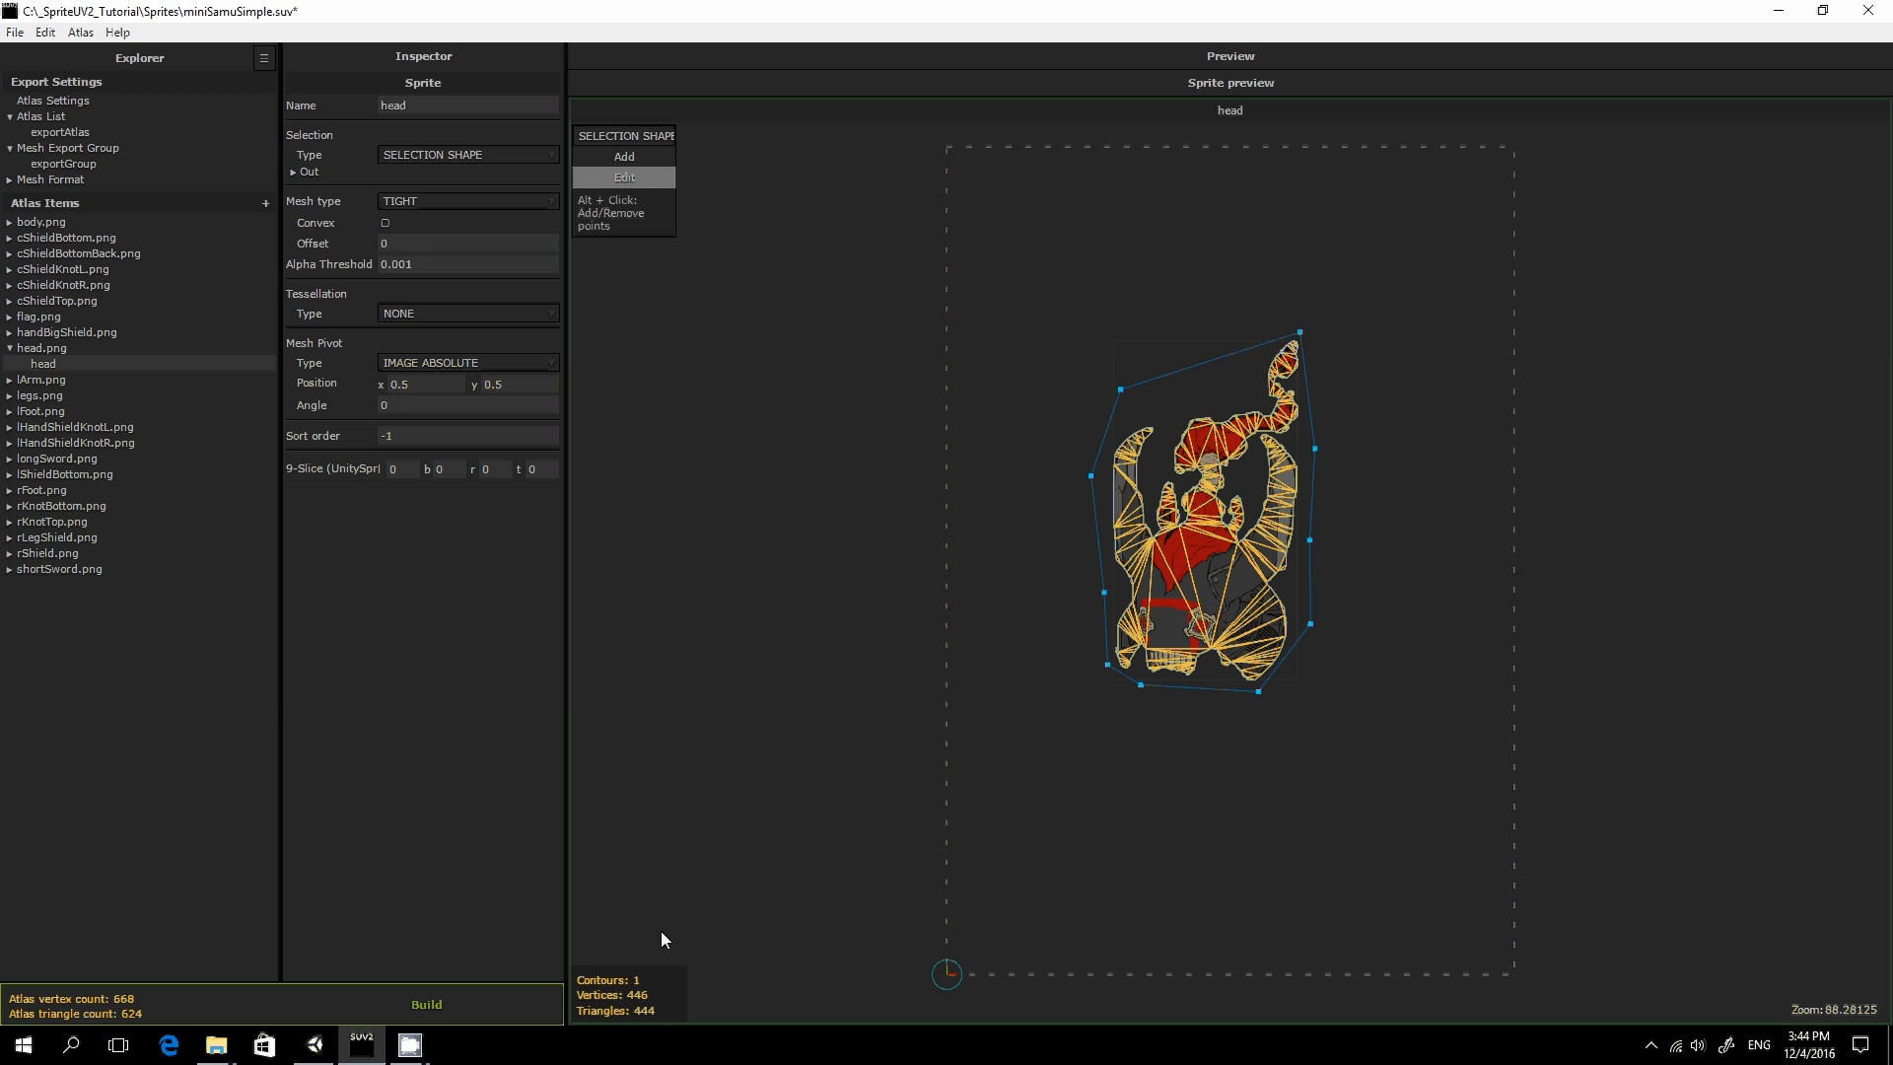
# Set the offset of the head's tight mesh to 3
pyautogui.click(426, 243)
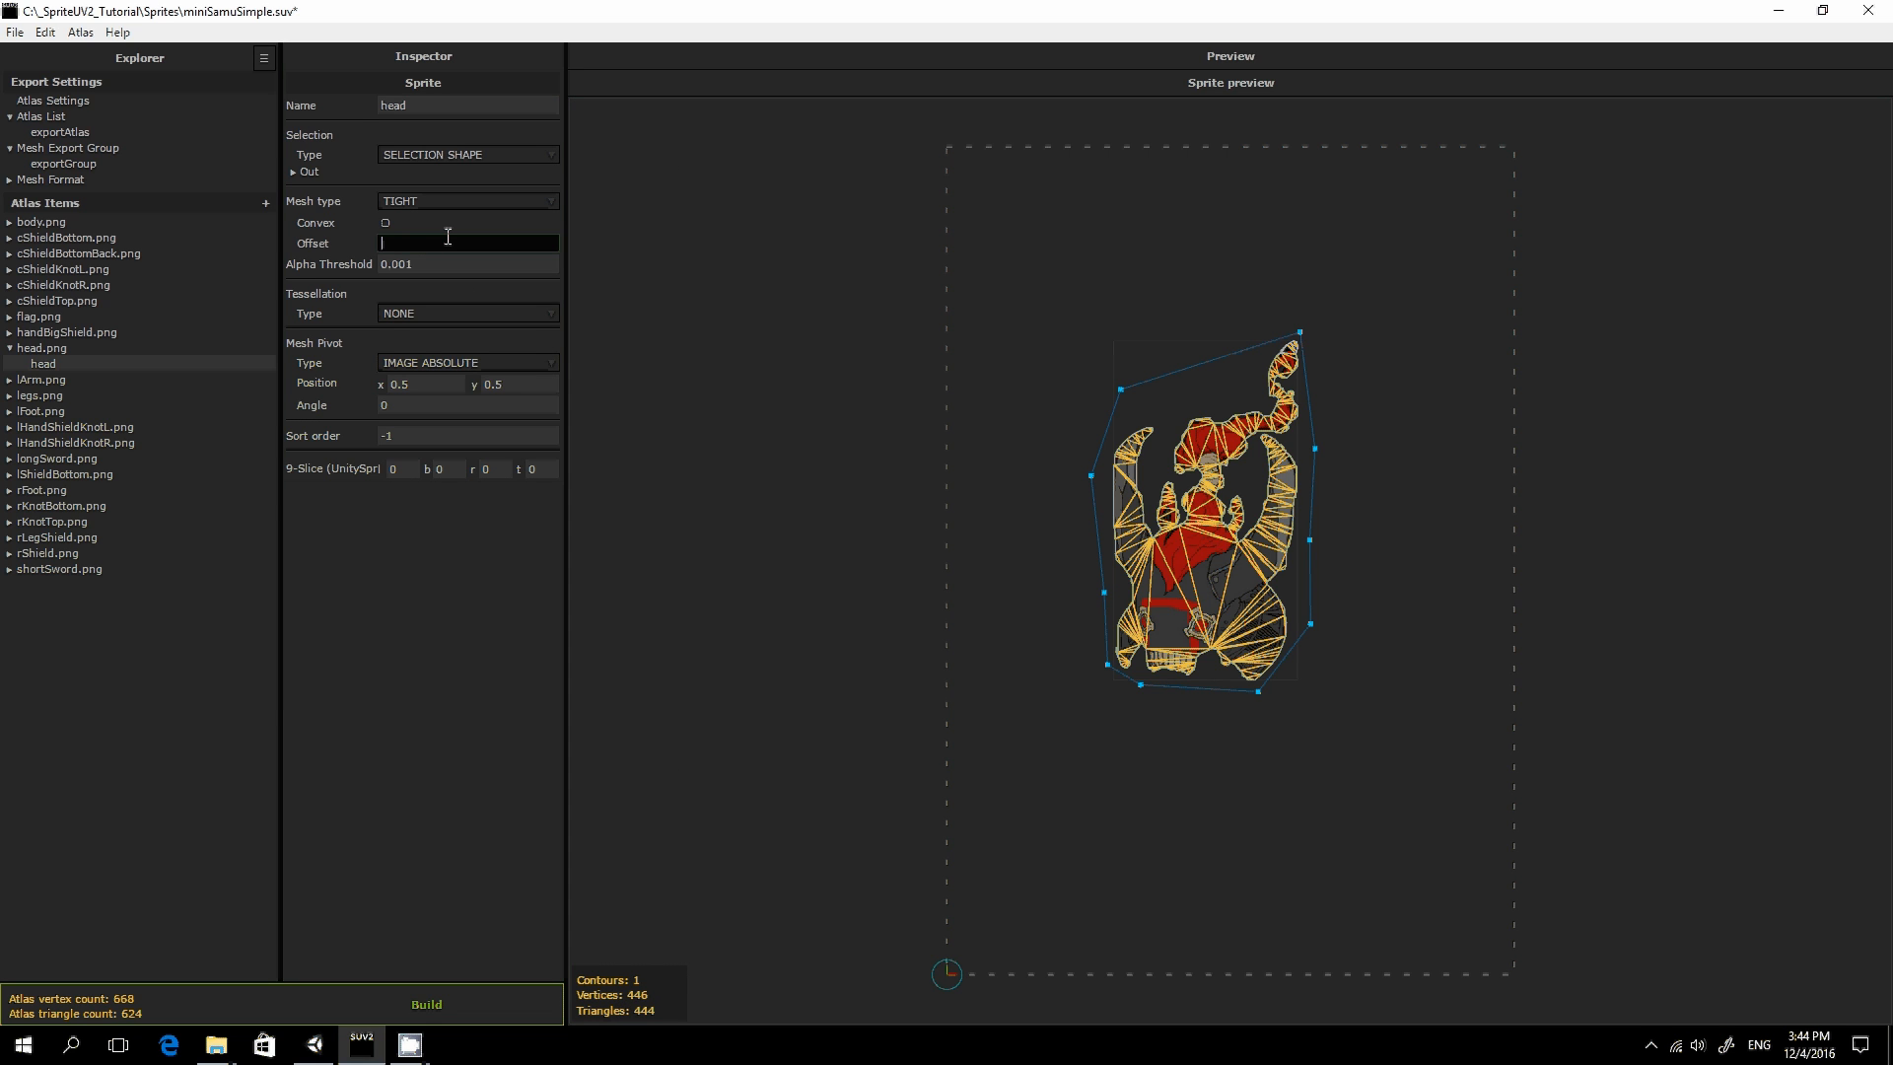
pyautogui.write('3')
pyautogui.press('Return')
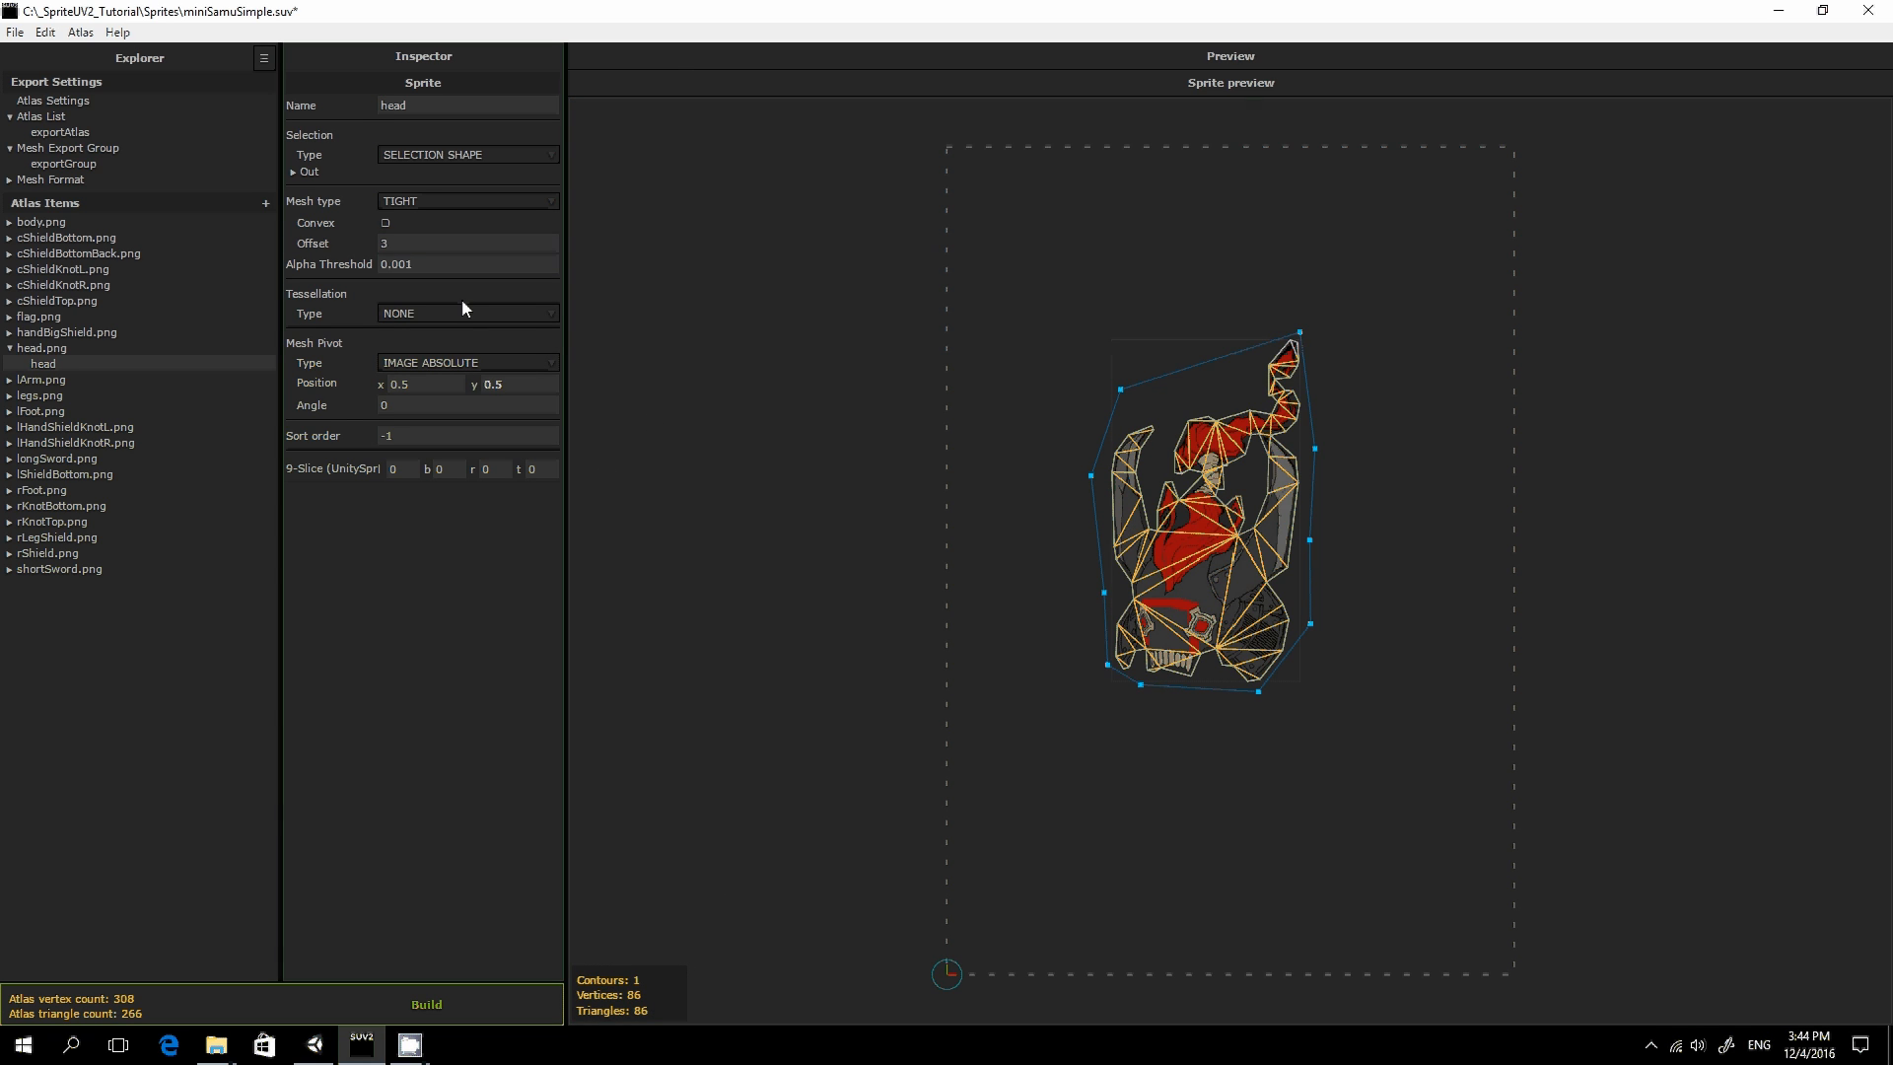
# Set the head sprite's alpha threshold to 0 and examine the resulting mesh contours up close
pyautogui.click(430, 264)
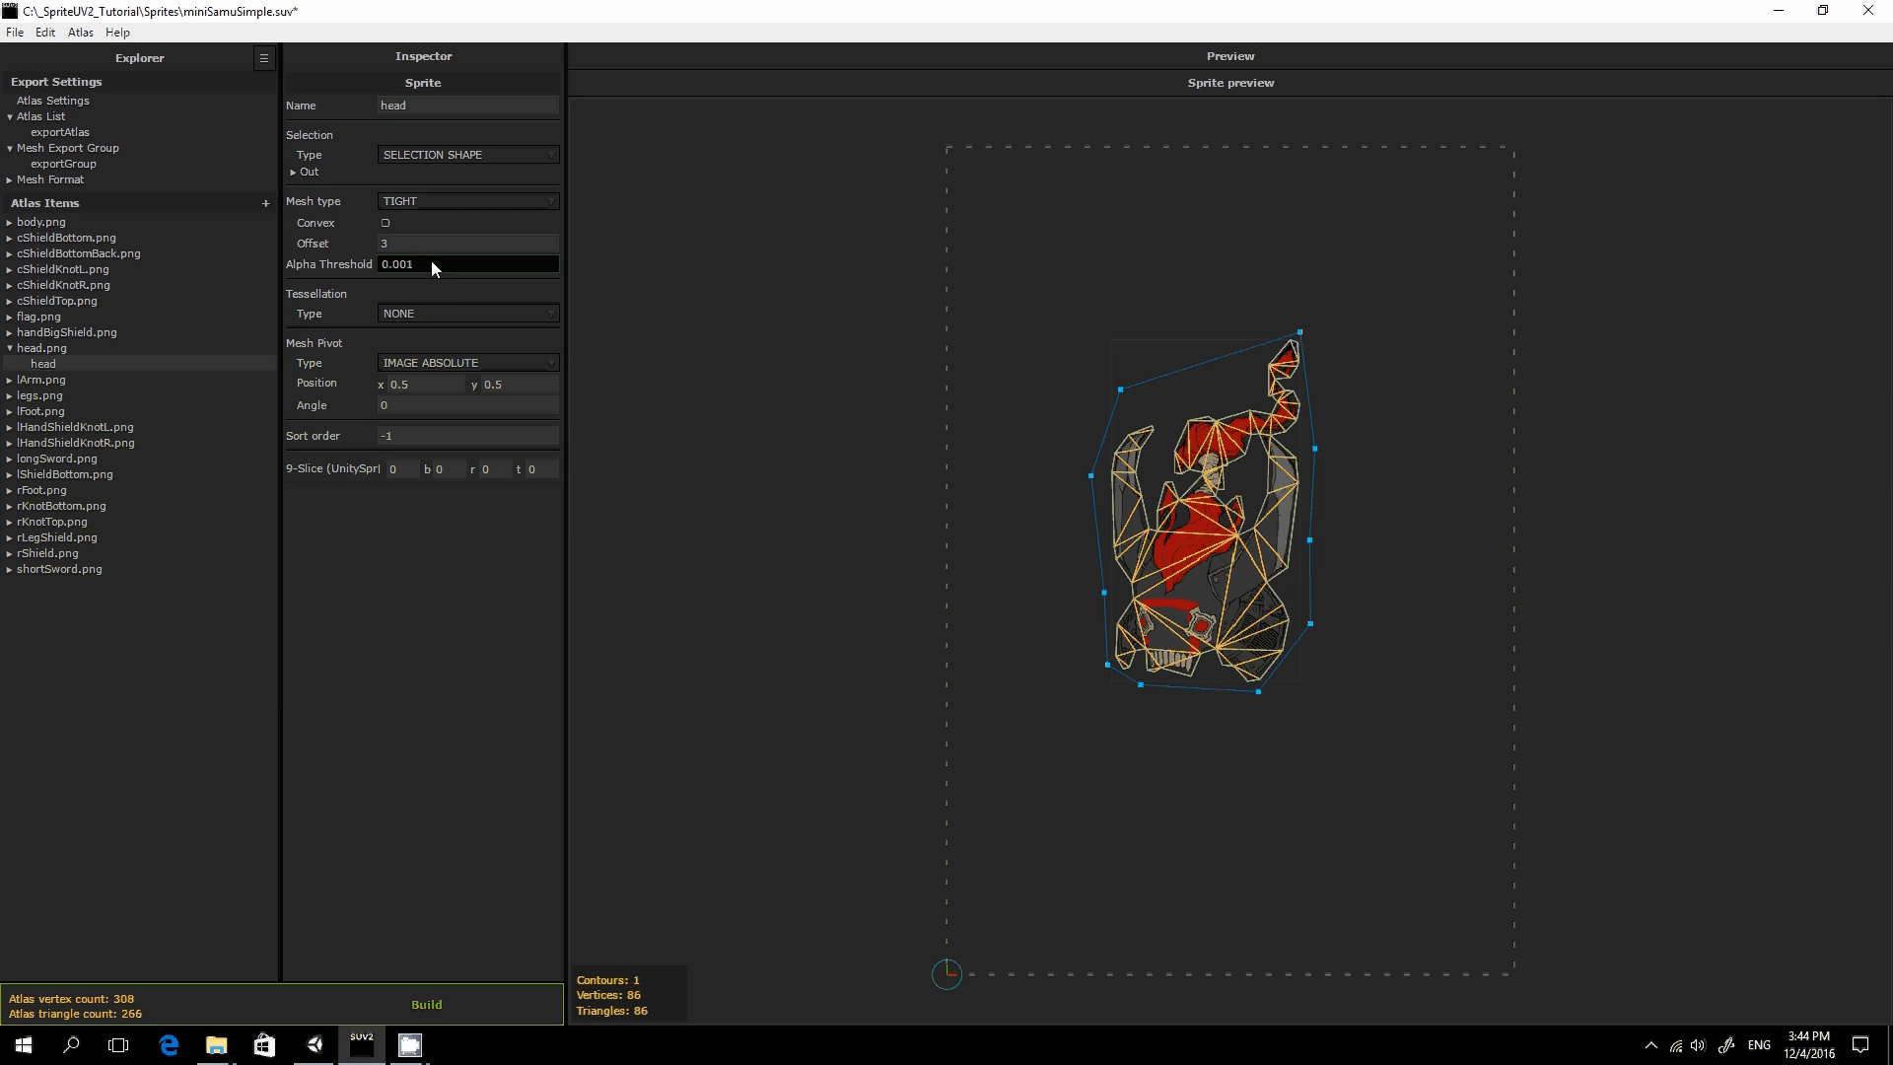
pyautogui.moveTo(432, 263); pyautogui.dragTo(339, 262)
pyautogui.write('0')
pyautogui.press('Return')
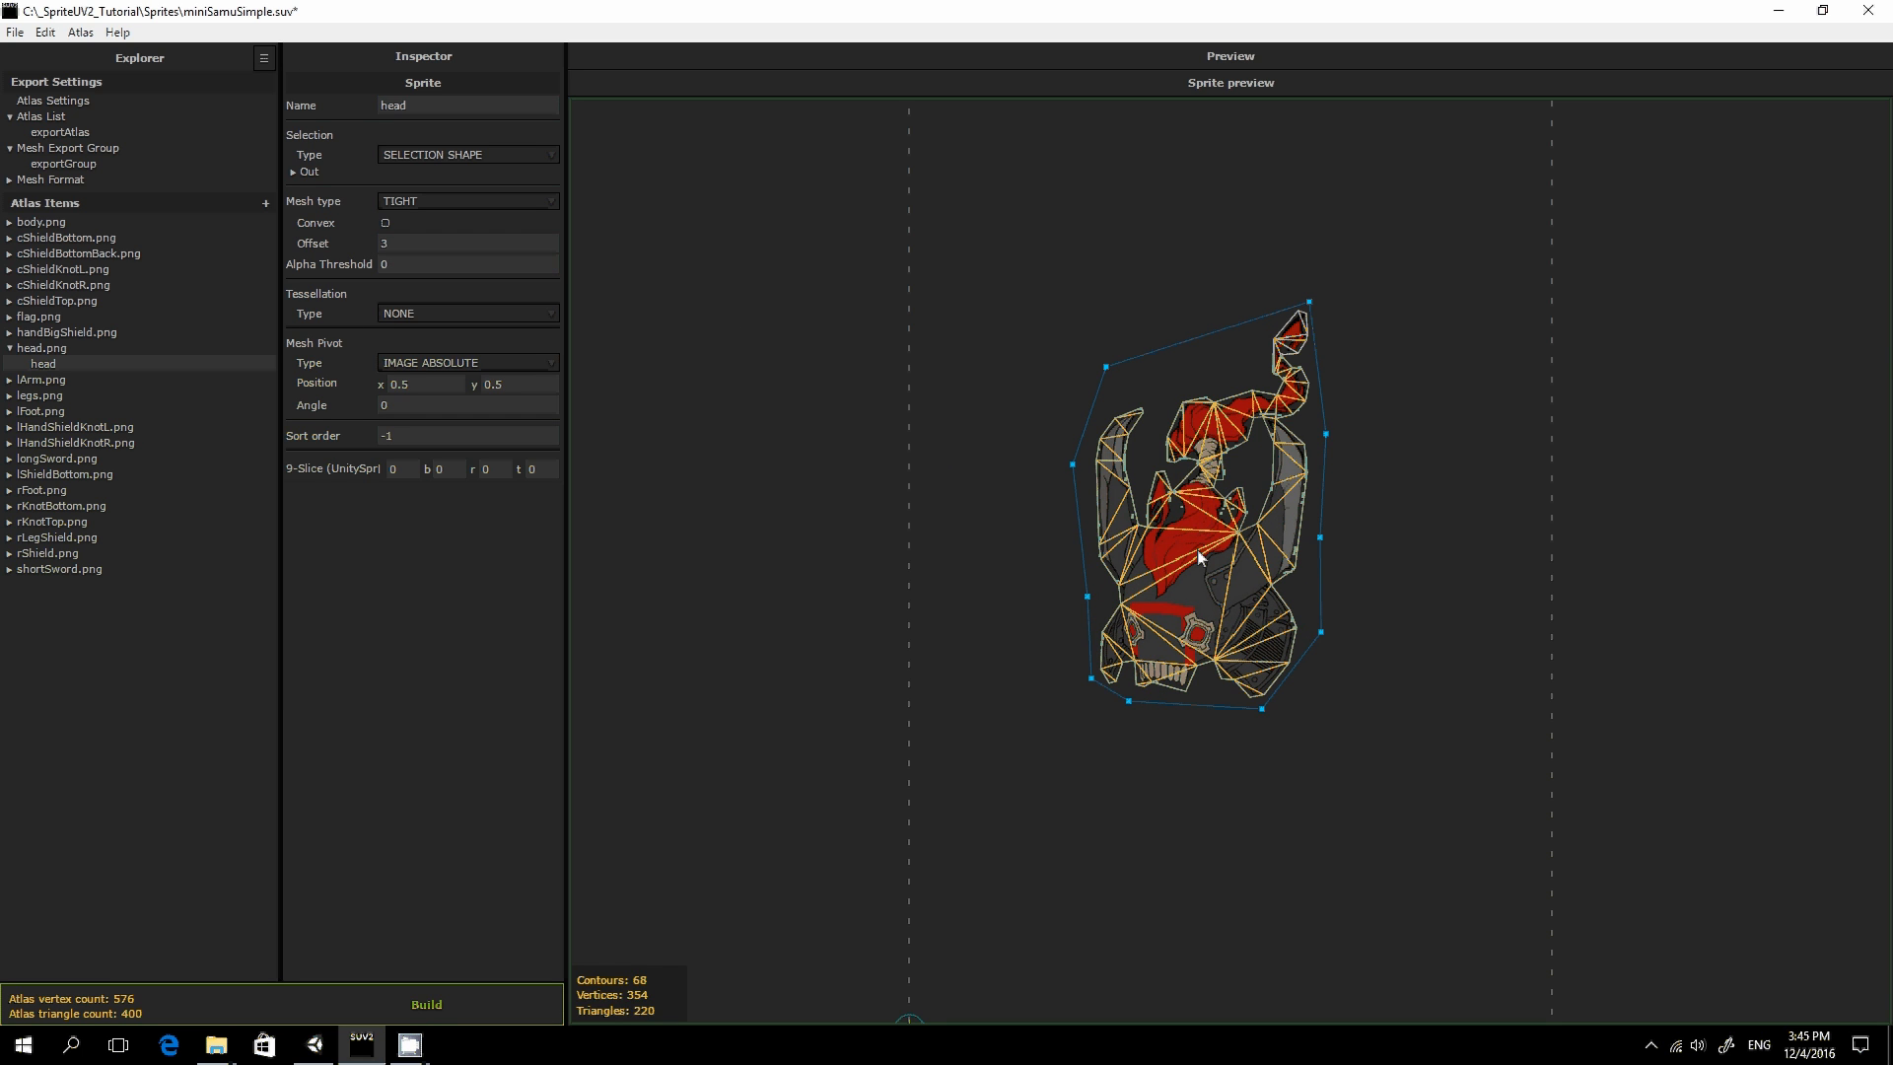
pyautogui.scroll(3, 1196, 548)
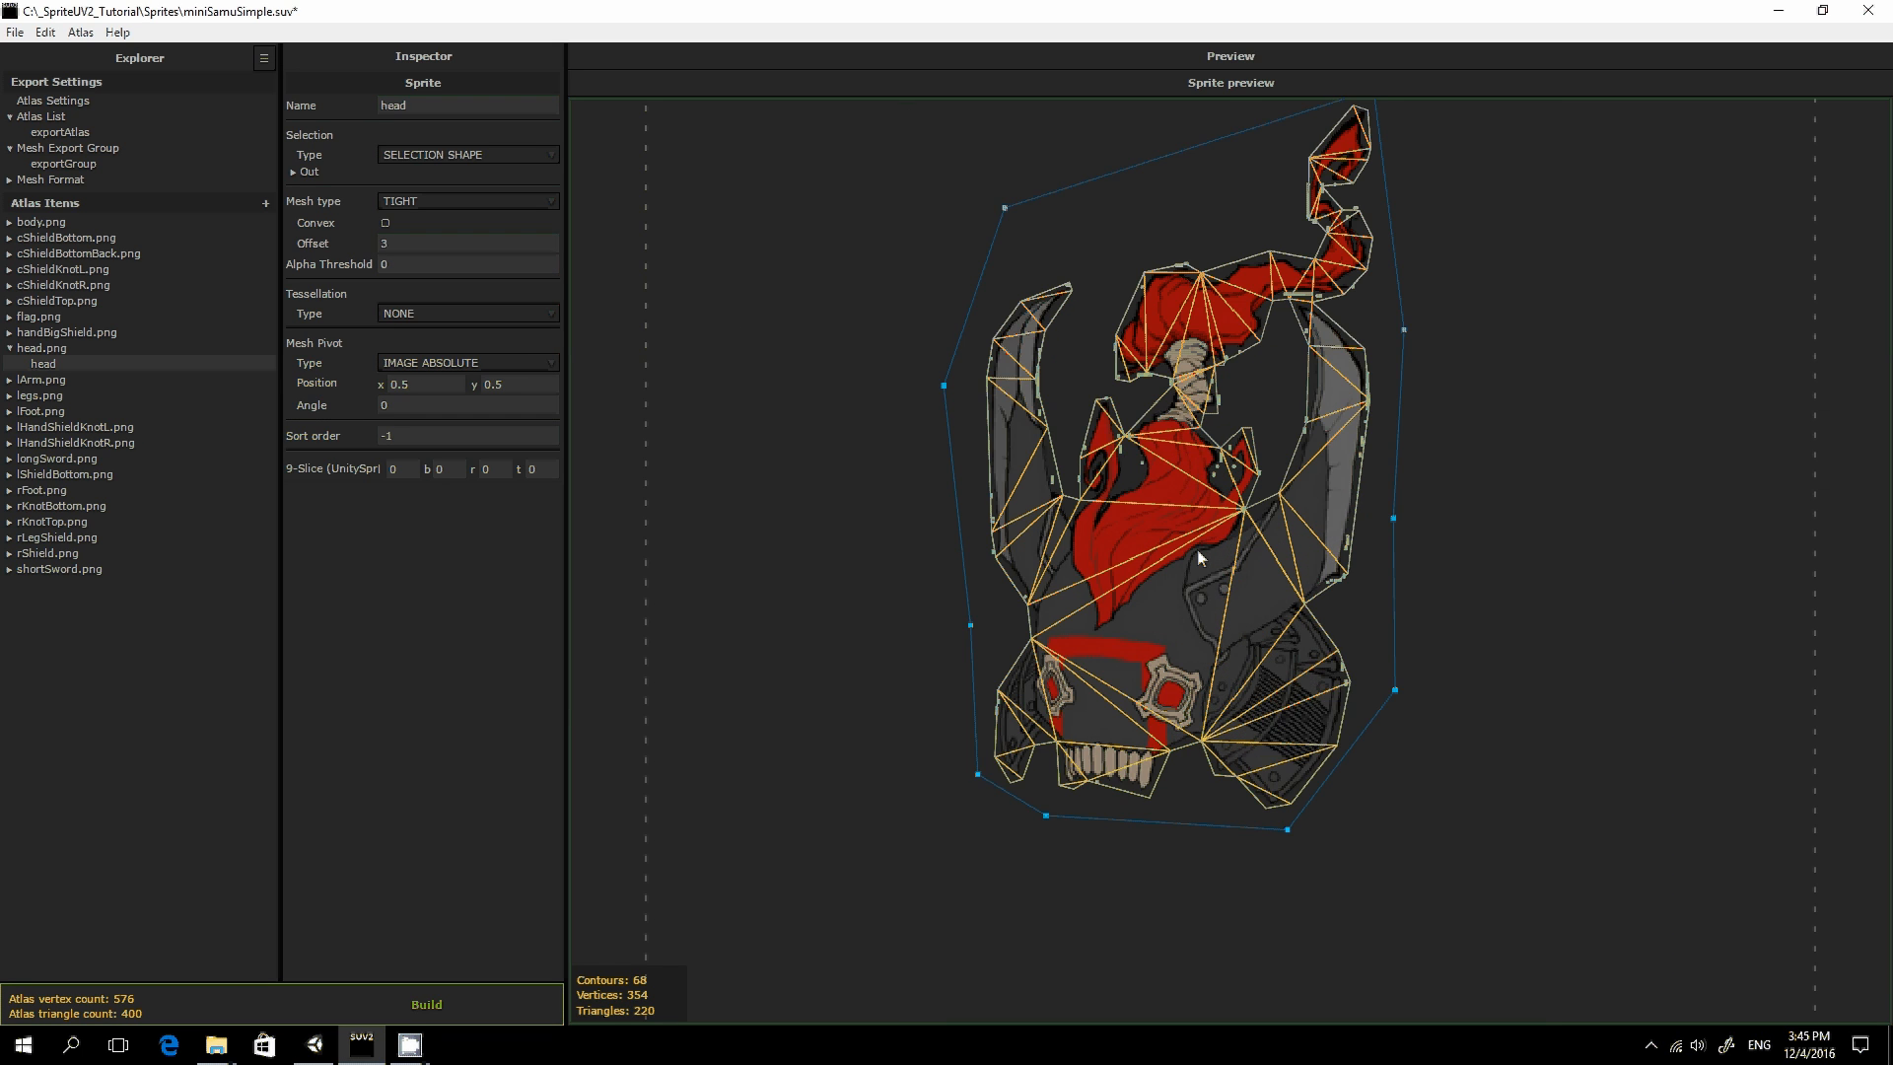
pyautogui.scroll(1, 1196, 552)
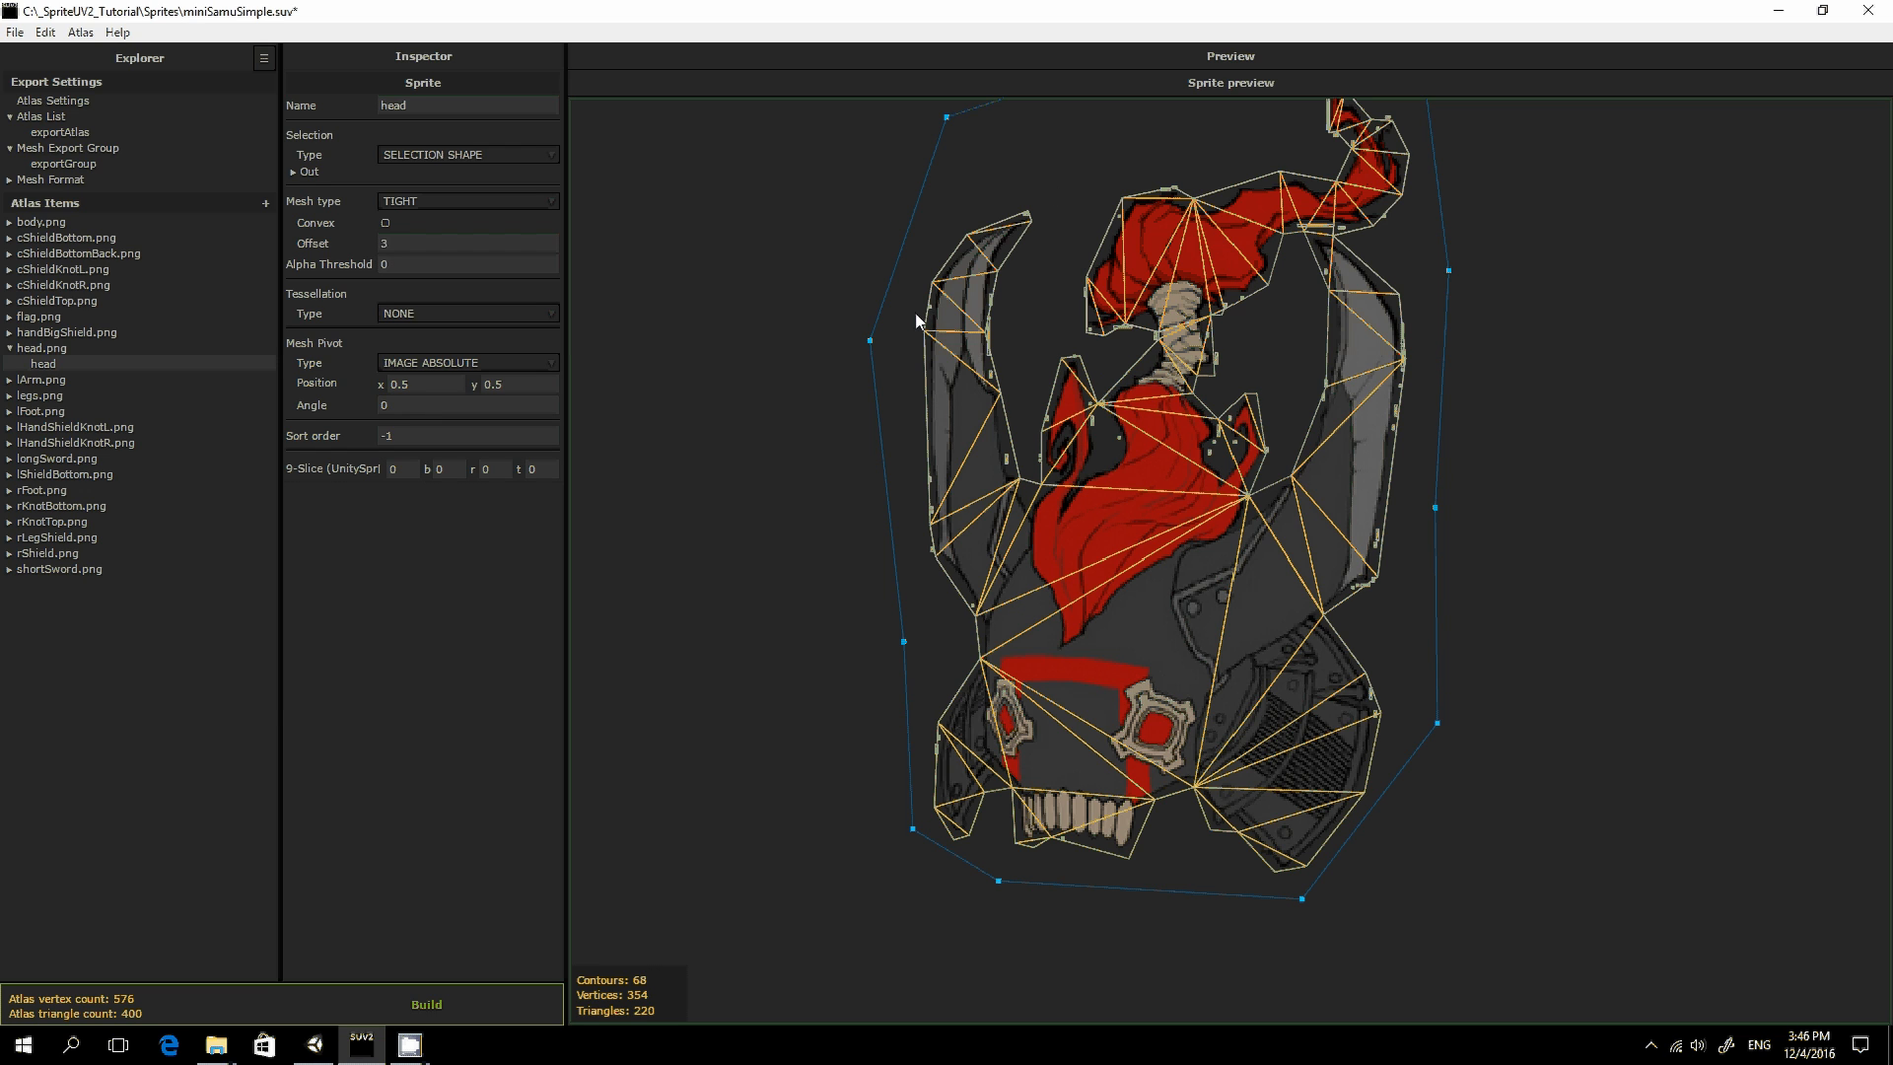
# Set the head sprite's alpha threshold to 0.001
pyautogui.click(530, 315)
pyautogui.click(505, 307)
pyautogui.click(417, 264)
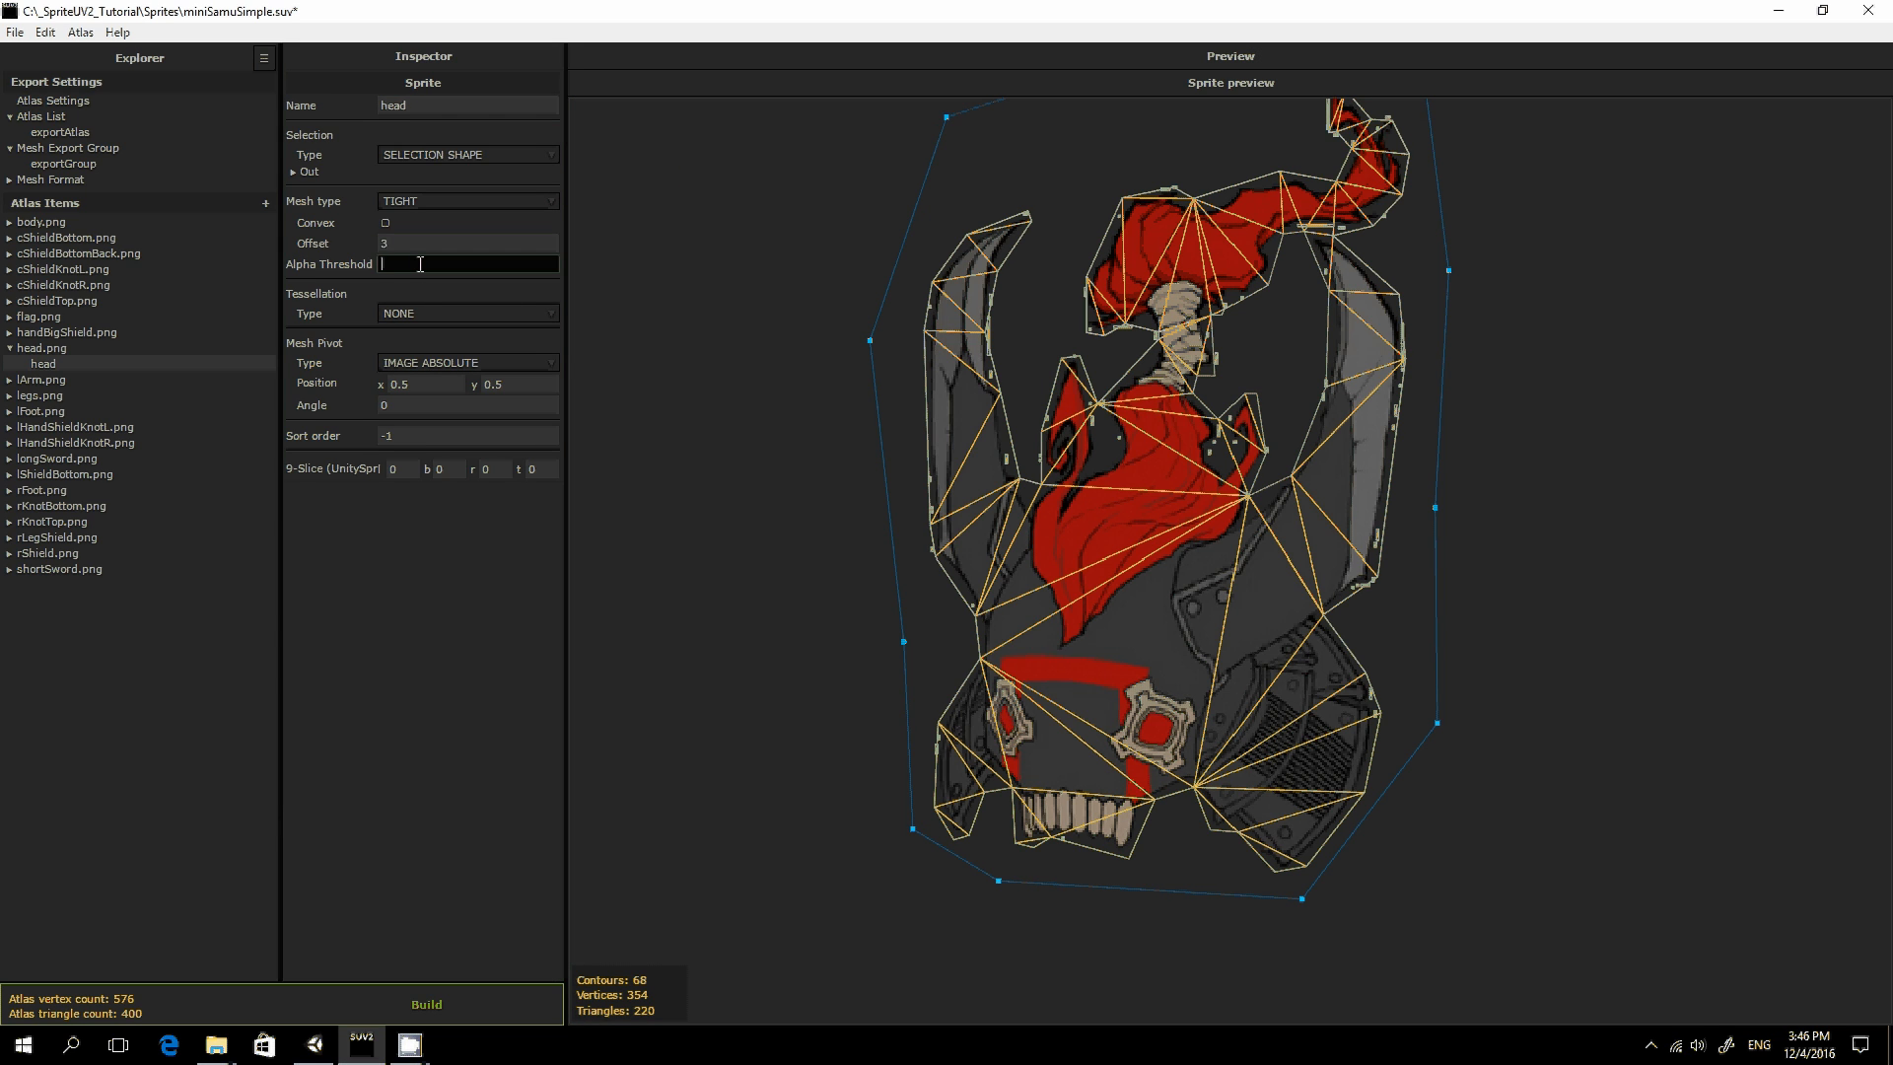
pyautogui.write('0.001')
pyautogui.press('Return')
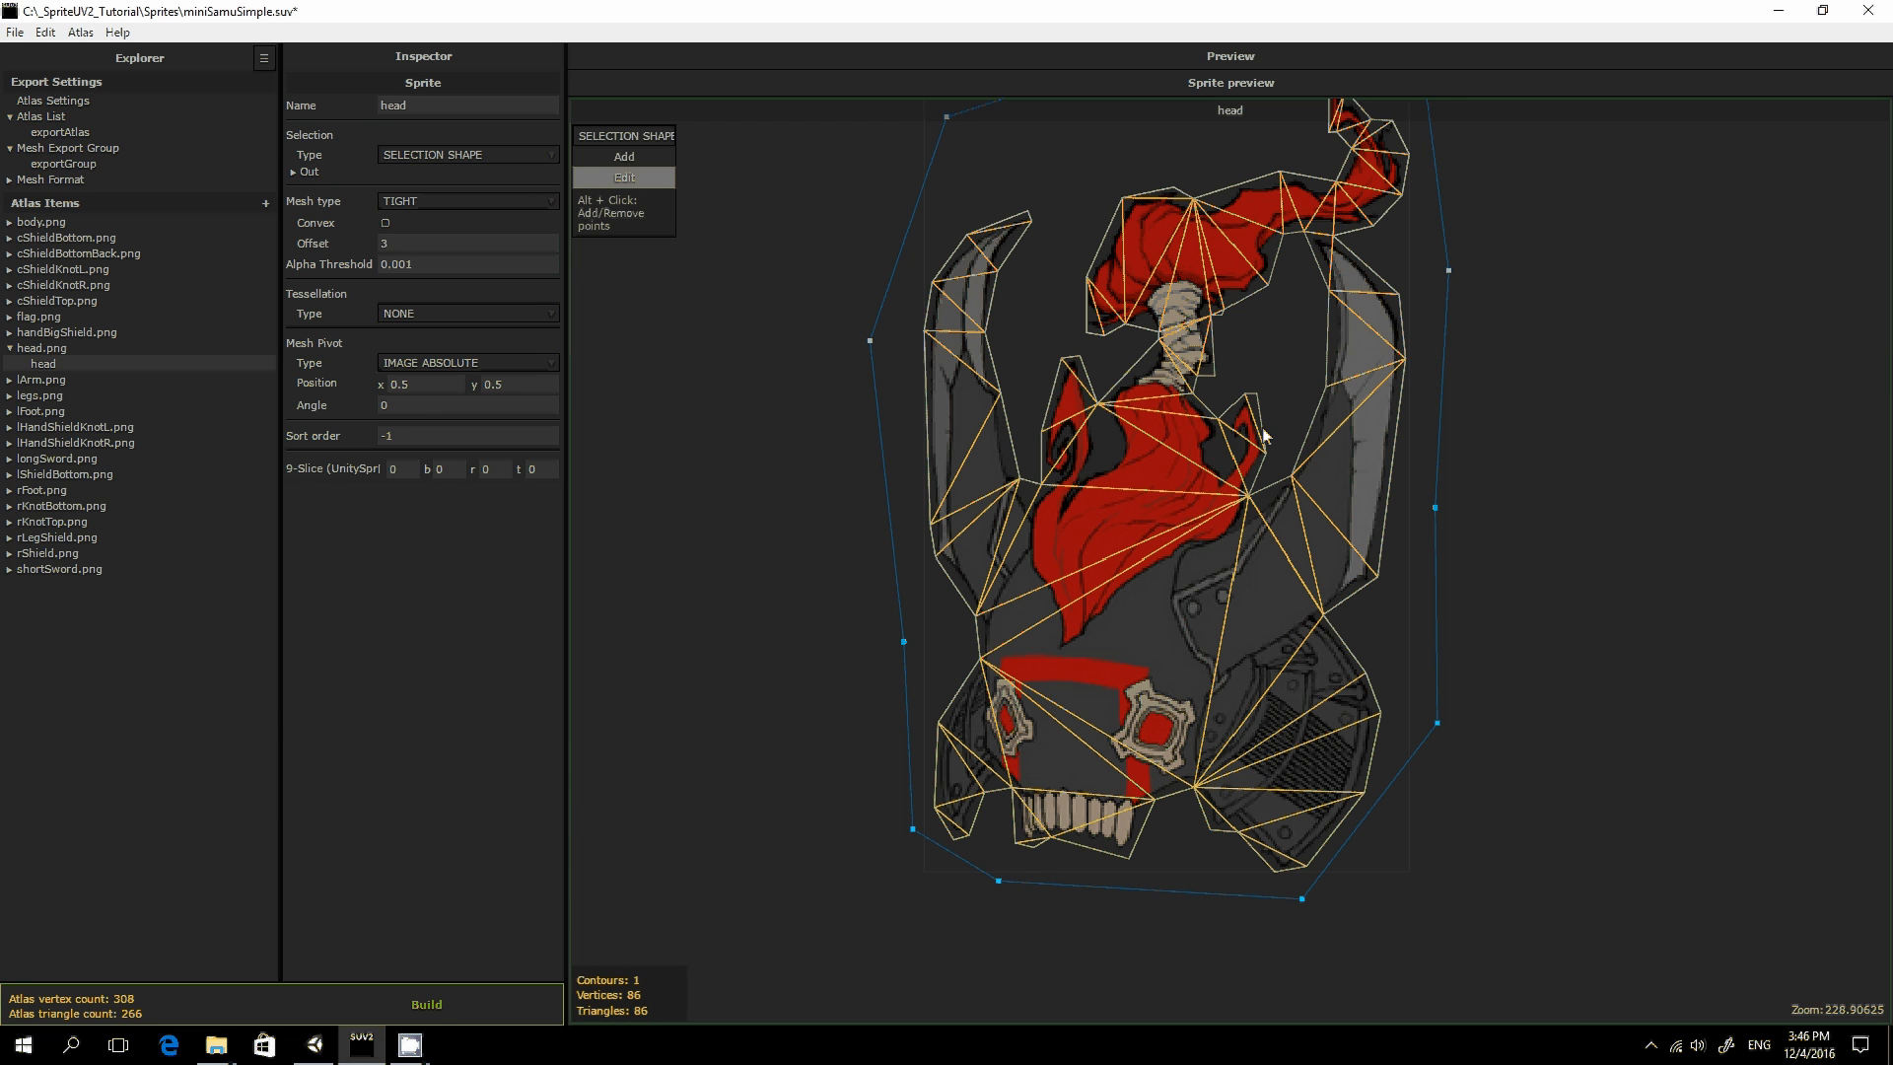
pyautogui.scroll(-5, 1261, 434)
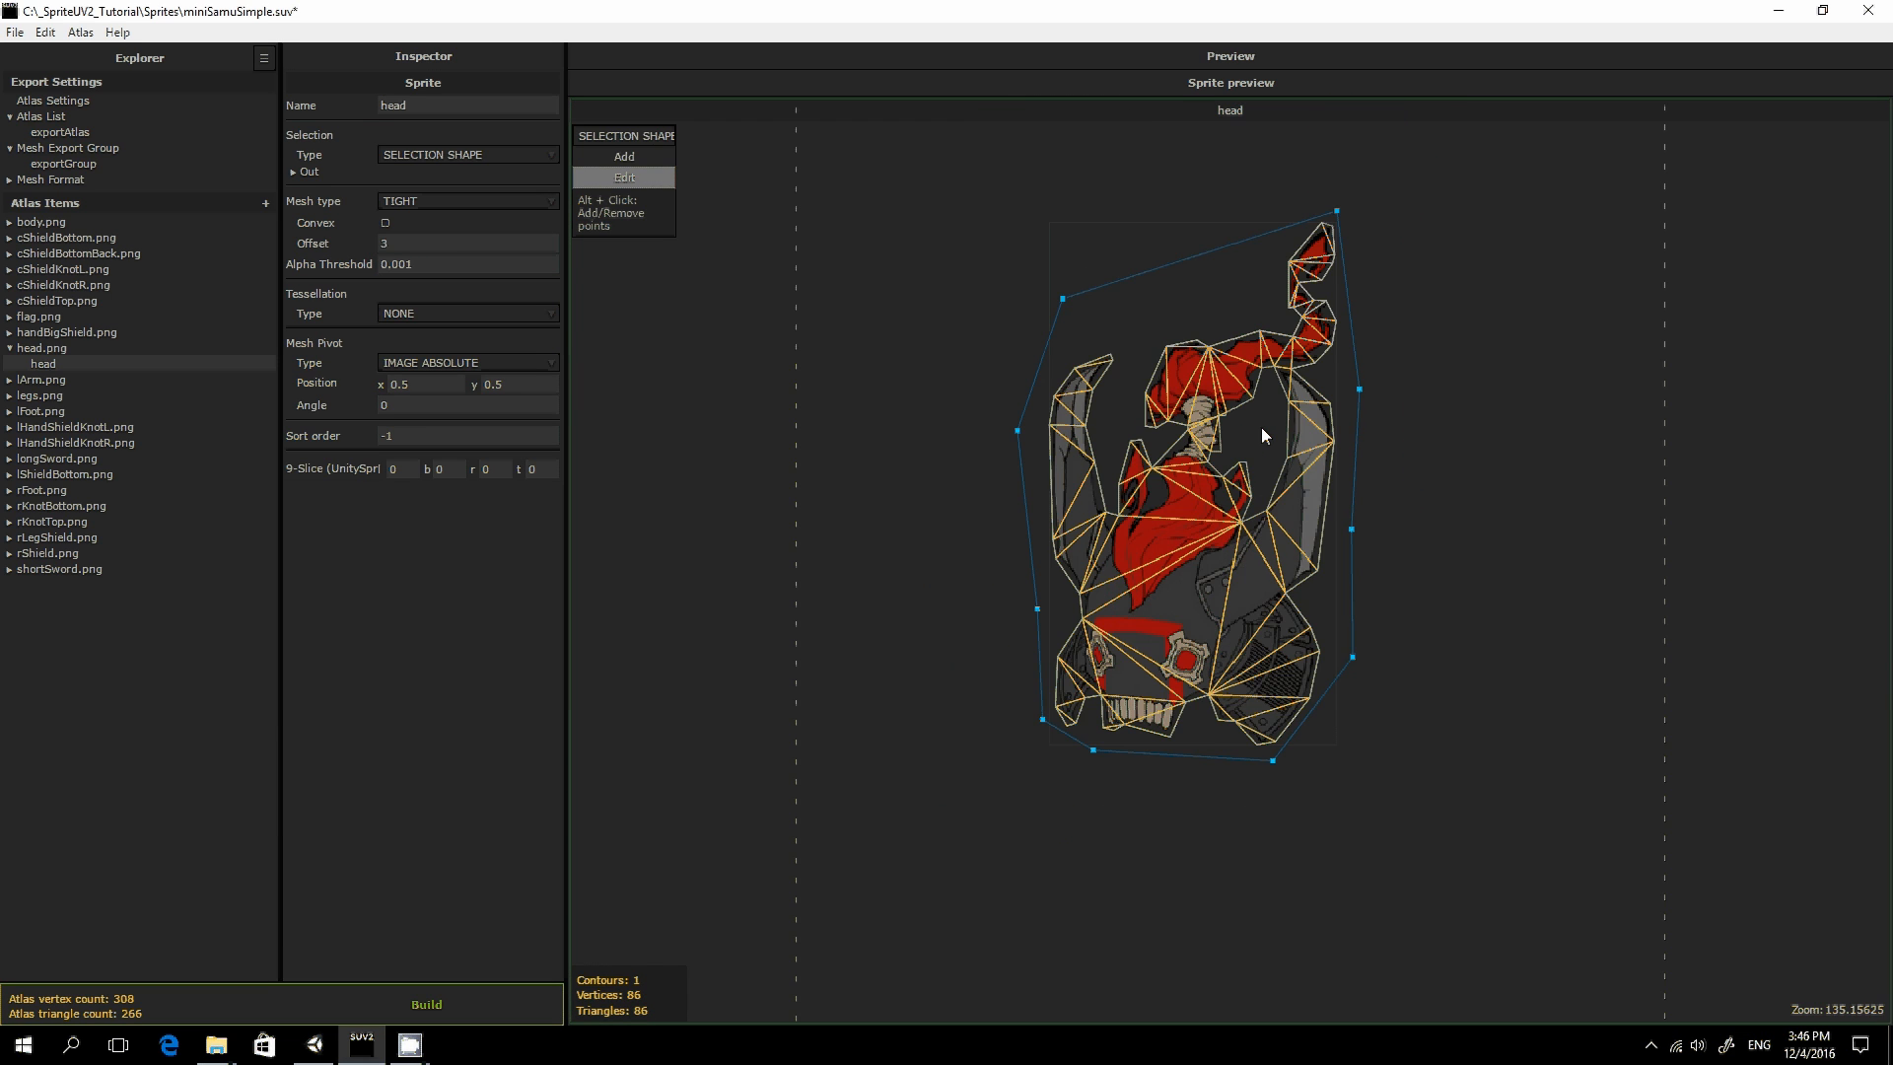
pyautogui.scroll(-1, 1261, 434)
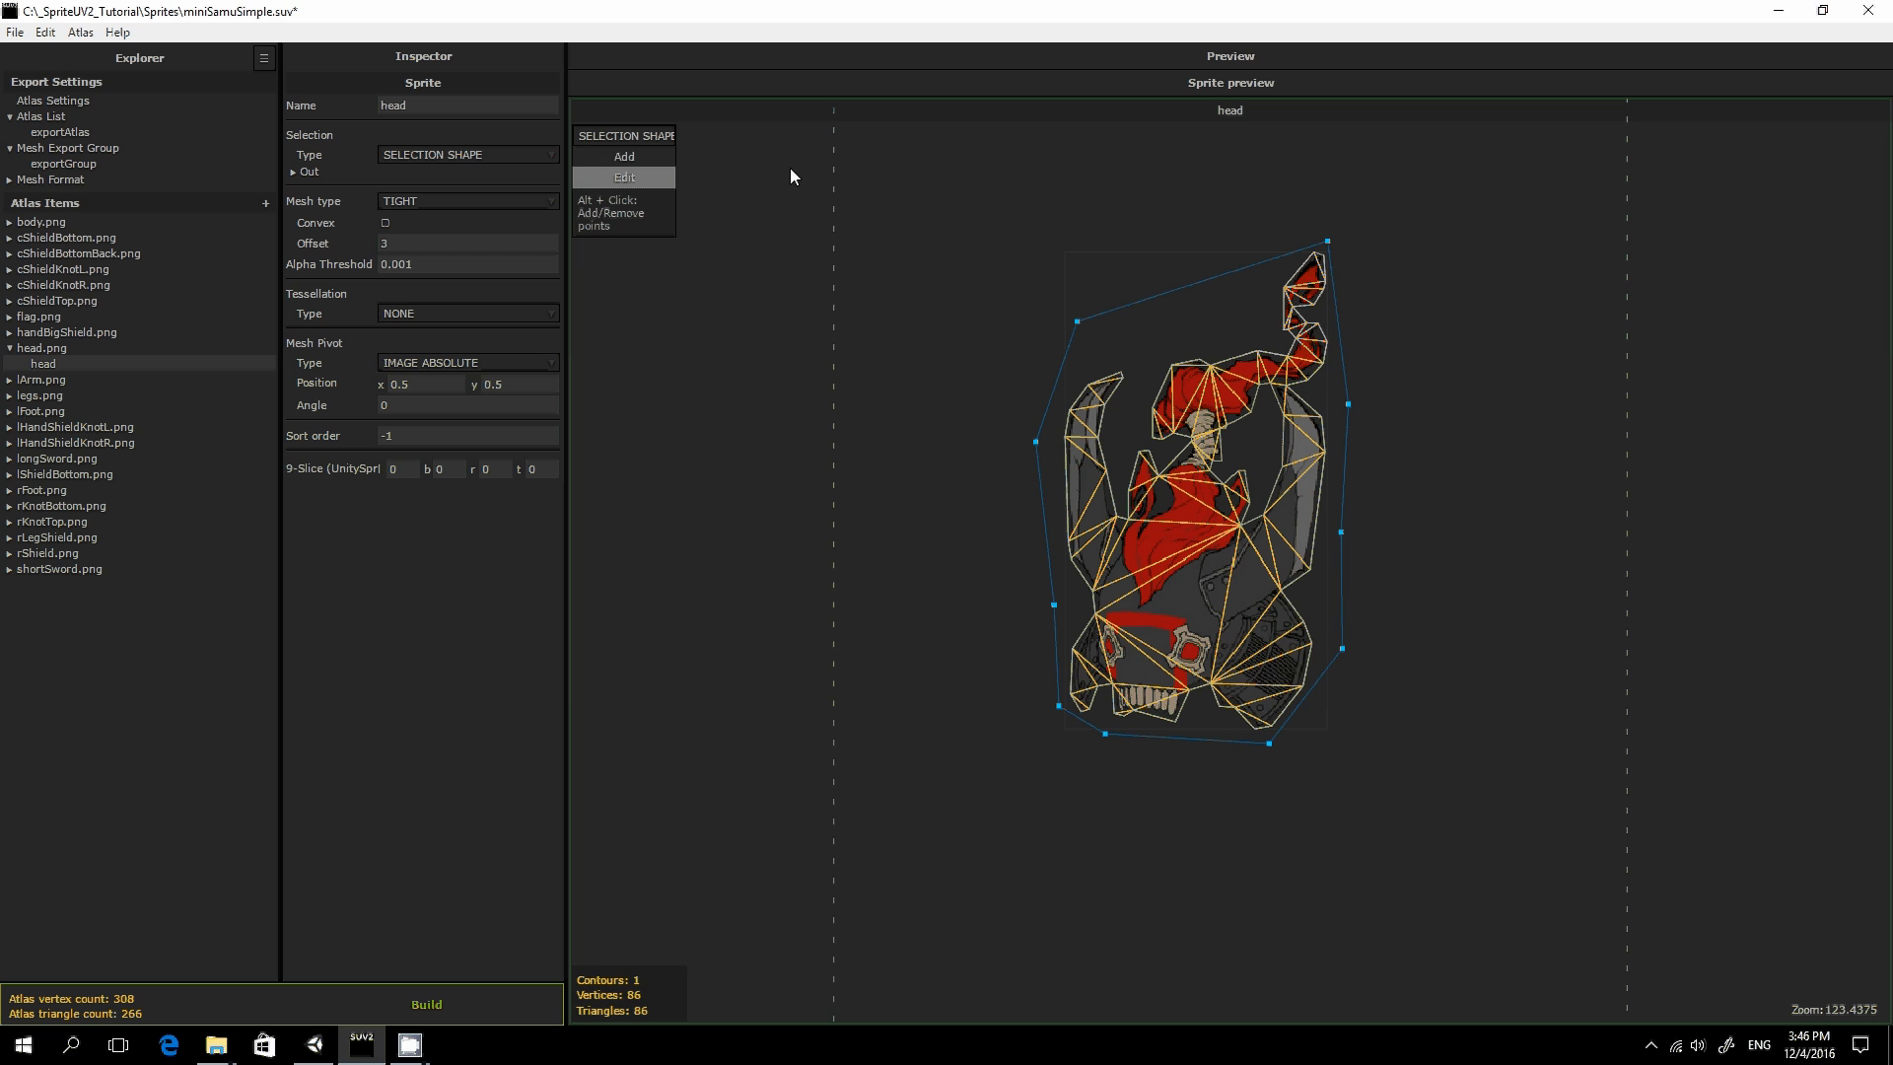
# Set the head sprite's tessellation type to SIMPLE with a value of 0
pyautogui.click(459, 309)
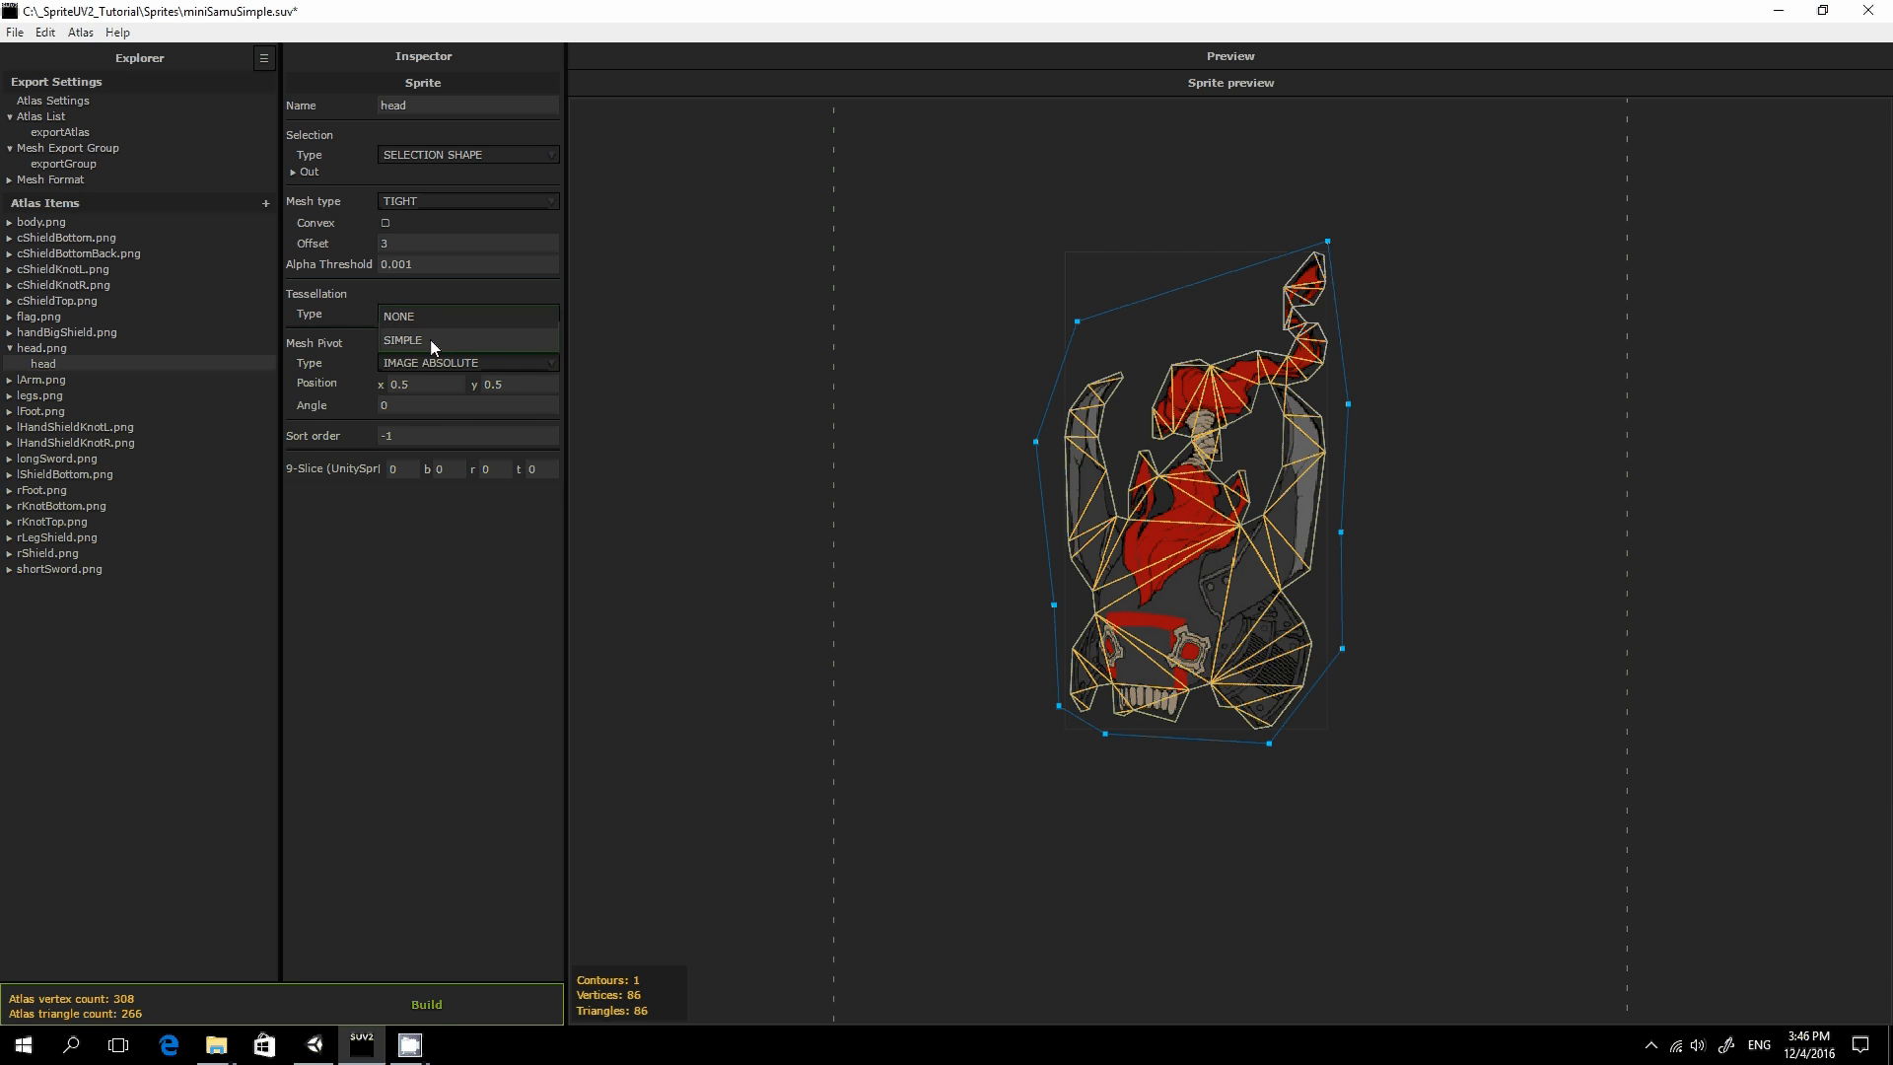
pyautogui.click(430, 339)
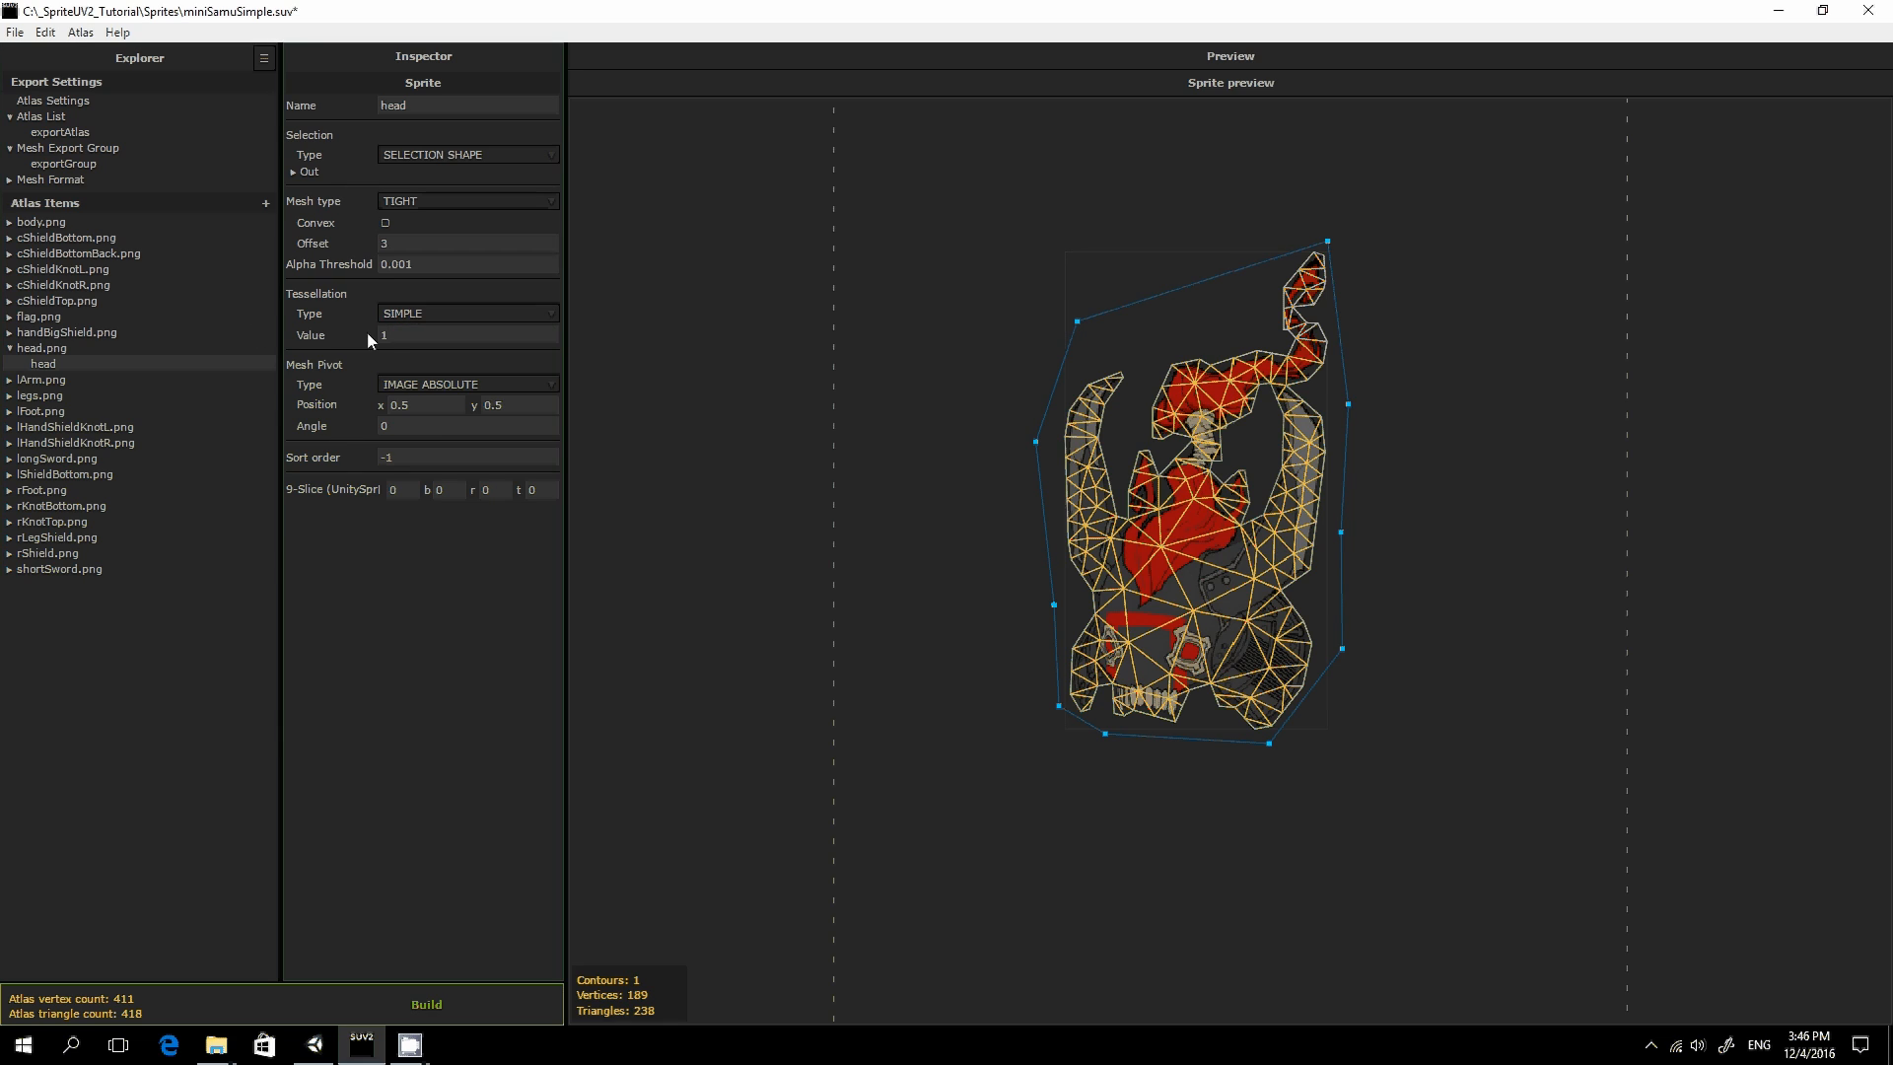
pyautogui.press('BackSpace')
pyautogui.write('0')
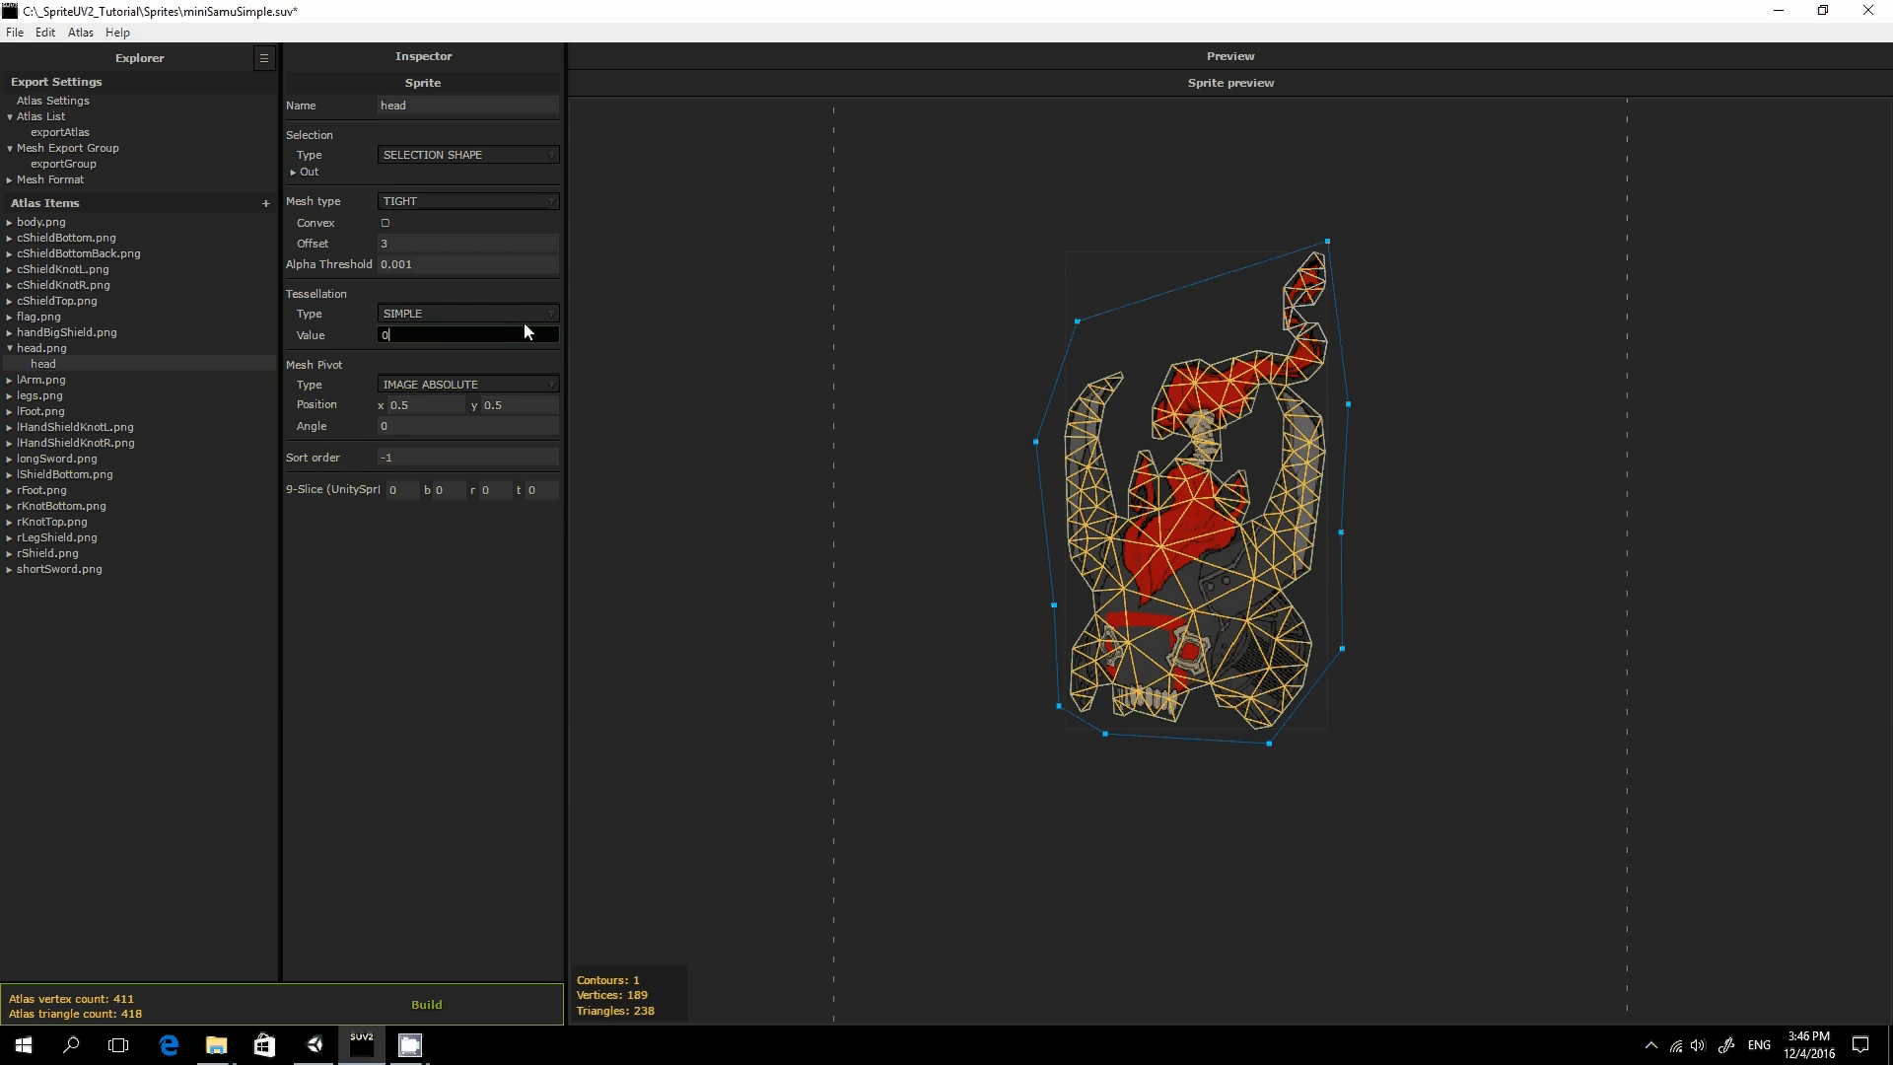
pyautogui.press('Return')
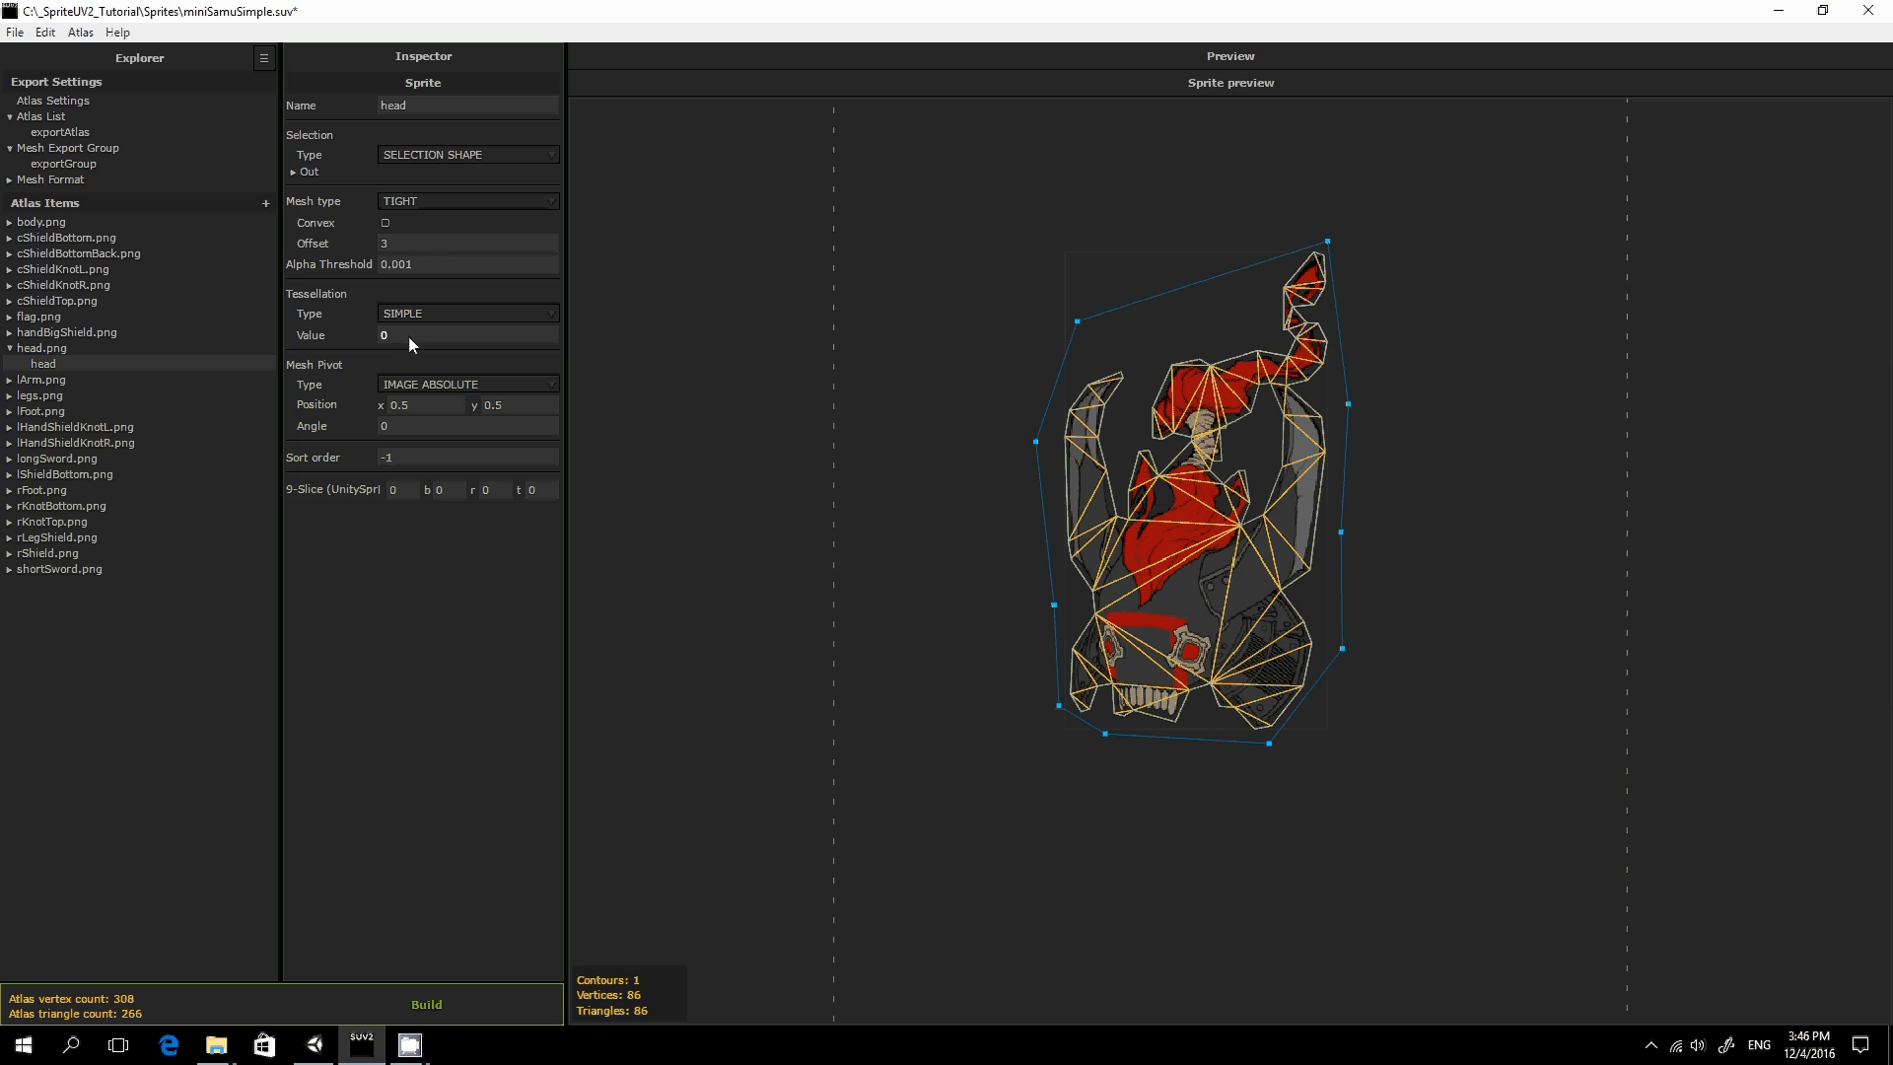
# Raise the head's tessellation value to 3 and inspect the denser mesh
pyautogui.click(383, 335)
pyautogui.write('3')
pyautogui.press('Return')
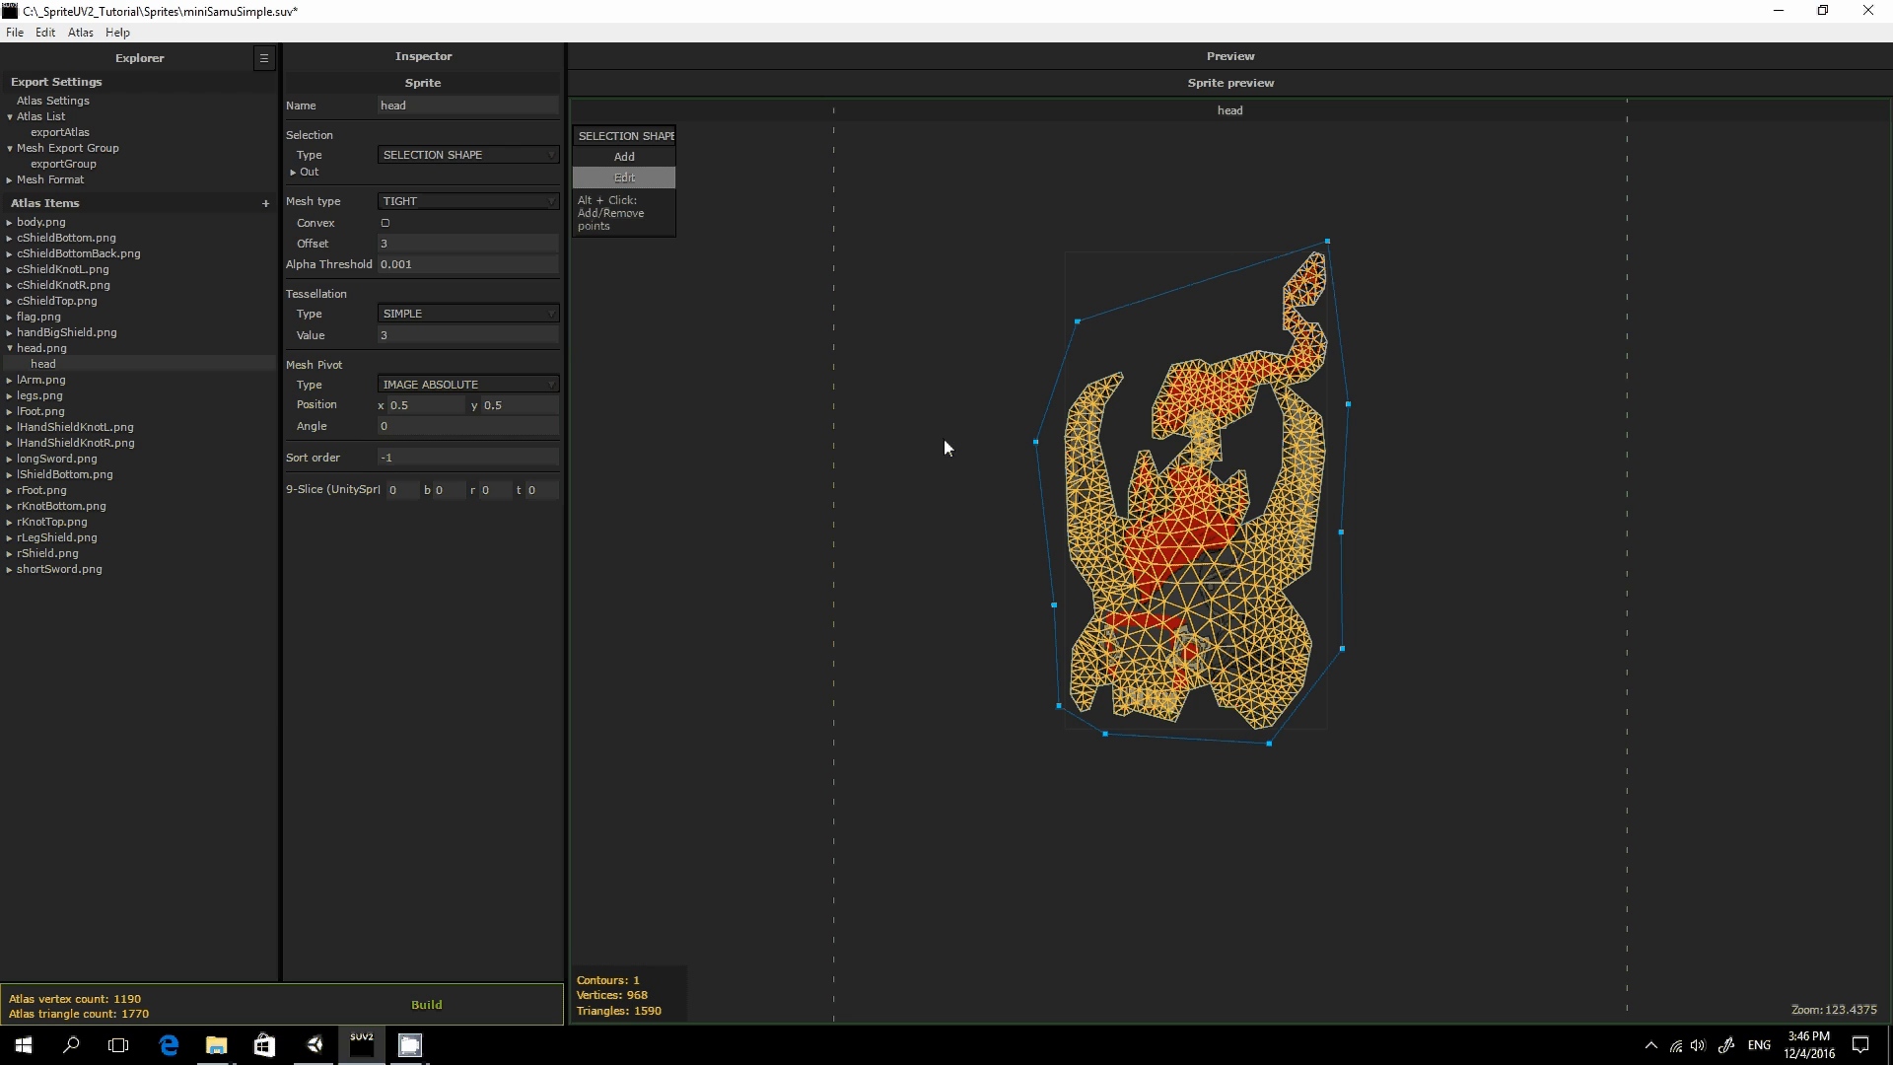
pyautogui.scroll(1, 1129, 436)
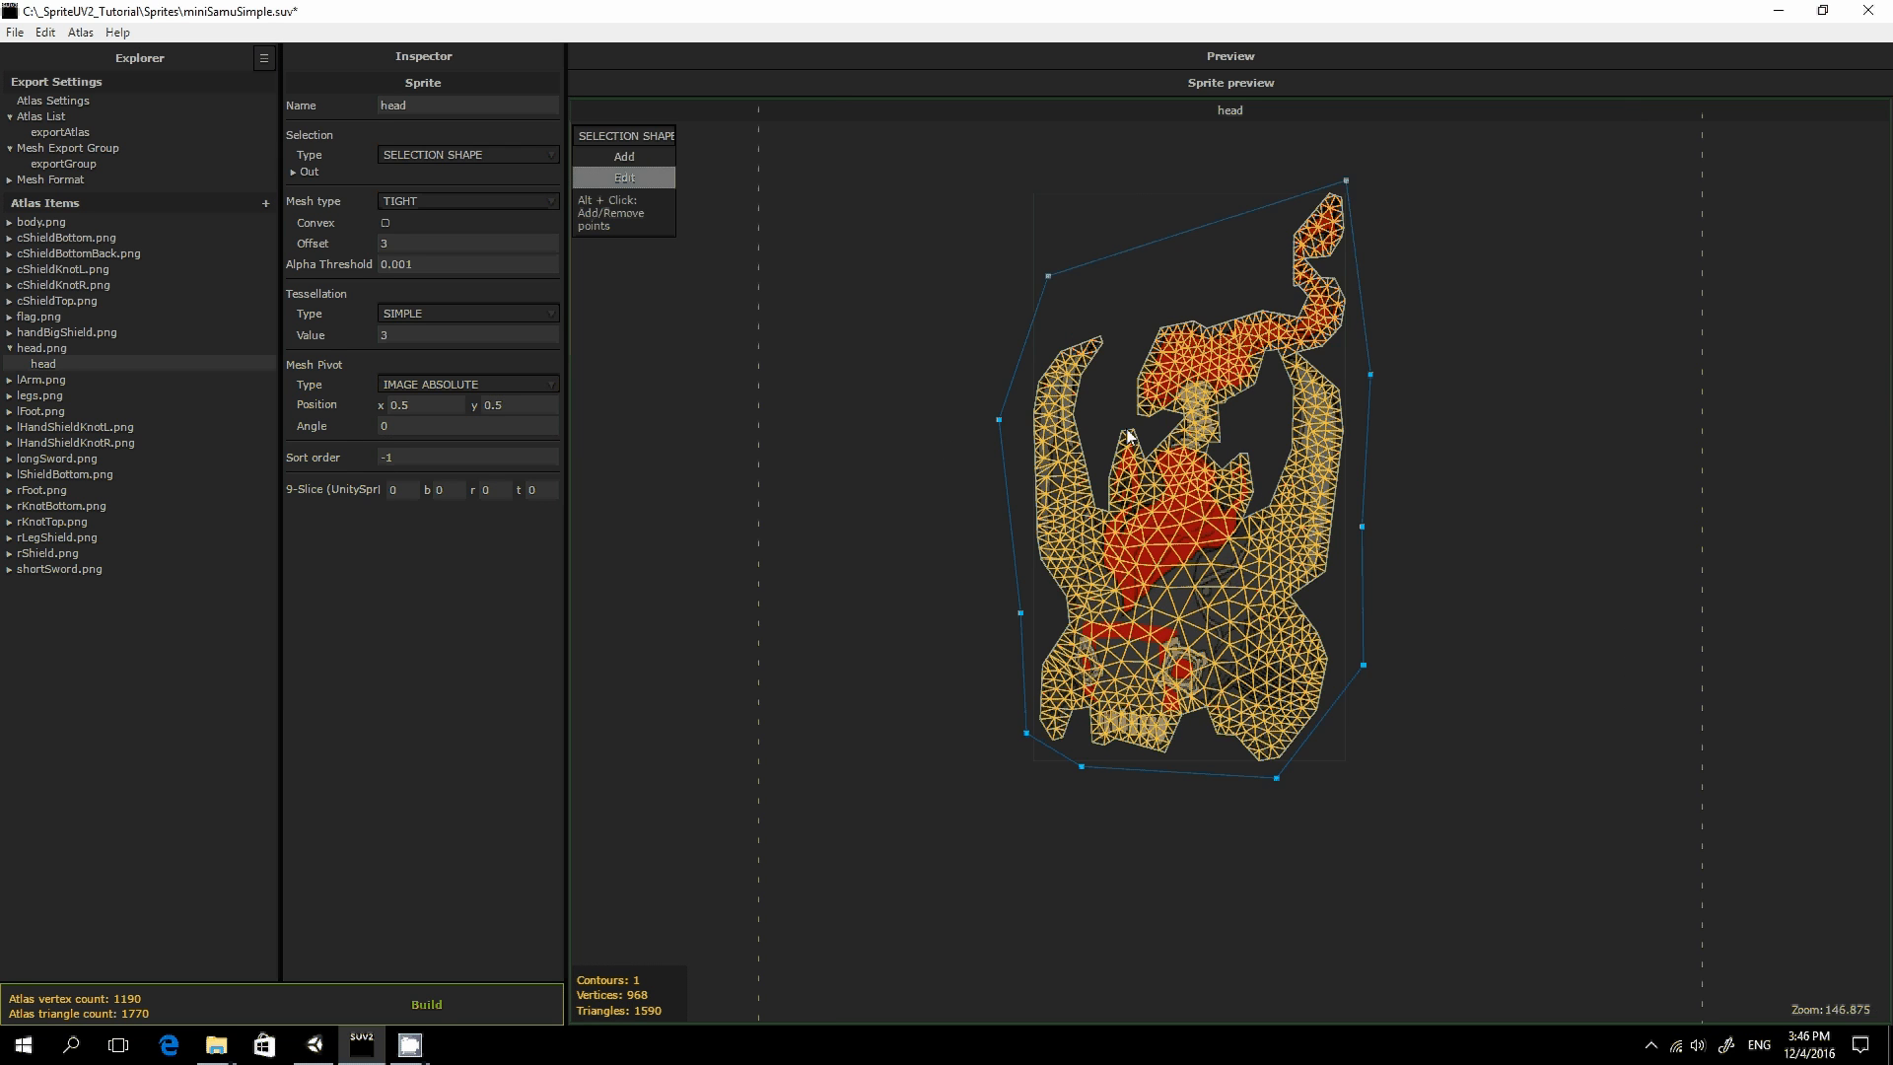
pyautogui.scroll(1, 1128, 437)
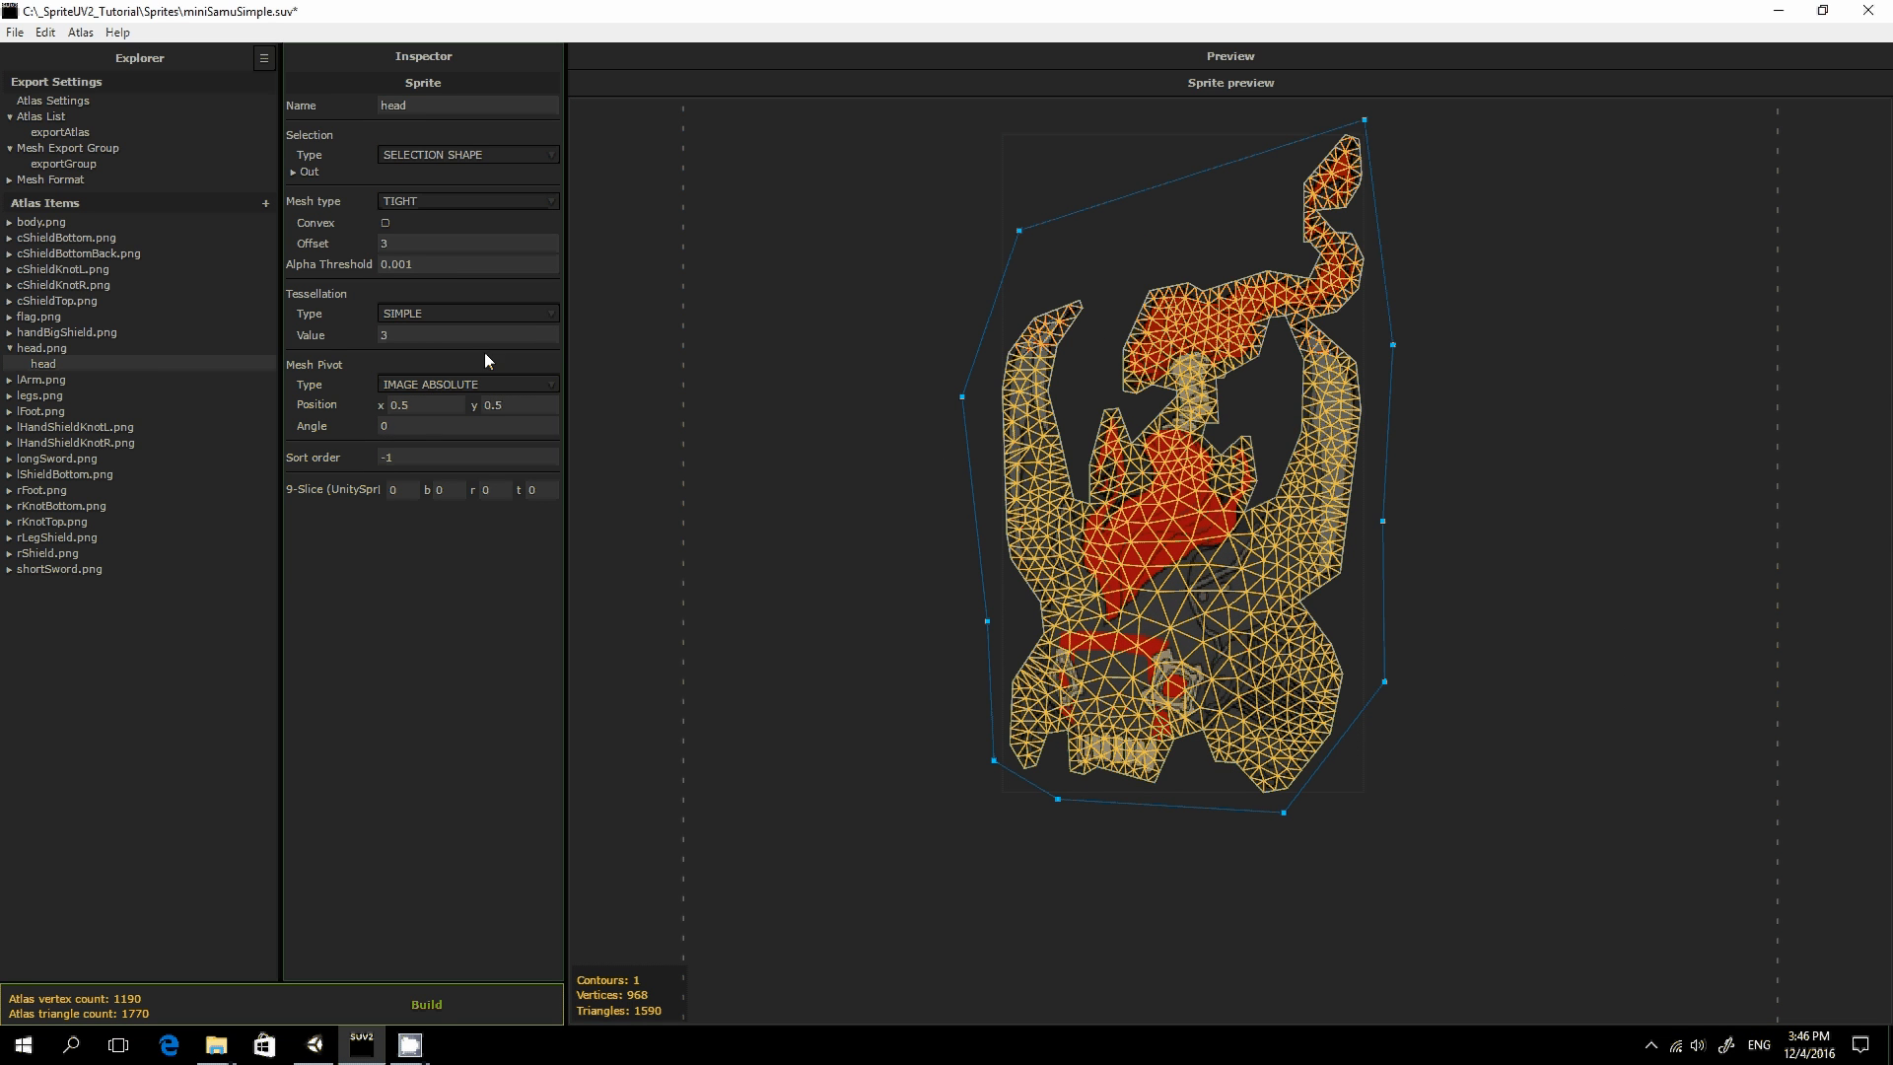
# Set the head's tessellation value to 1
pyautogui.click(419, 333)
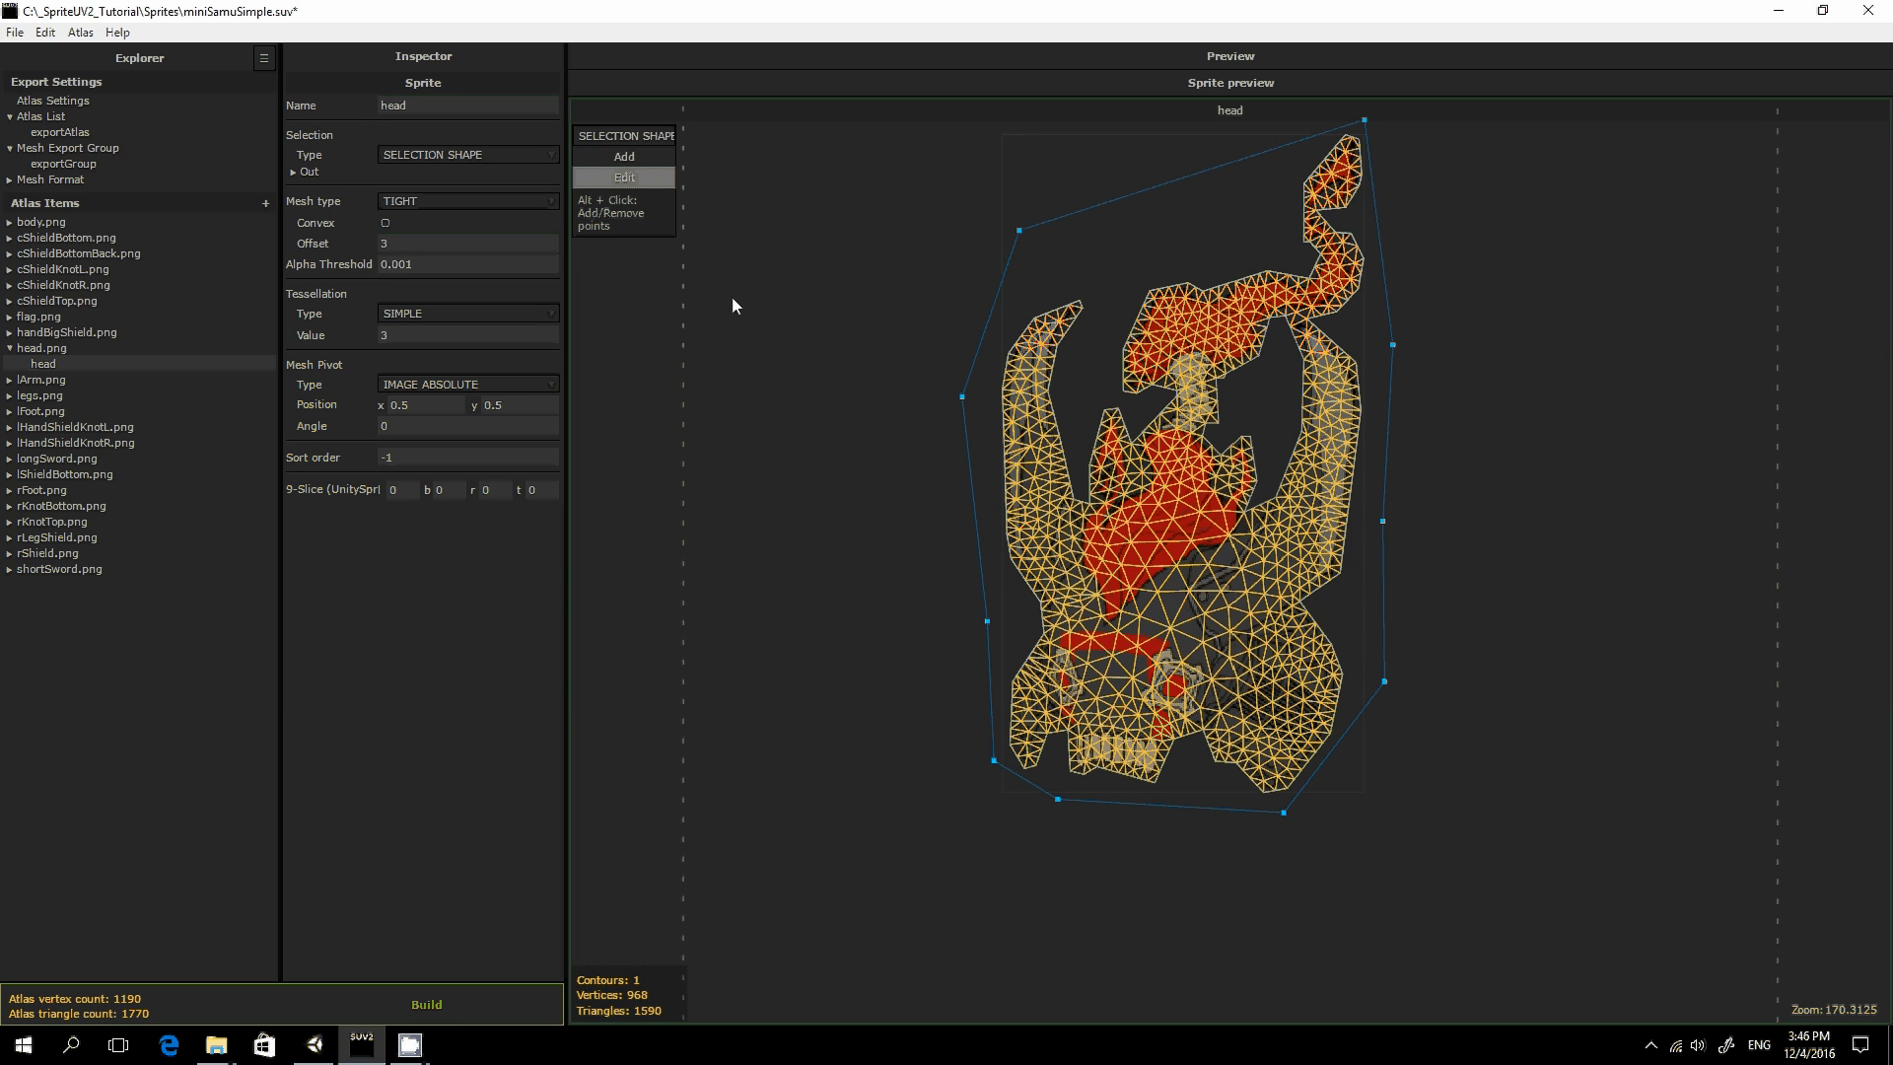
pyautogui.click(517, 335)
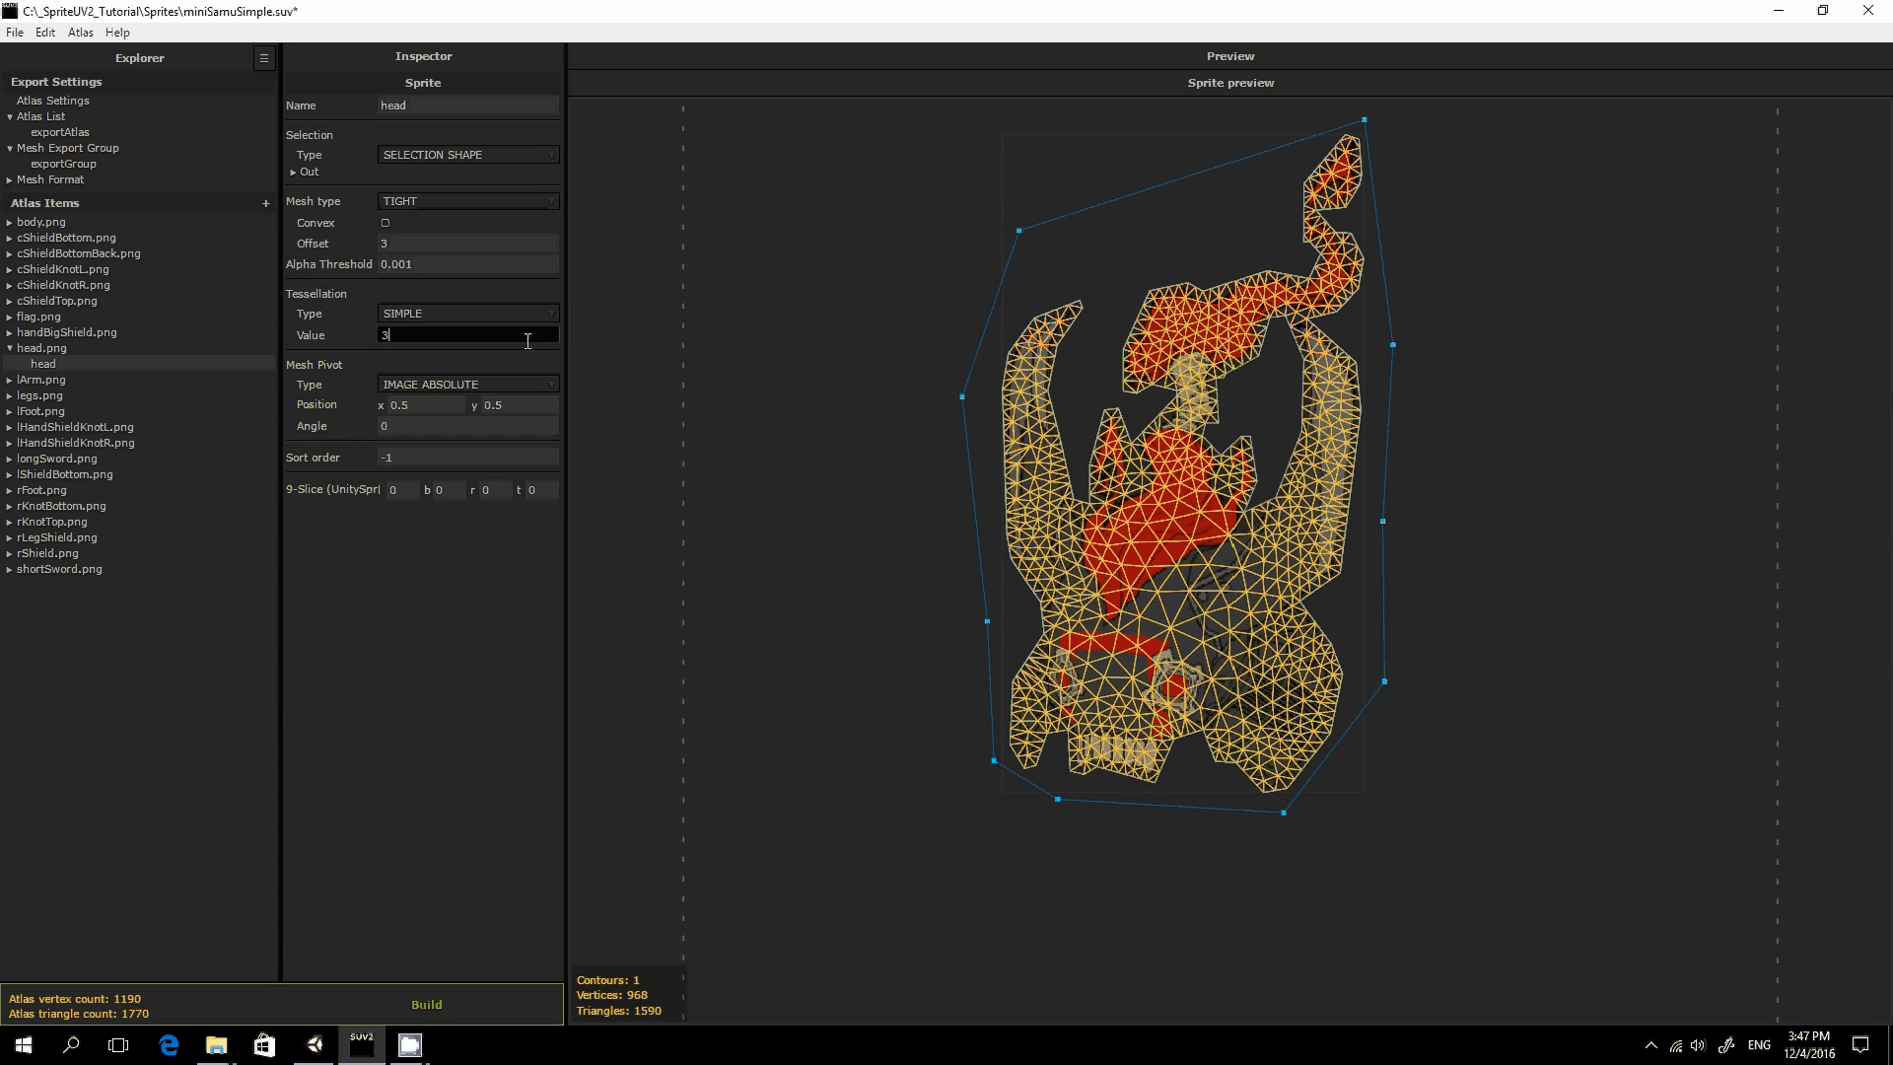
pyautogui.press('BackSpace')
pyautogui.press('Return')
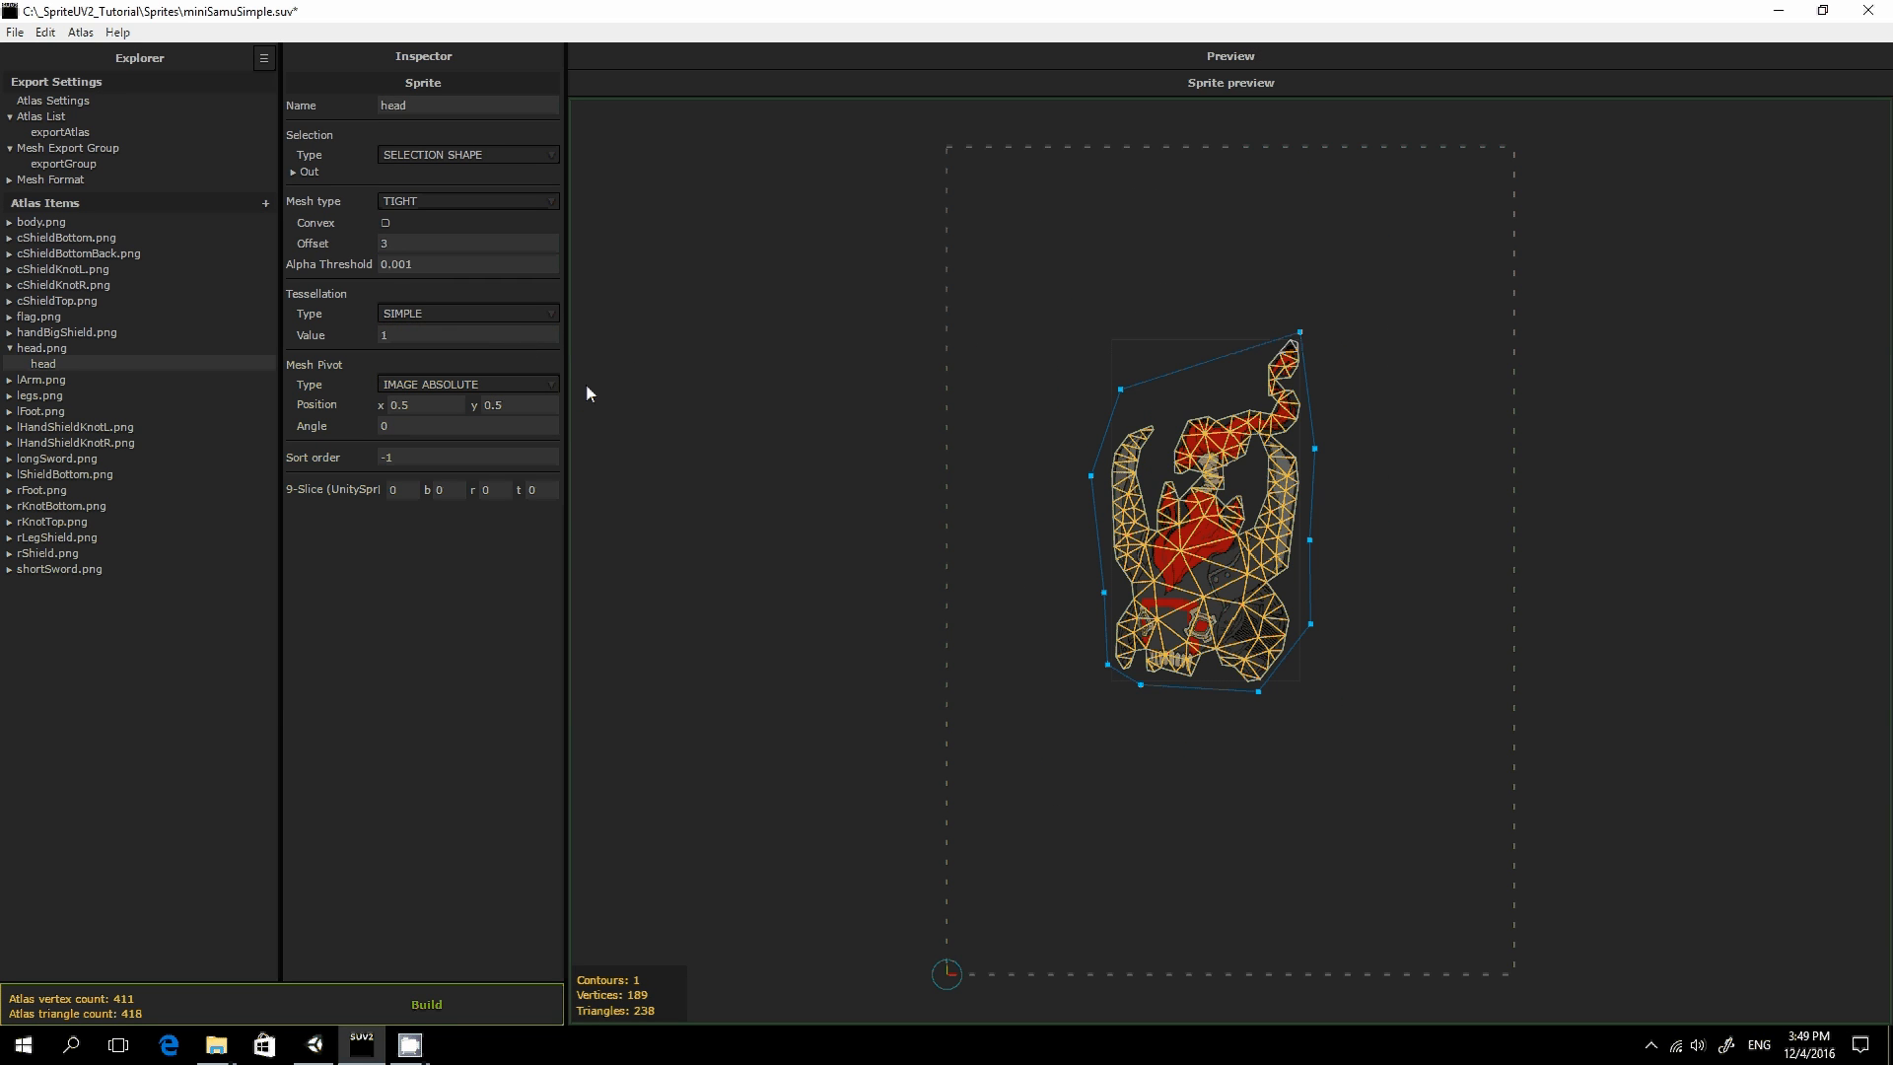
# Keep the head's mesh pivot type as IMAGE ABSOLUTE and set its position to x 100, y 100
pyautogui.click(477, 385)
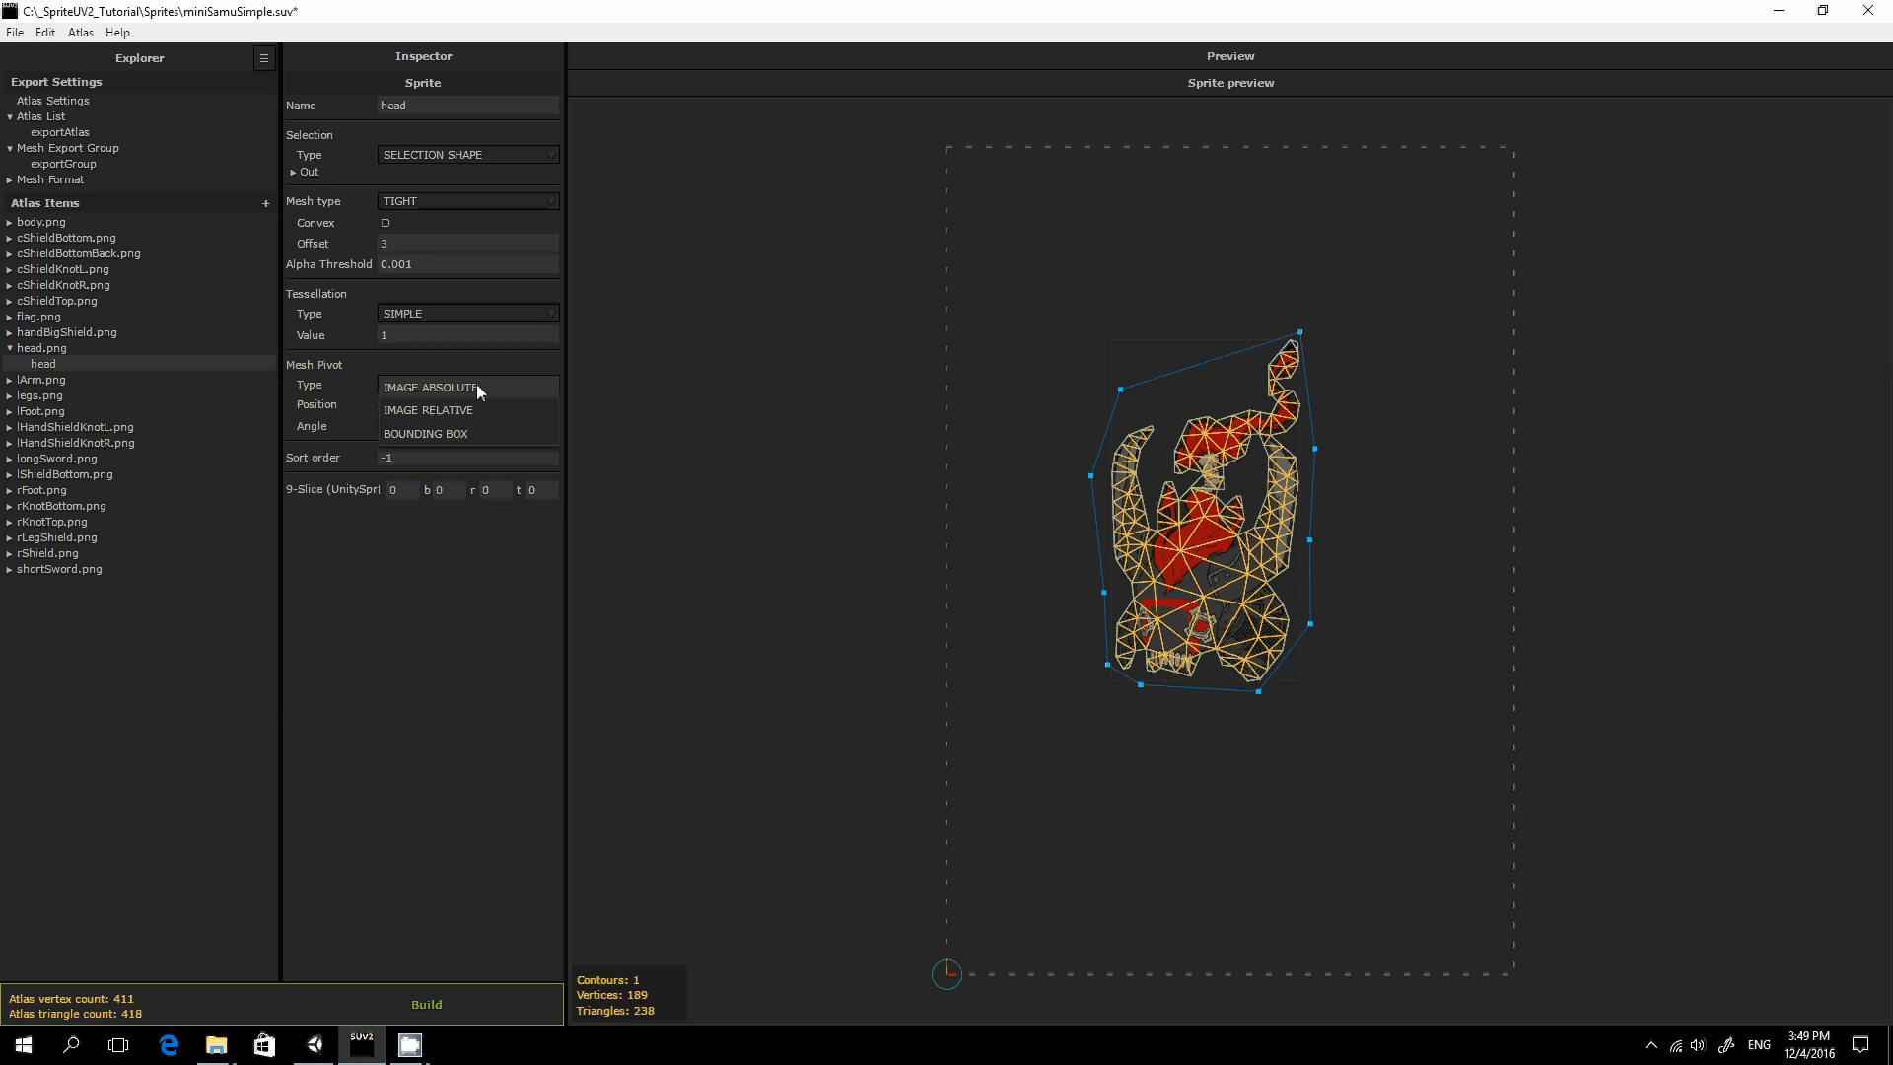
pyautogui.click(477, 387)
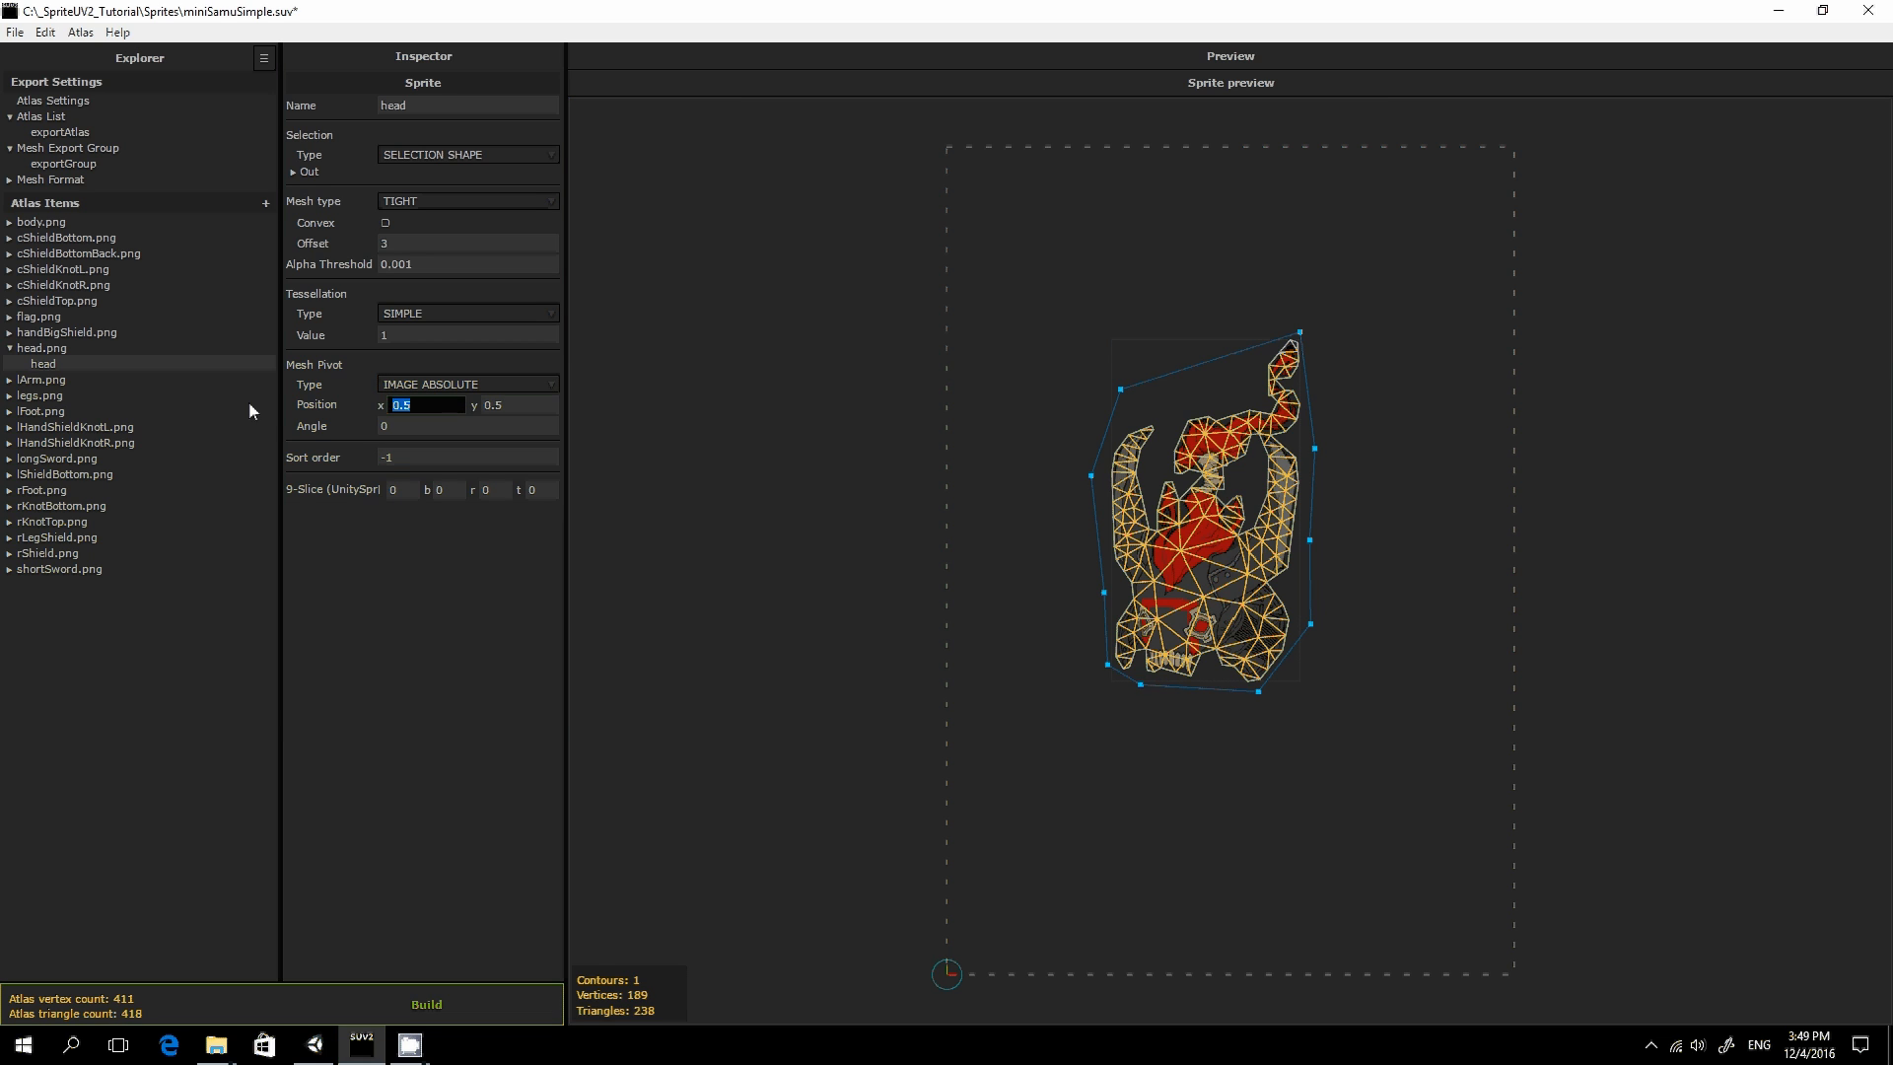
pyautogui.click(415, 404)
pyautogui.moveTo(415, 405); pyautogui.dragTo(384, 401)
pyautogui.write('100')
pyautogui.click(537, 408)
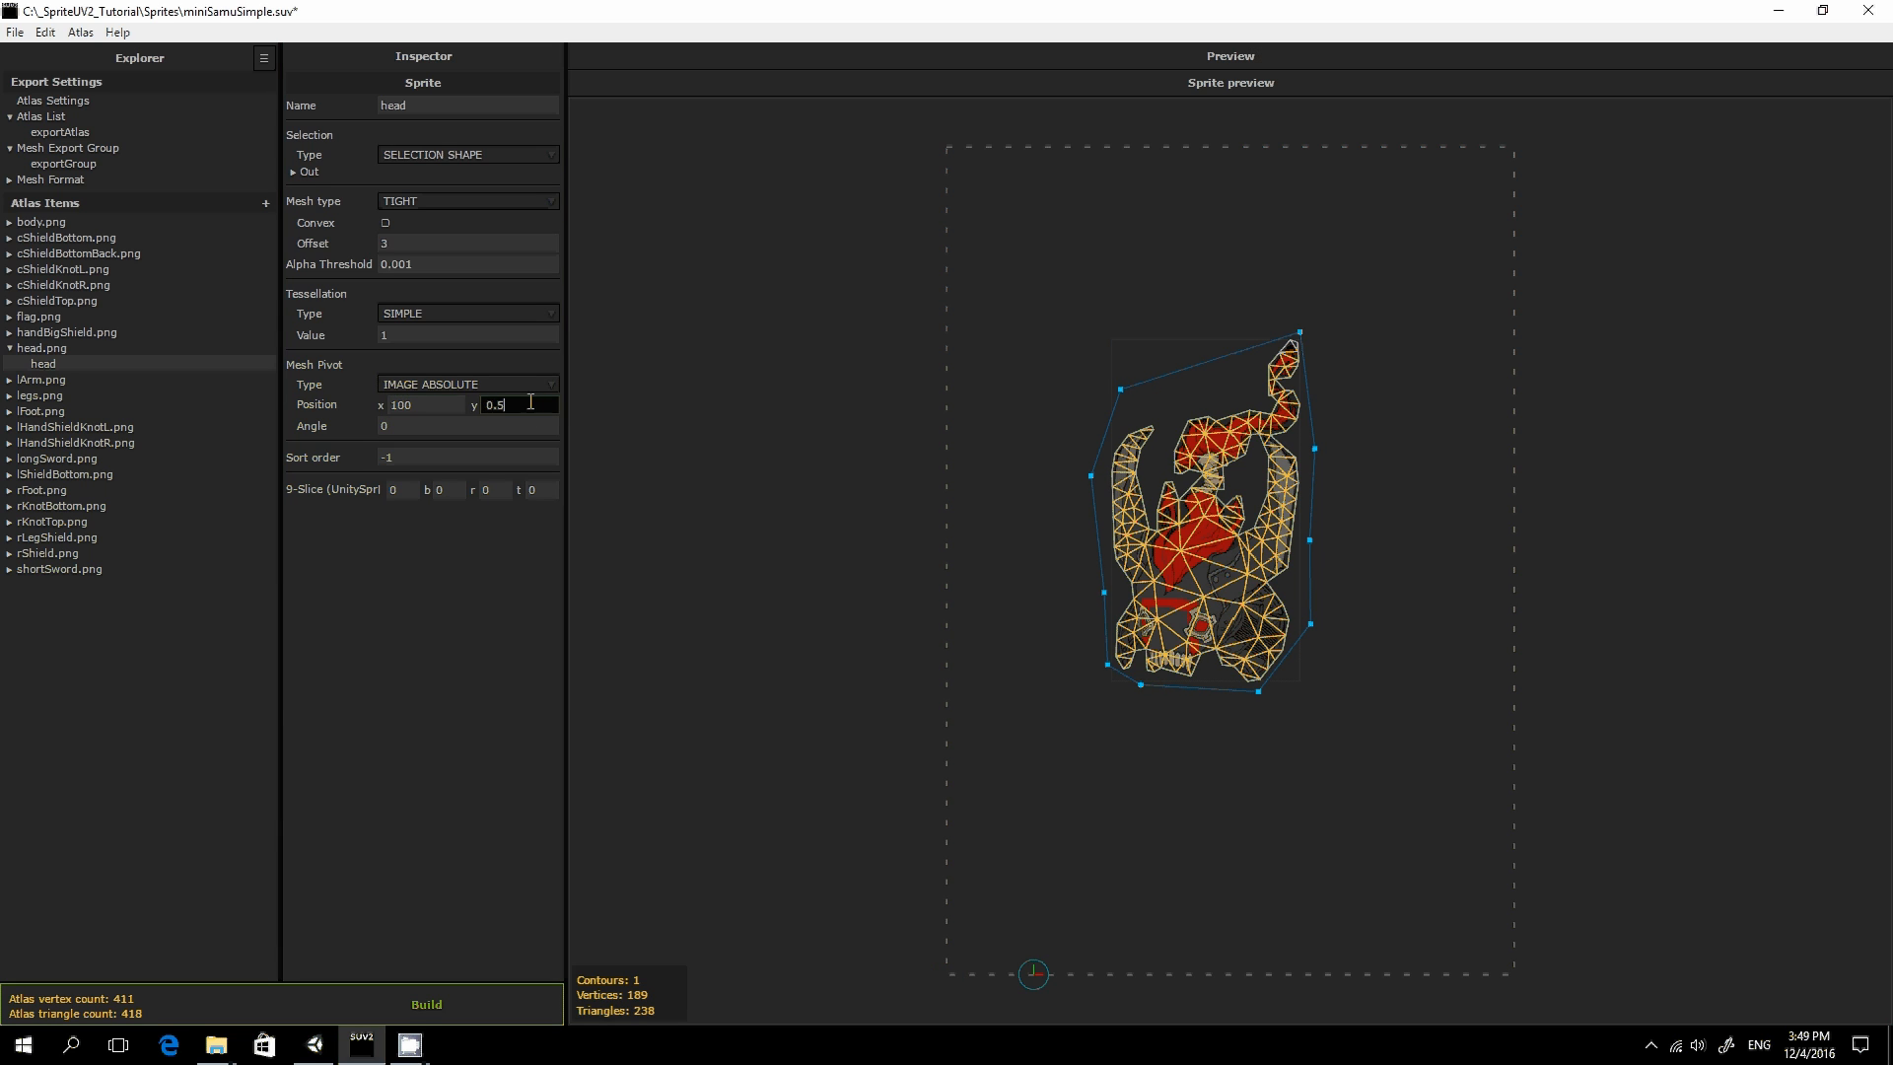
pyautogui.write('100')
pyautogui.click(450, 404)
# Set the head's mesh pivot type to IMAGE RELATIVE and enter a new position with y at 0
pyautogui.click(452, 383)
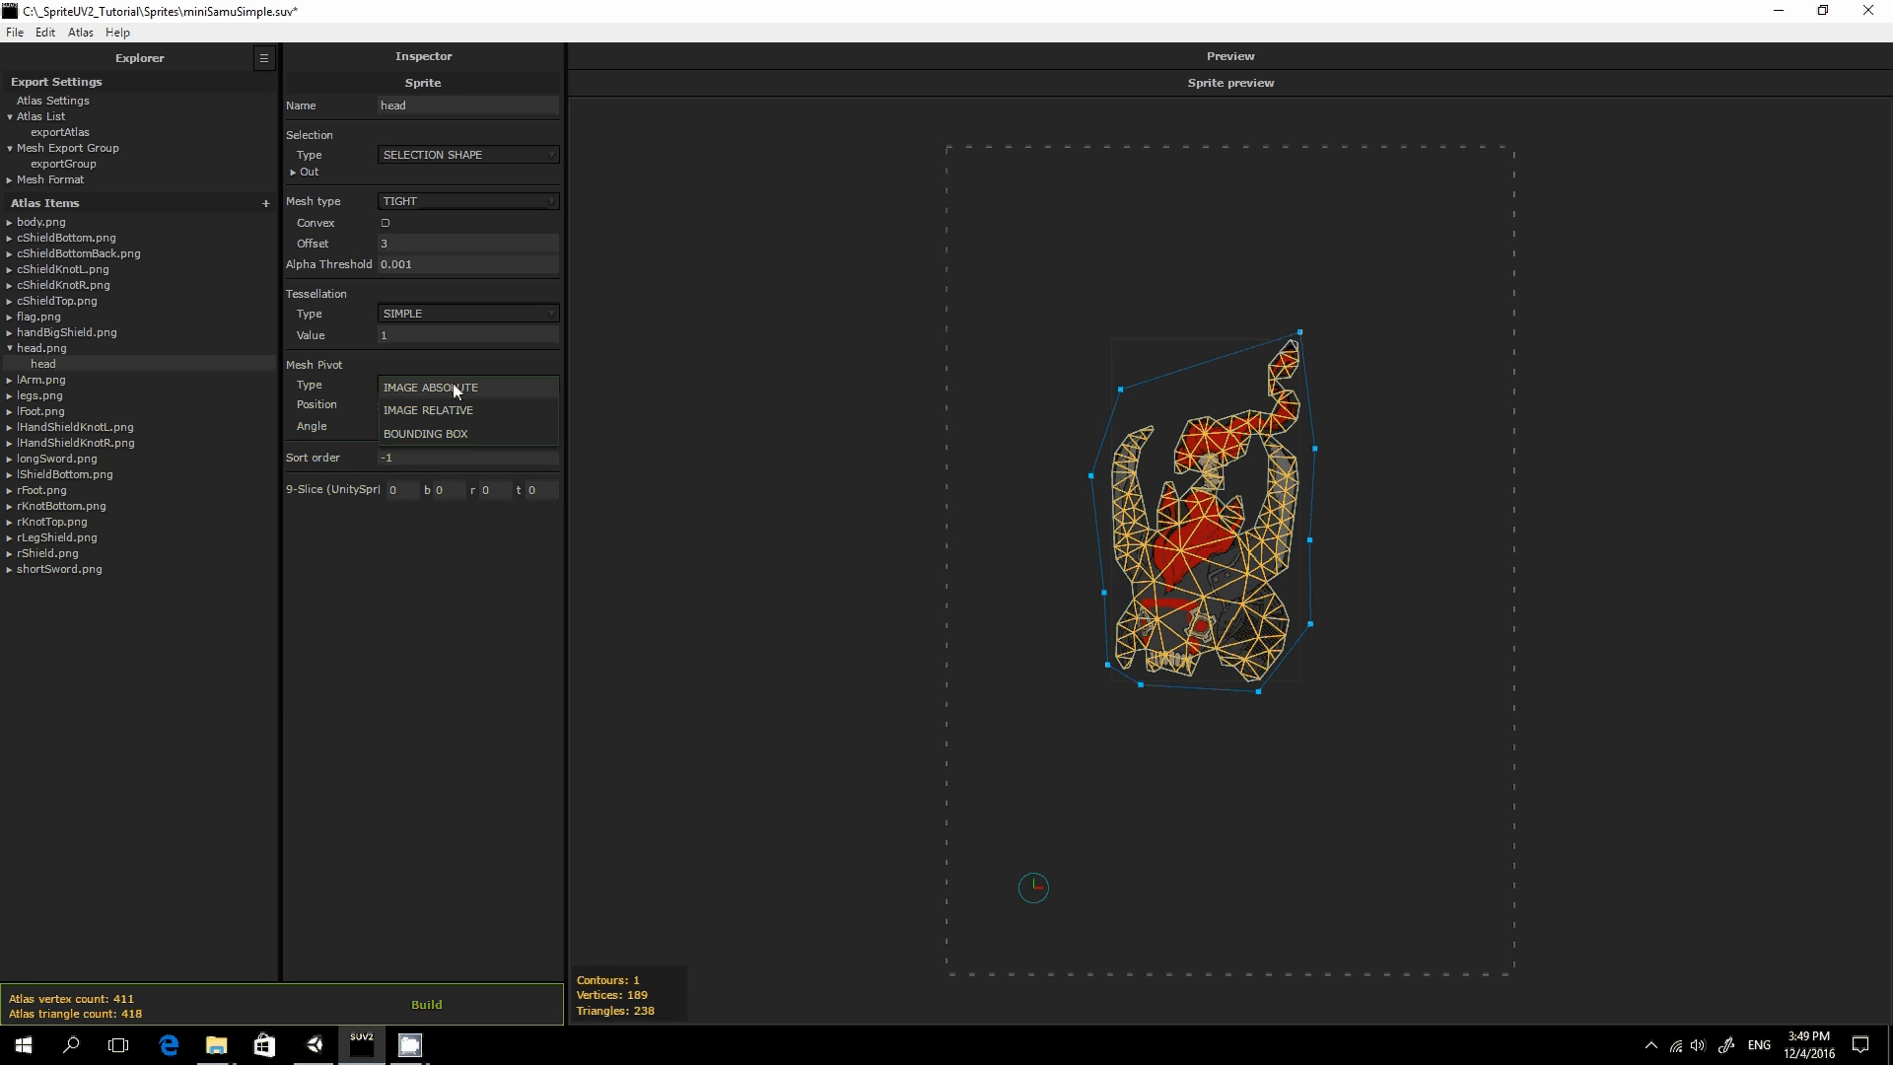
pyautogui.click(462, 414)
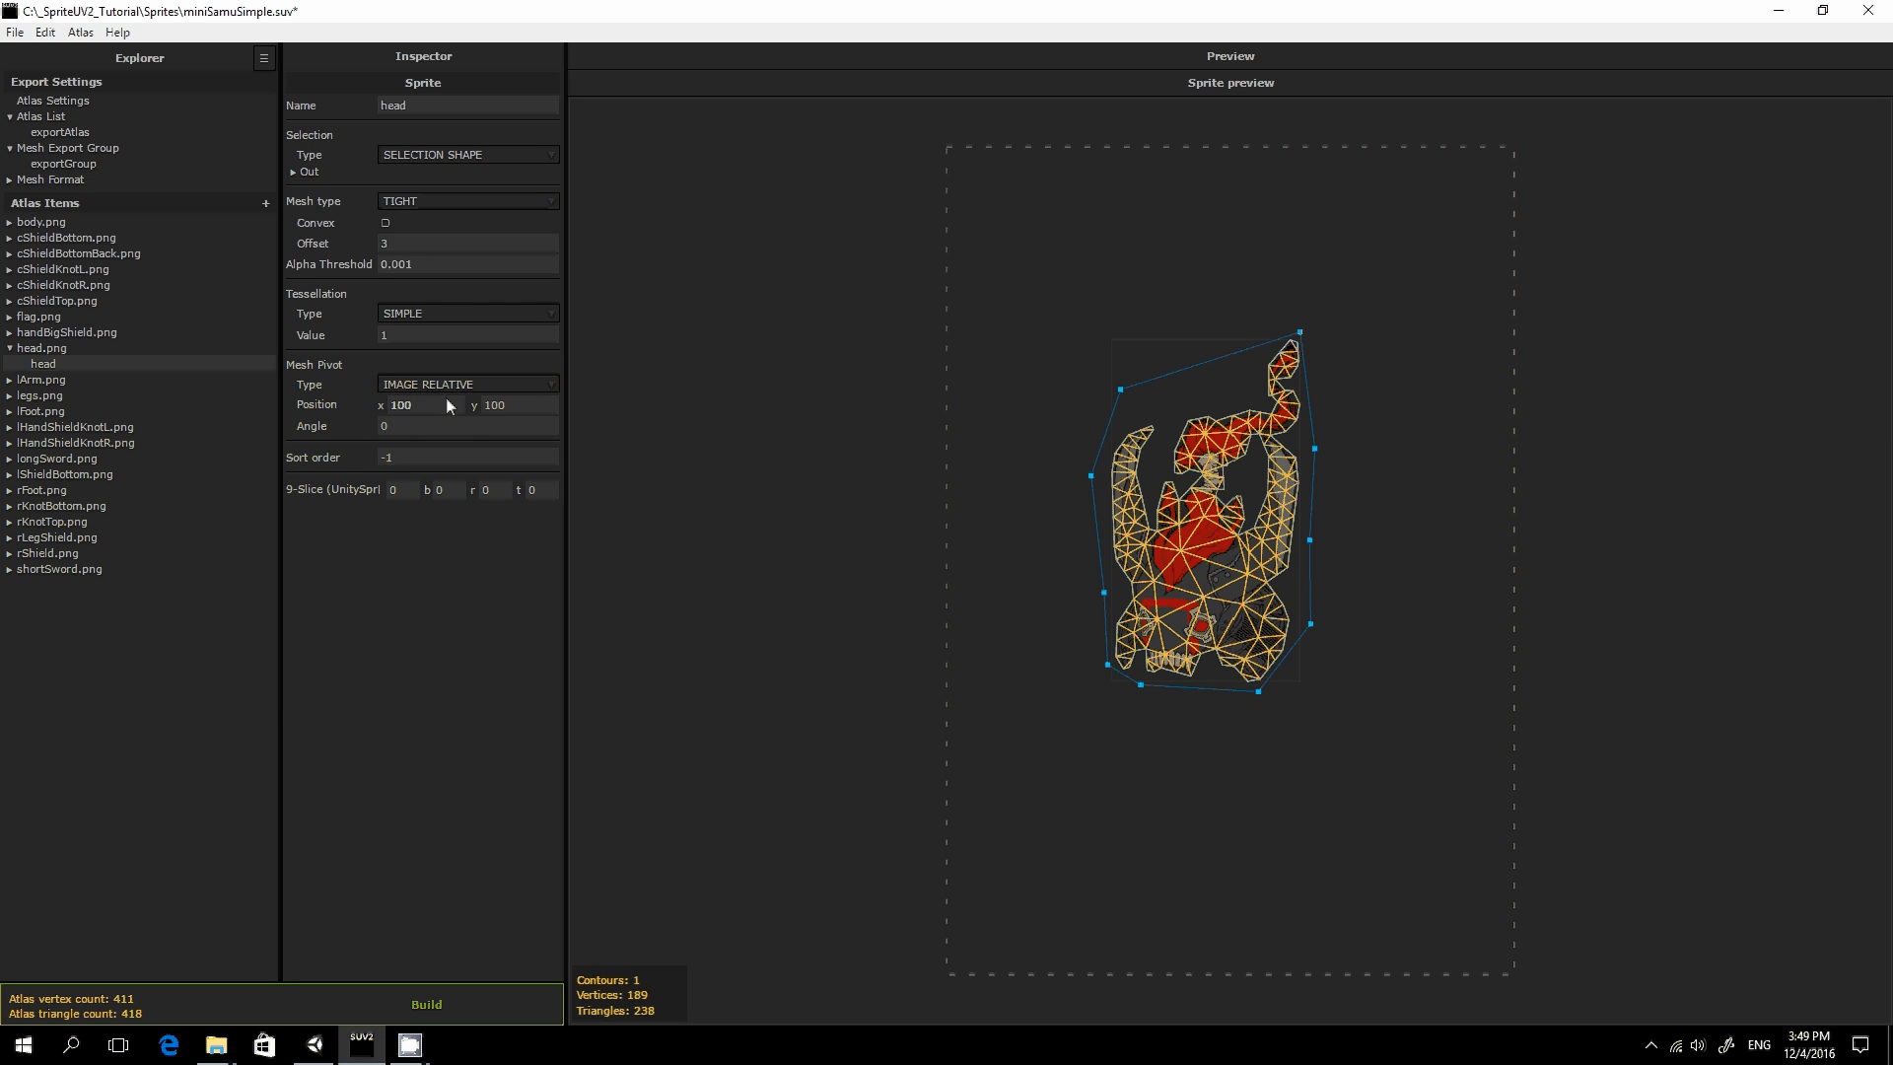
pyautogui.click(356, 432)
pyautogui.click(421, 403)
pyautogui.press('Return')
pyautogui.doubleClick(499, 406)
pyautogui.write('0')
pyautogui.press('Return')
# Try a y position of 0.5 for the image-relative pivot, and set y back to 0
pyautogui.click(431, 403)
pyautogui.click(500, 403)
pyautogui.write('.5')
pyautogui.press('Return')
pyautogui.click(506, 404)
pyautogui.write('0')
pyautogui.press('Return')
# Set the head's mesh pivot type to BOUNDING BOX and its x position to 0
pyautogui.click(418, 387)
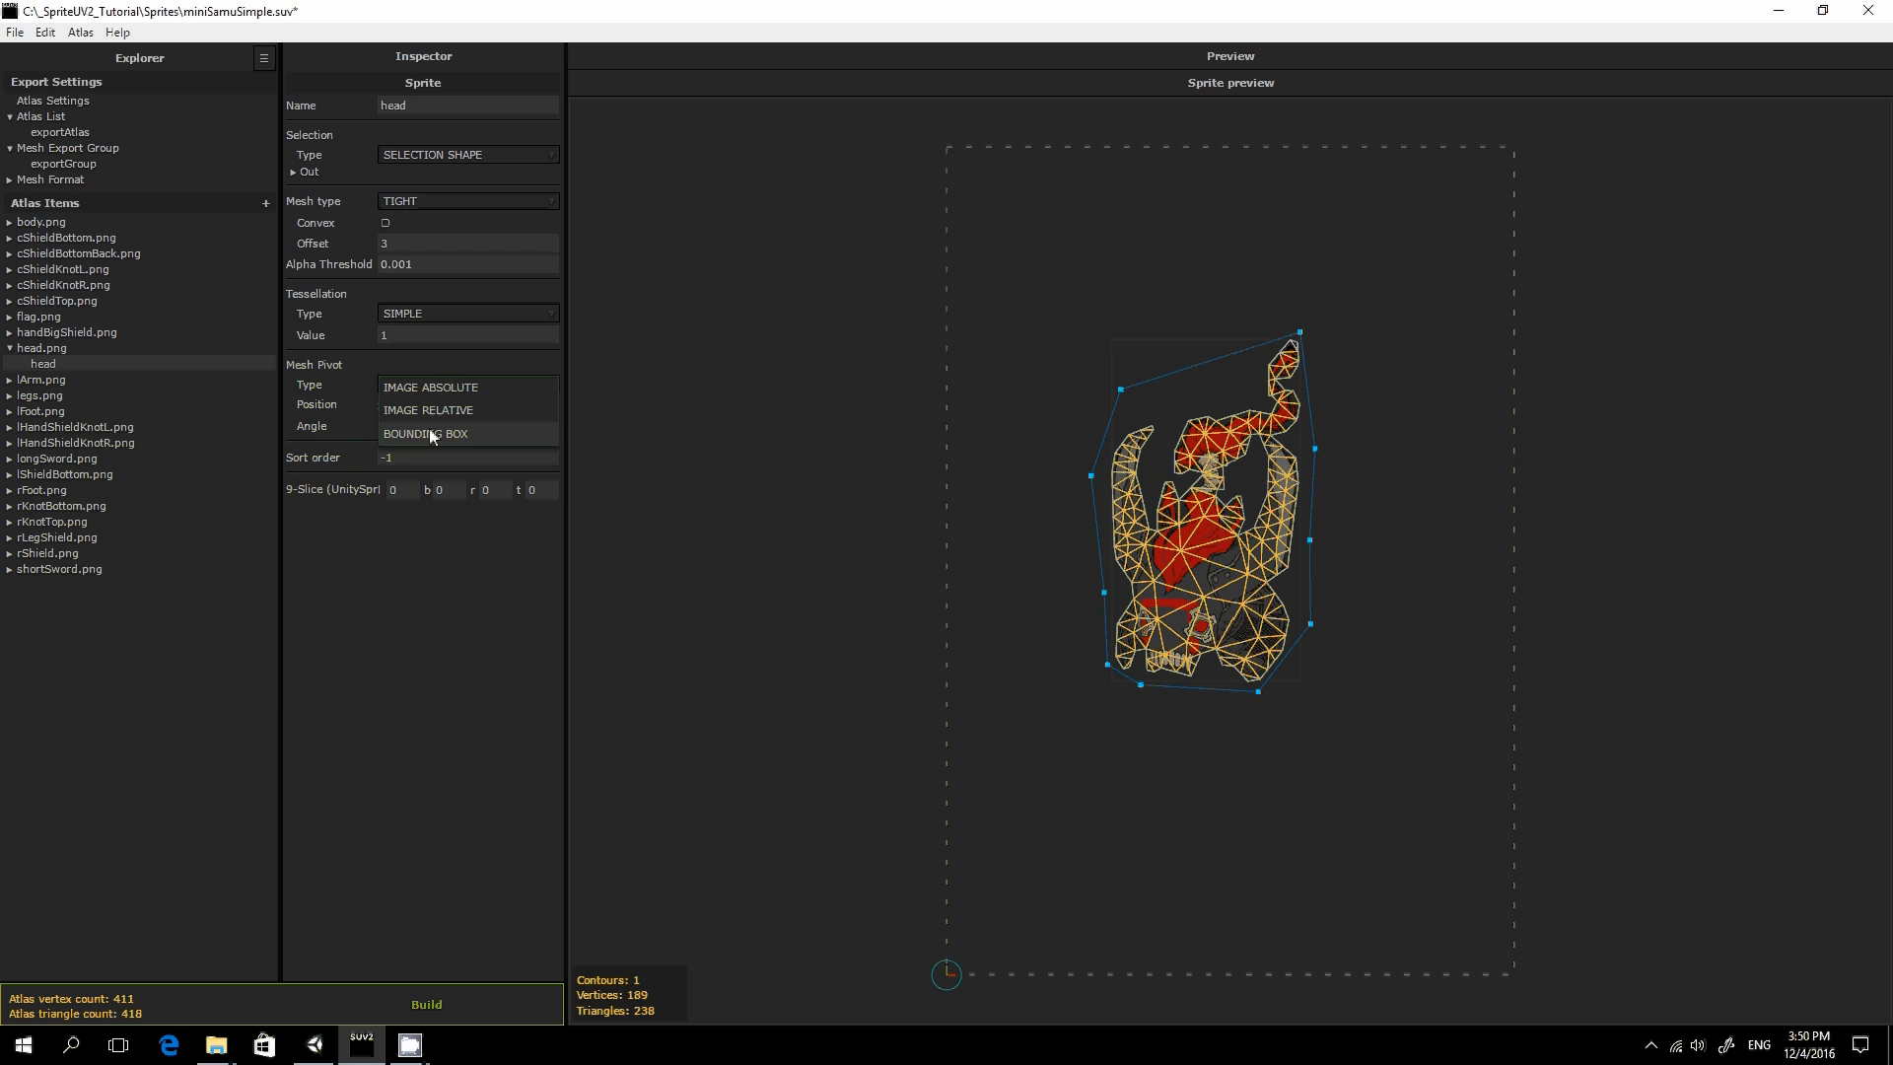
pyautogui.click(431, 434)
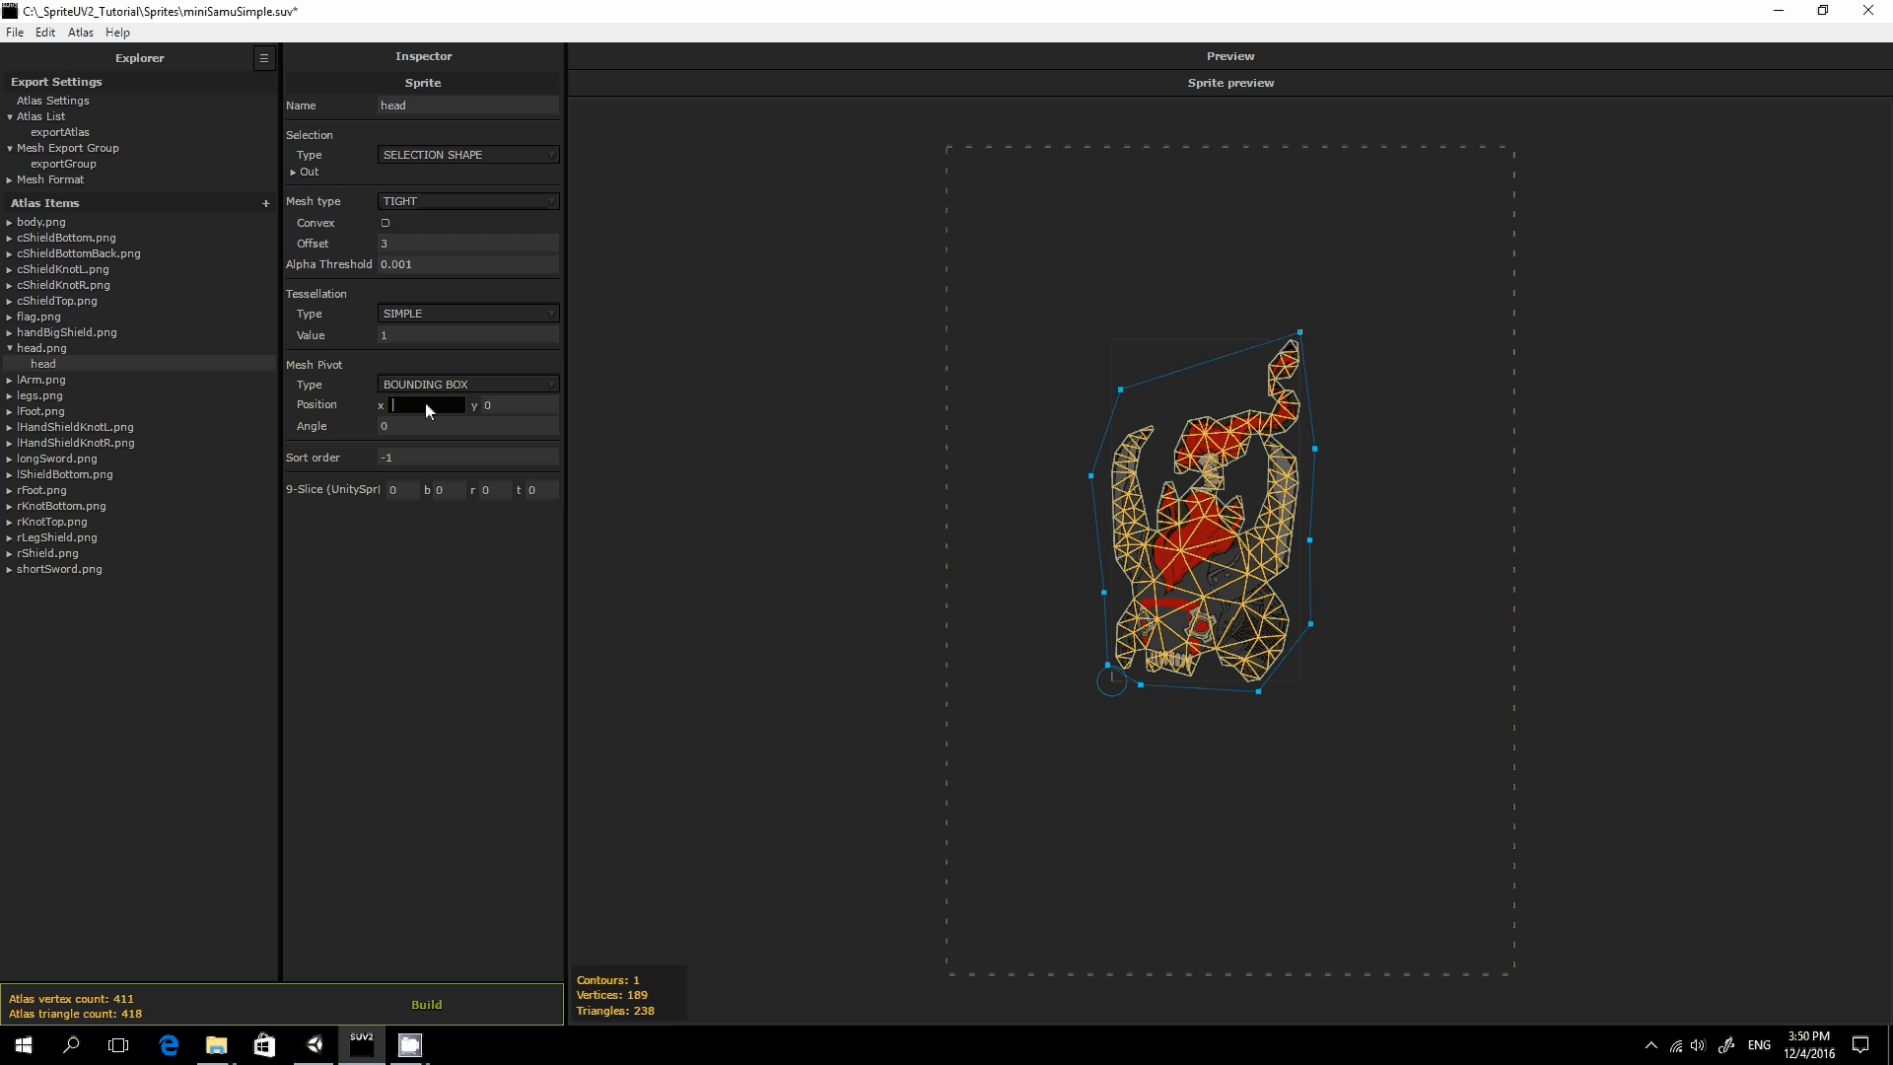
pyautogui.press('Return')
pyautogui.moveTo(426, 408); pyautogui.dragTo(383, 399)
pyautogui.write('0')
pyautogui.press('Return')
# Remove the head's selection shape and set its selection type to IMAGE
pyautogui.click(553, 174)
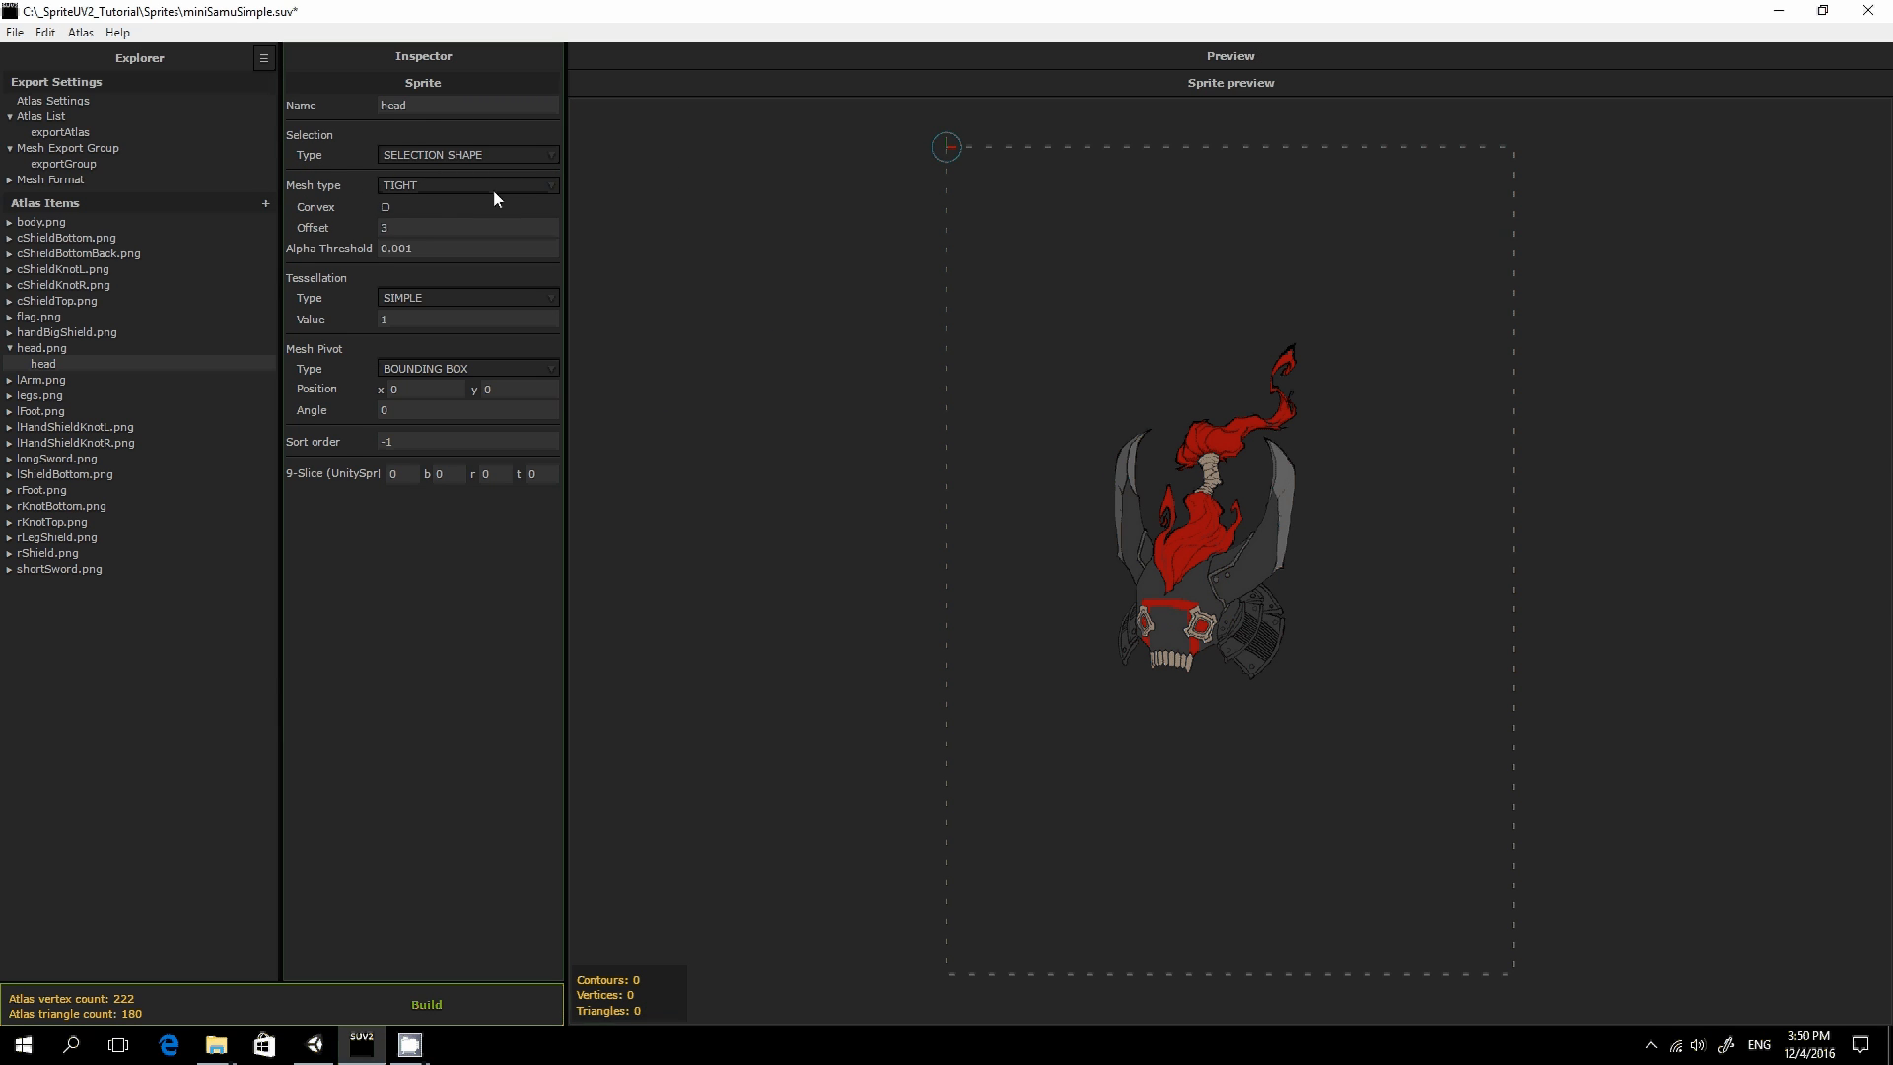
pyautogui.click(510, 156)
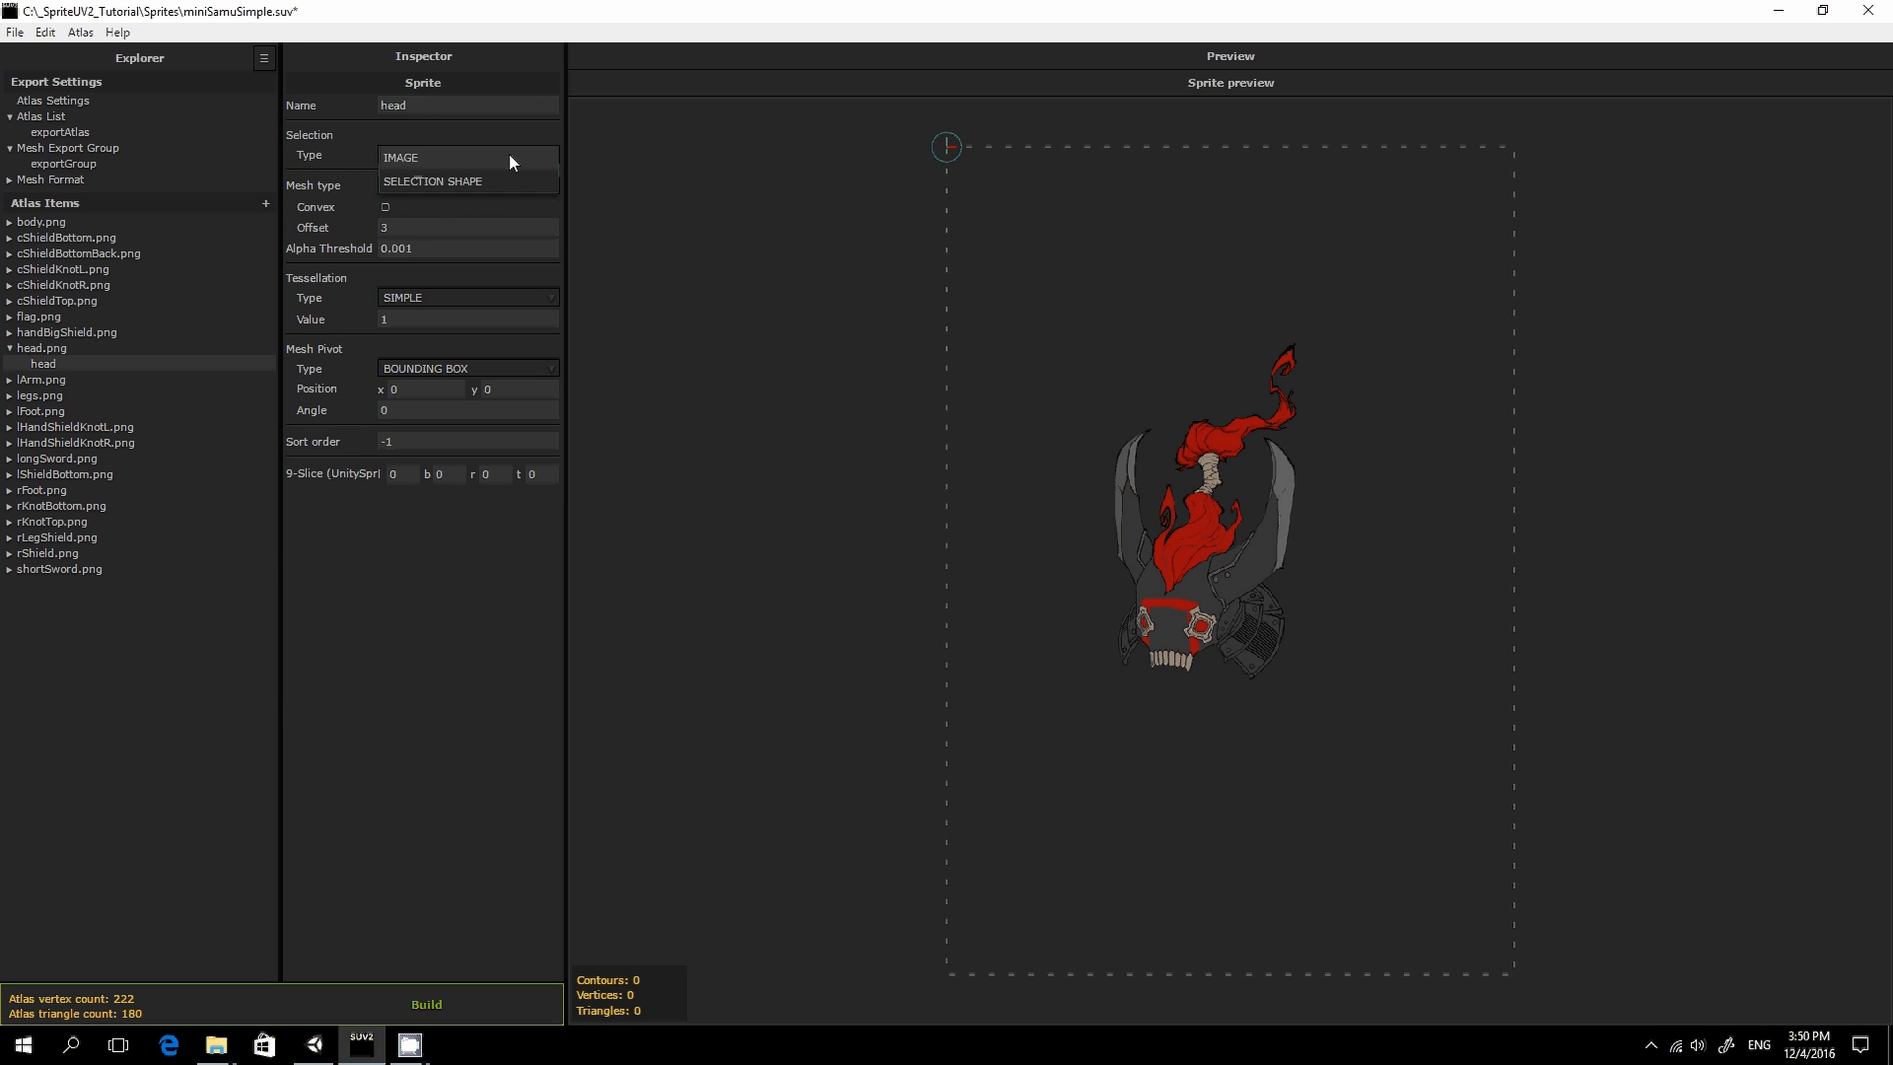
pyautogui.click(406, 157)
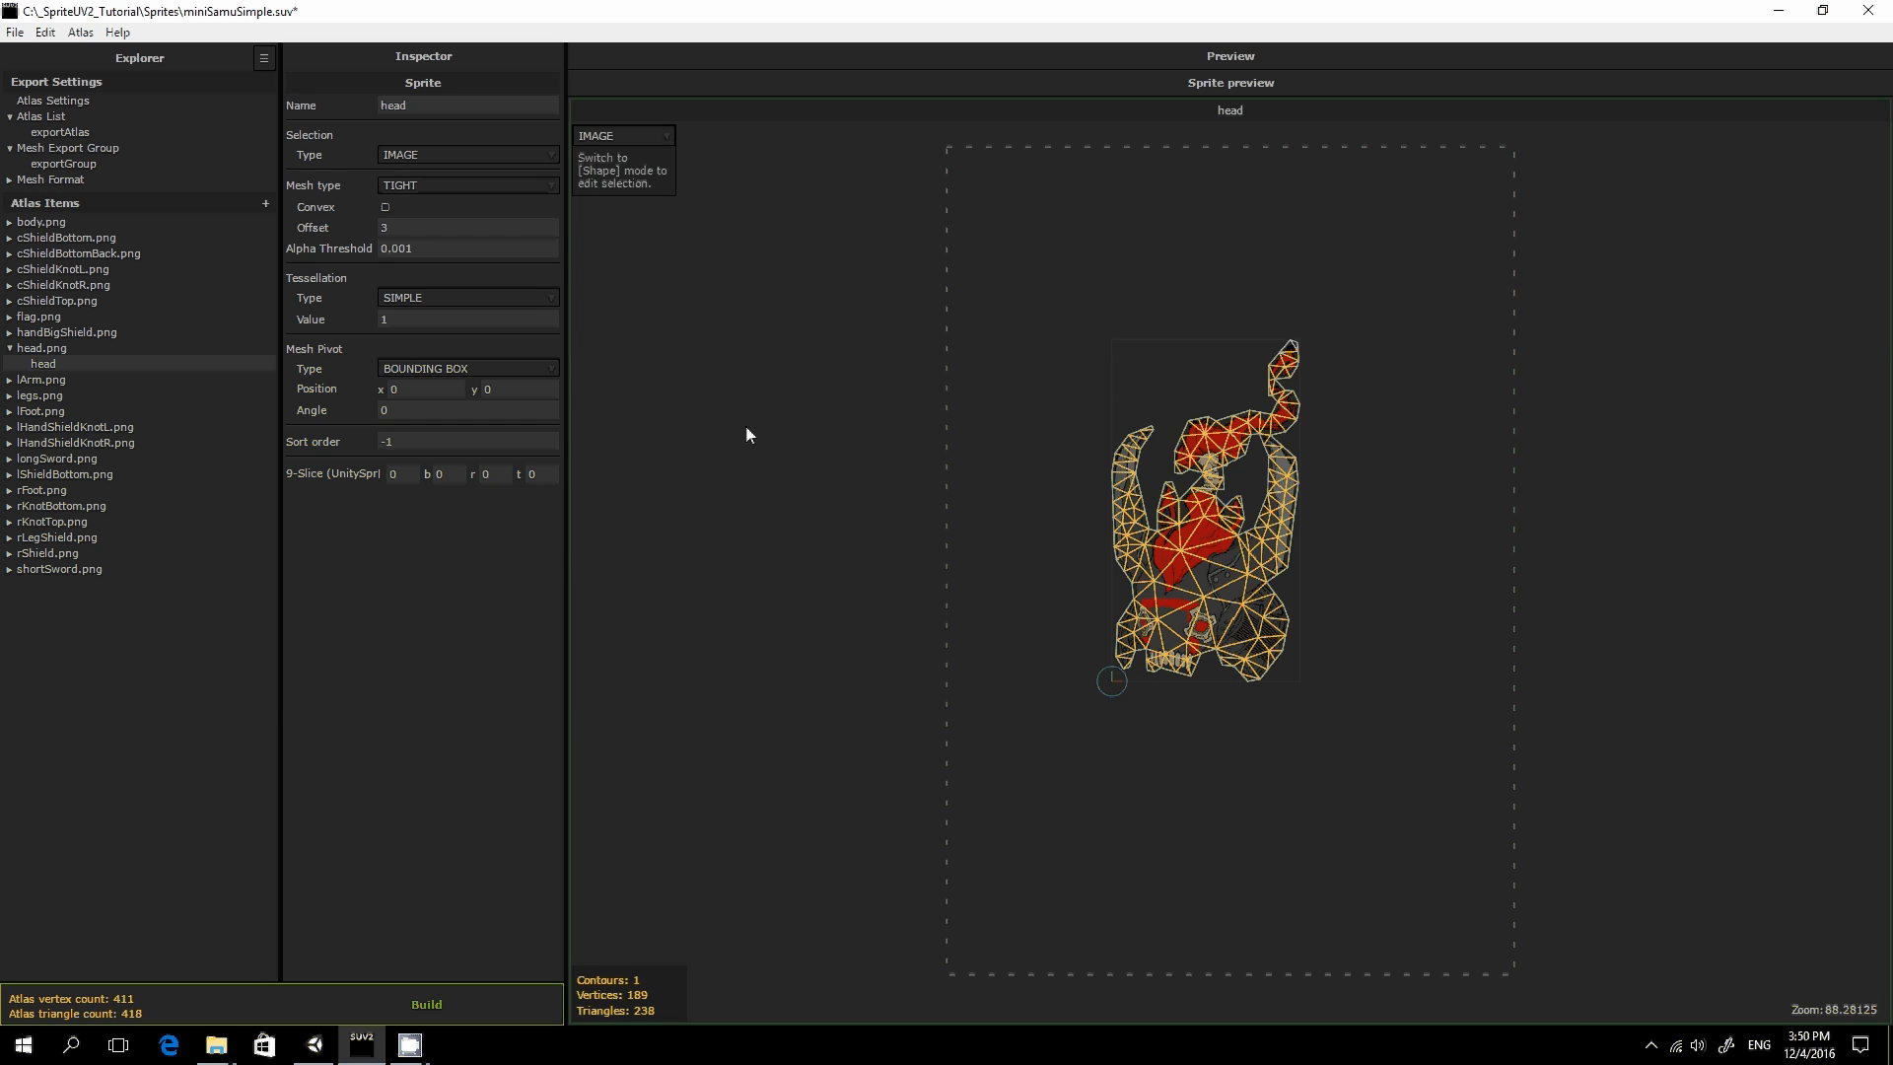
# Reposition the IMAGE RELATIVE mesh pivot to about x 0.25, y 0.38, rotated about 289 degrees, and switch its type to IMAGE ABSOLUTE
pyautogui.click(481, 372)
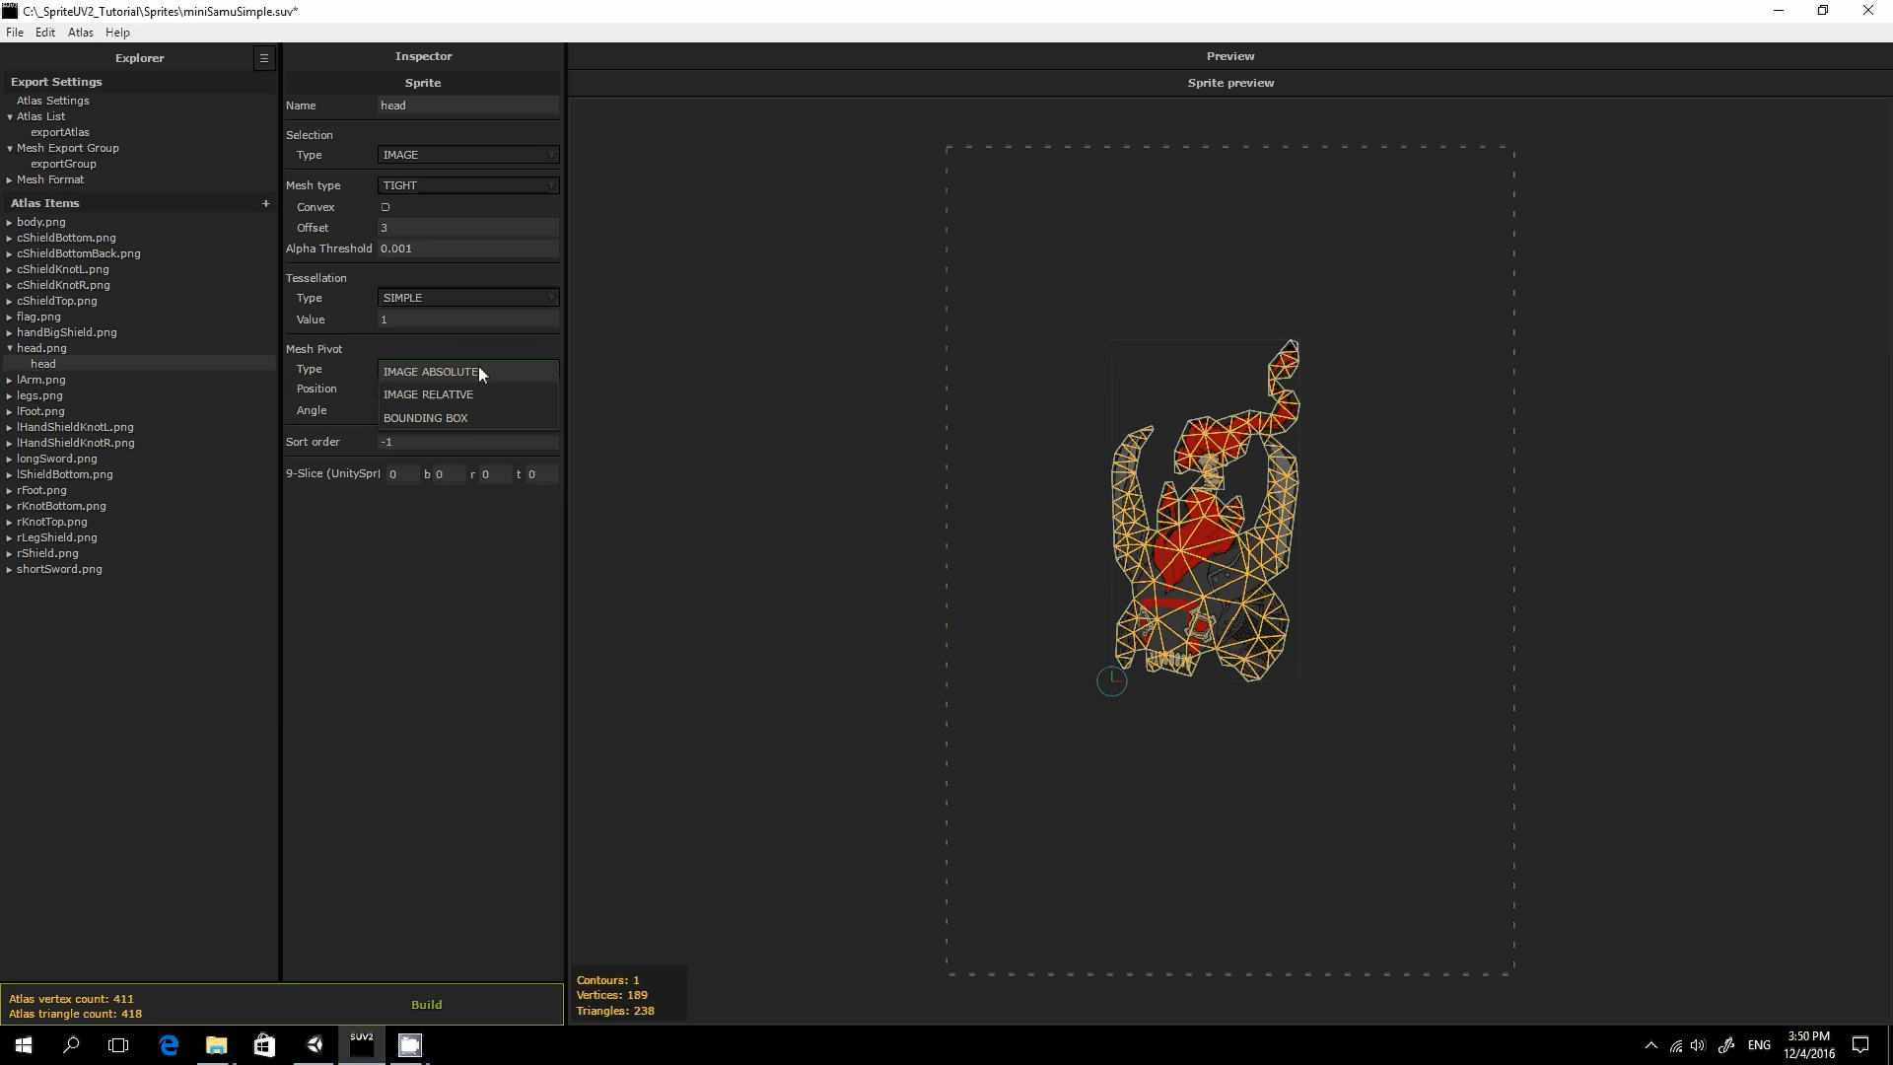
pyautogui.click(477, 393)
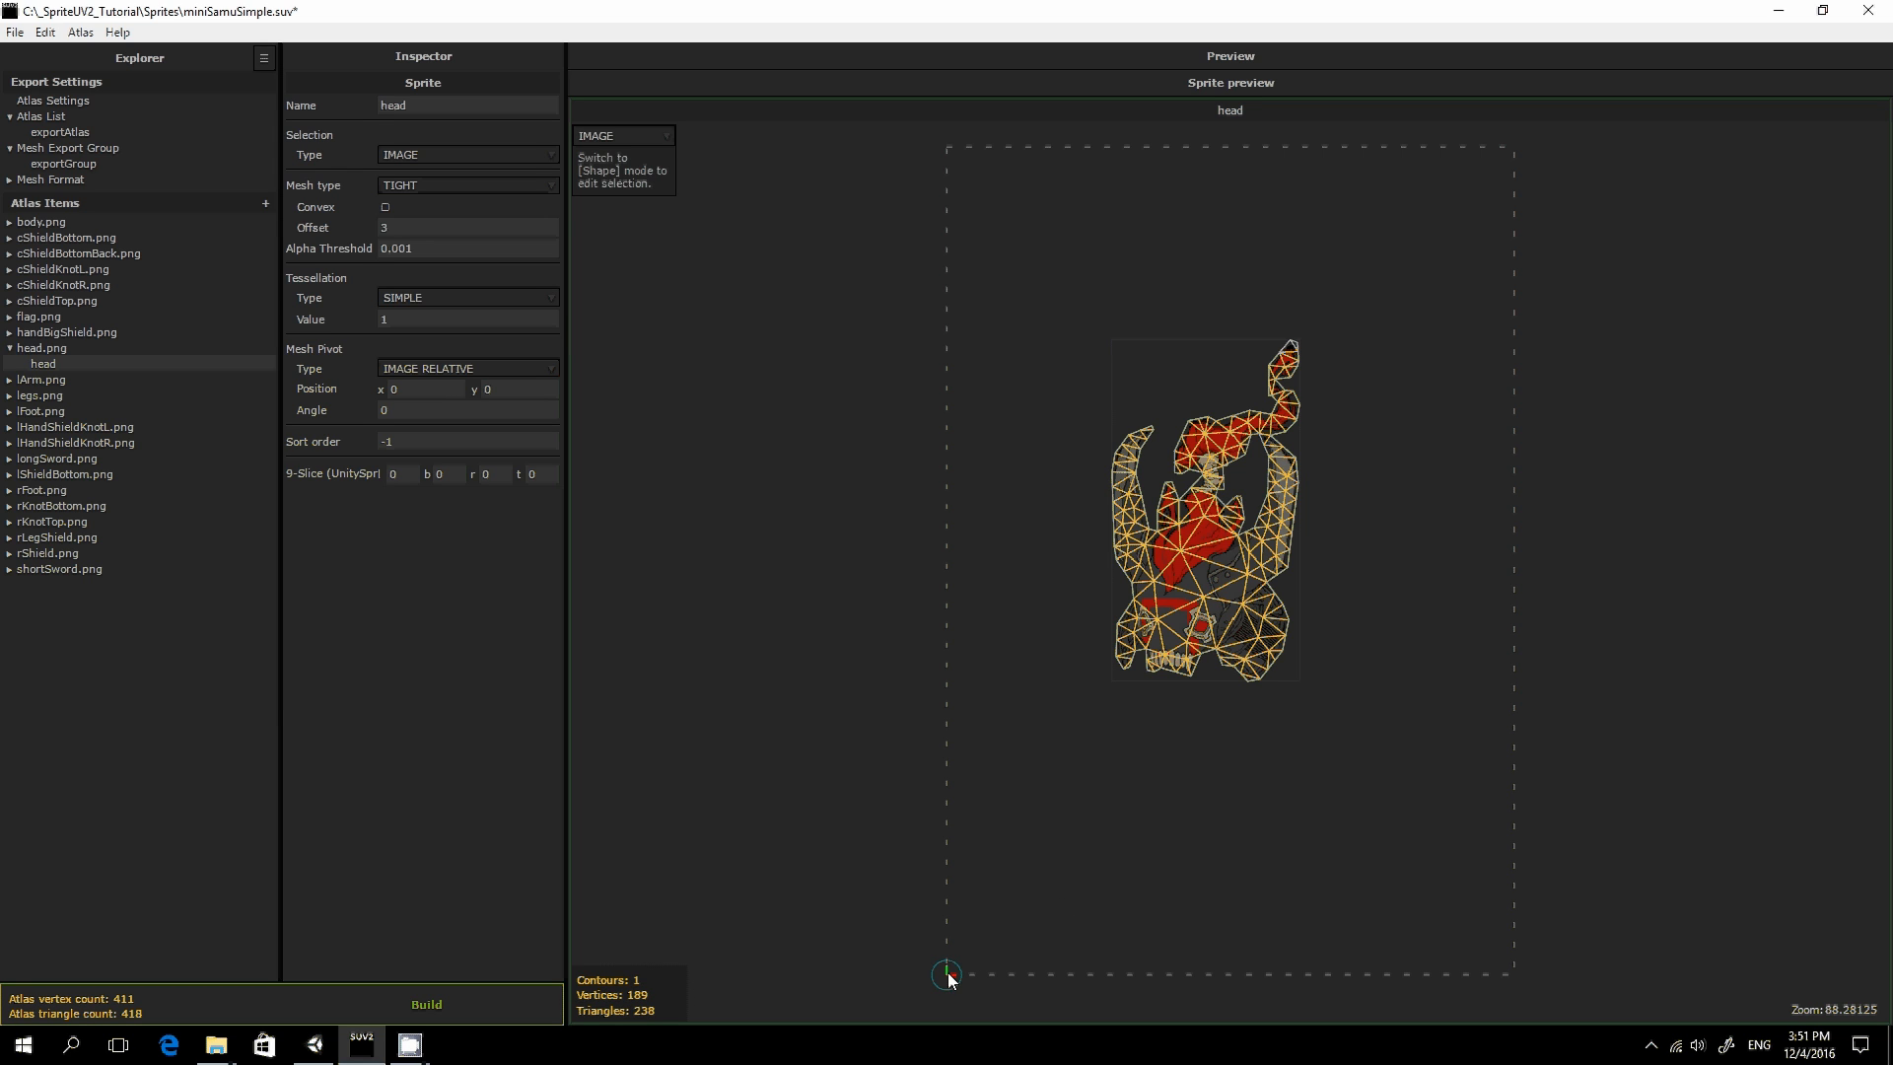
pyautogui.moveTo(946, 976); pyautogui.dragTo(1090, 664)
pyautogui.moveTo(1085, 672); pyautogui.dragTo(1072, 664)
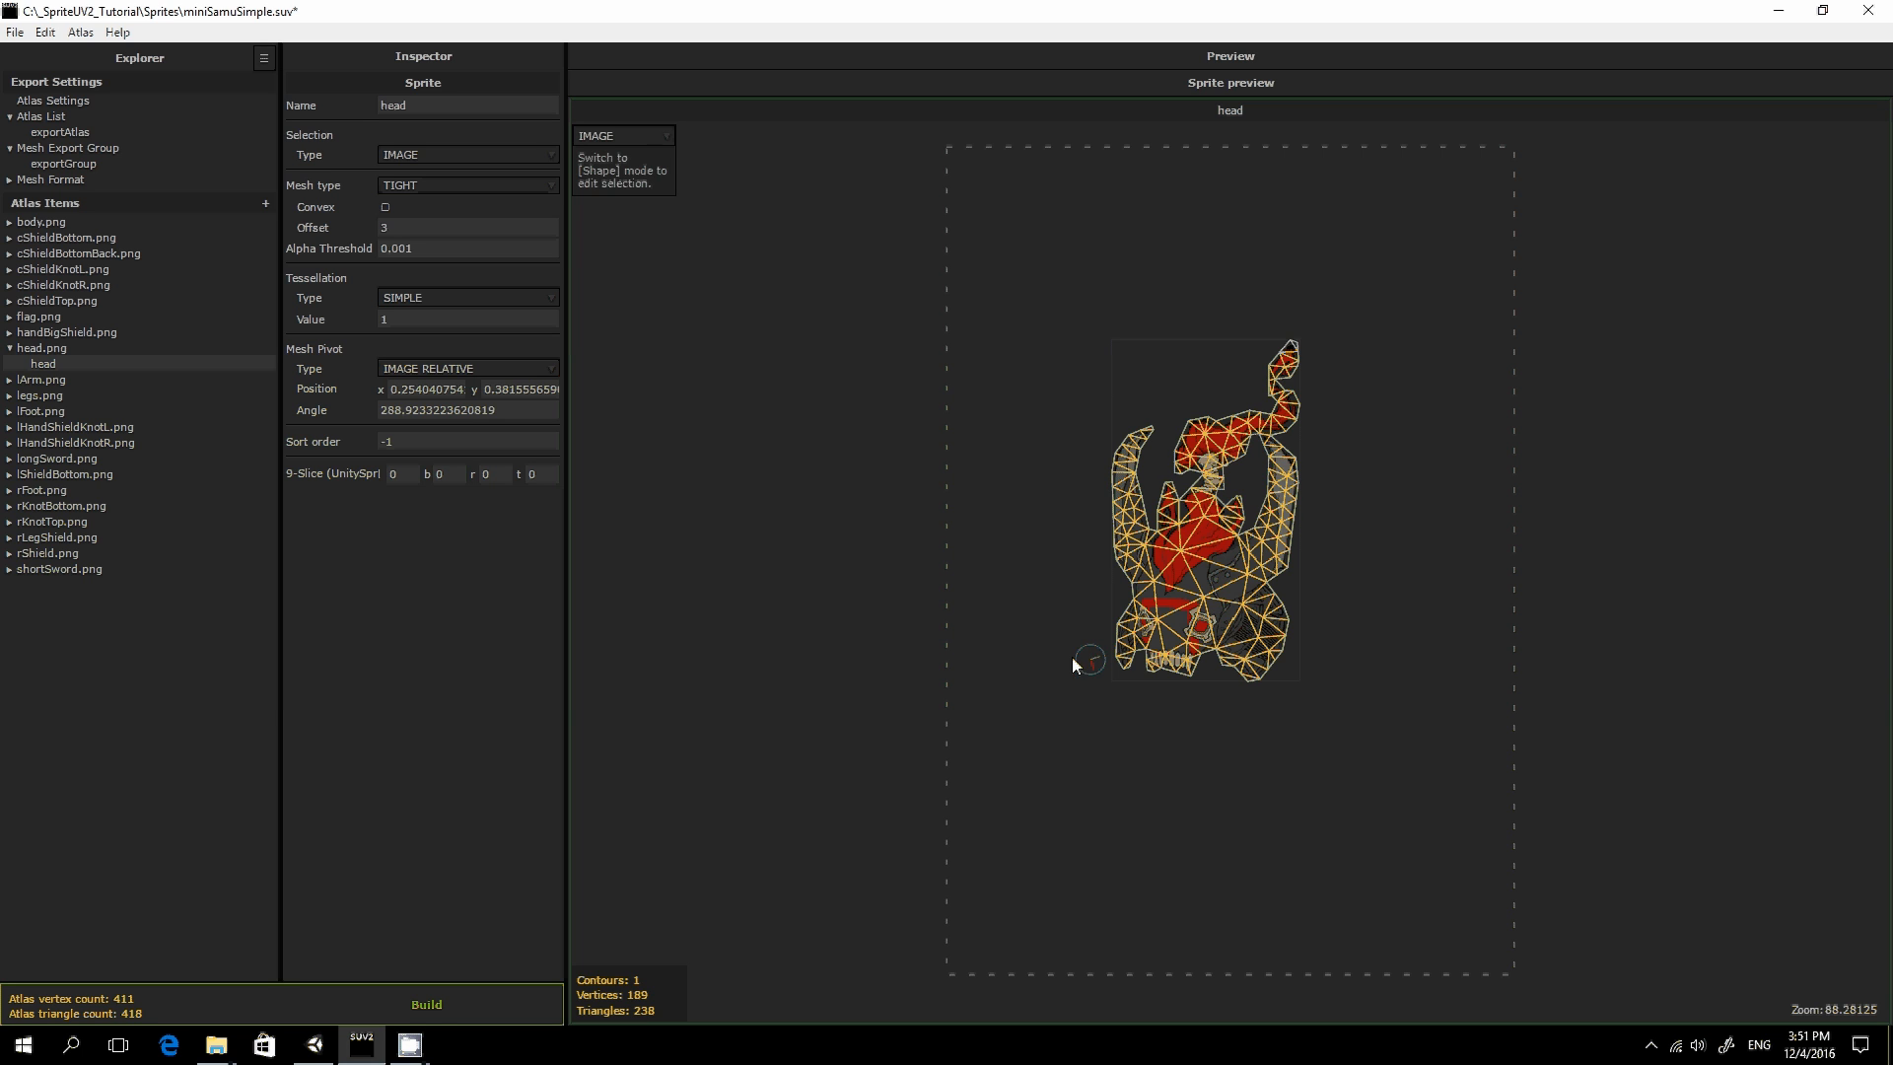
pyautogui.click(531, 369)
pyautogui.click(532, 371)
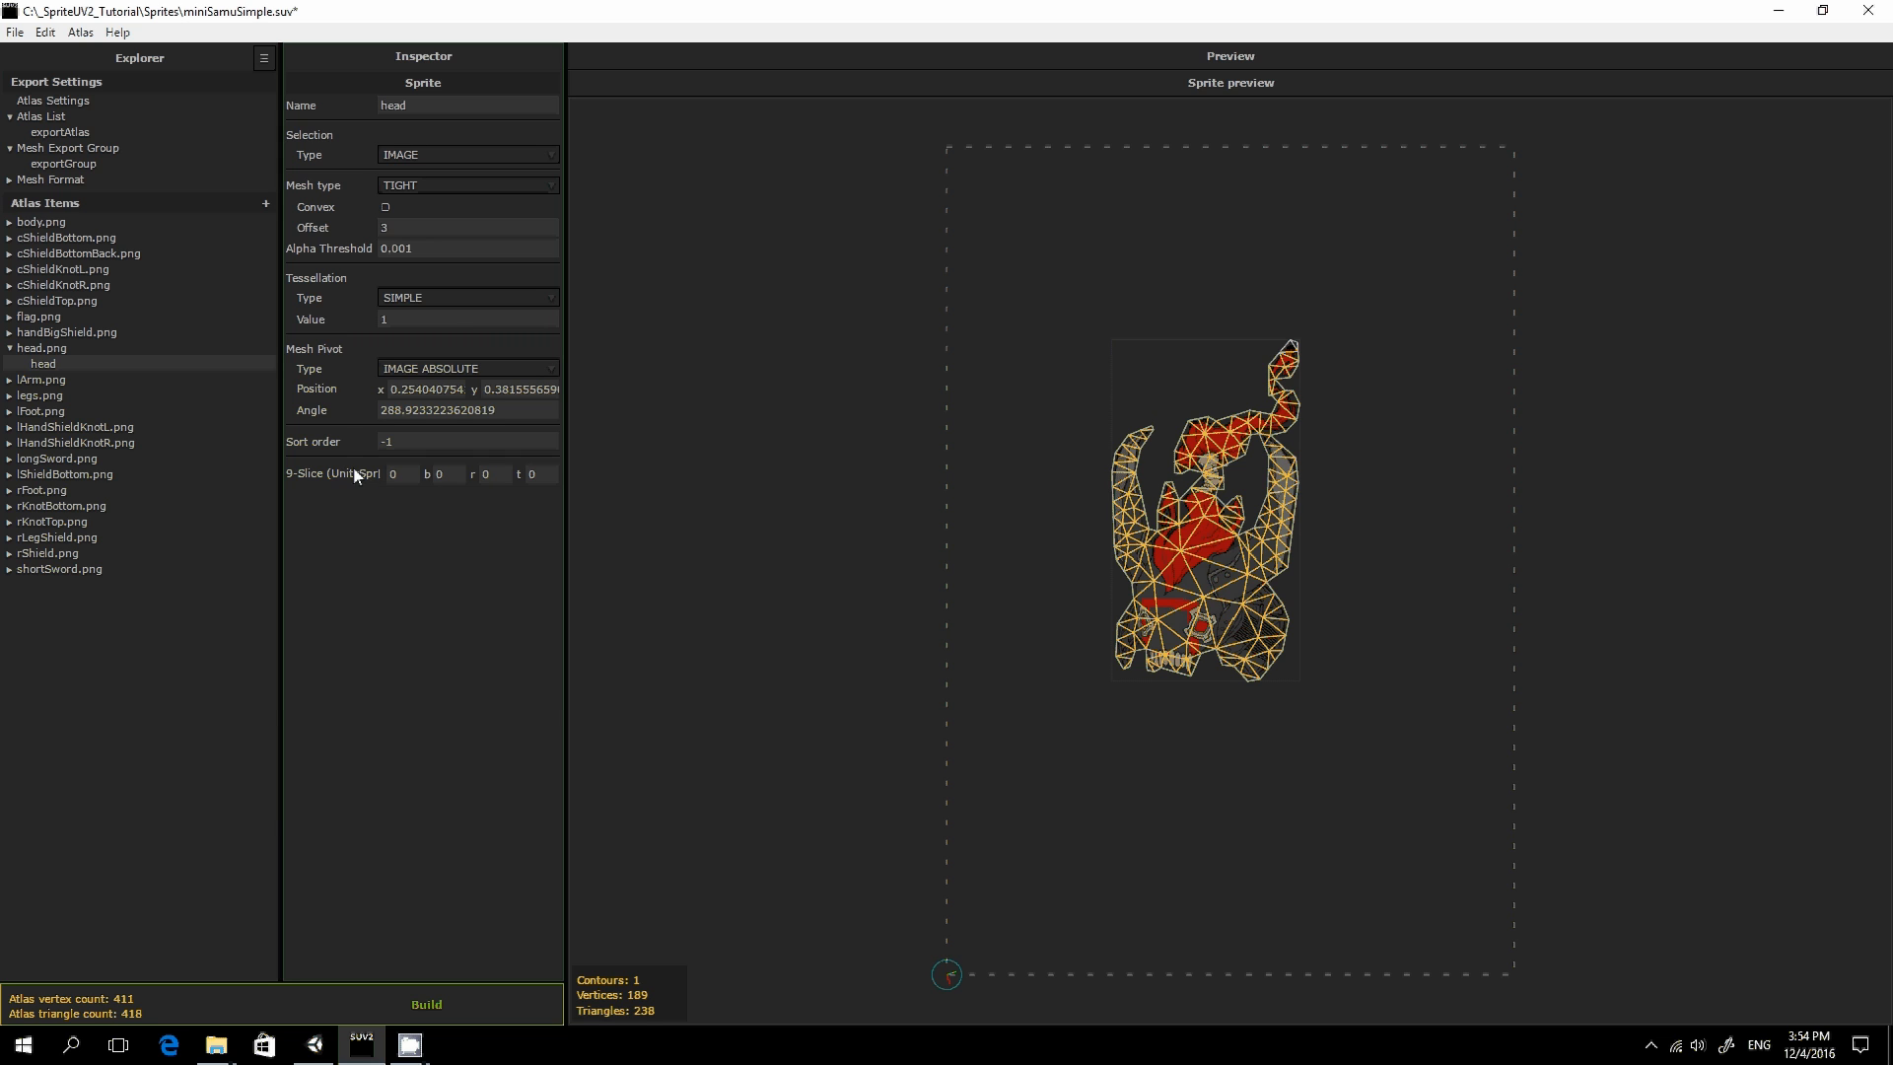
# Examine the UNITY_SPRITE mesh format settings and the exportGroup's available export formats, keeping FBX
pyautogui.click(14, 180)
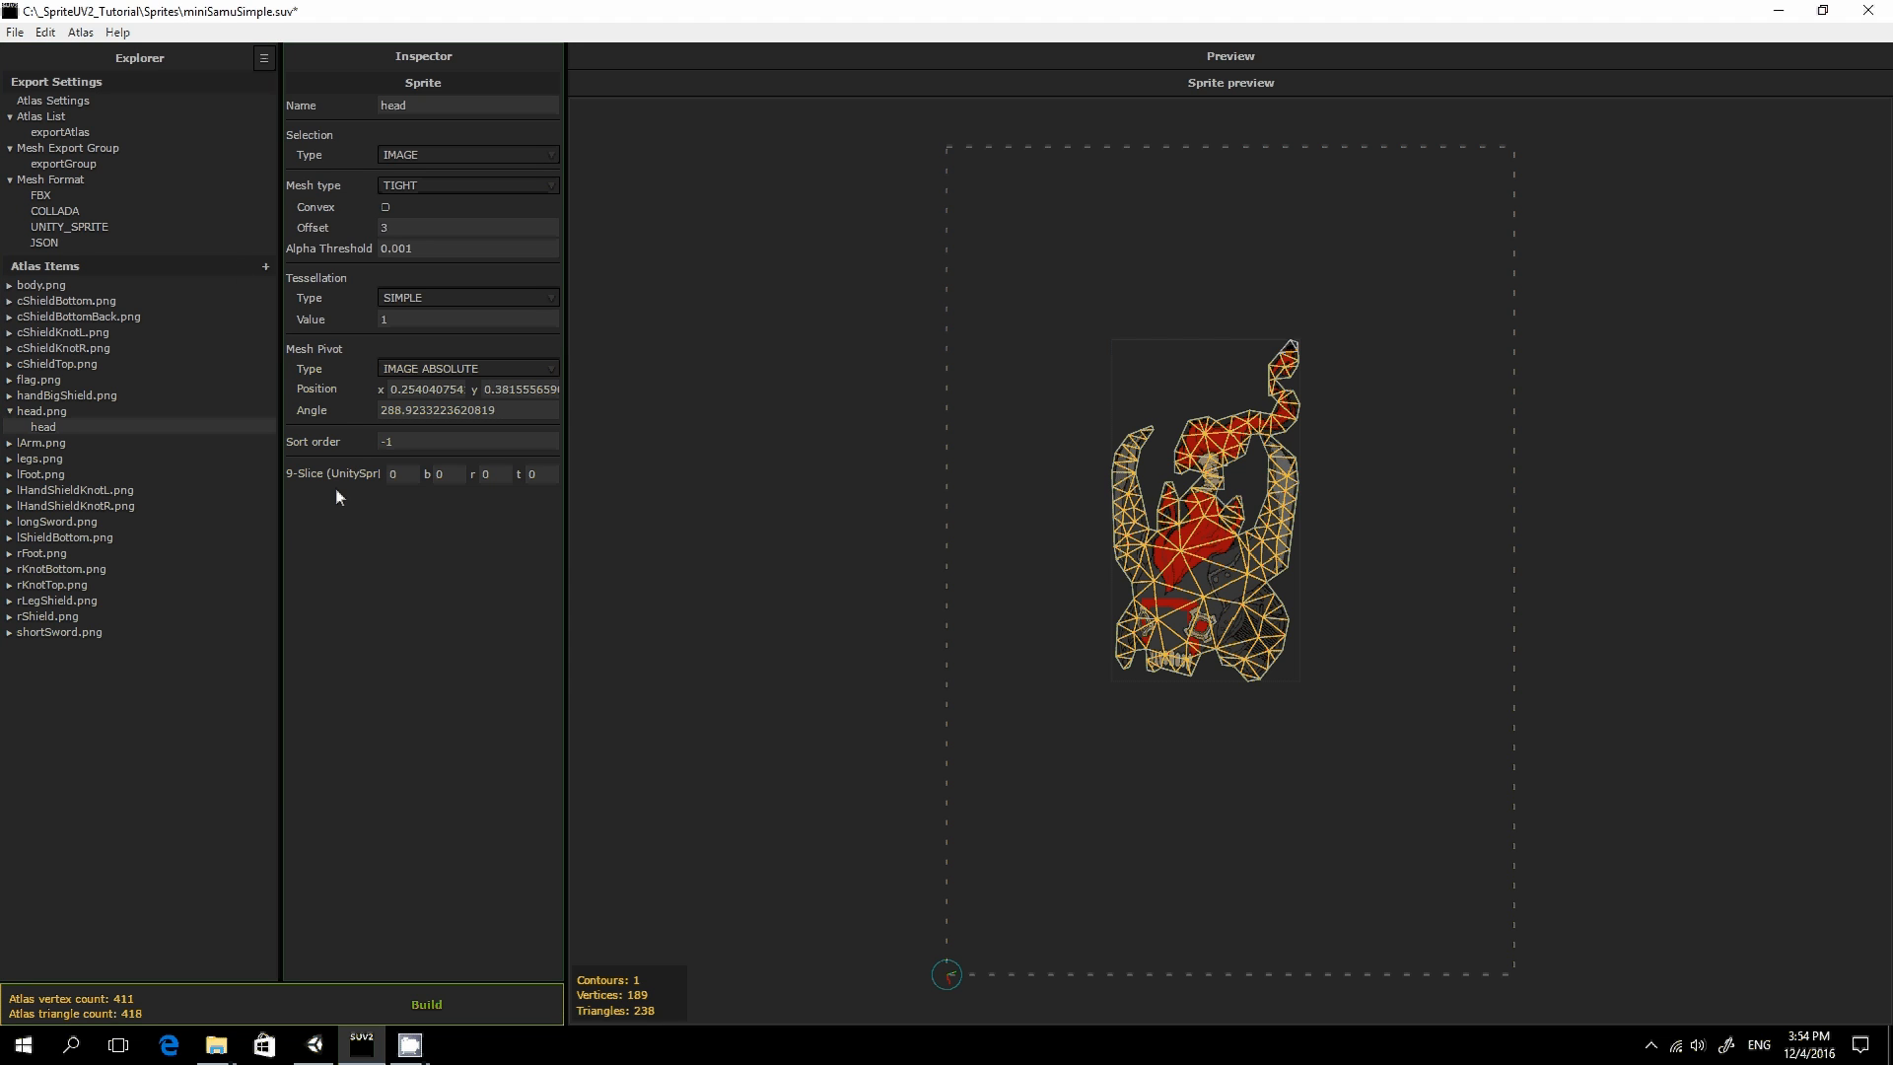
pyautogui.click(104, 225)
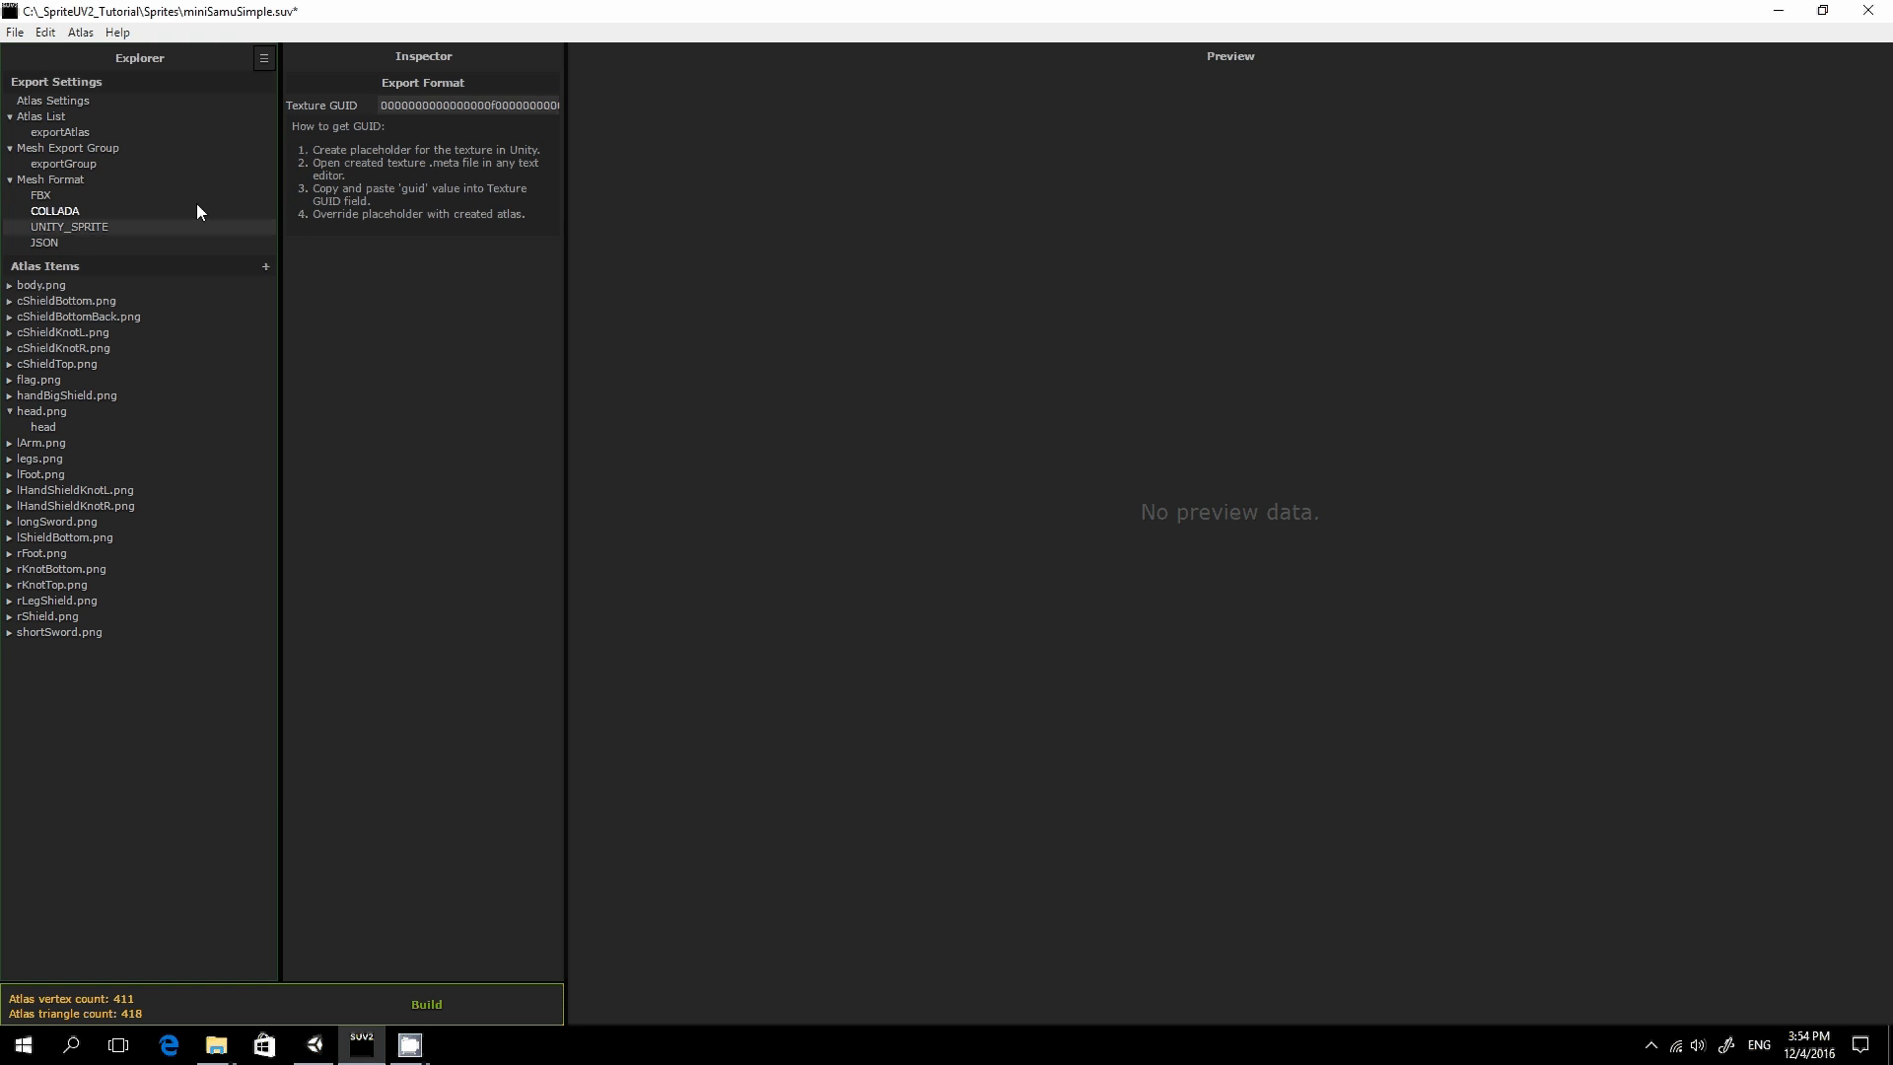
pyautogui.click(75, 165)
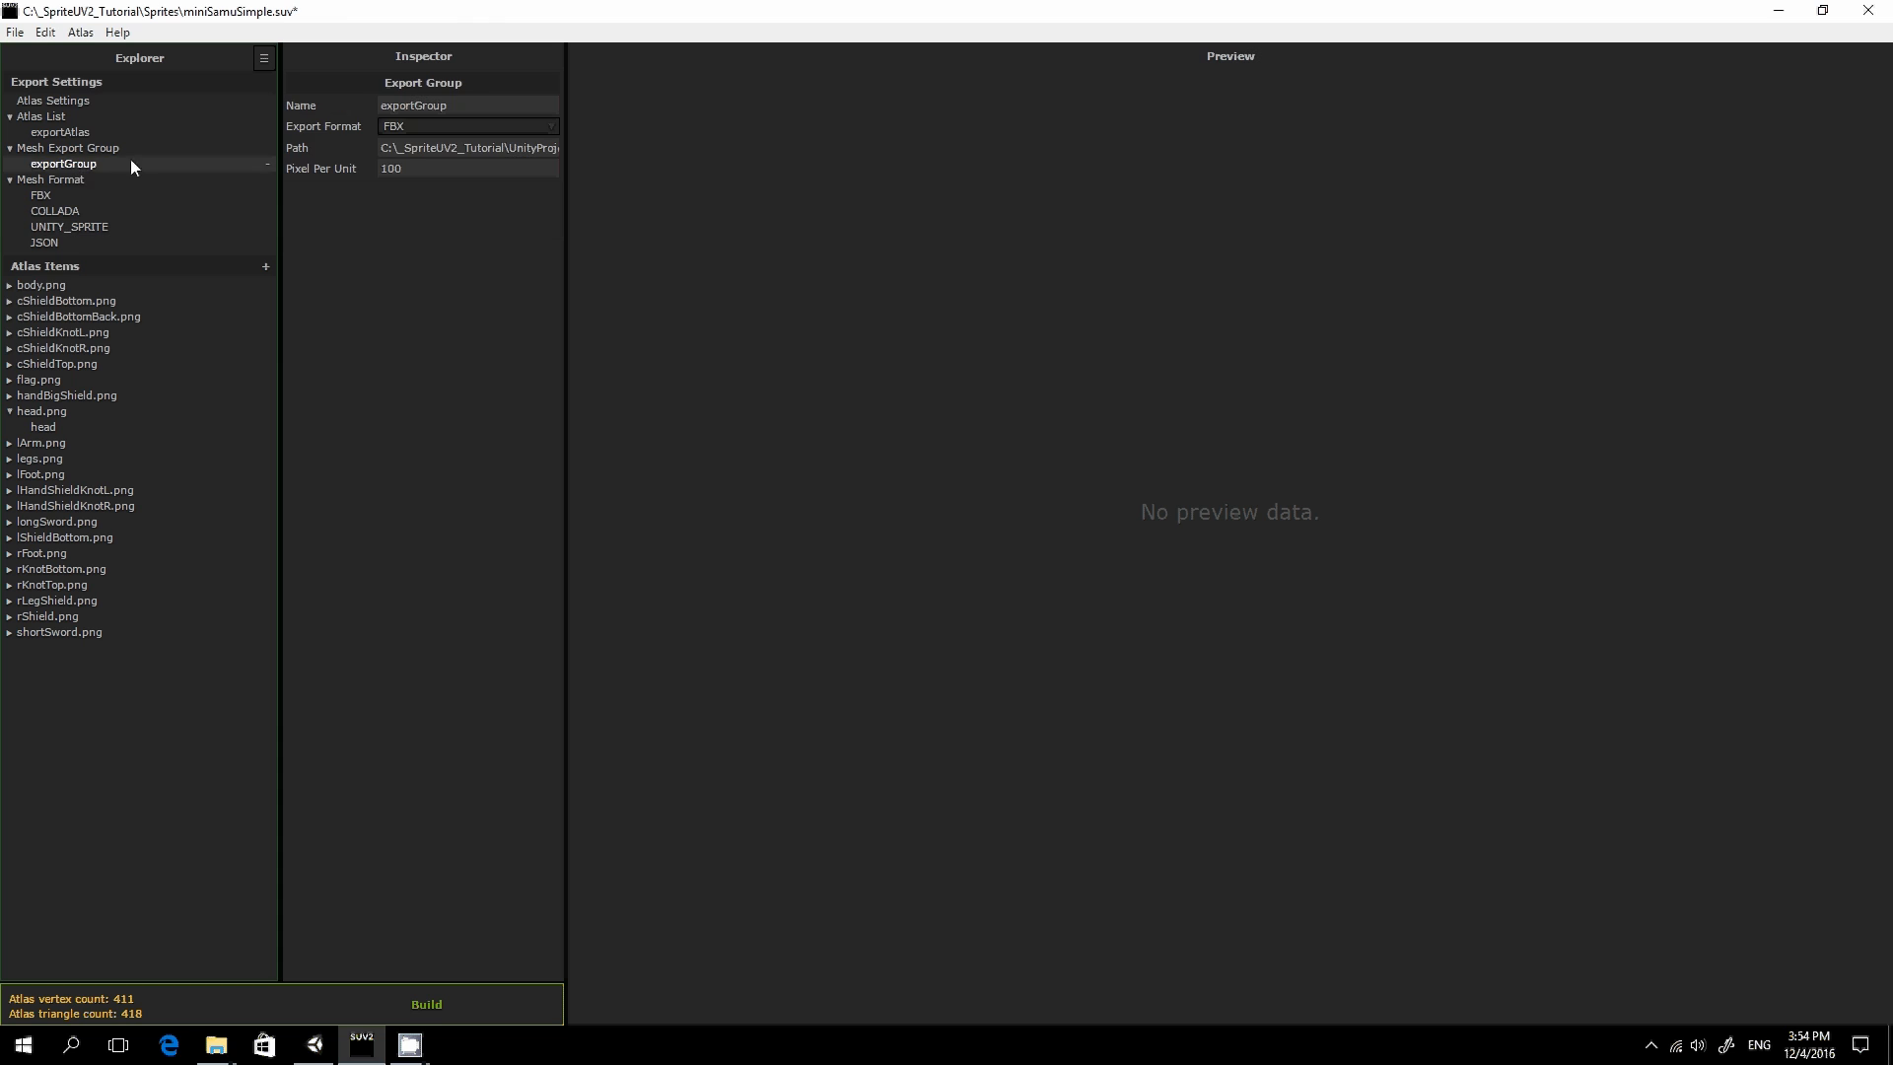
pyautogui.click(410, 126)
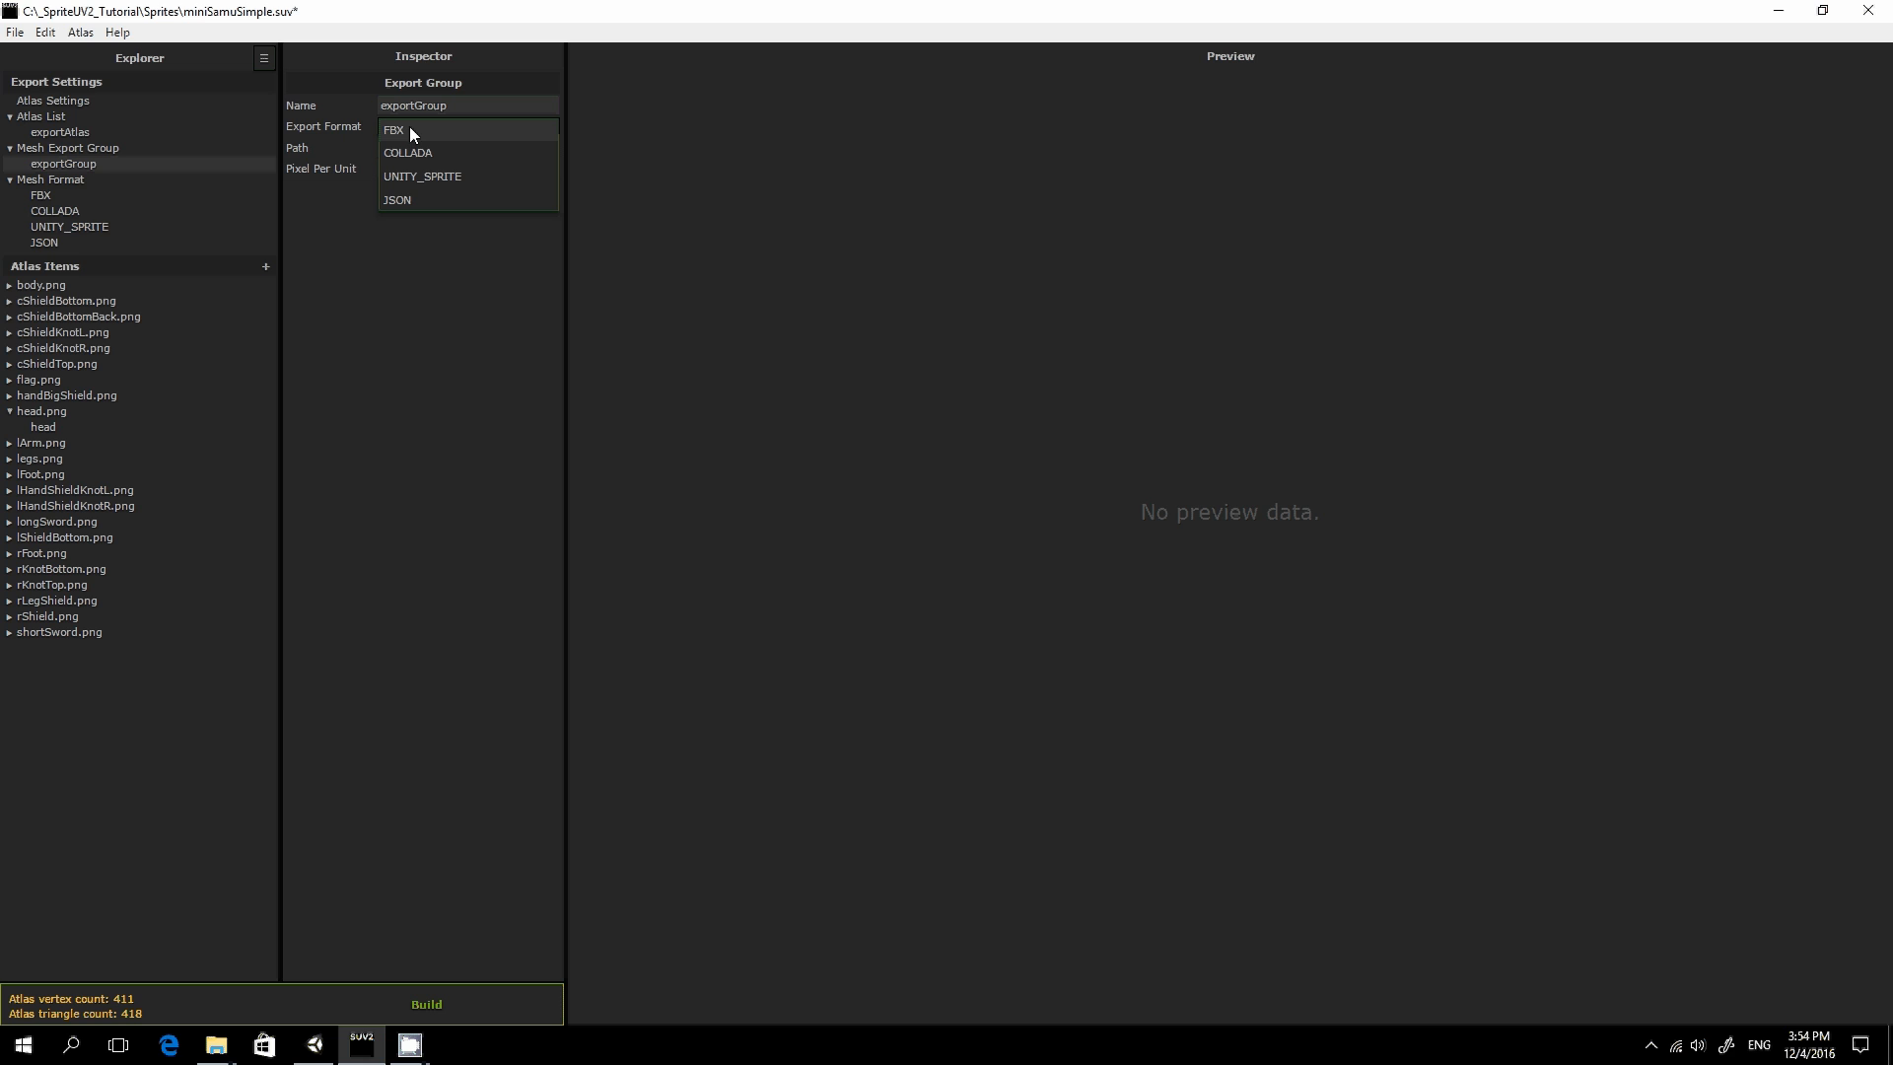
pyautogui.click(410, 129)
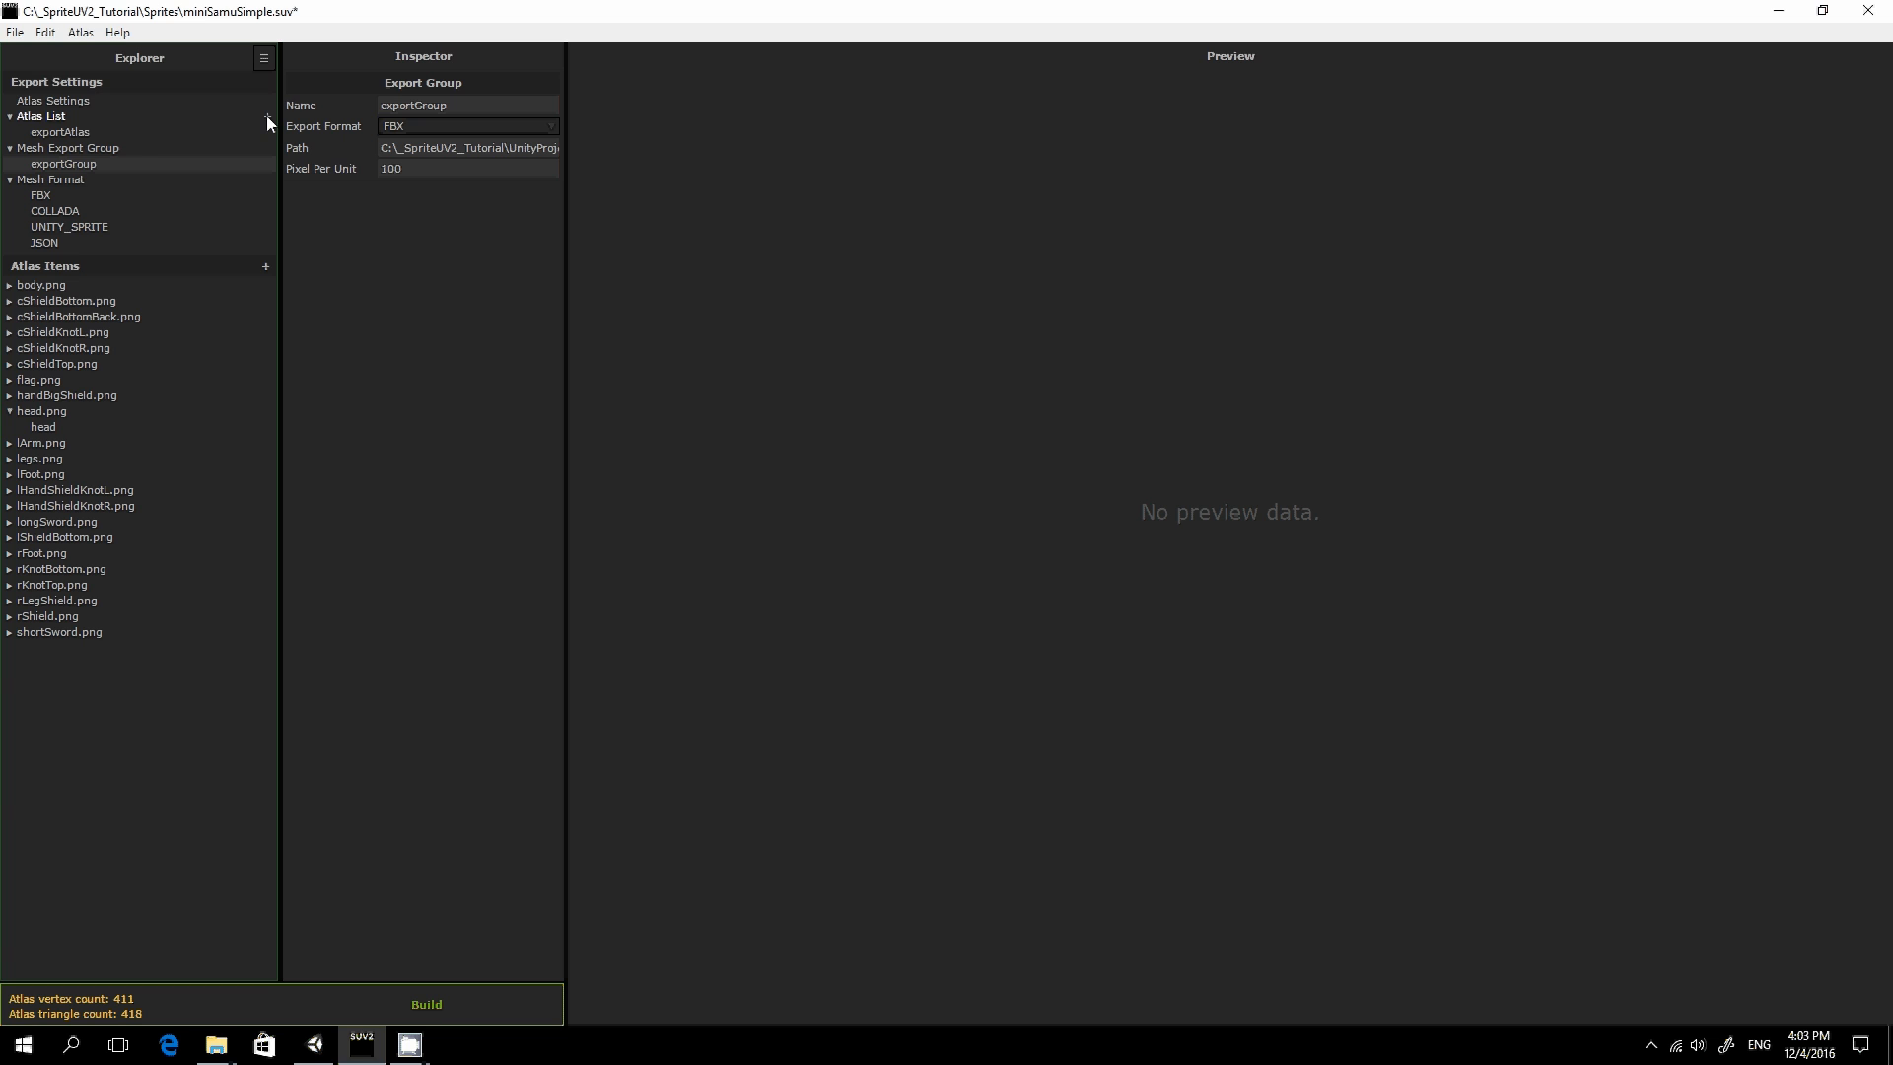
# Add a second atlas to the Atlas List and name it exportAtlas_Normal
pyautogui.click(267, 115)
pyautogui.click(487, 104)
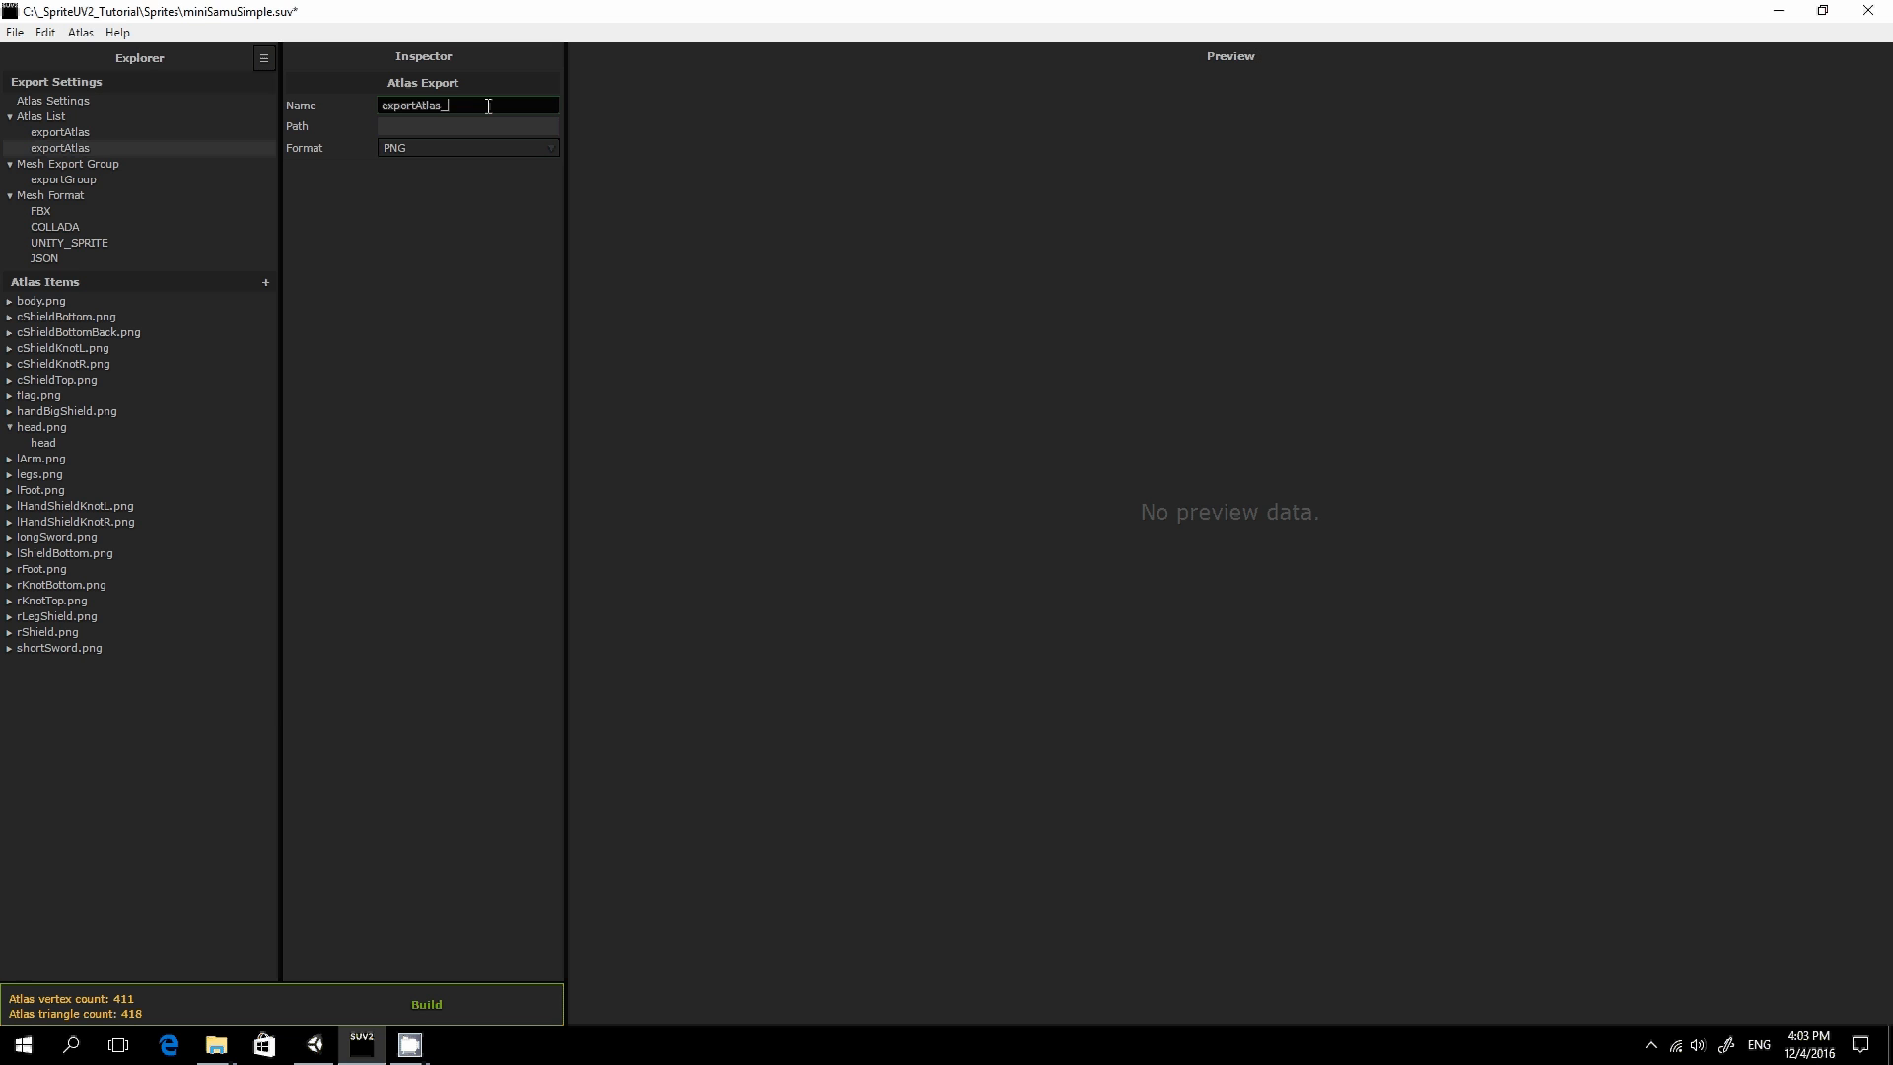
pyautogui.write('Normal')
# Copy the export path of exportAtlas into the path of exportAtlas_Normal
pyautogui.click(424, 127)
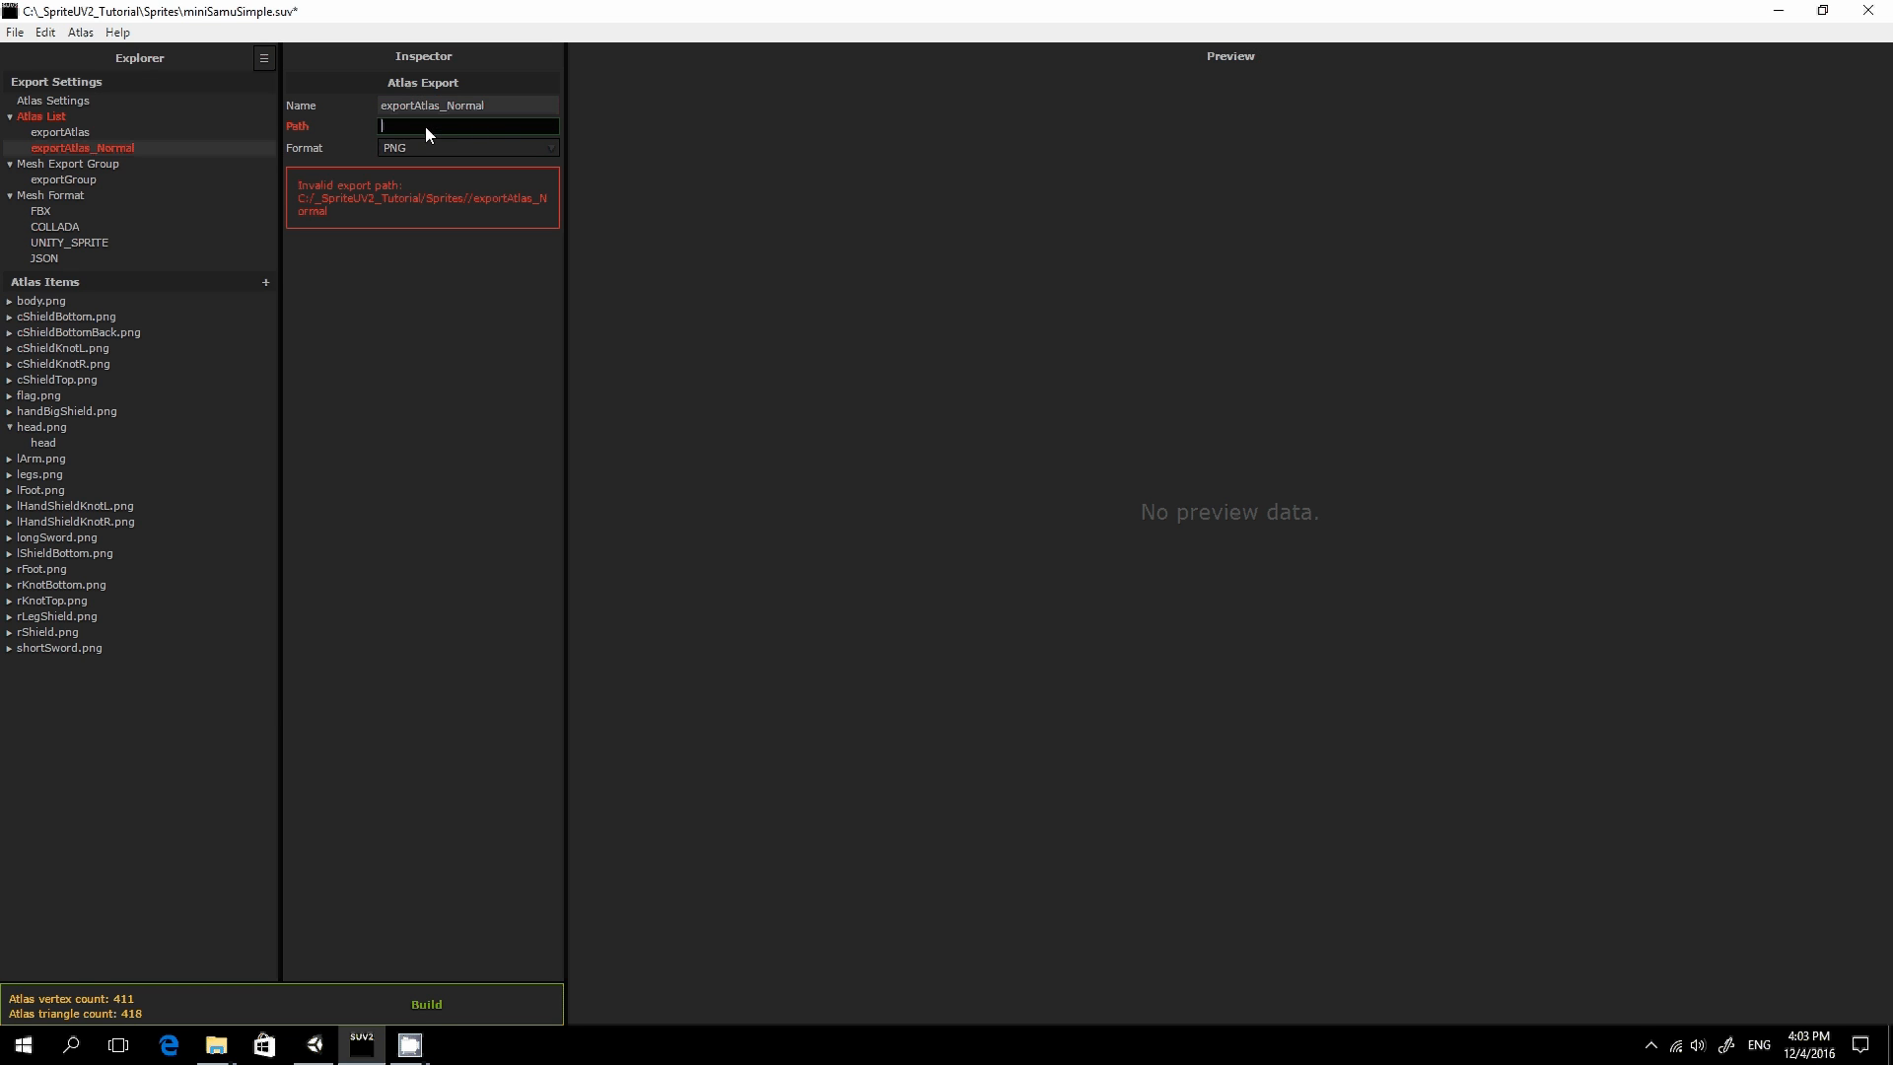
pyautogui.click(142, 132)
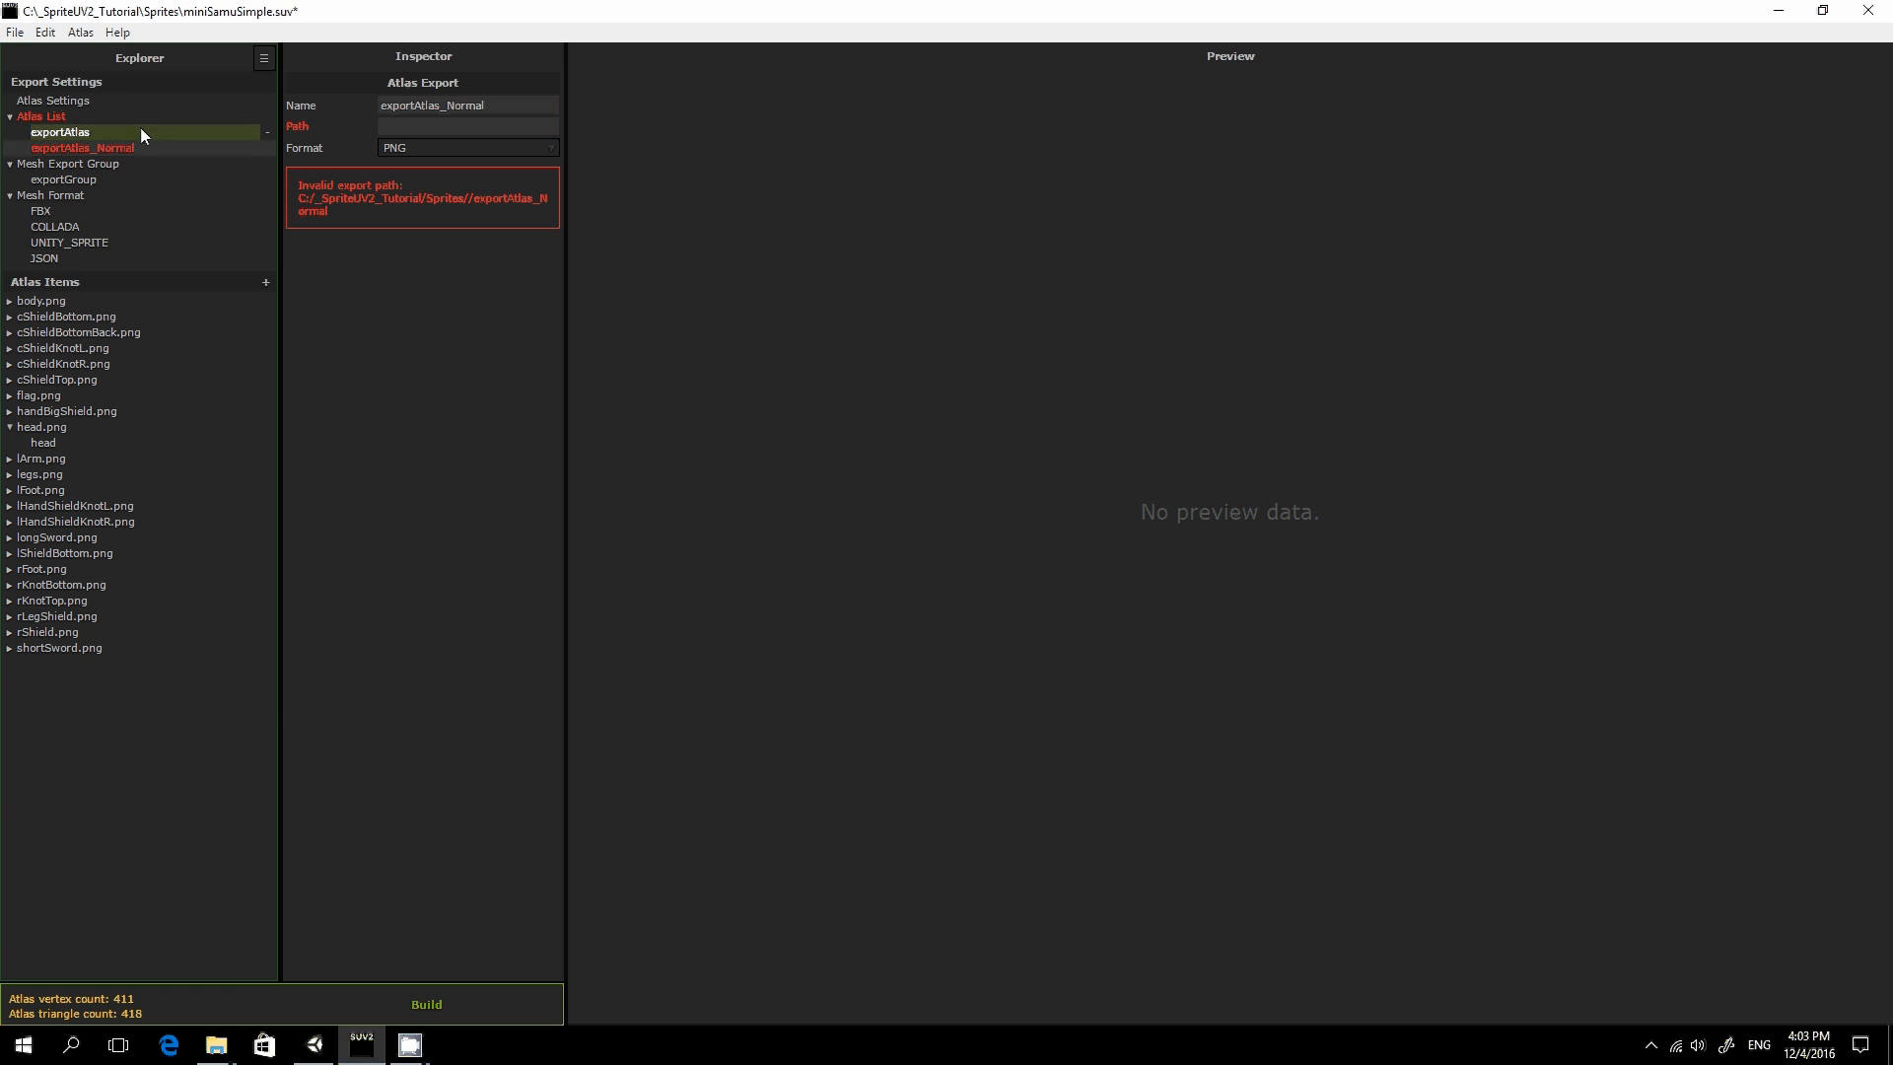
pyautogui.click(496, 126)
pyautogui.hotkey('ctrl', 'a')
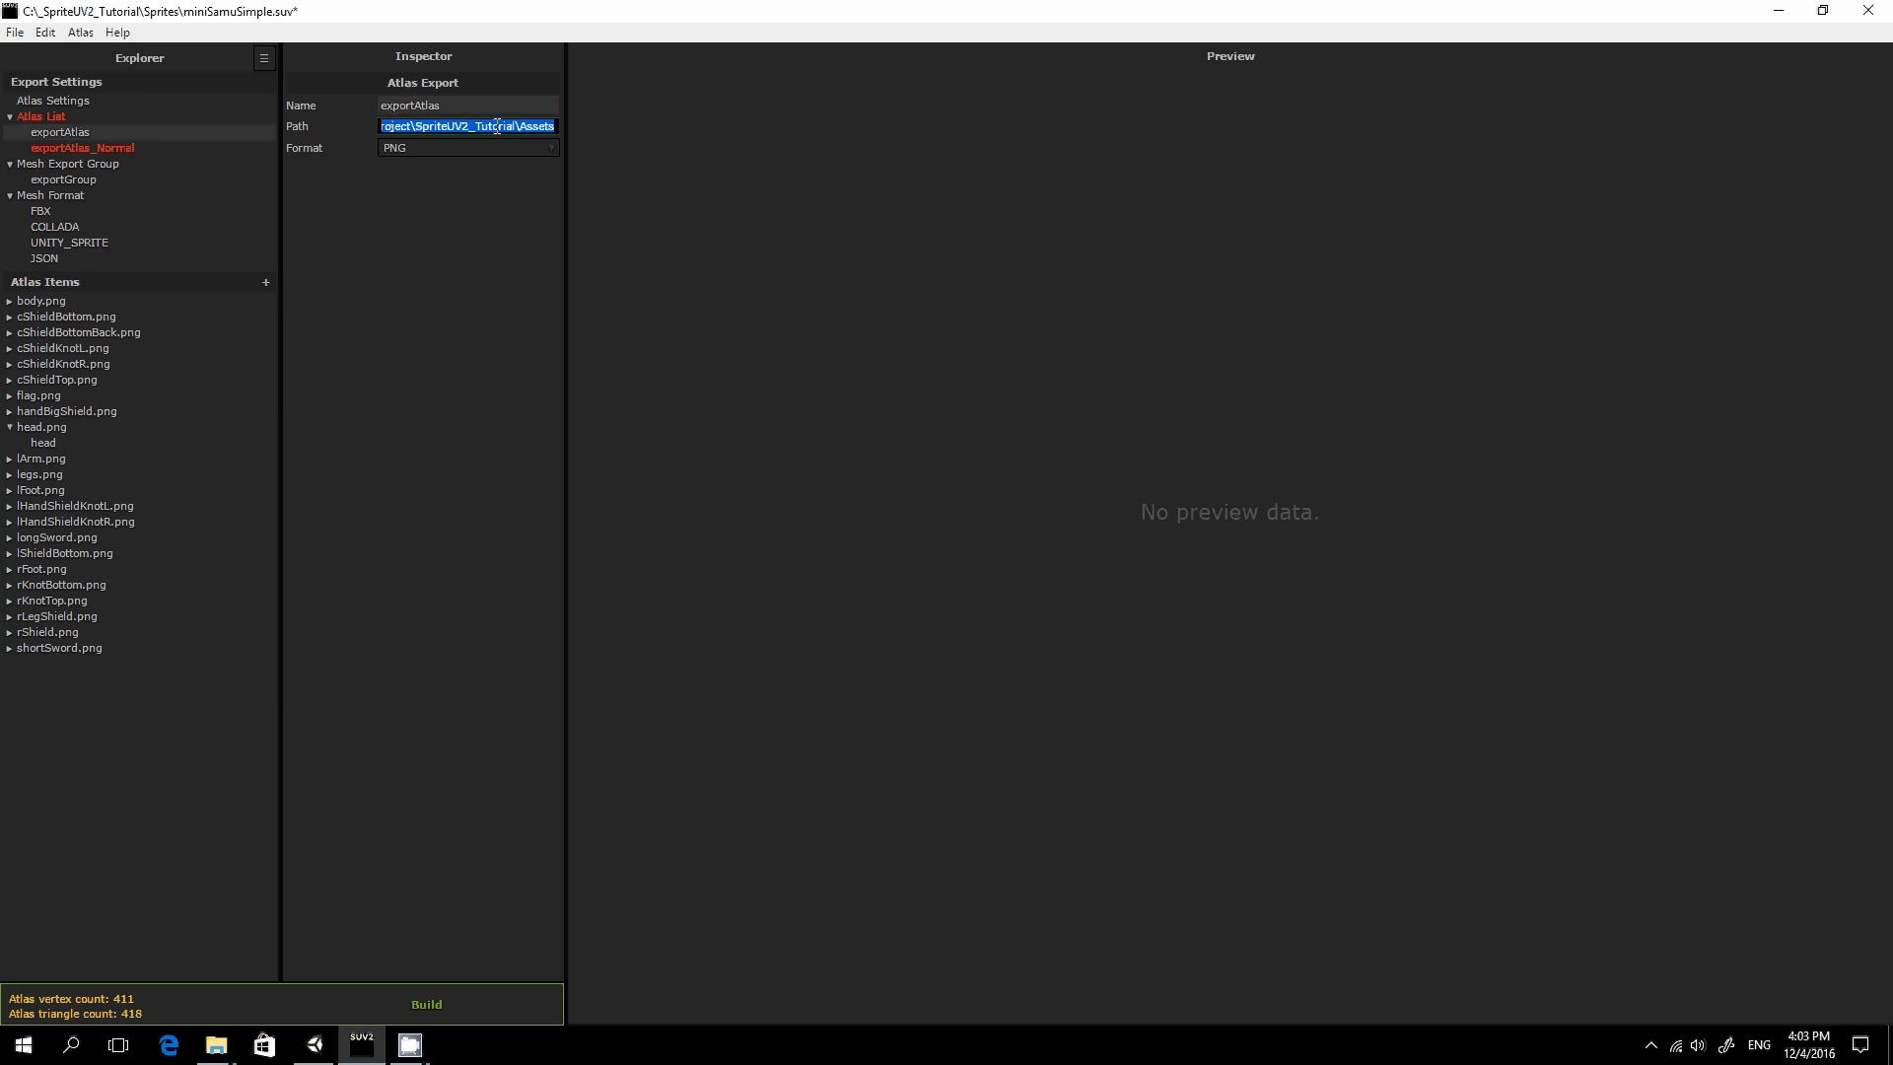
pyautogui.click(106, 149)
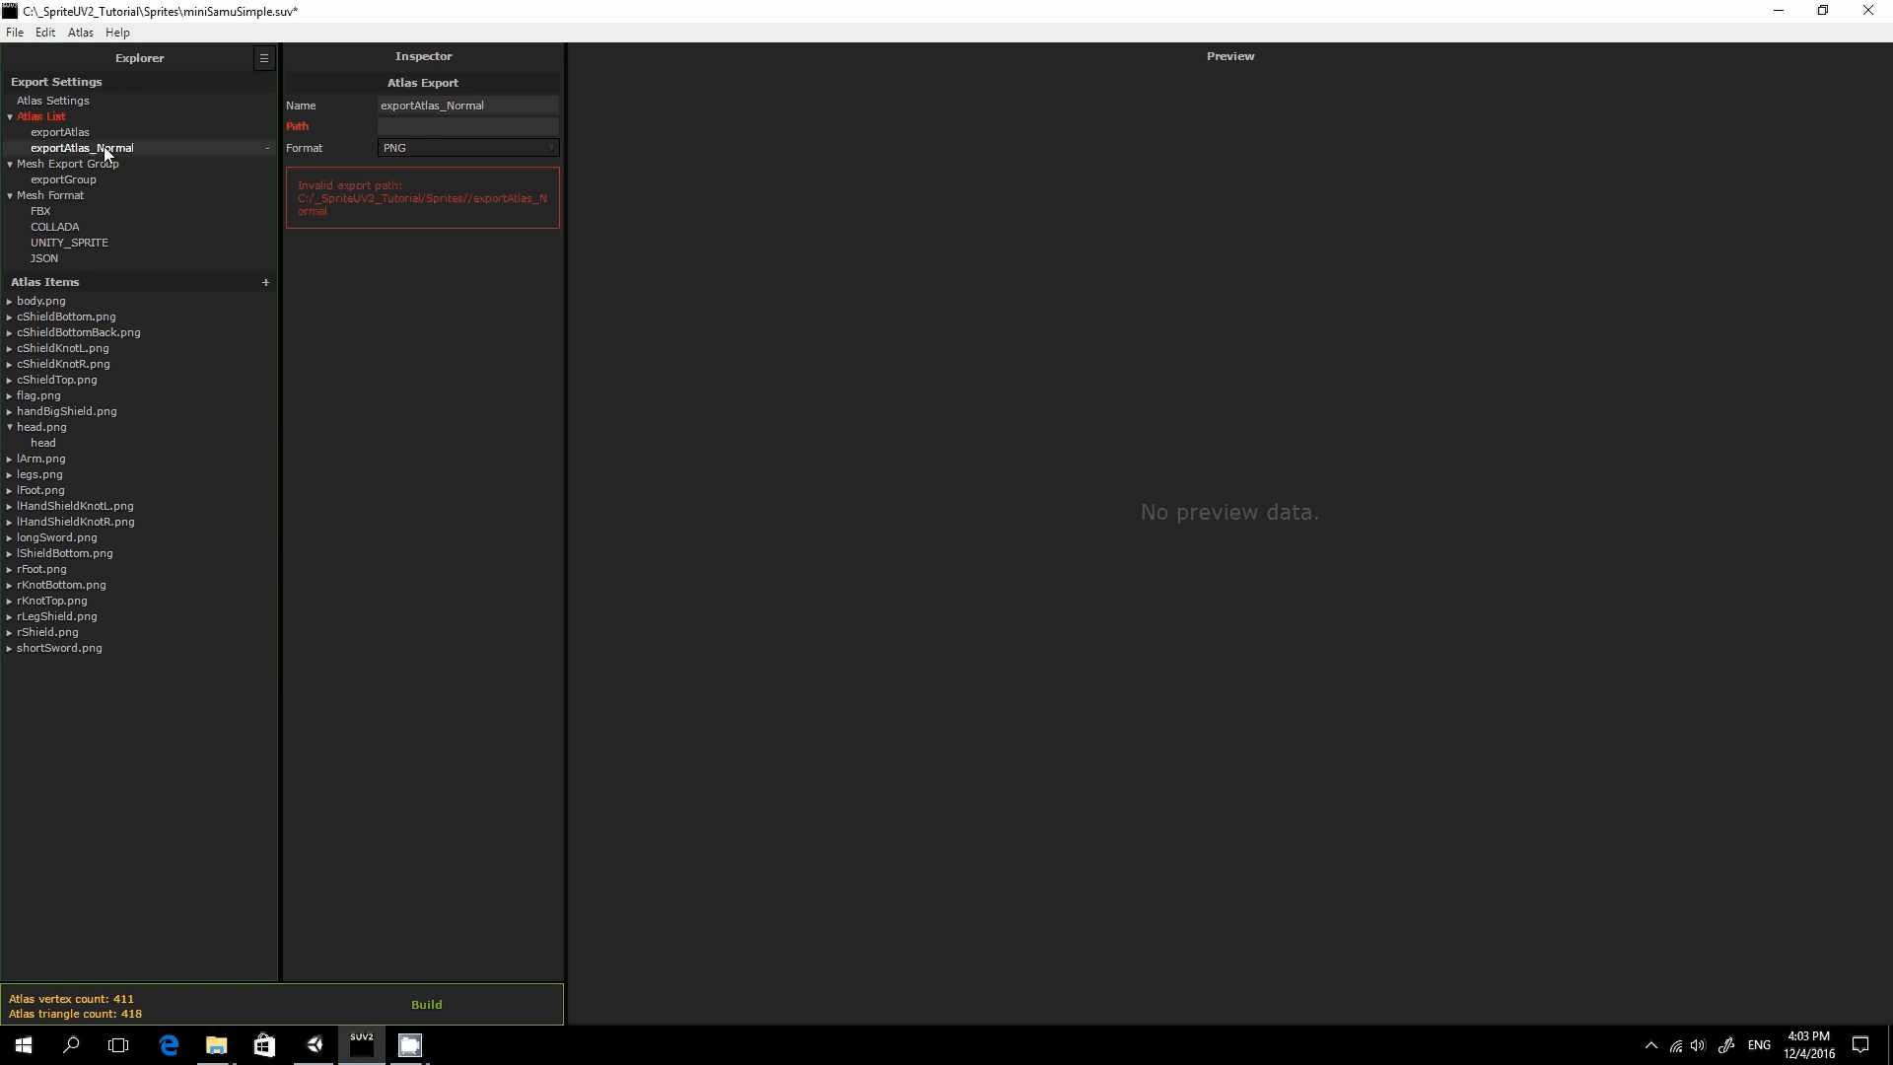
pyautogui.click(420, 126)
pyautogui.hotkey('ctrl', 'v')
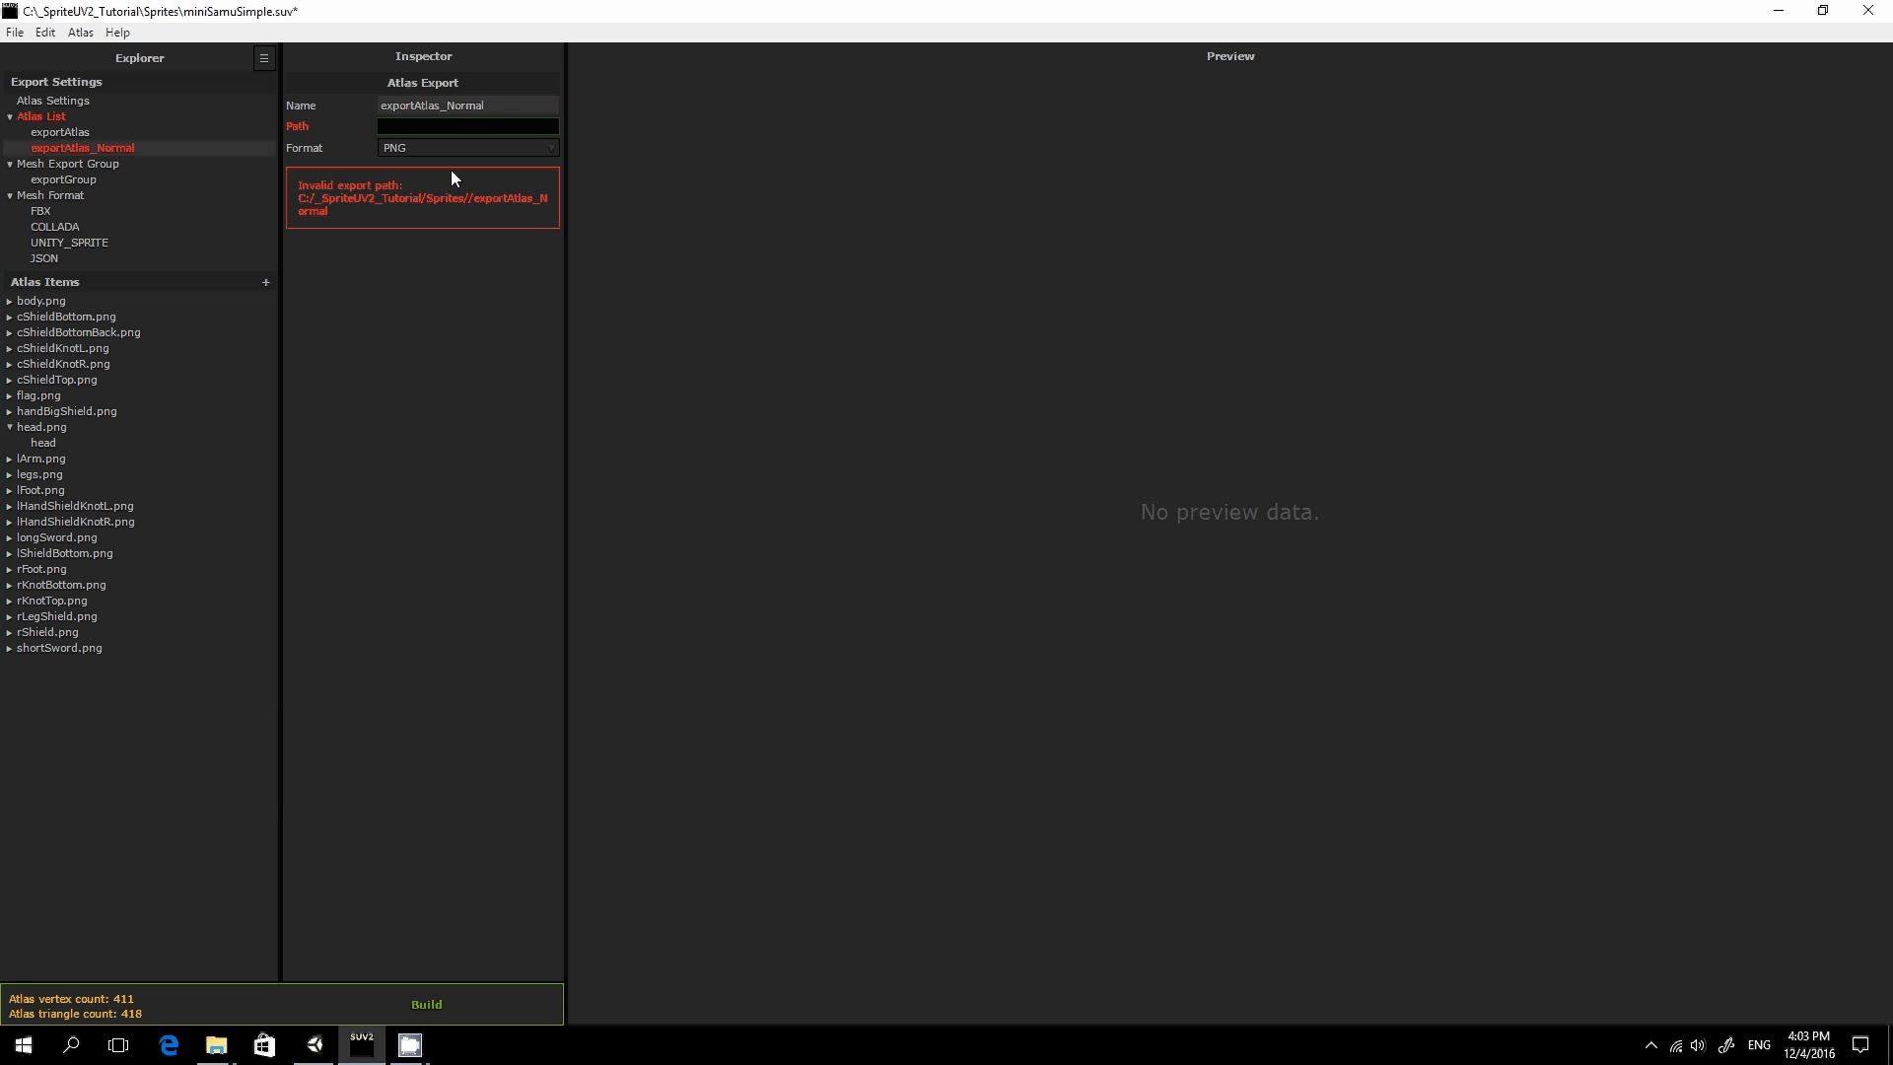
pyautogui.press('Return')
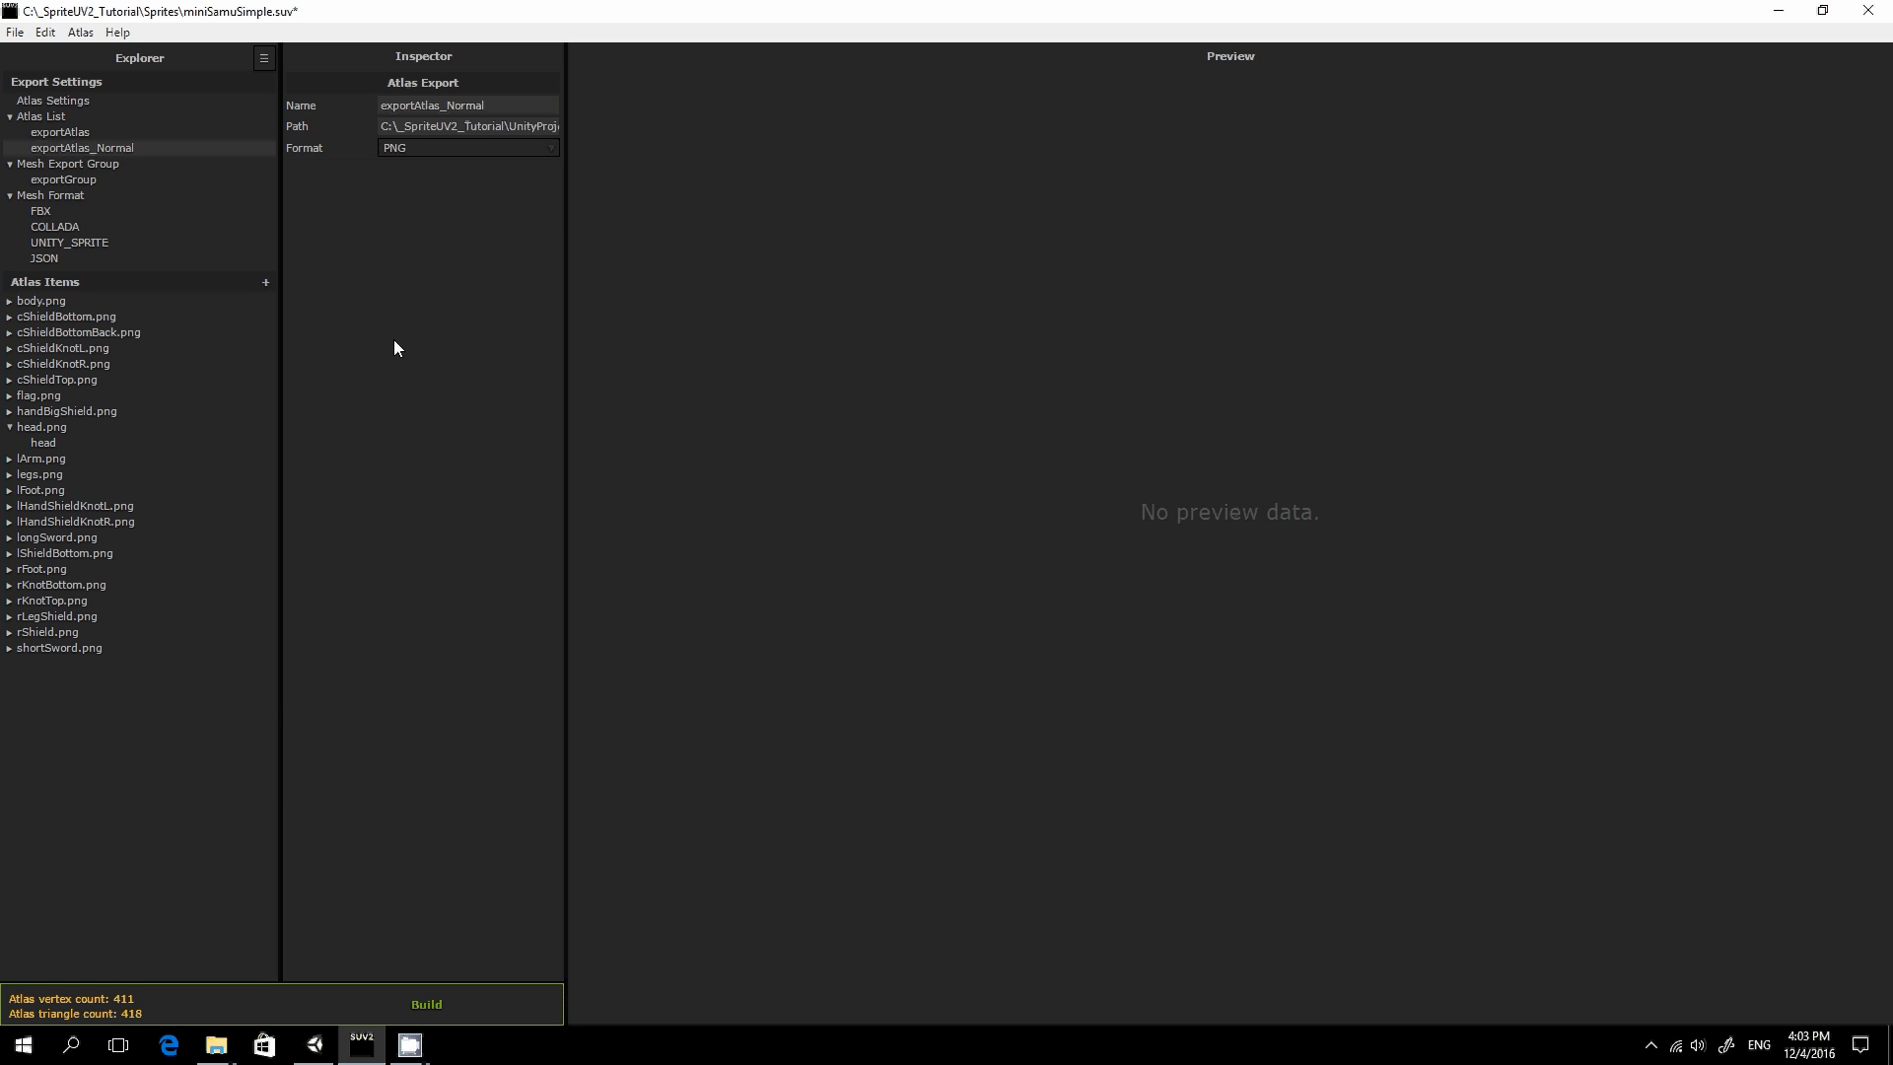
# Add a second export image to head.png and assign it to the exportAtlas_Normal atlas
pyautogui.click(63, 427)
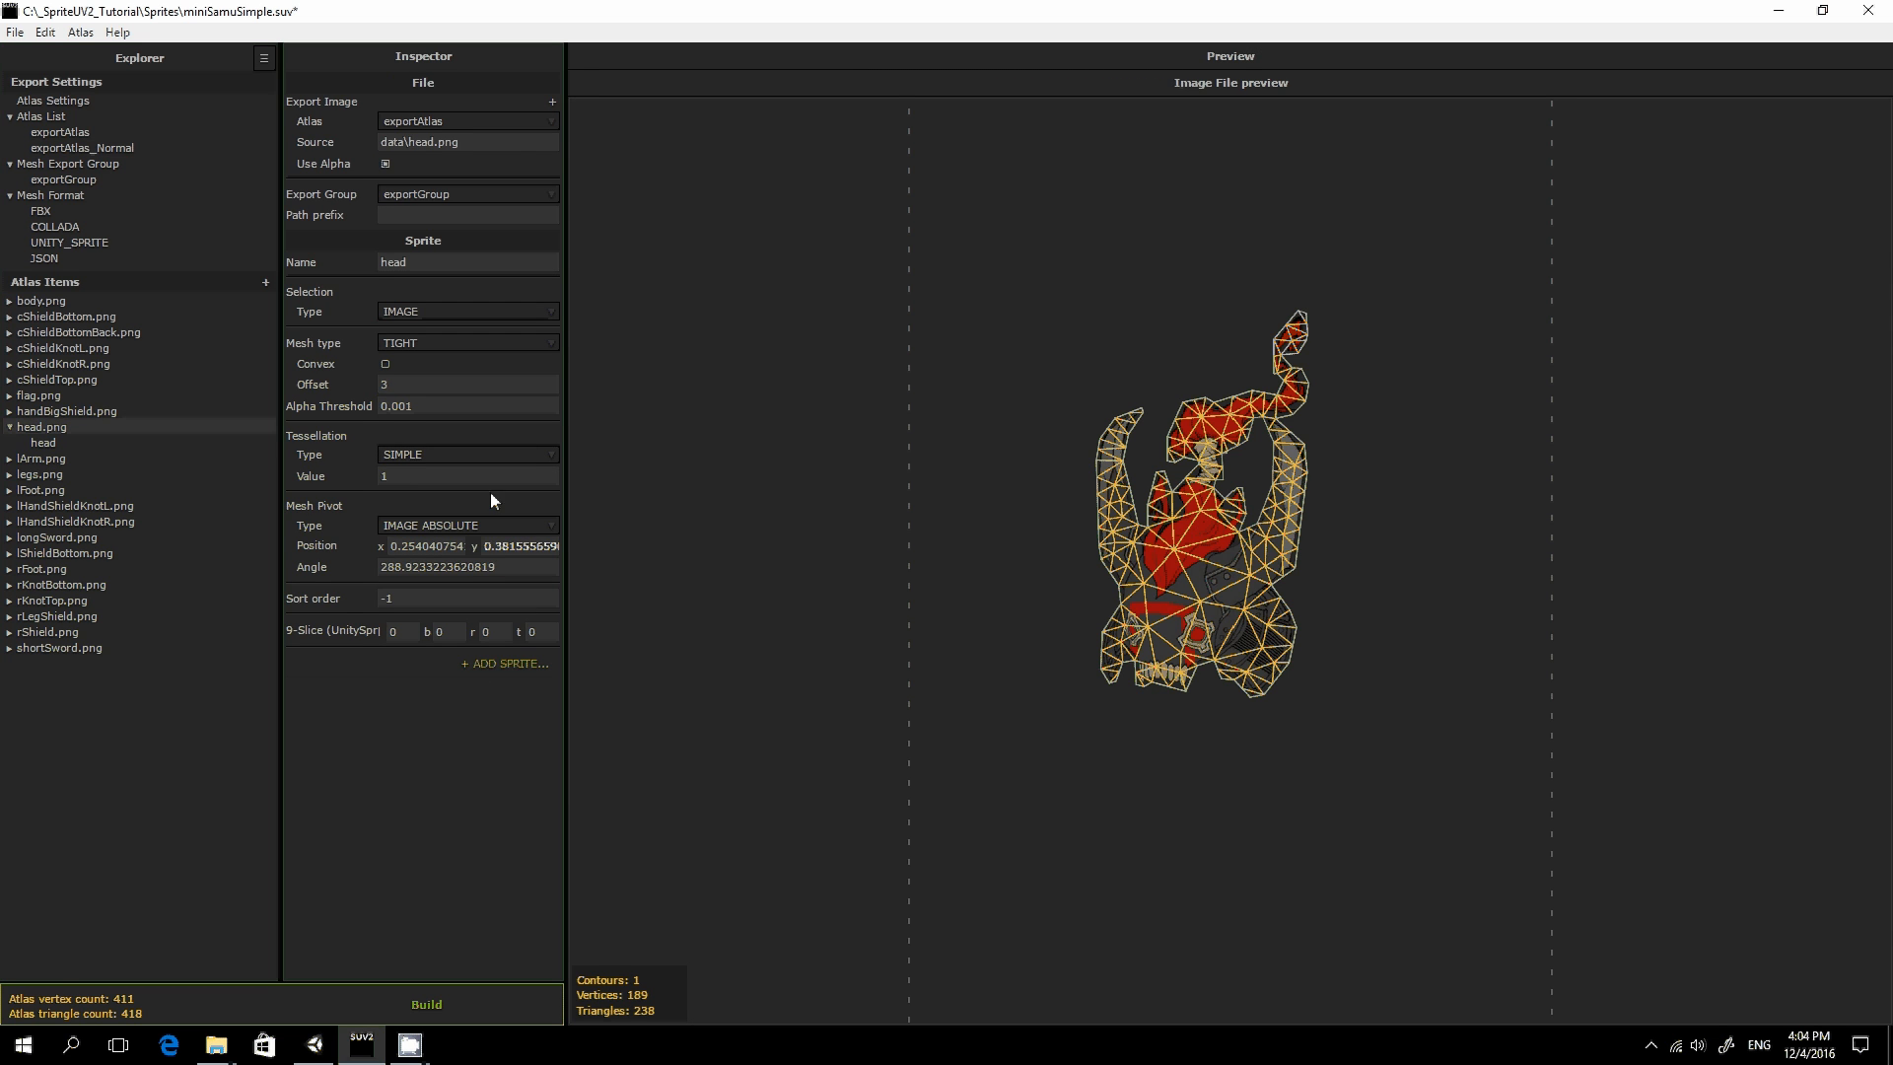
pyautogui.click(552, 101)
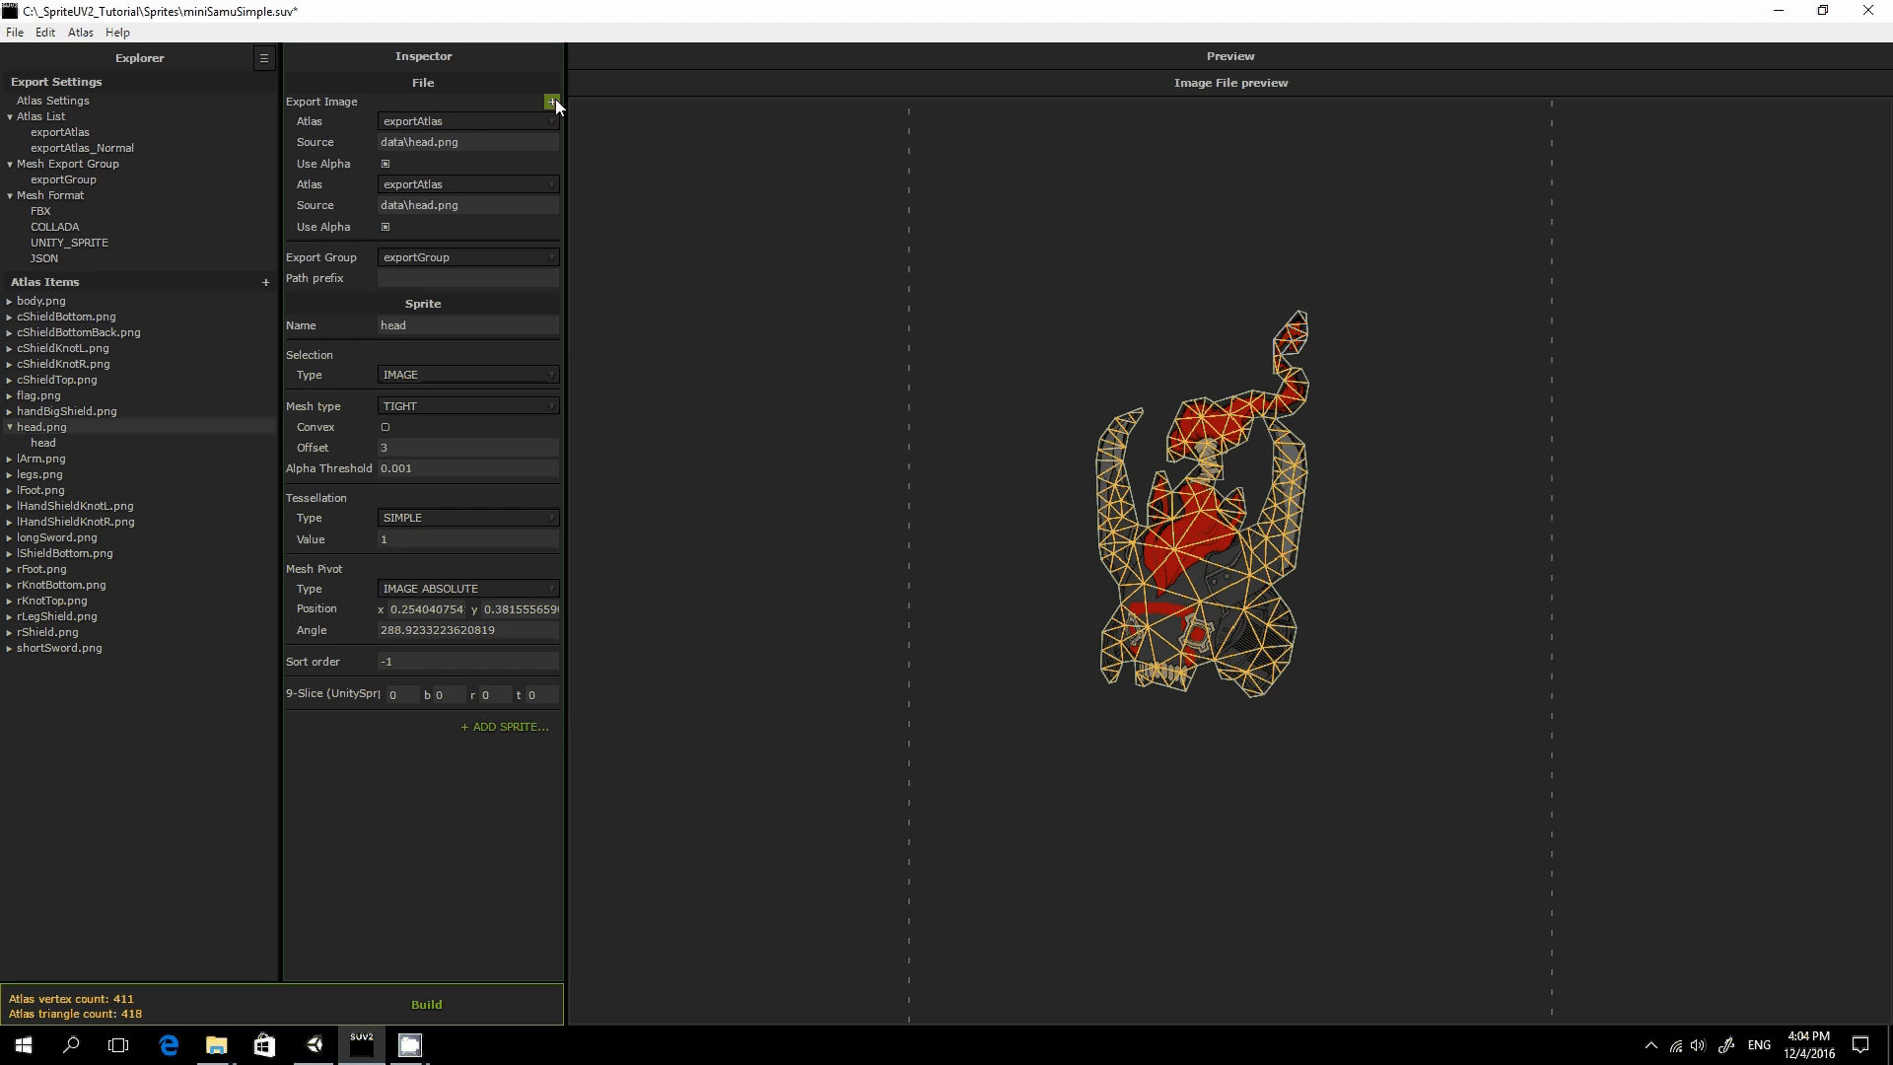
pyautogui.click(529, 179)
pyautogui.click(488, 205)
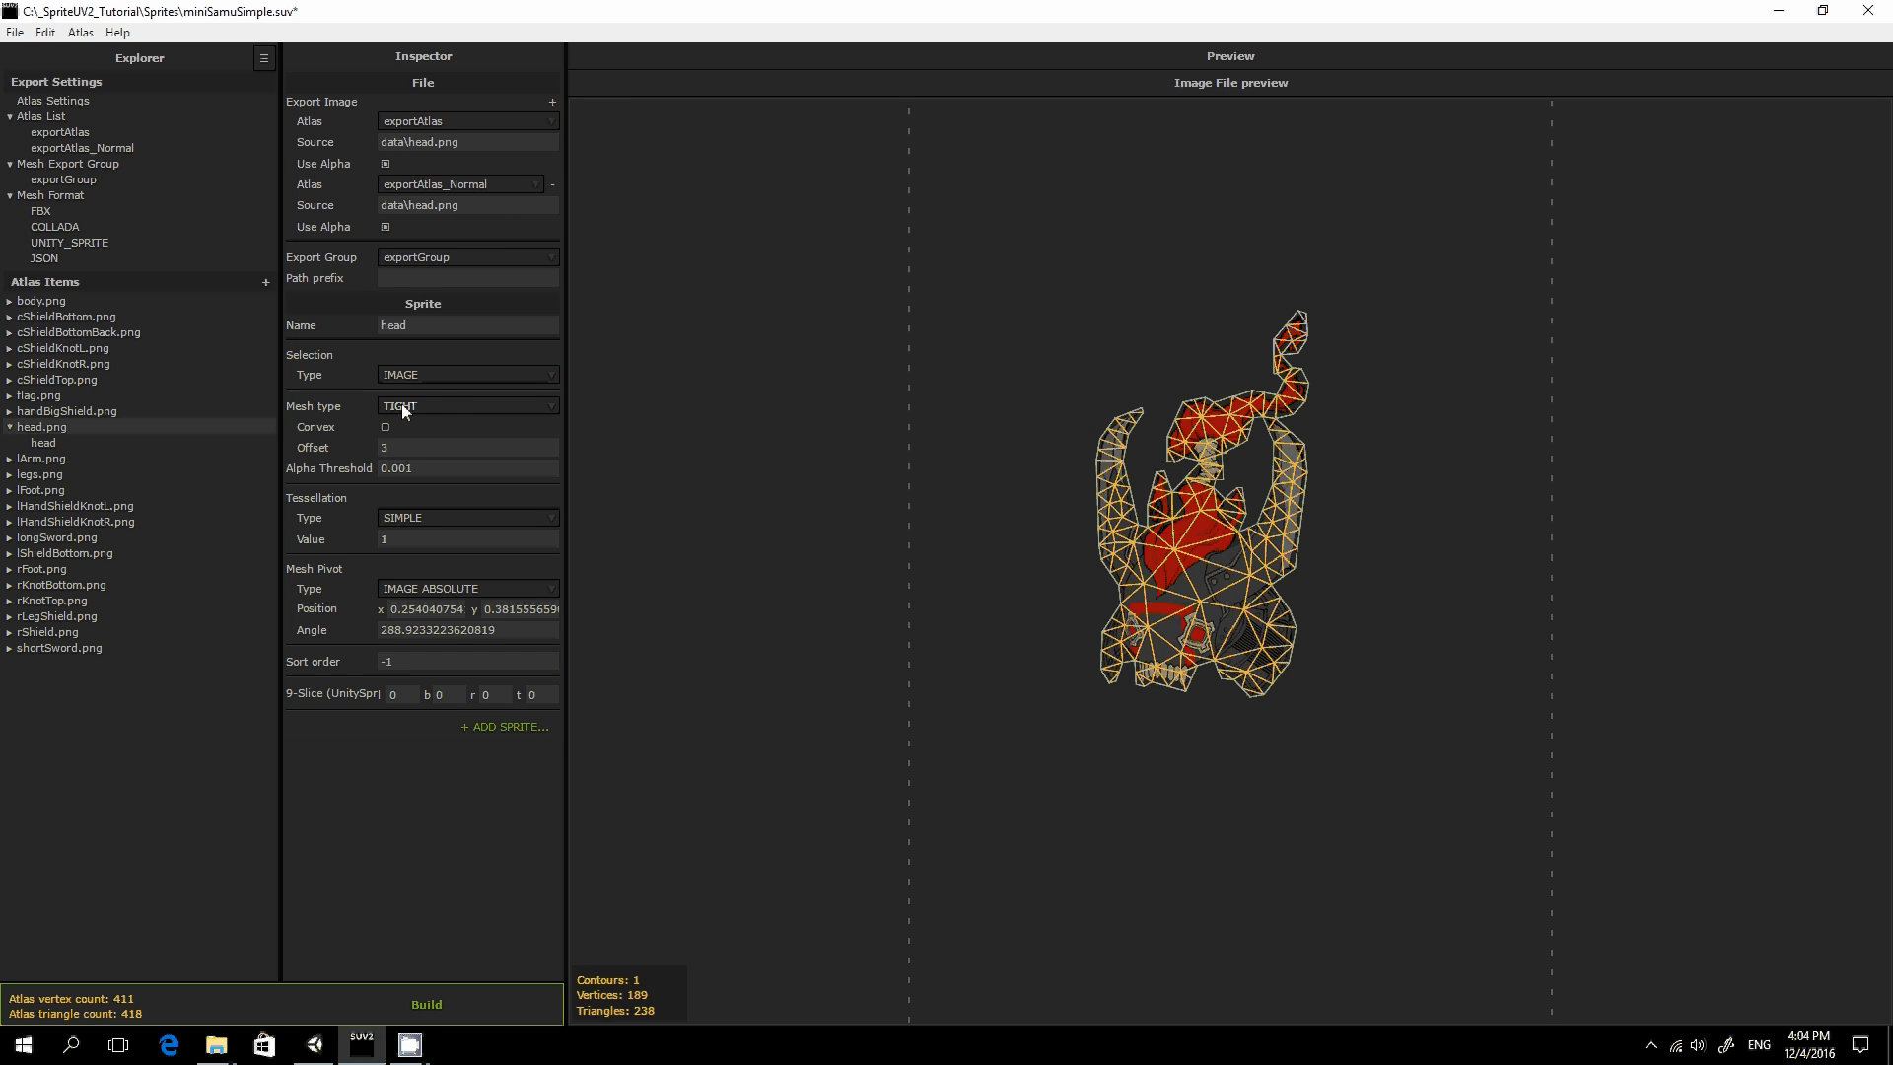
# Set the second export image's source to the head image in the data\normal folder
pyautogui.click(505, 205)
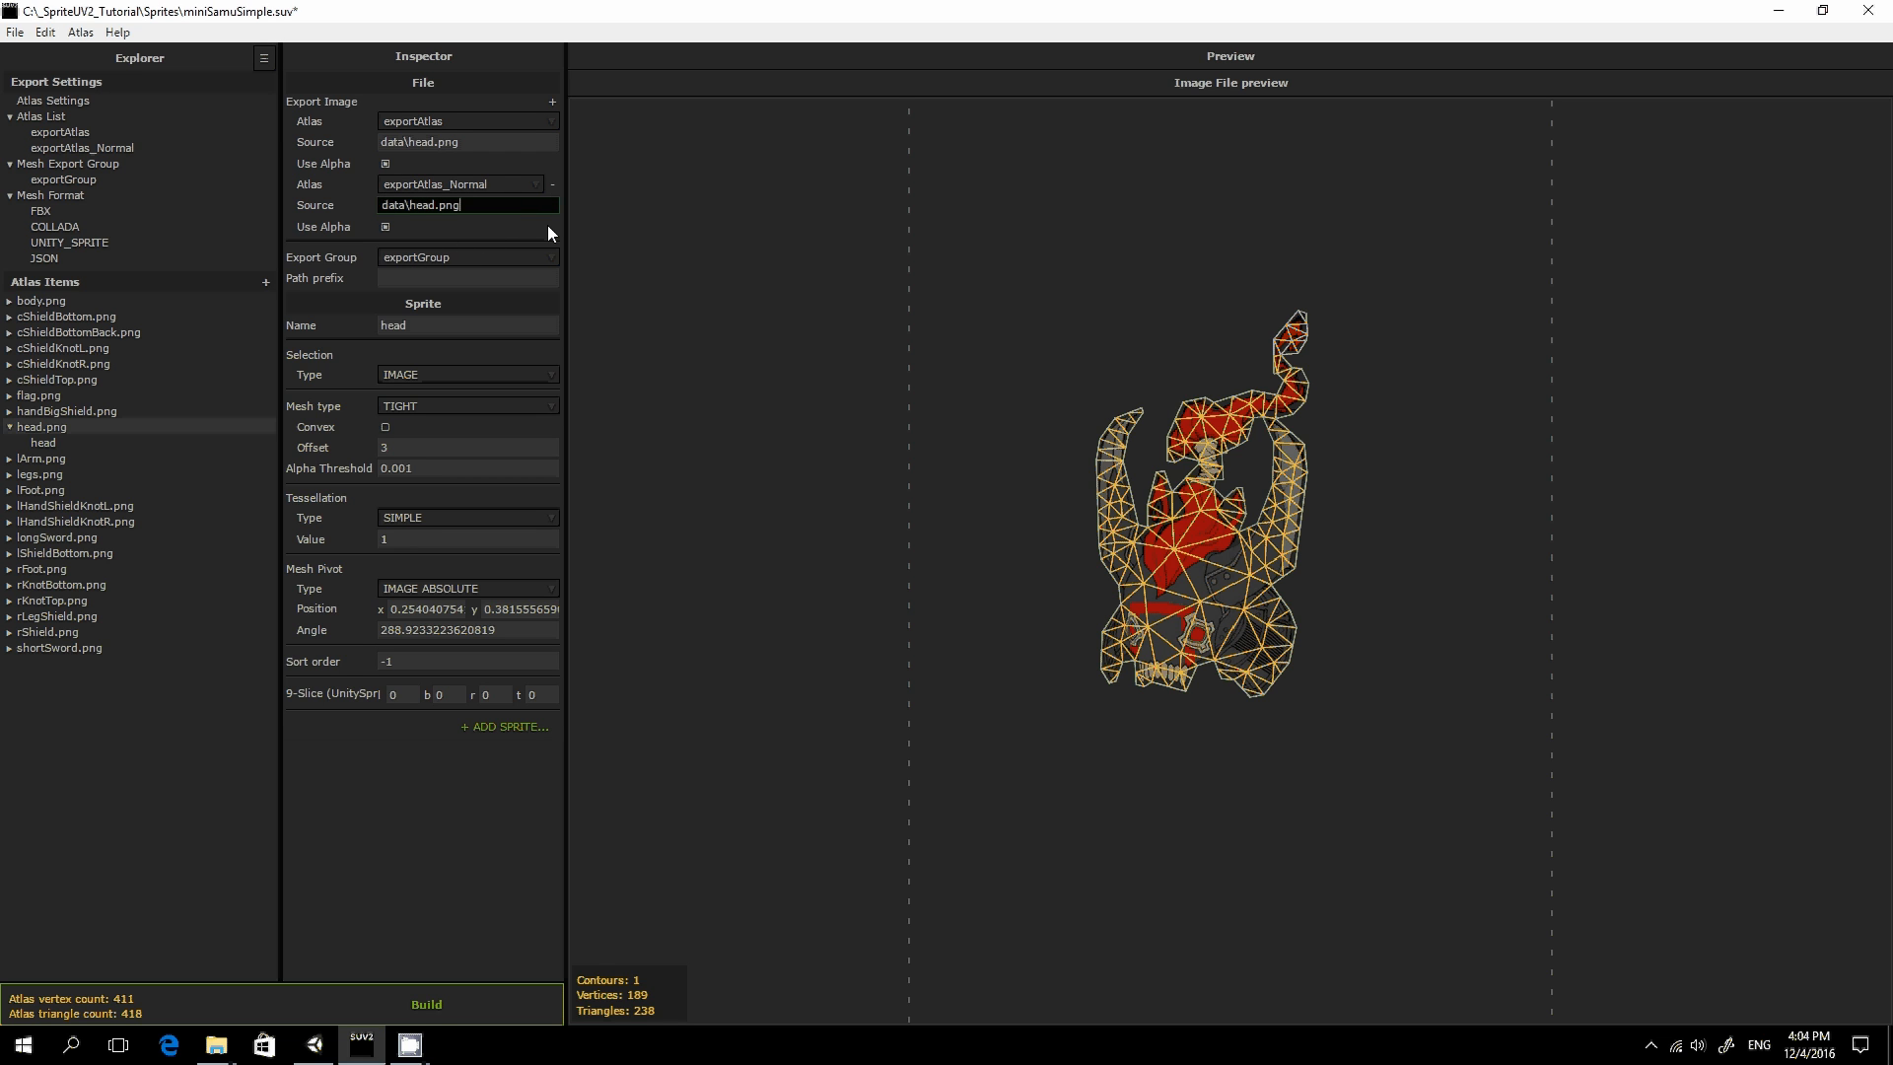
pyautogui.click(548, 225)
pyautogui.click(548, 205)
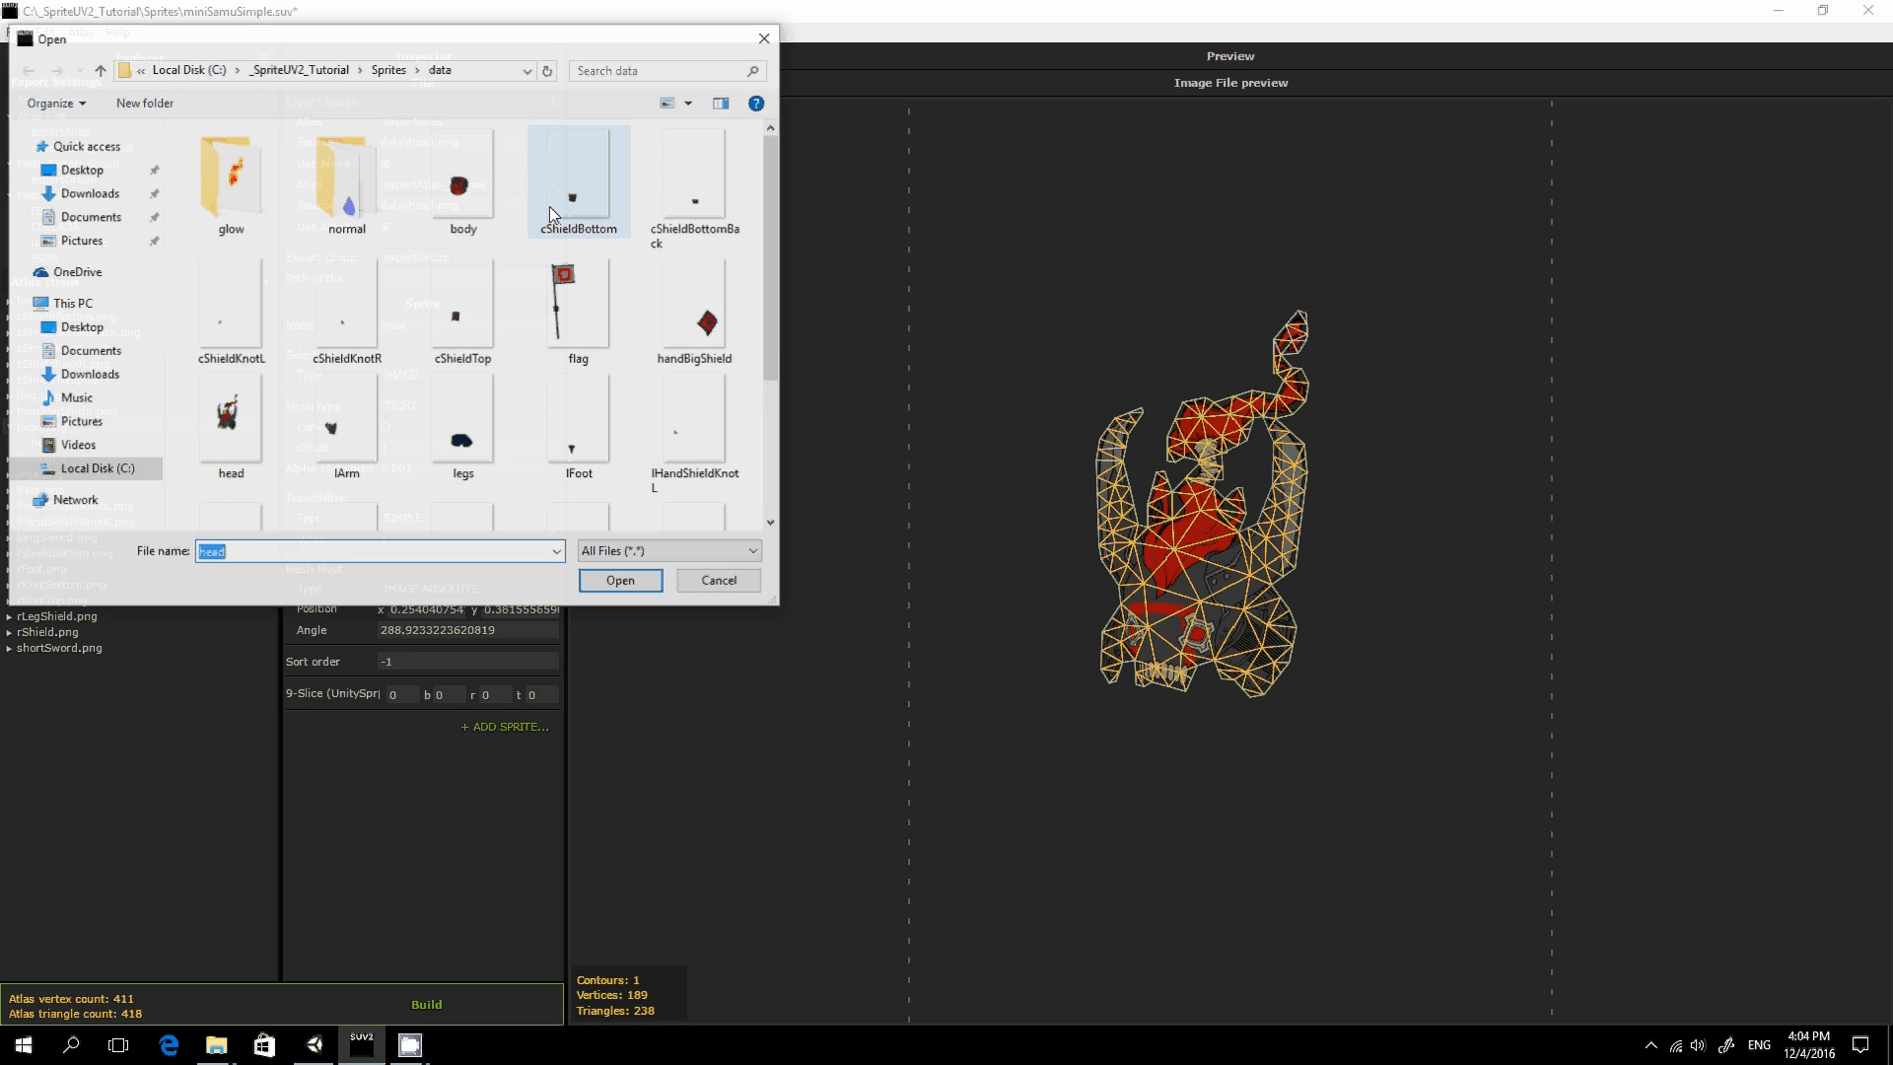
pyautogui.moveTo(411, 37); pyautogui.dragTo(802, 144)
pyautogui.doubleClick(696, 286)
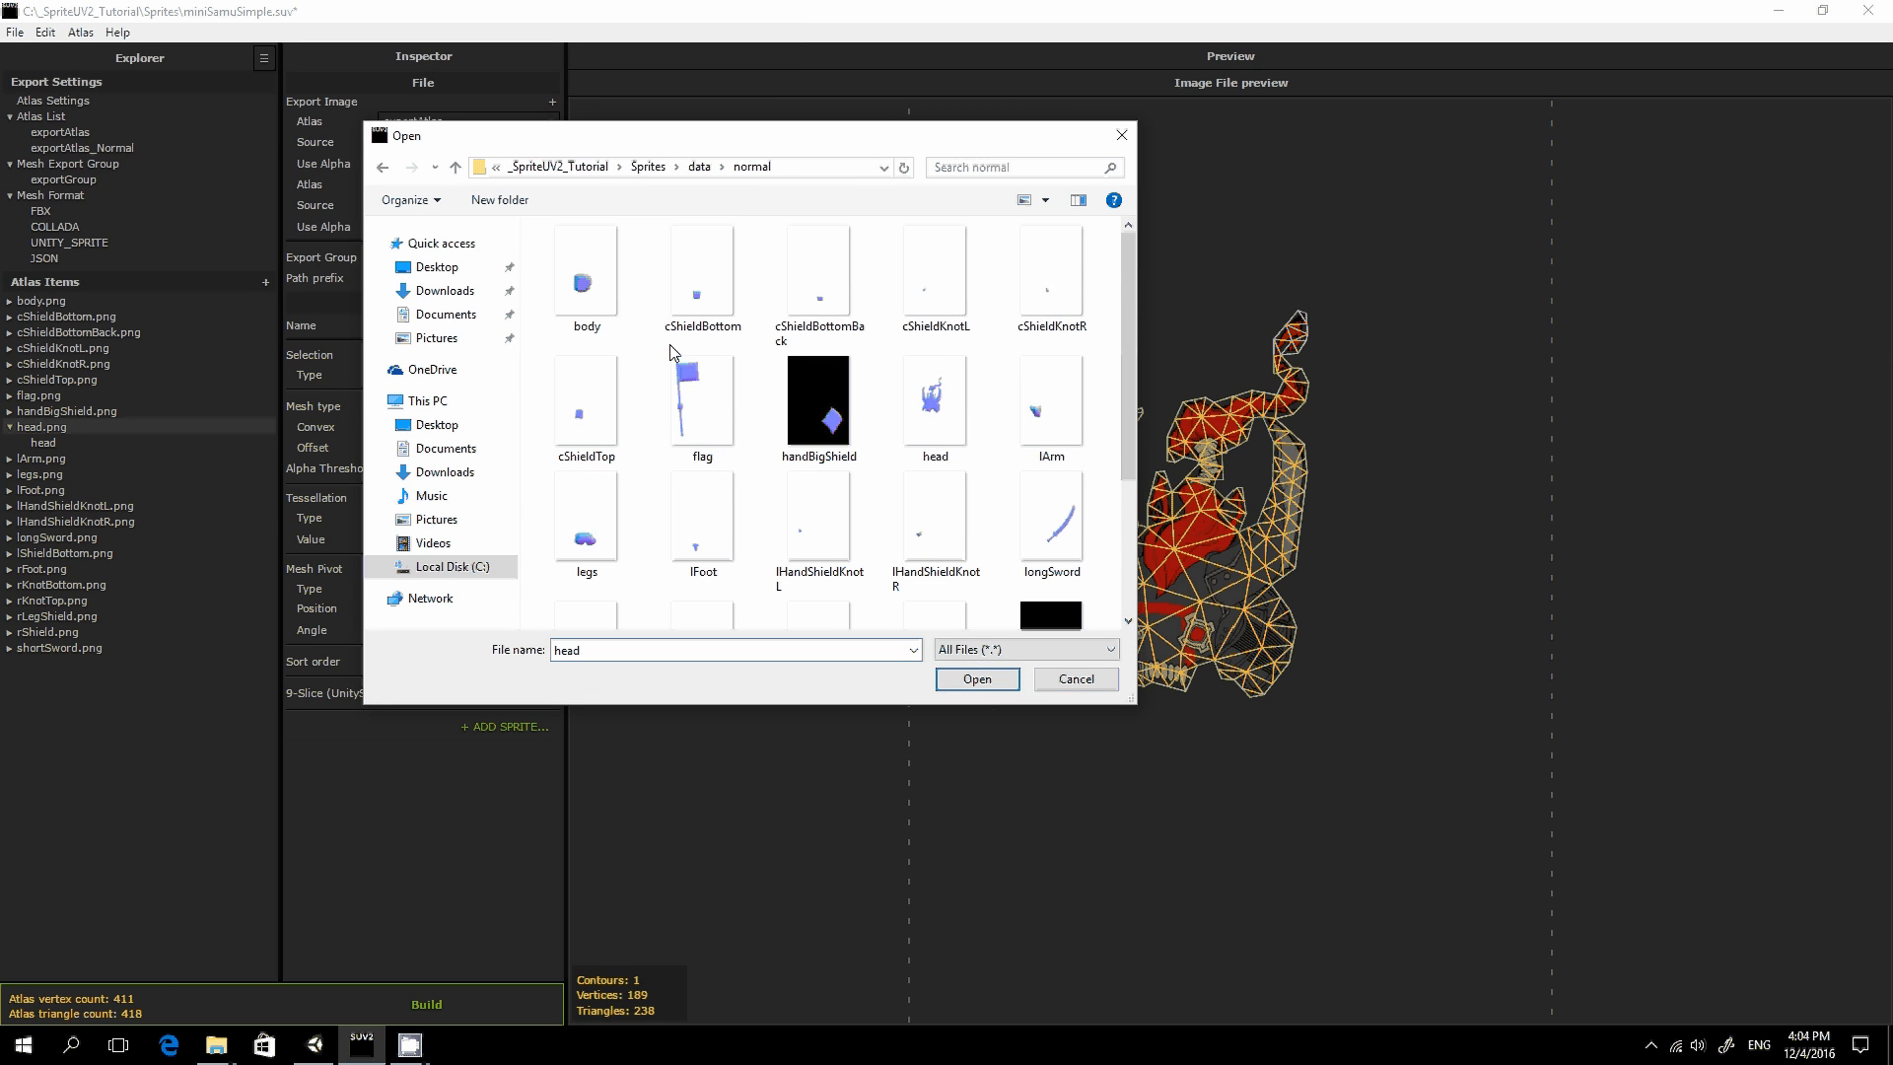
pyautogui.click(930, 404)
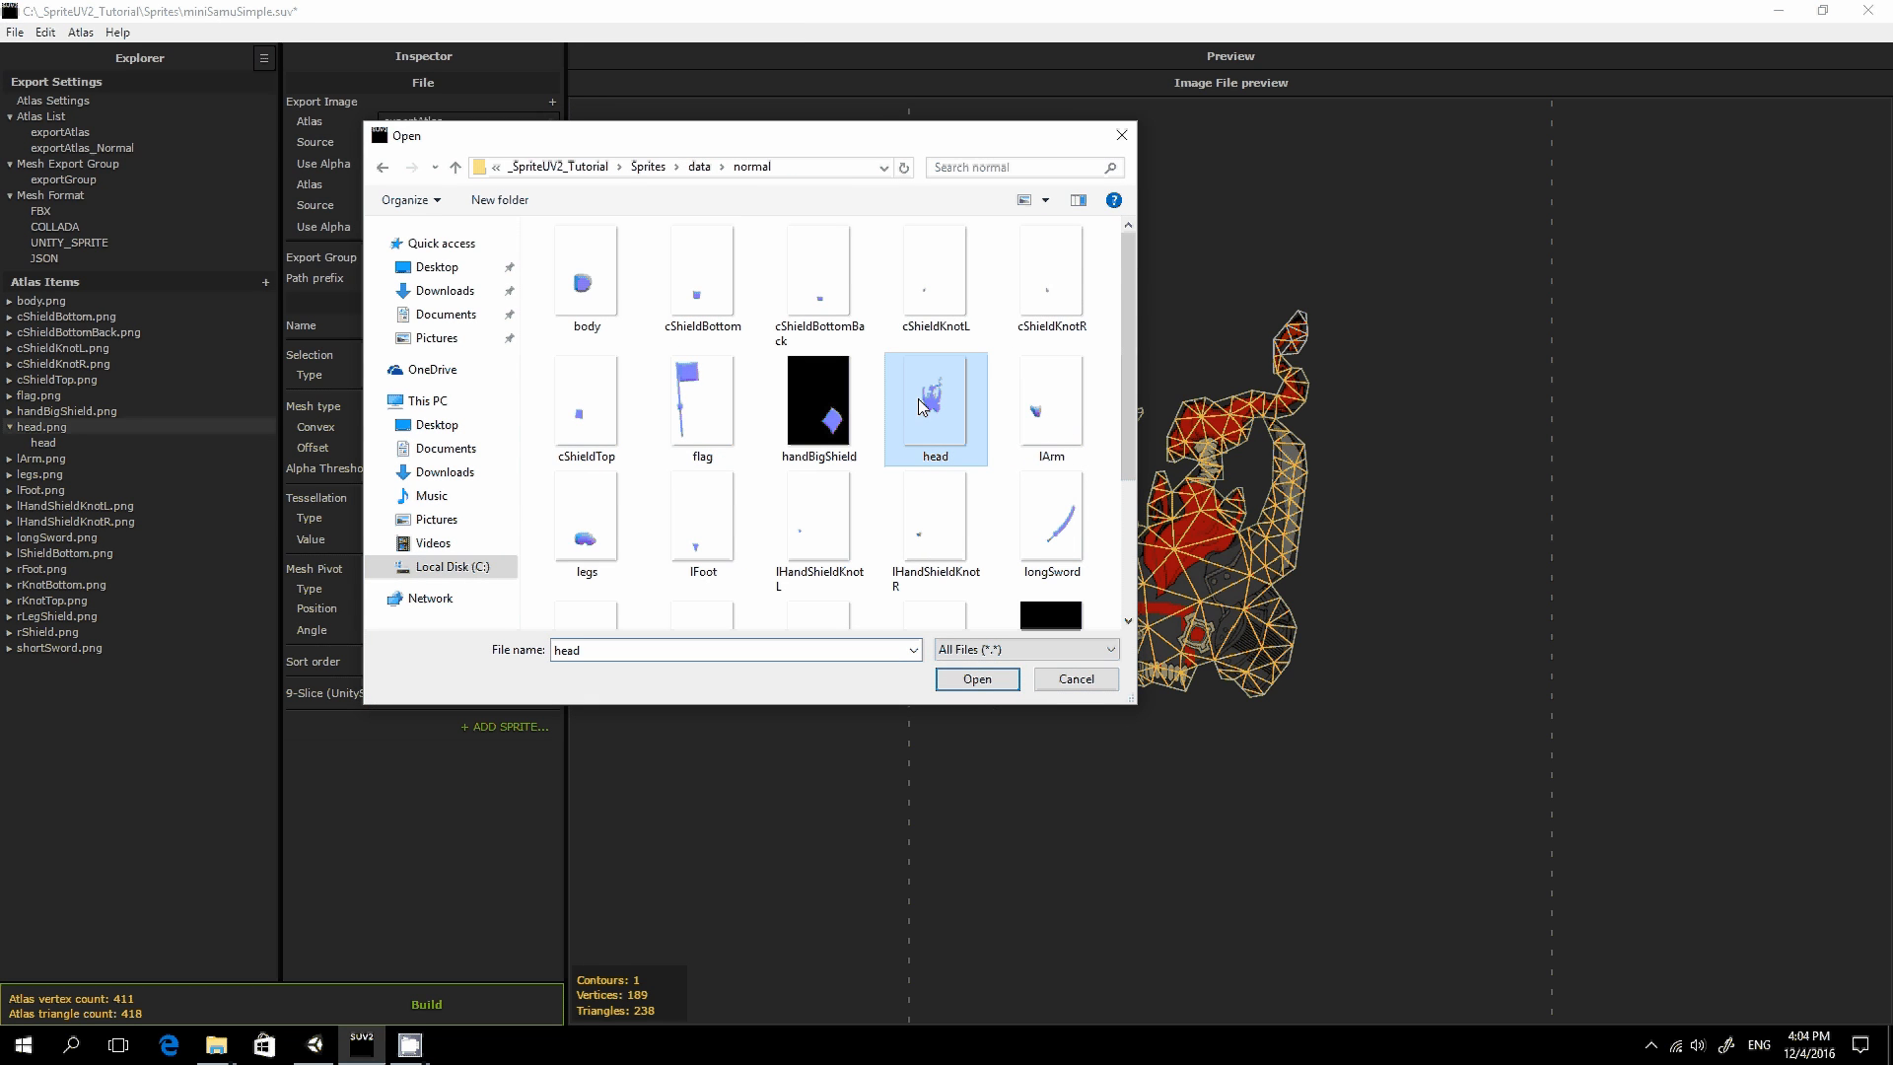
pyautogui.click(976, 679)
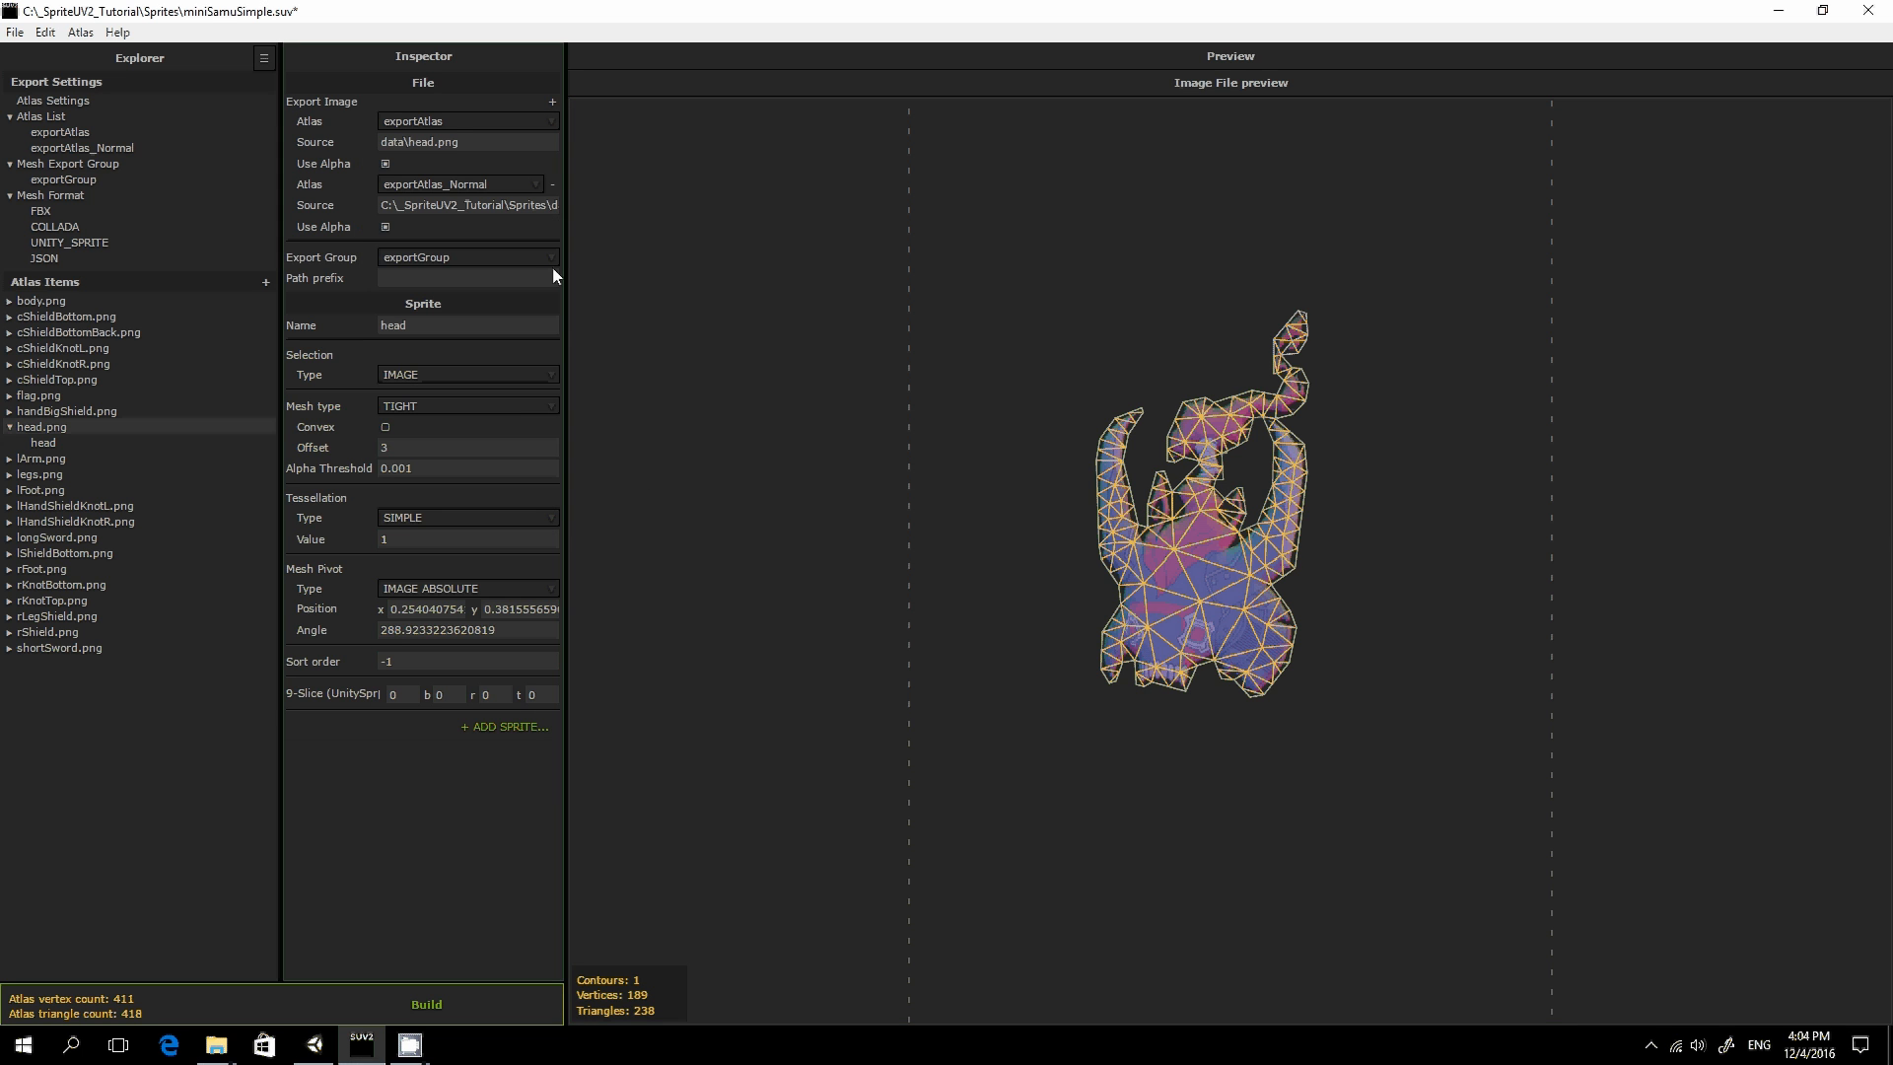
pyautogui.scroll(-1, 648, 496)
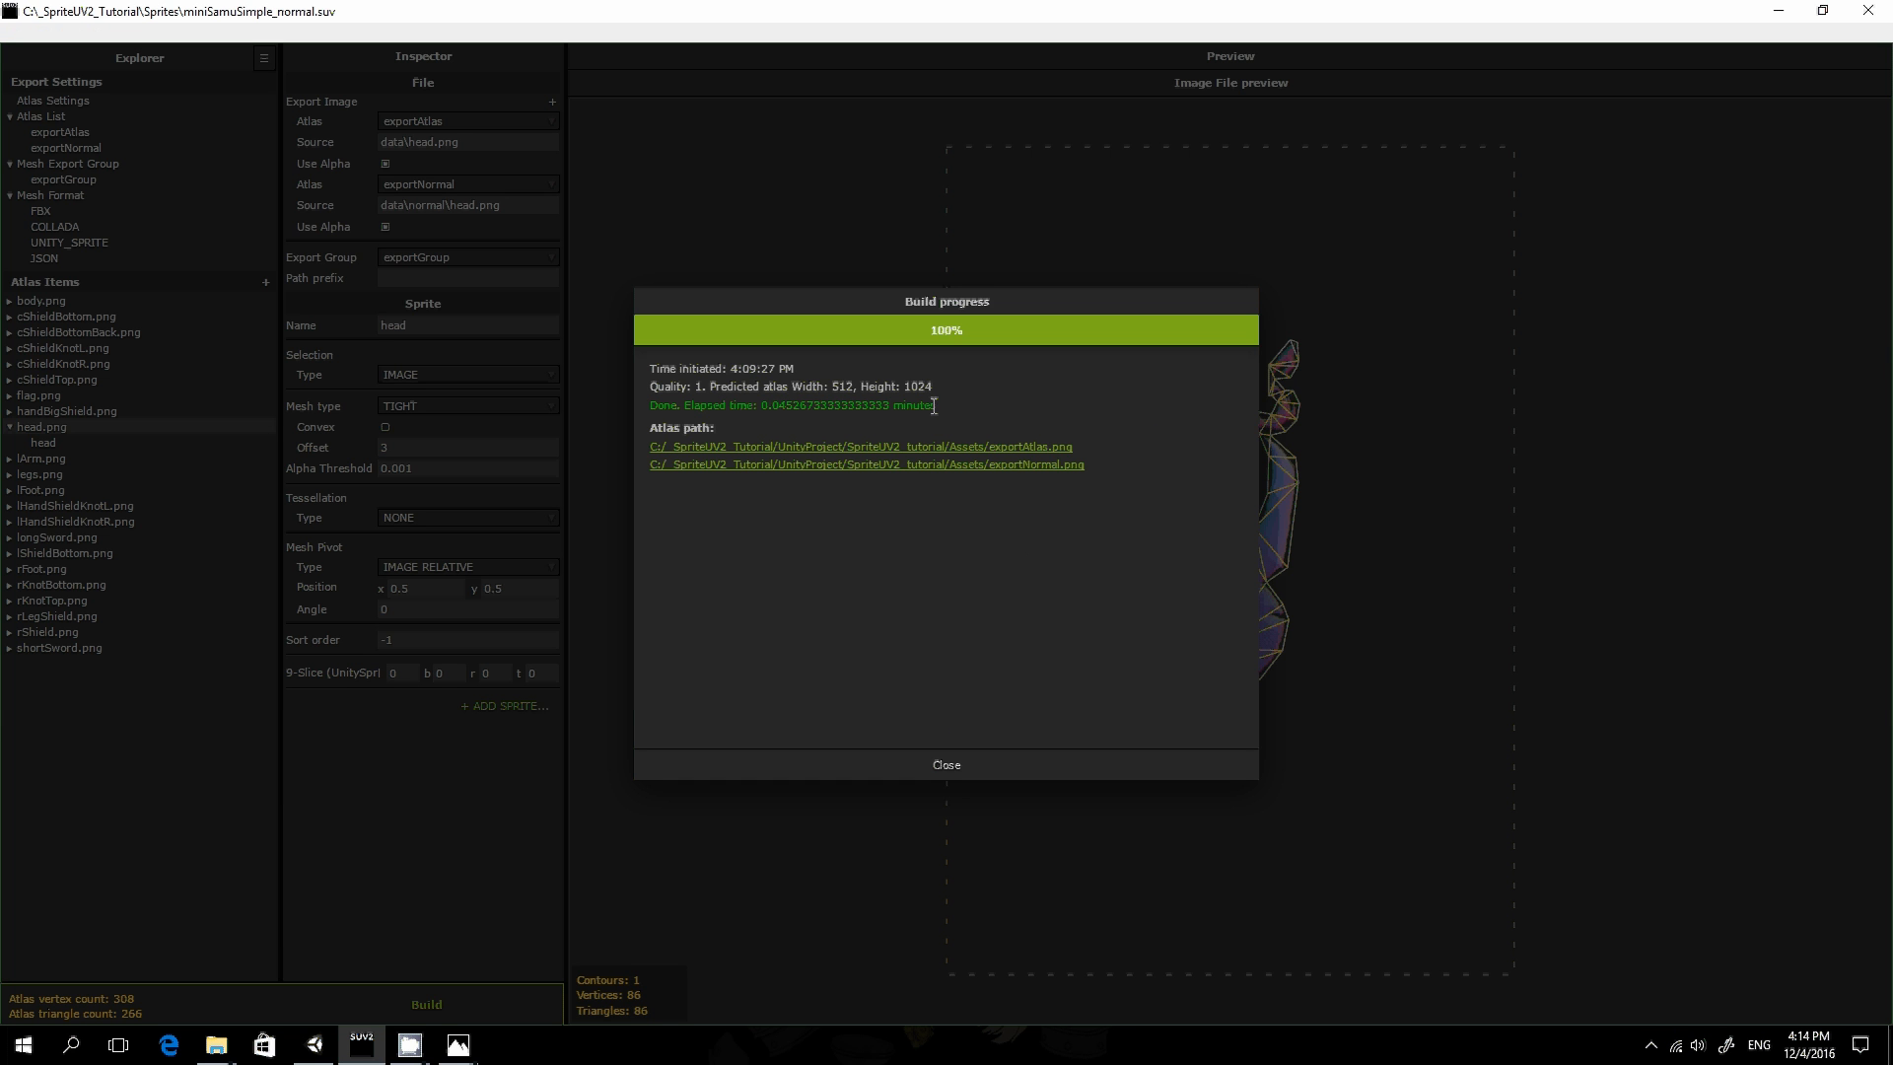
# View the built exportAtlas and exportNormal images from the Assets folder, and return to SpriteUV2
pyautogui.click(940, 460)
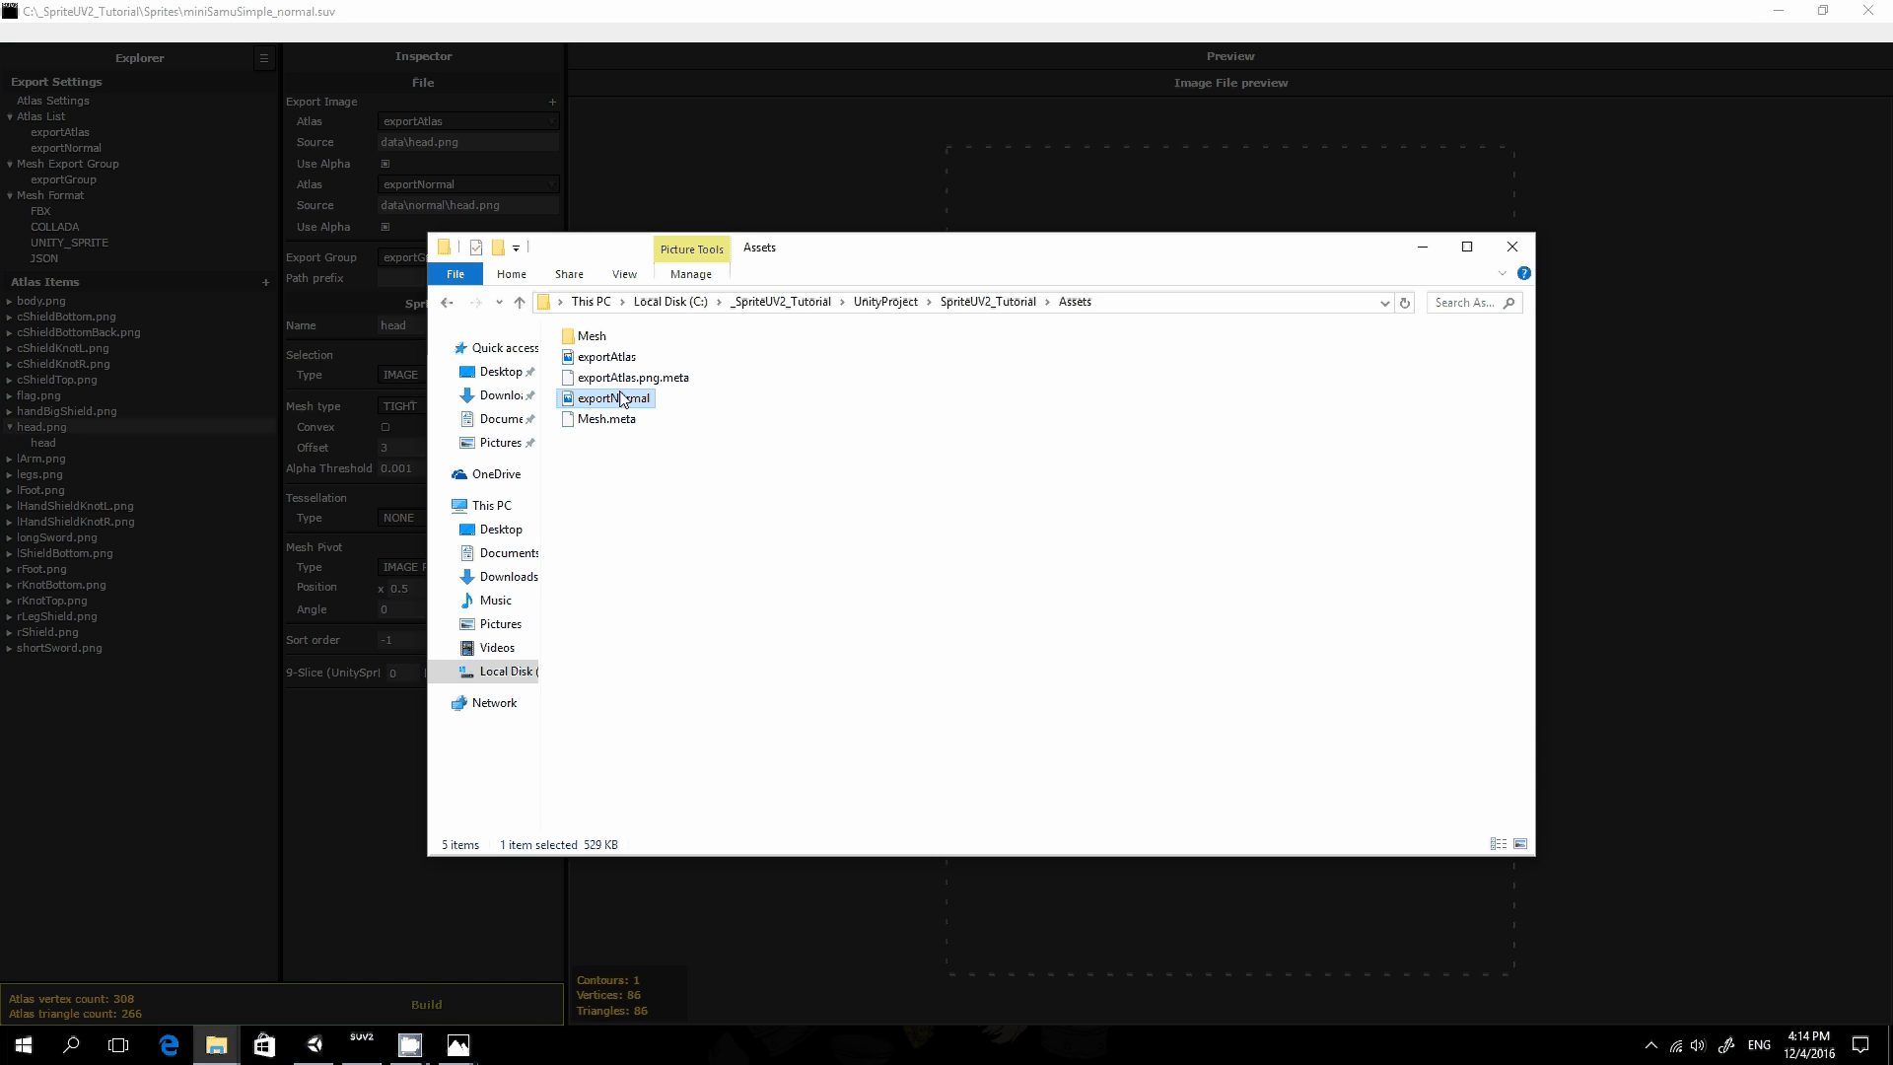
pyautogui.doubleClick(607, 357)
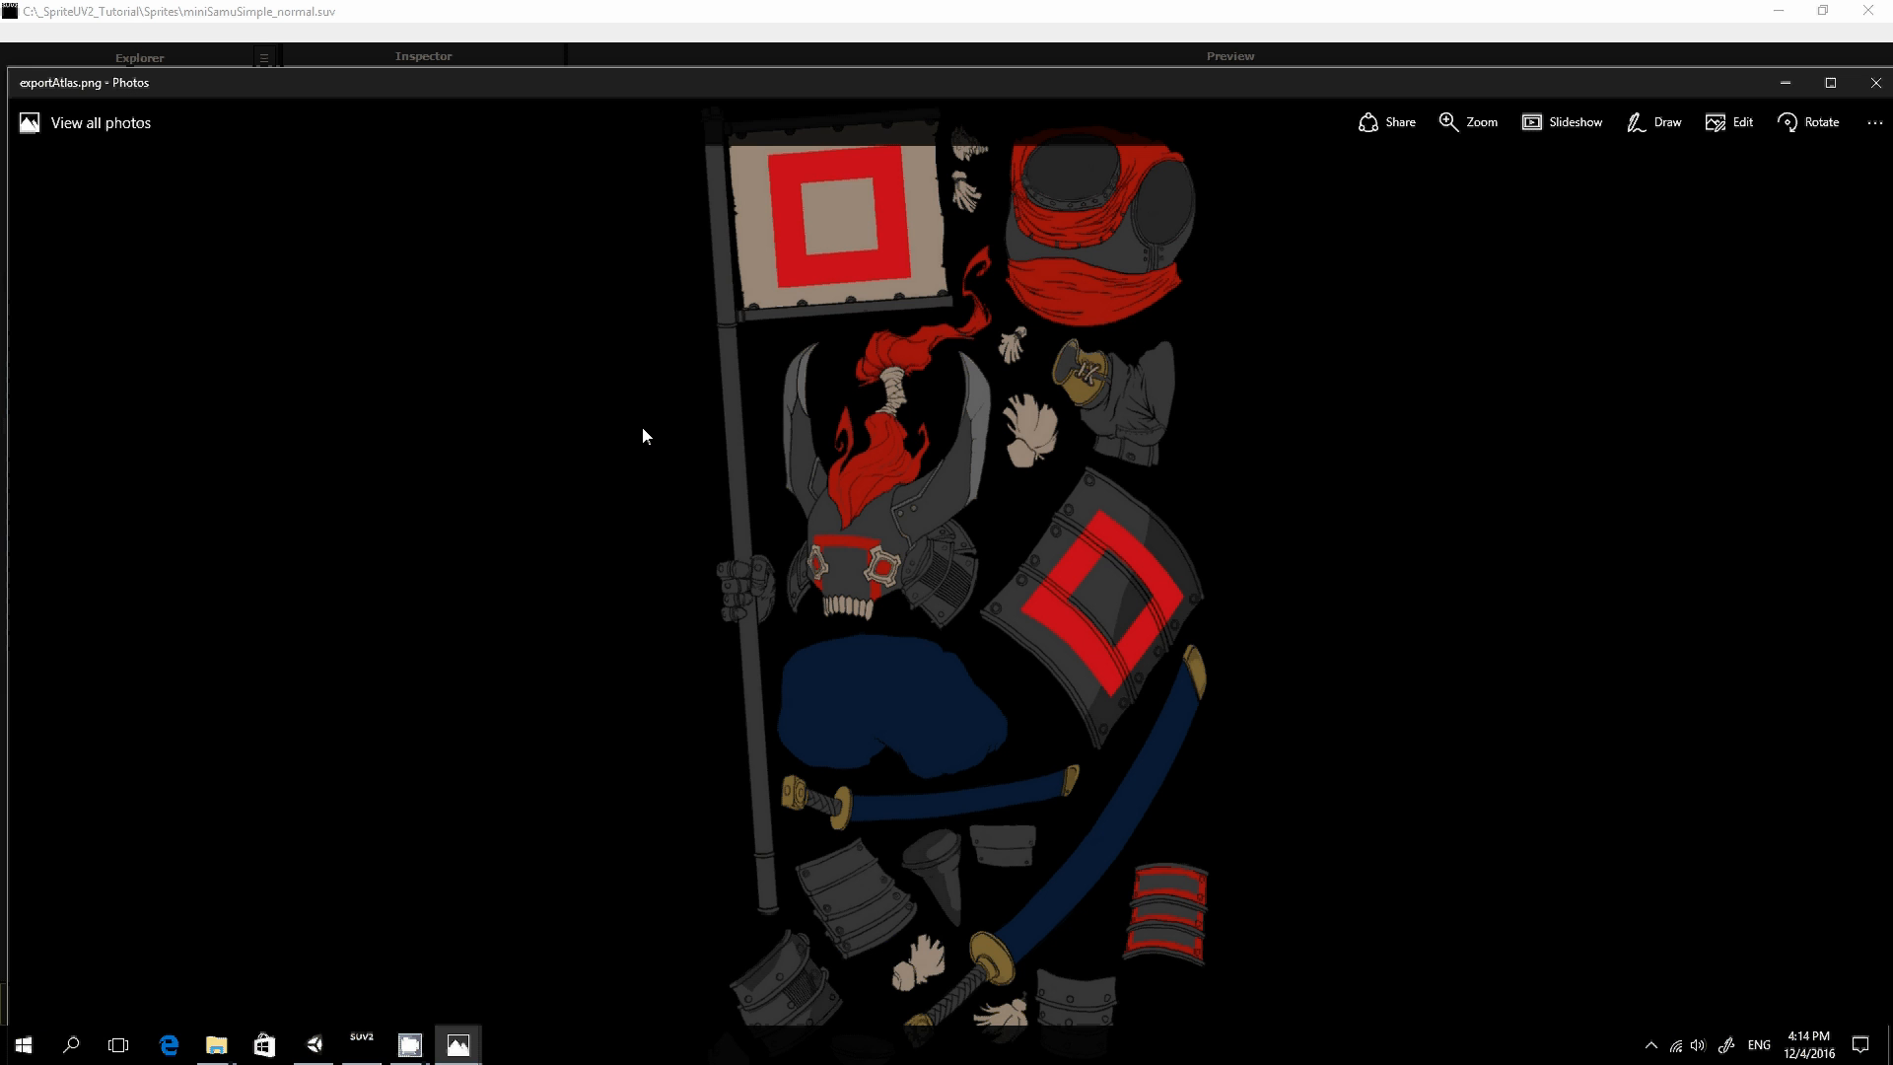
pyautogui.hotkey('alt', 'Tab')
pyautogui.click(627, 404)
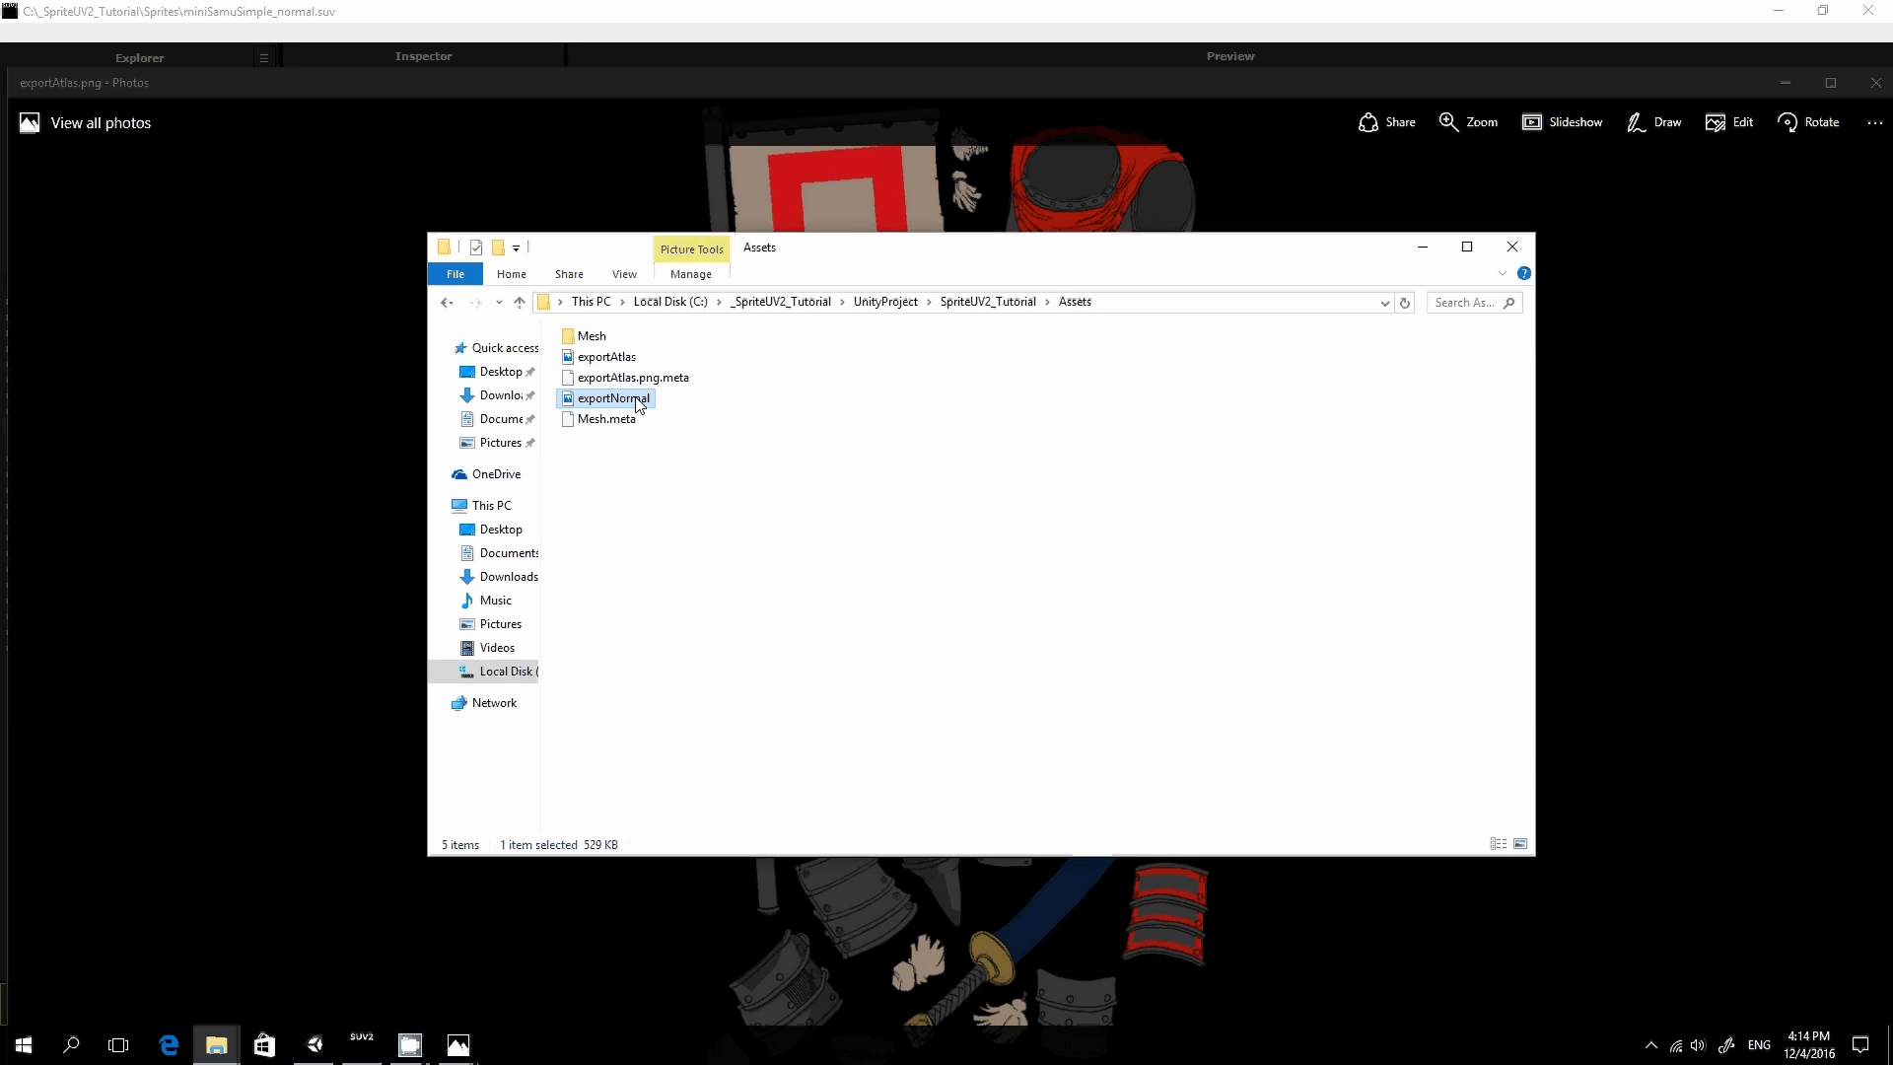
pyautogui.doubleClick(635, 397)
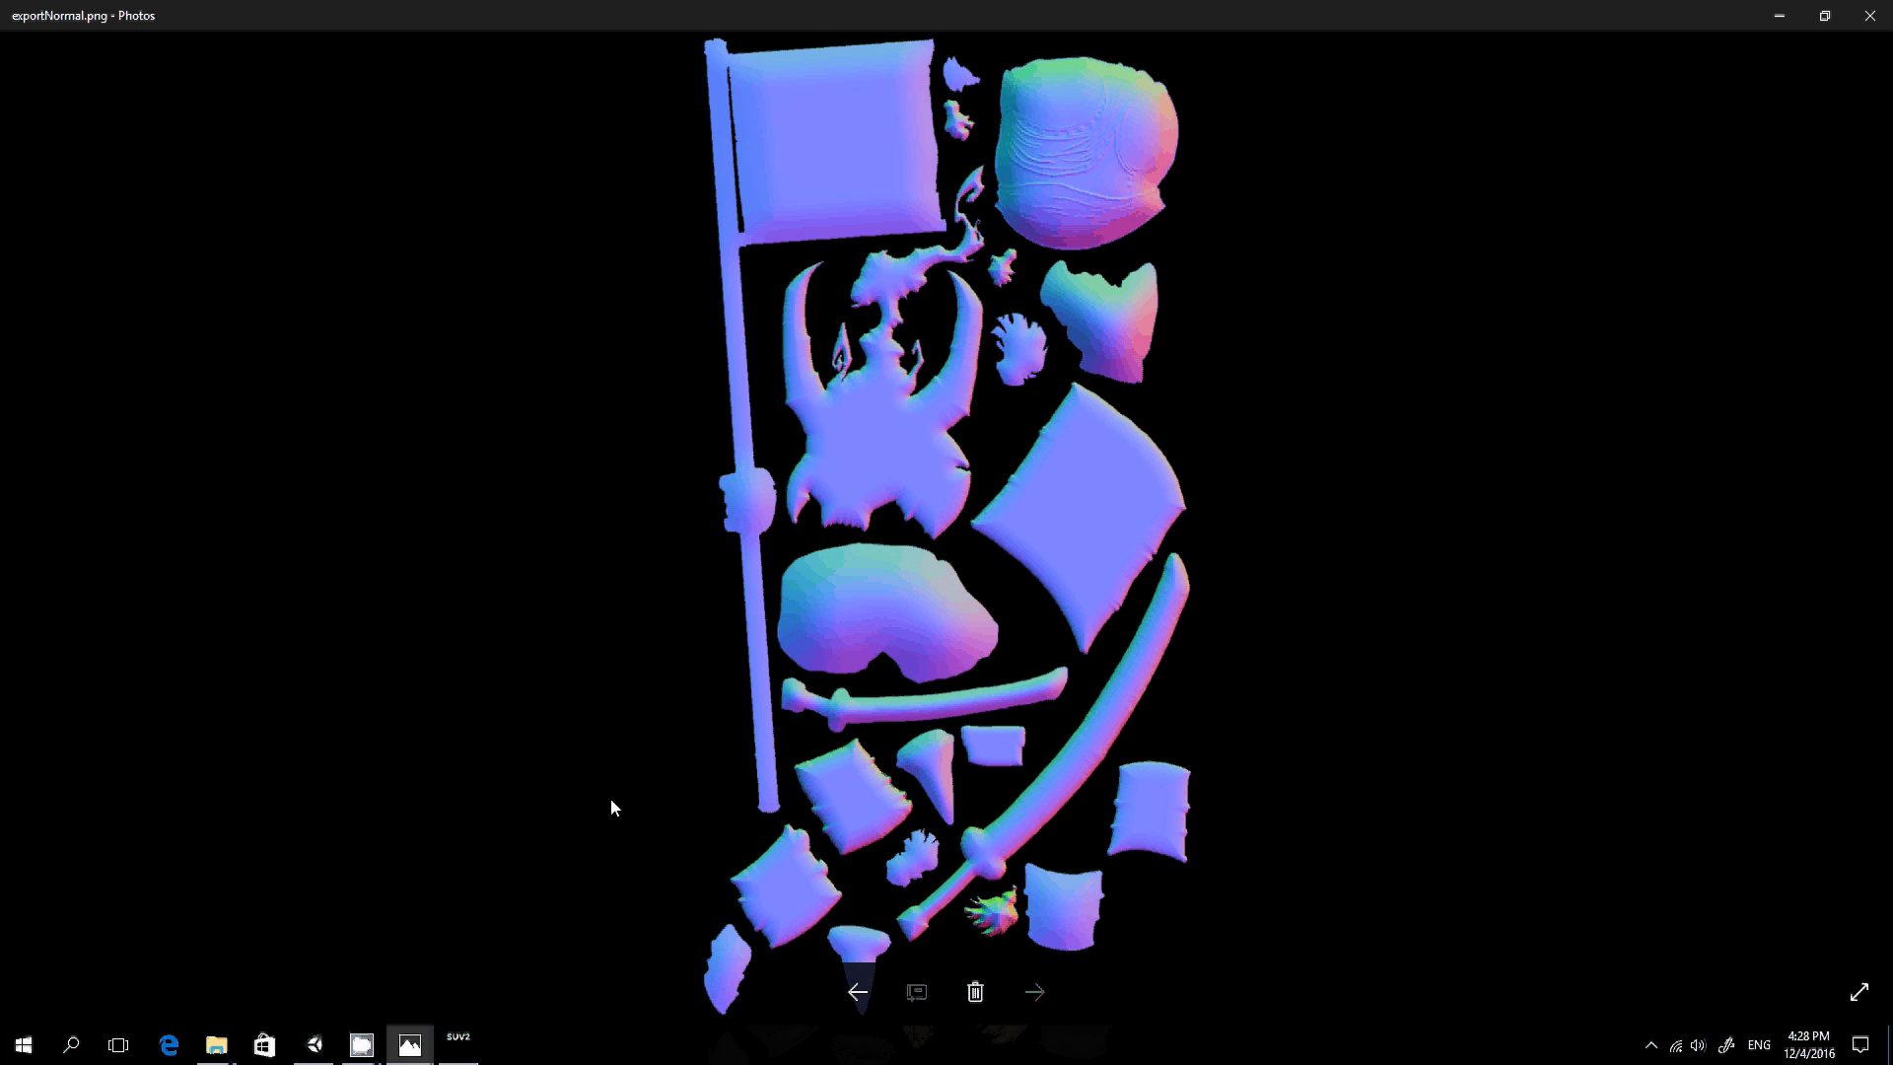
pyautogui.click(458, 1043)
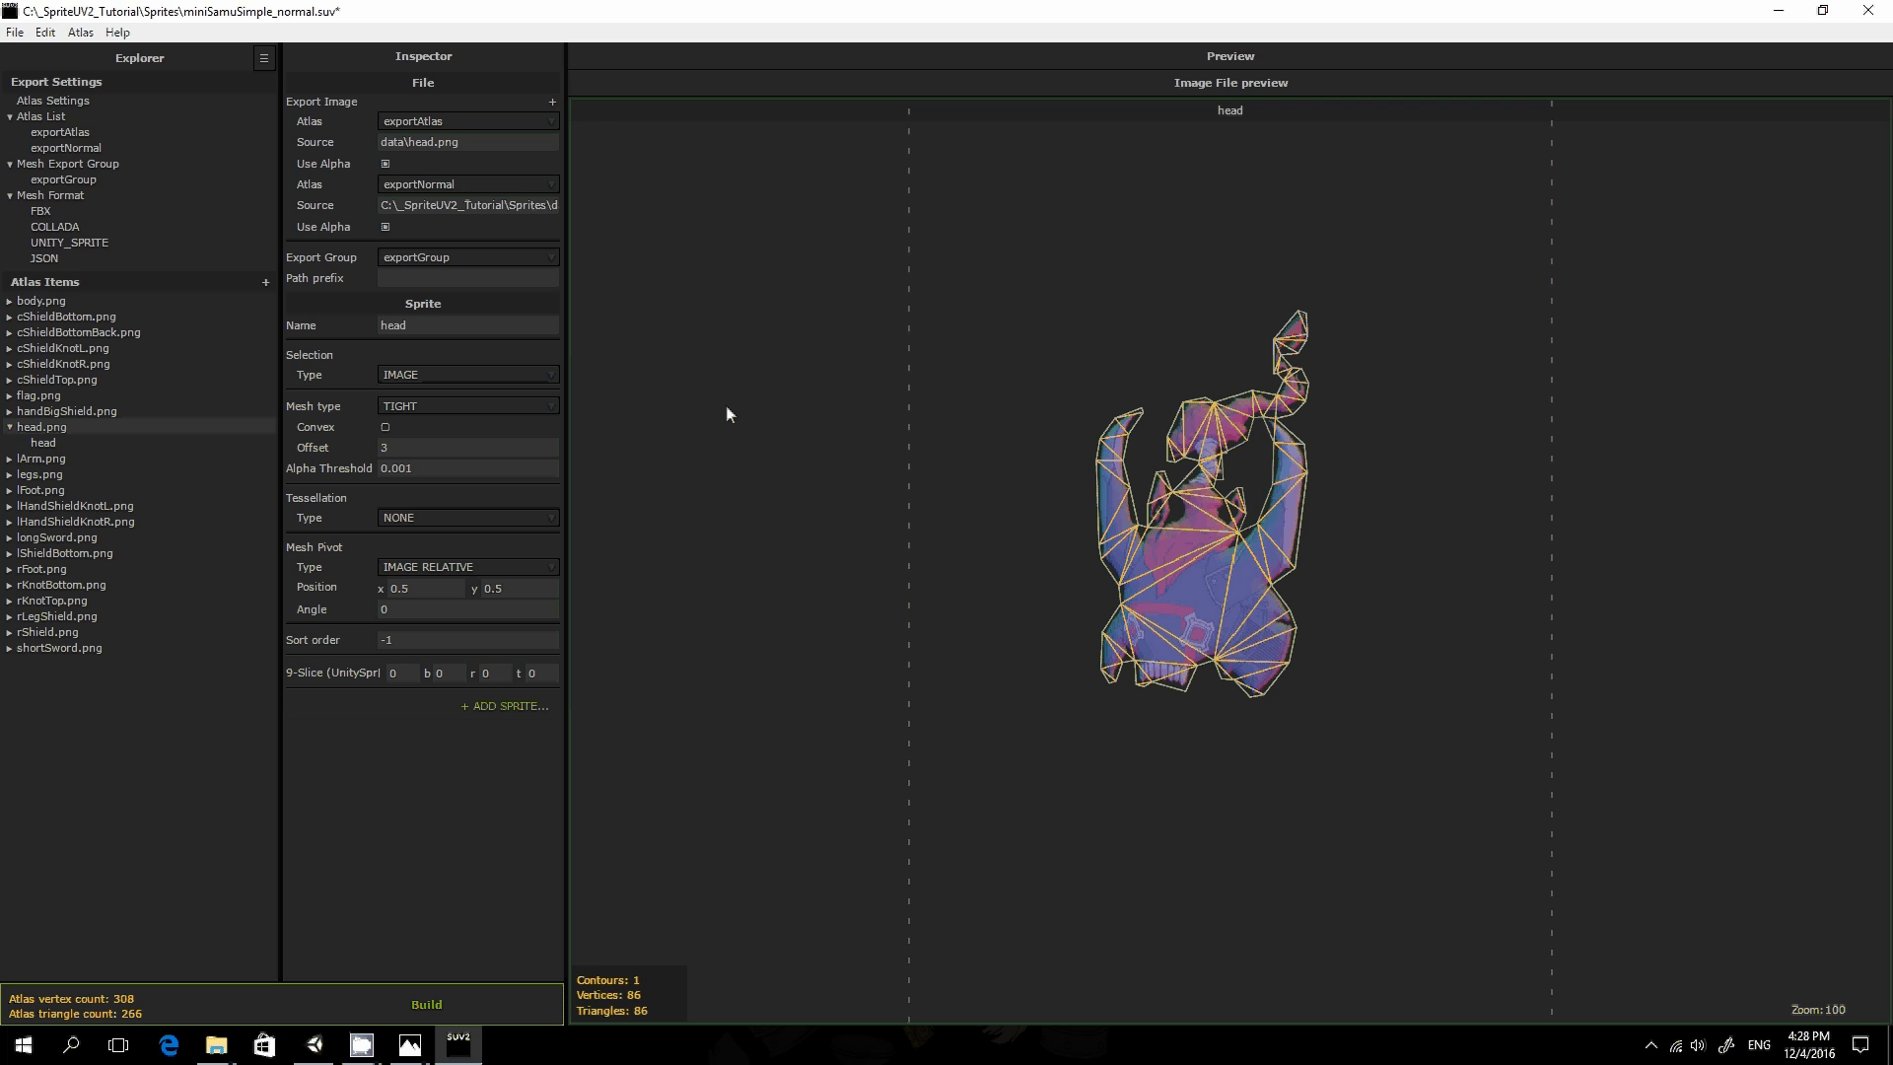
# Replace the source of head.png's exportNormal image with the headGlow image in the data\glow folder
pyautogui.click(552, 209)
pyautogui.click(541, 205)
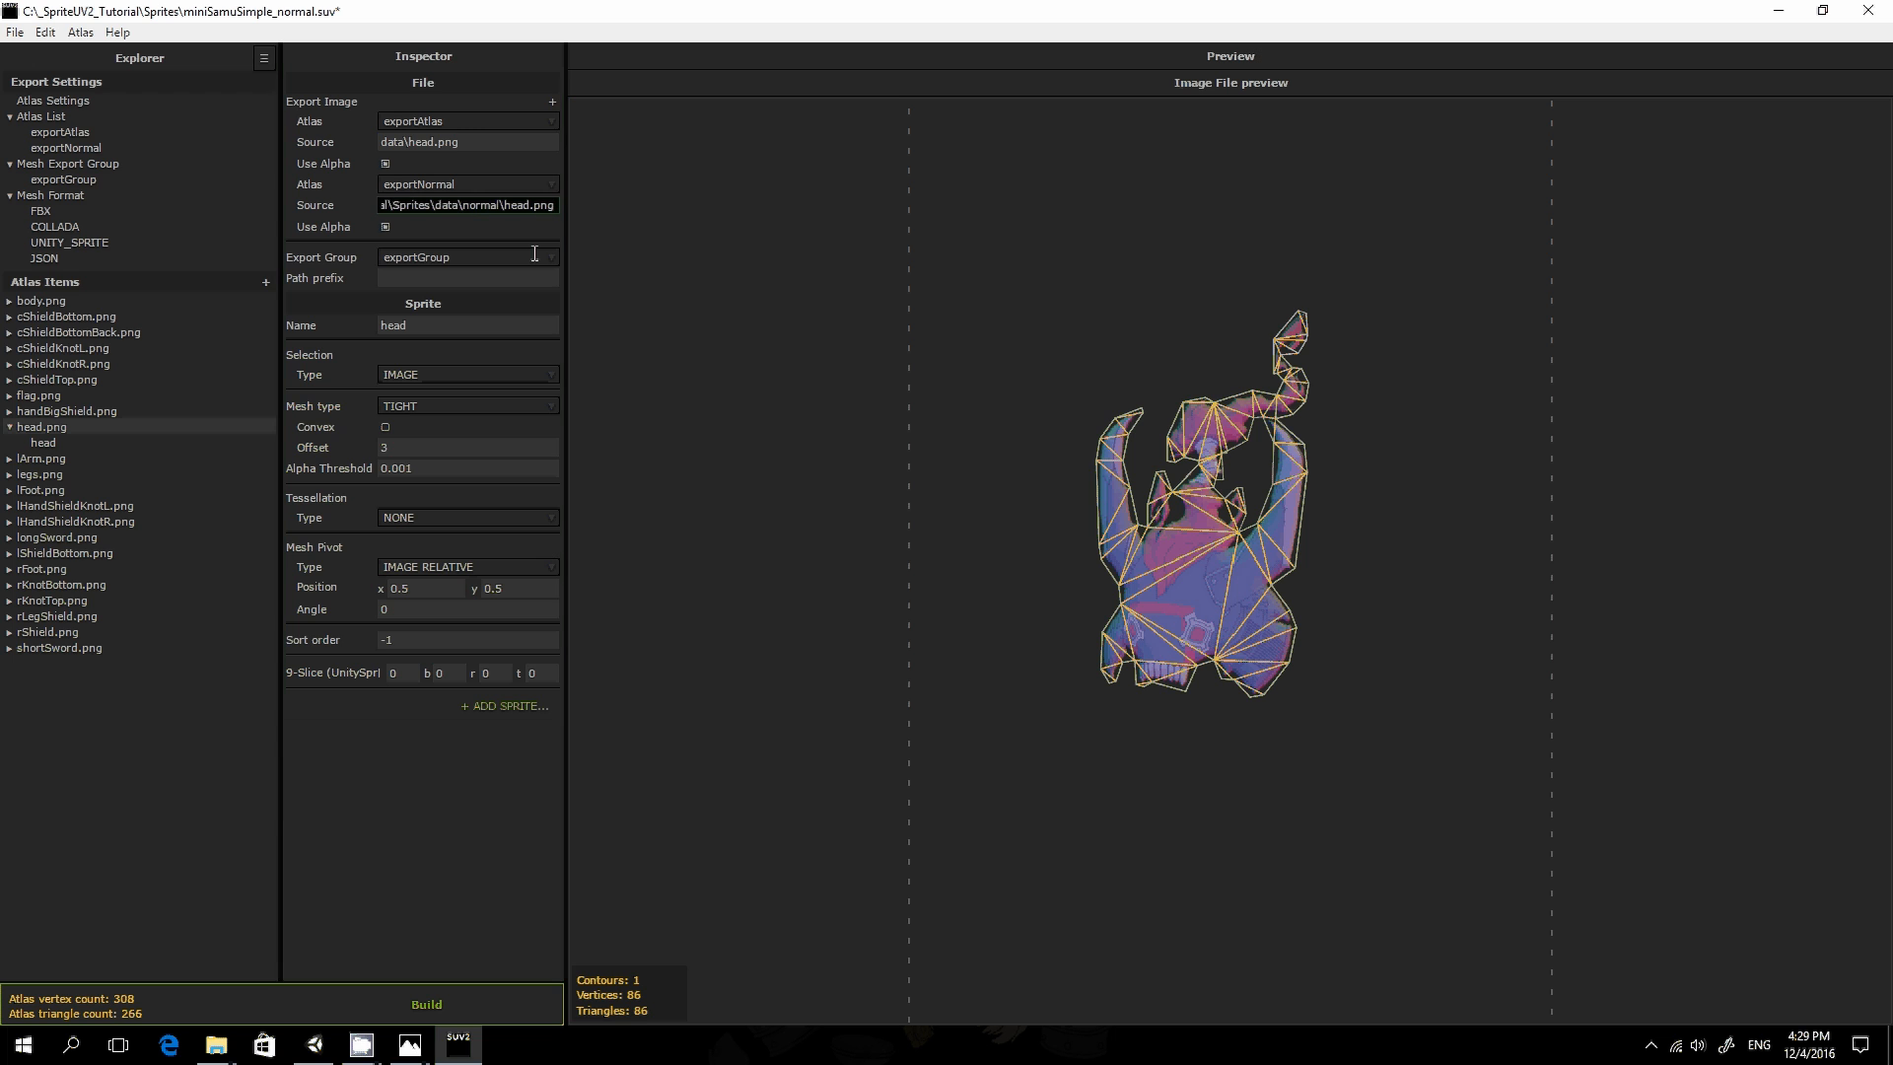
pyautogui.click(542, 233)
pyautogui.click(558, 209)
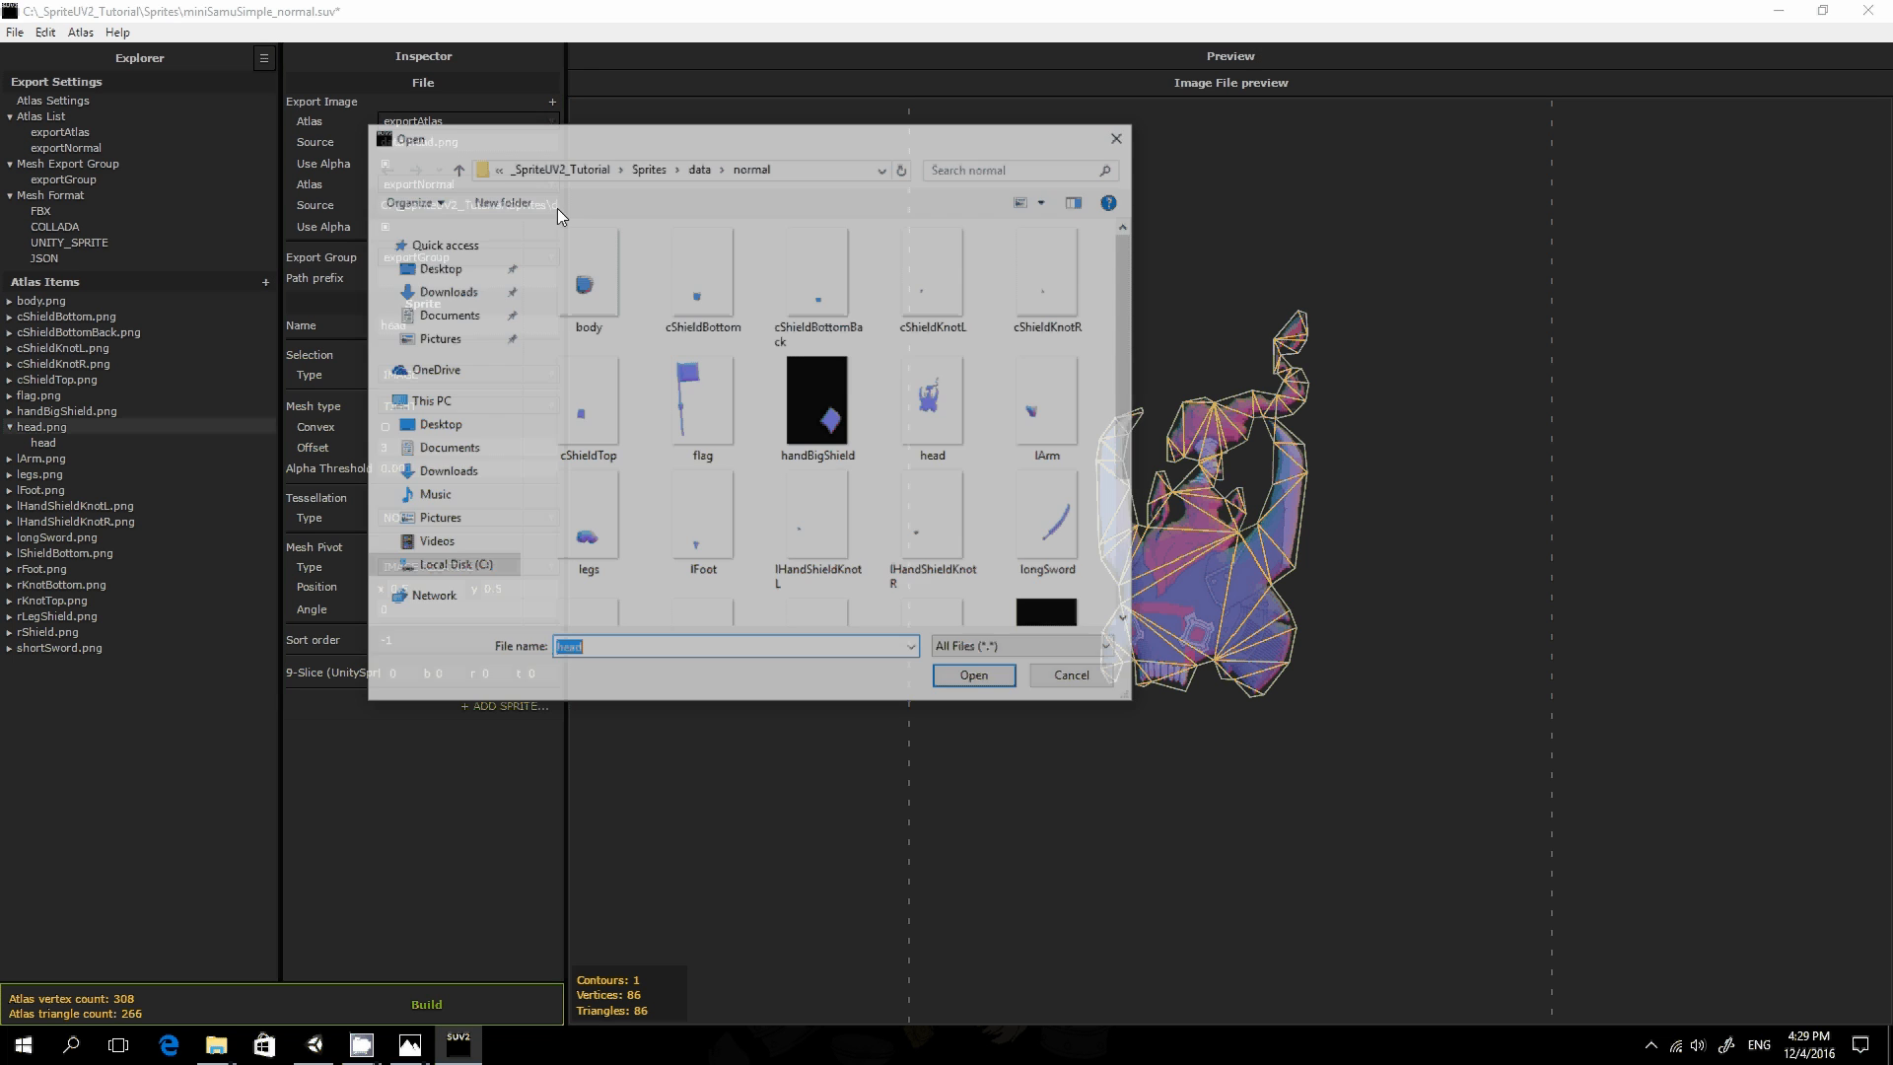
pyautogui.click(701, 168)
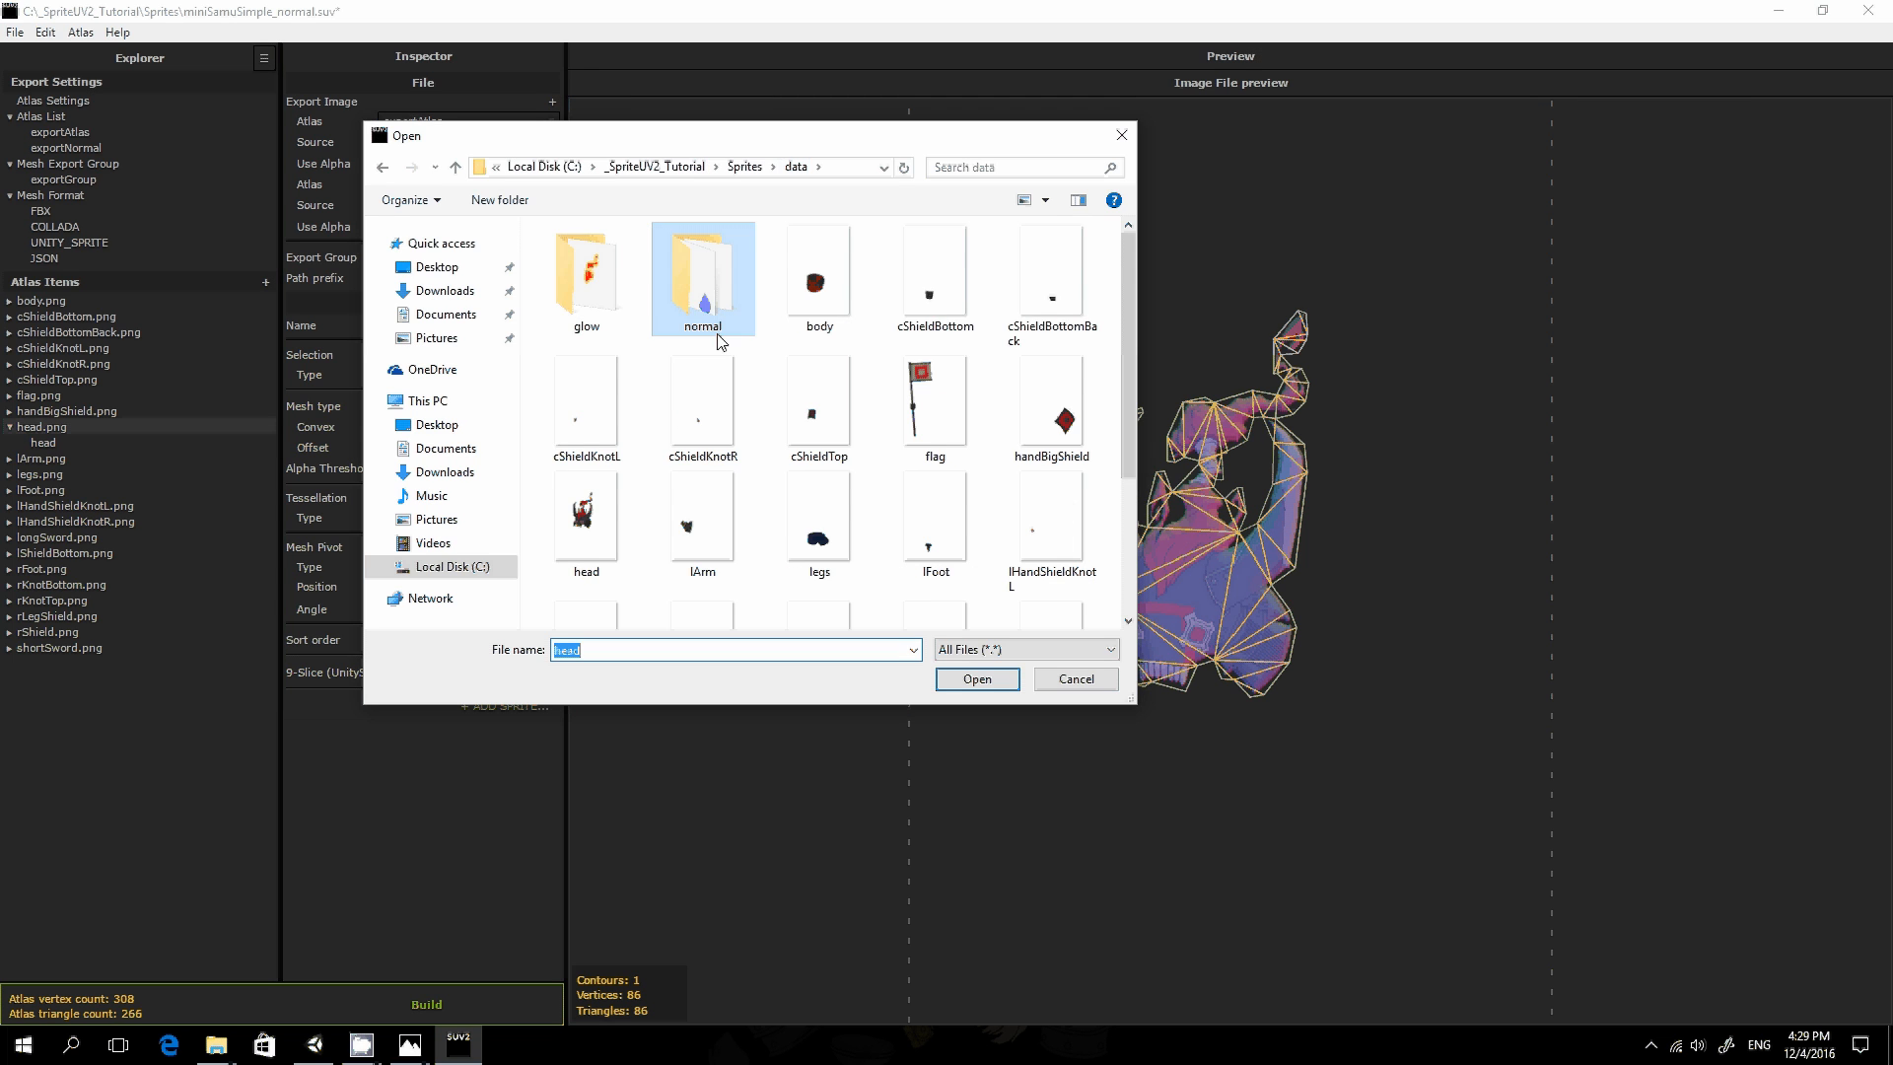
pyautogui.doubleClick(583, 271)
pyautogui.click(598, 276)
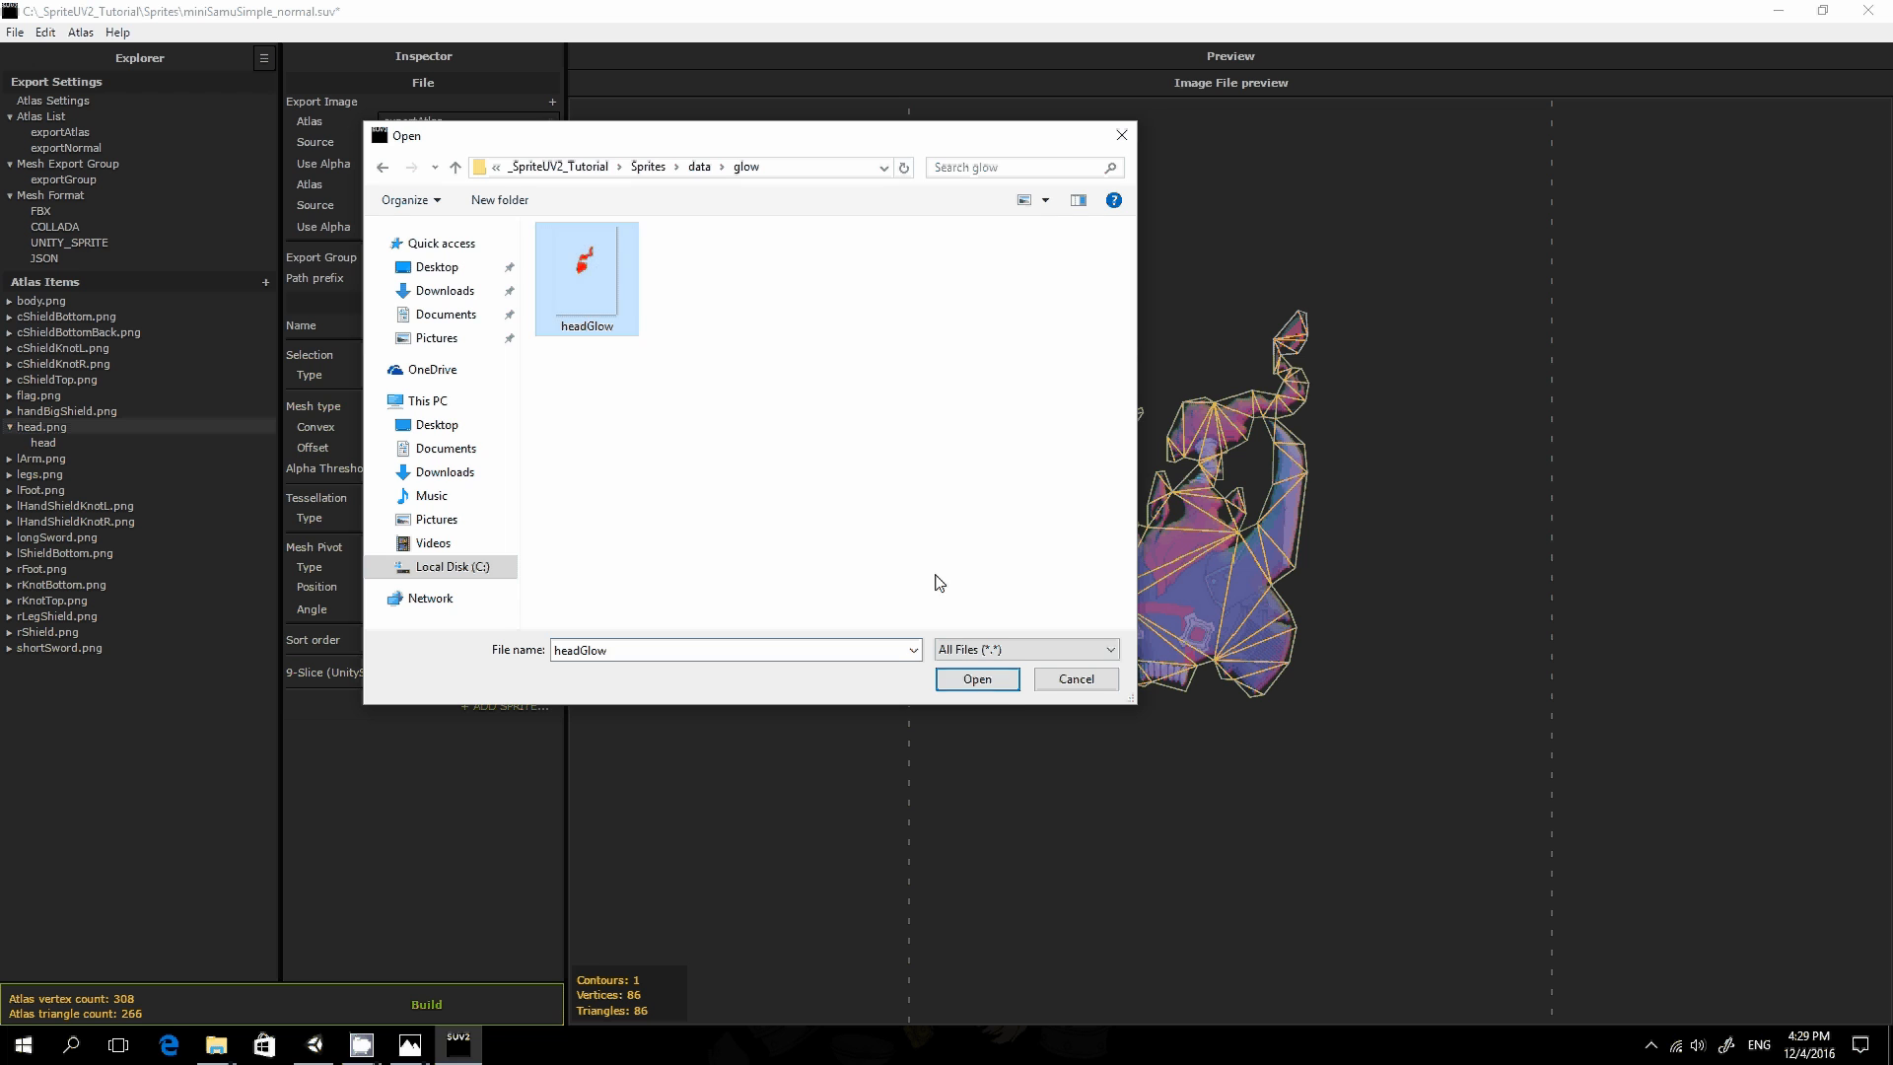
pyautogui.click(996, 678)
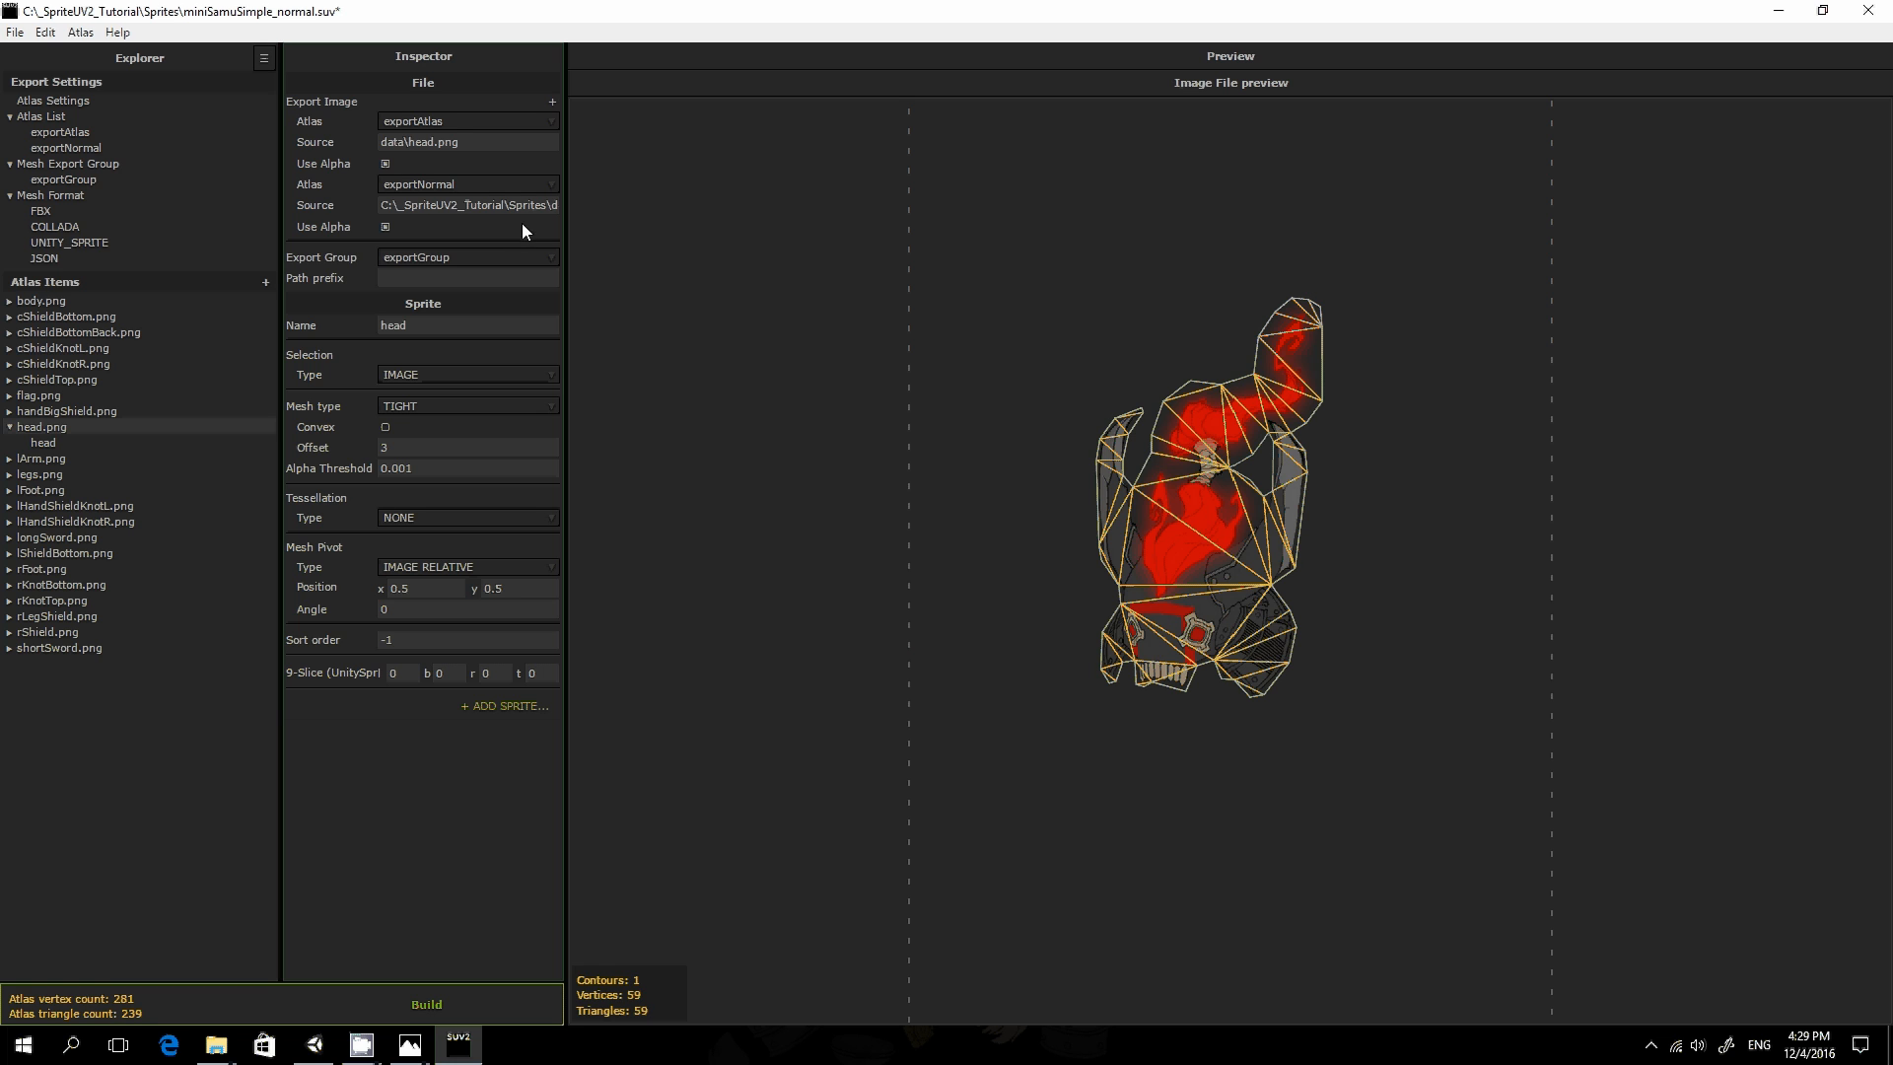
# Disable and re-enable Use Alpha for head.png's exportNormal image to compare its effect on the head mesh
pyautogui.click(386, 227)
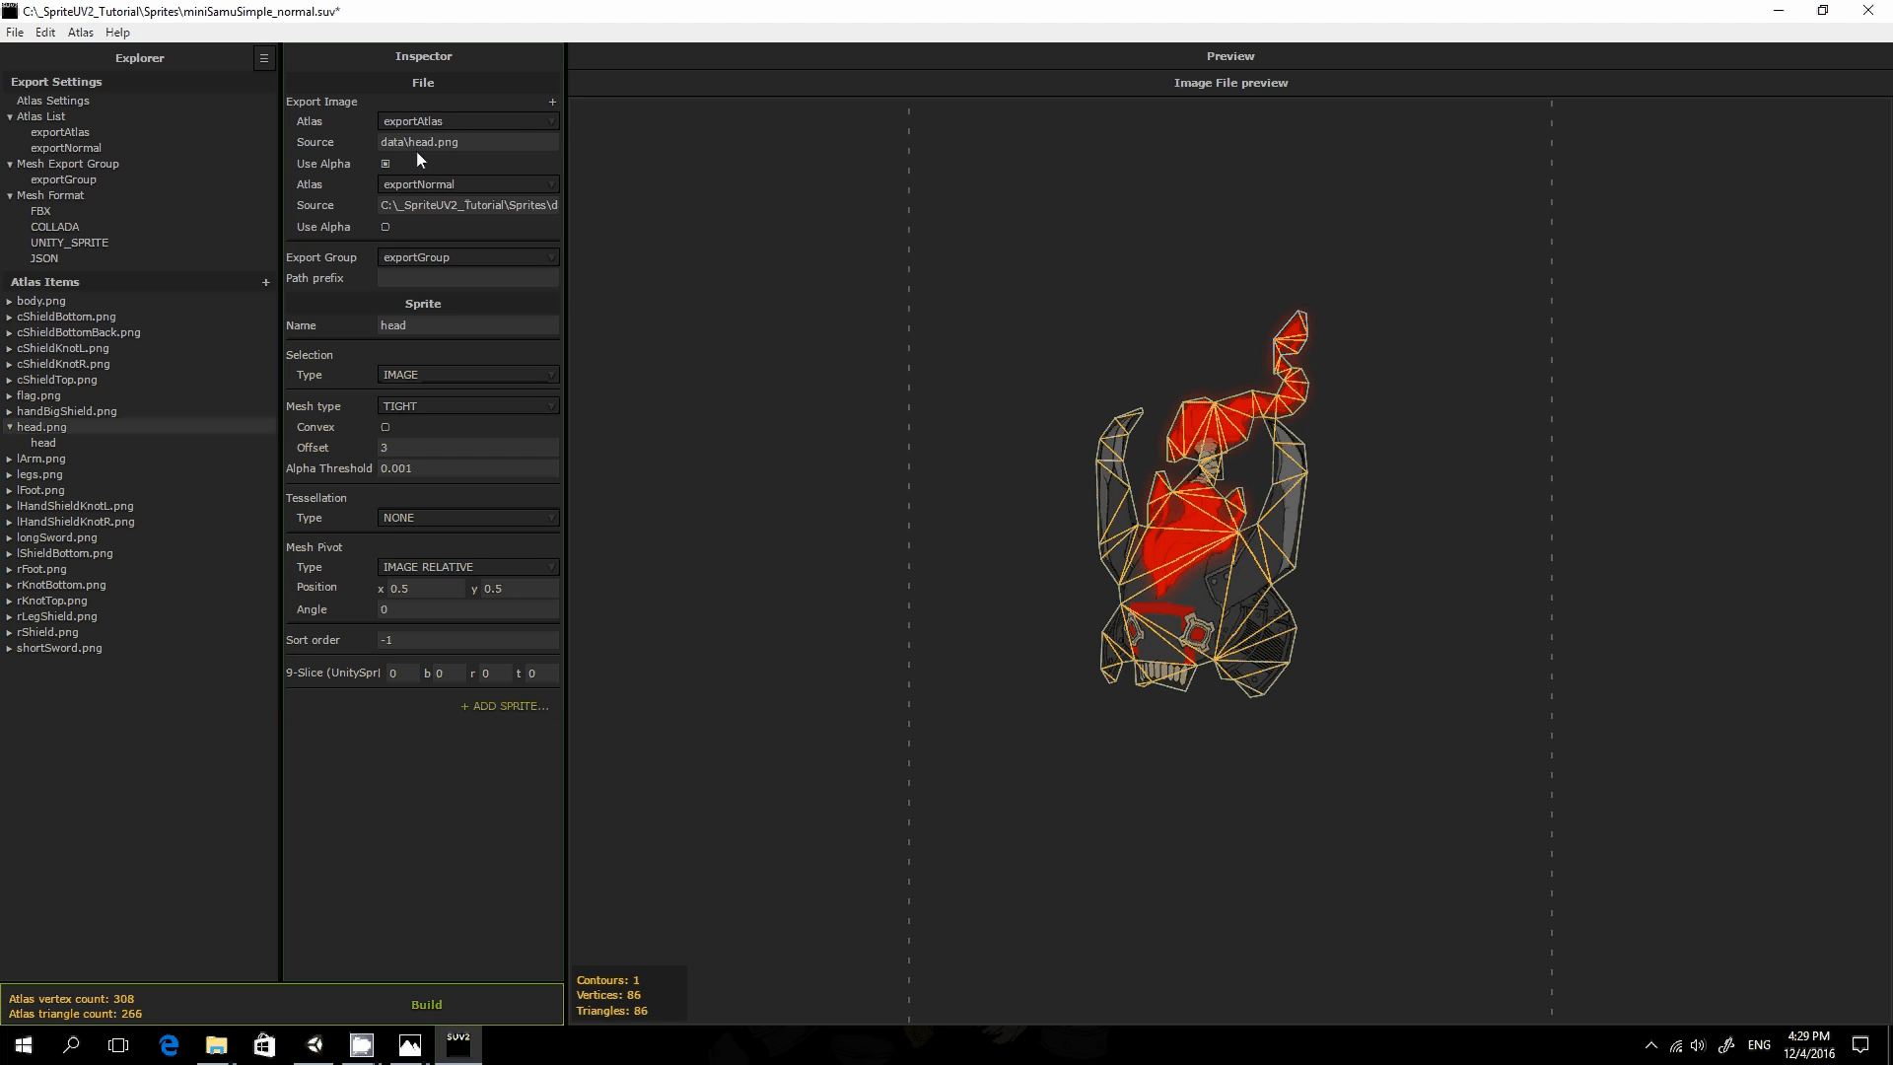
pyautogui.click(385, 228)
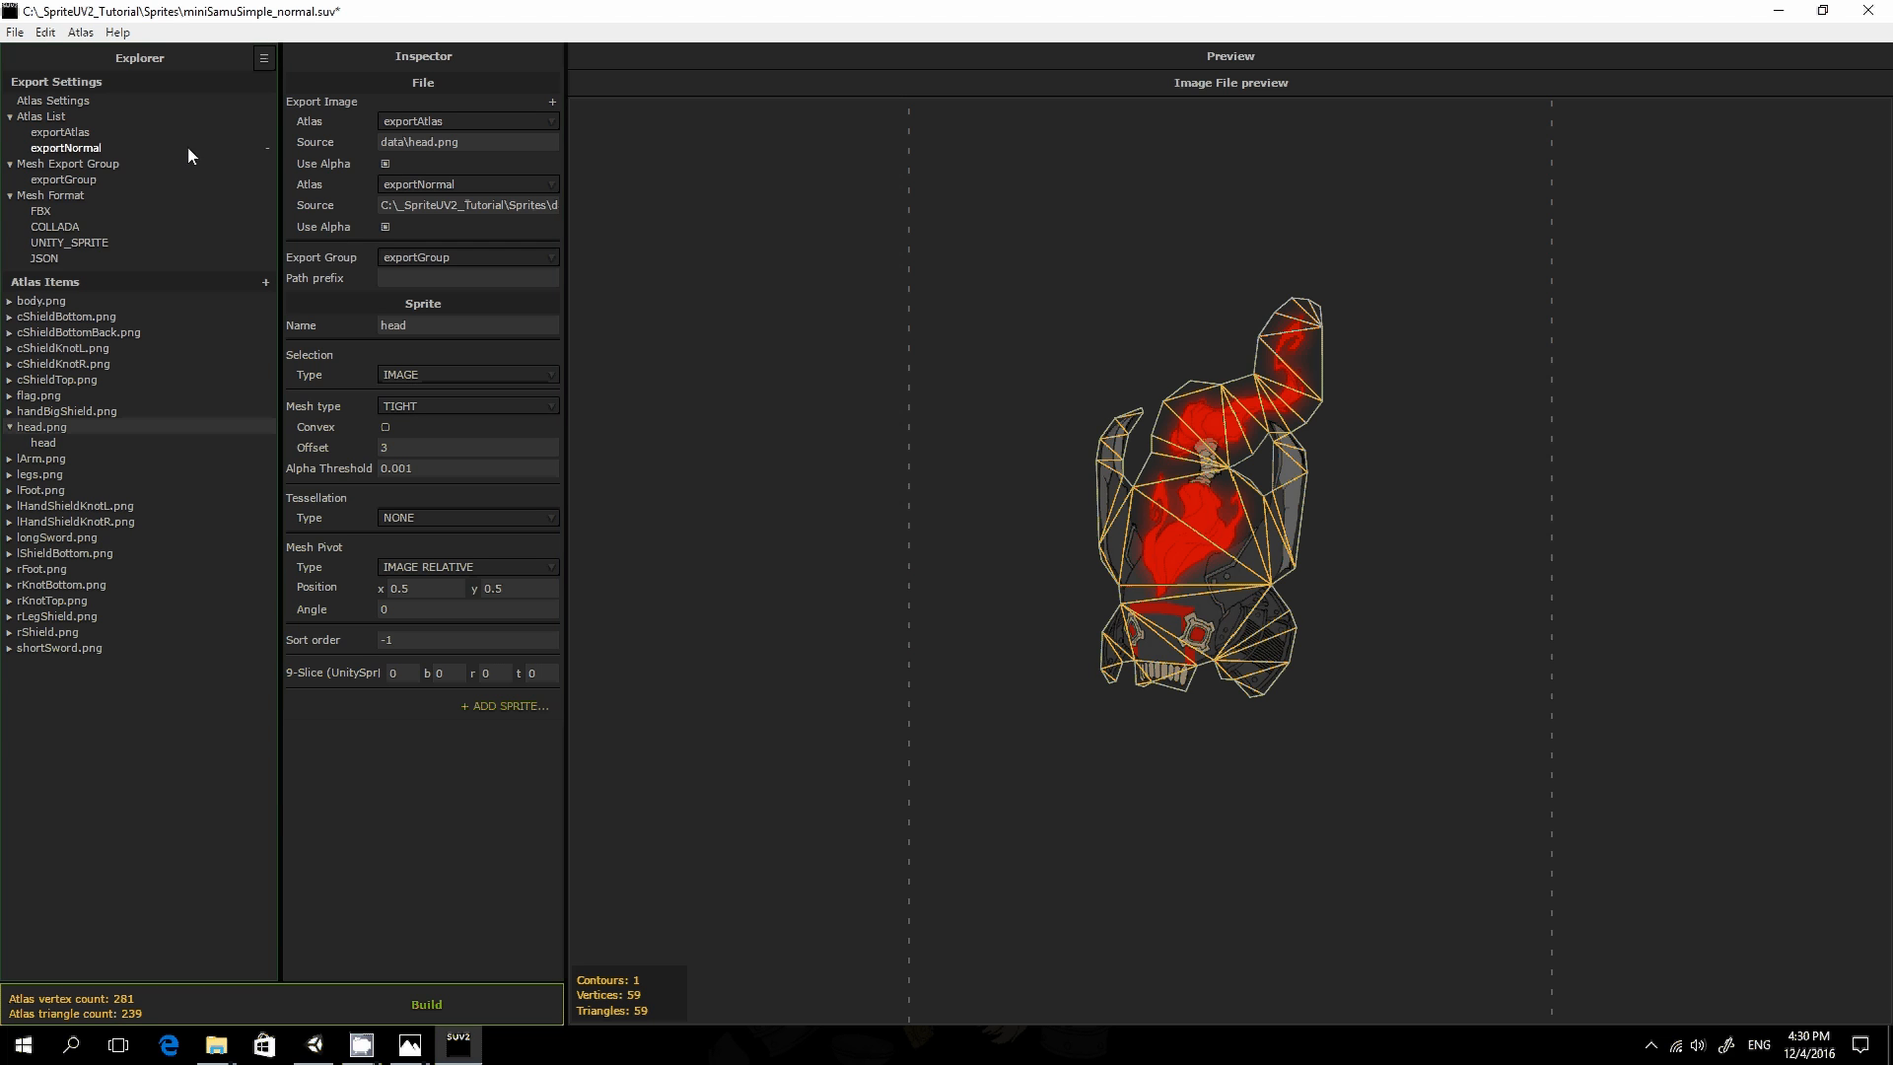
# Examine the Atlas Settings, including the padding value and the available atlas types, keeping the PoT type
pyautogui.click(106, 97)
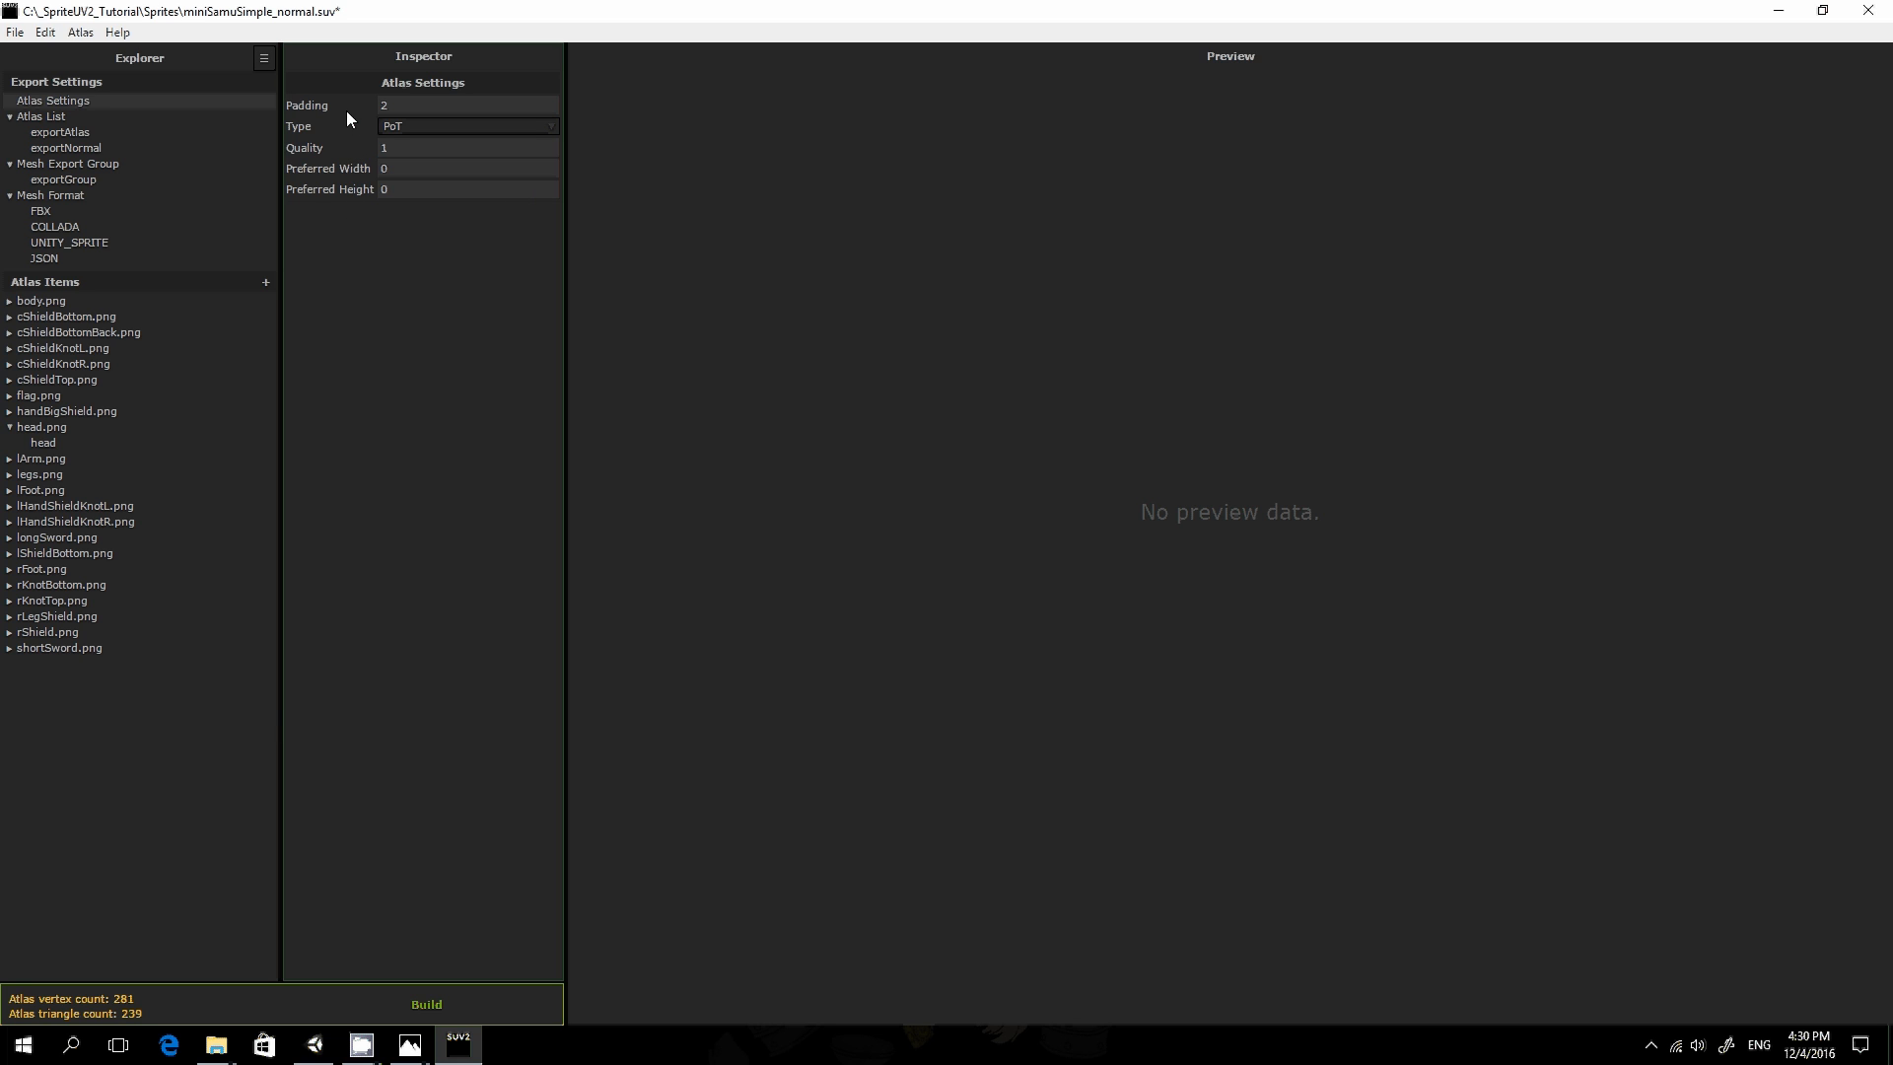
pyautogui.click(400, 104)
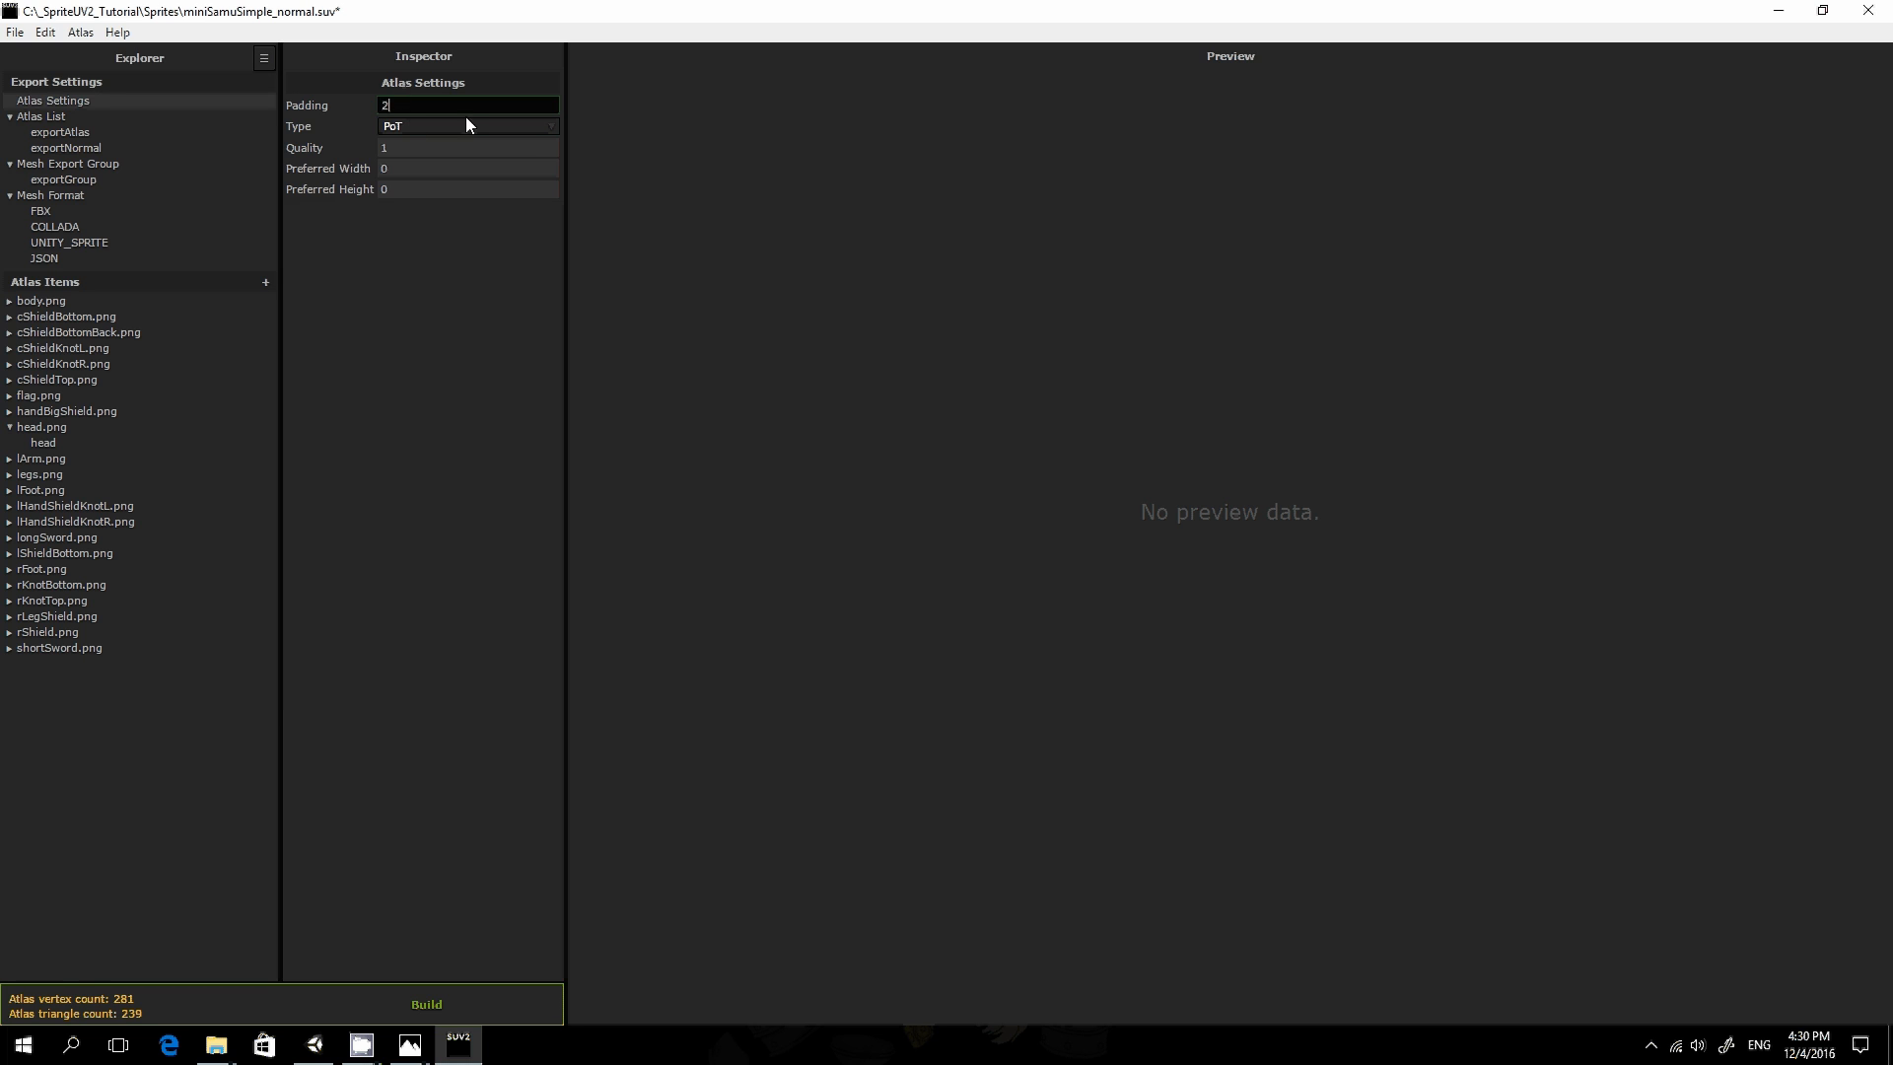
pyautogui.click(552, 132)
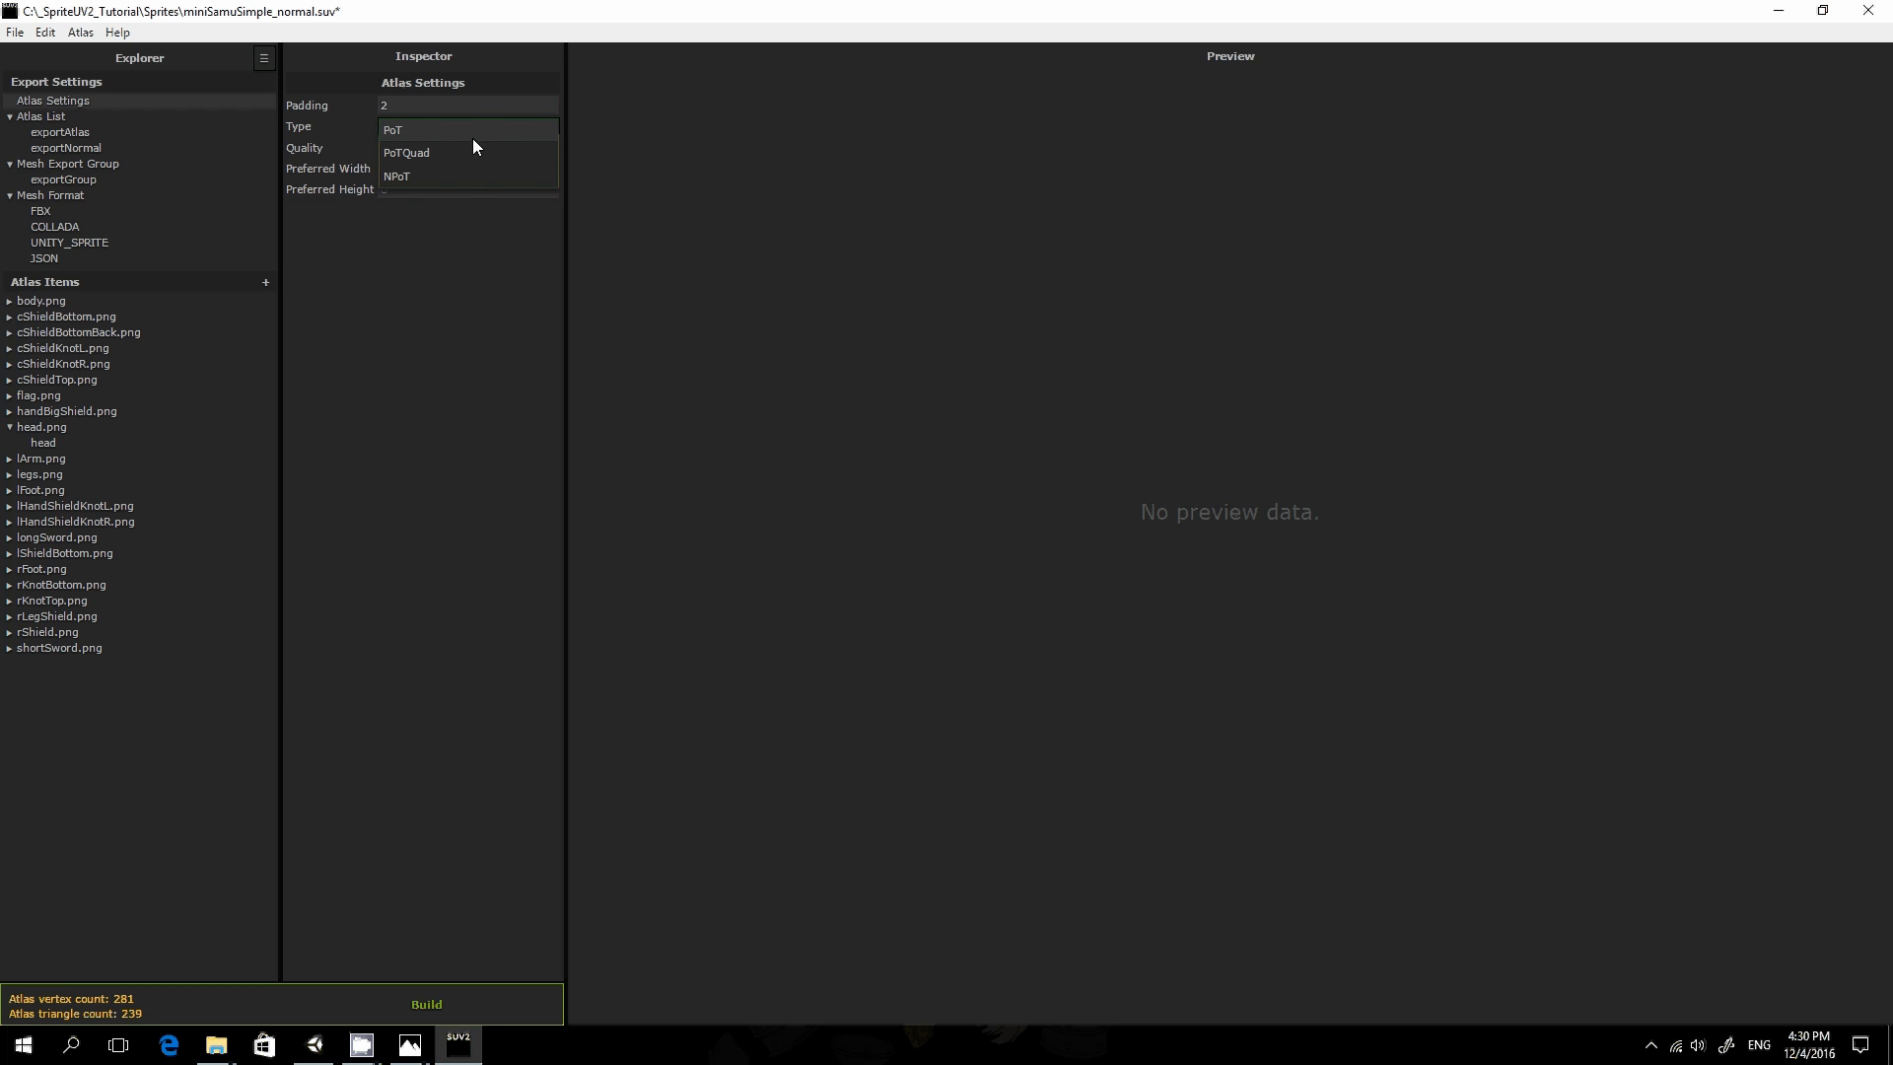
pyautogui.click(475, 207)
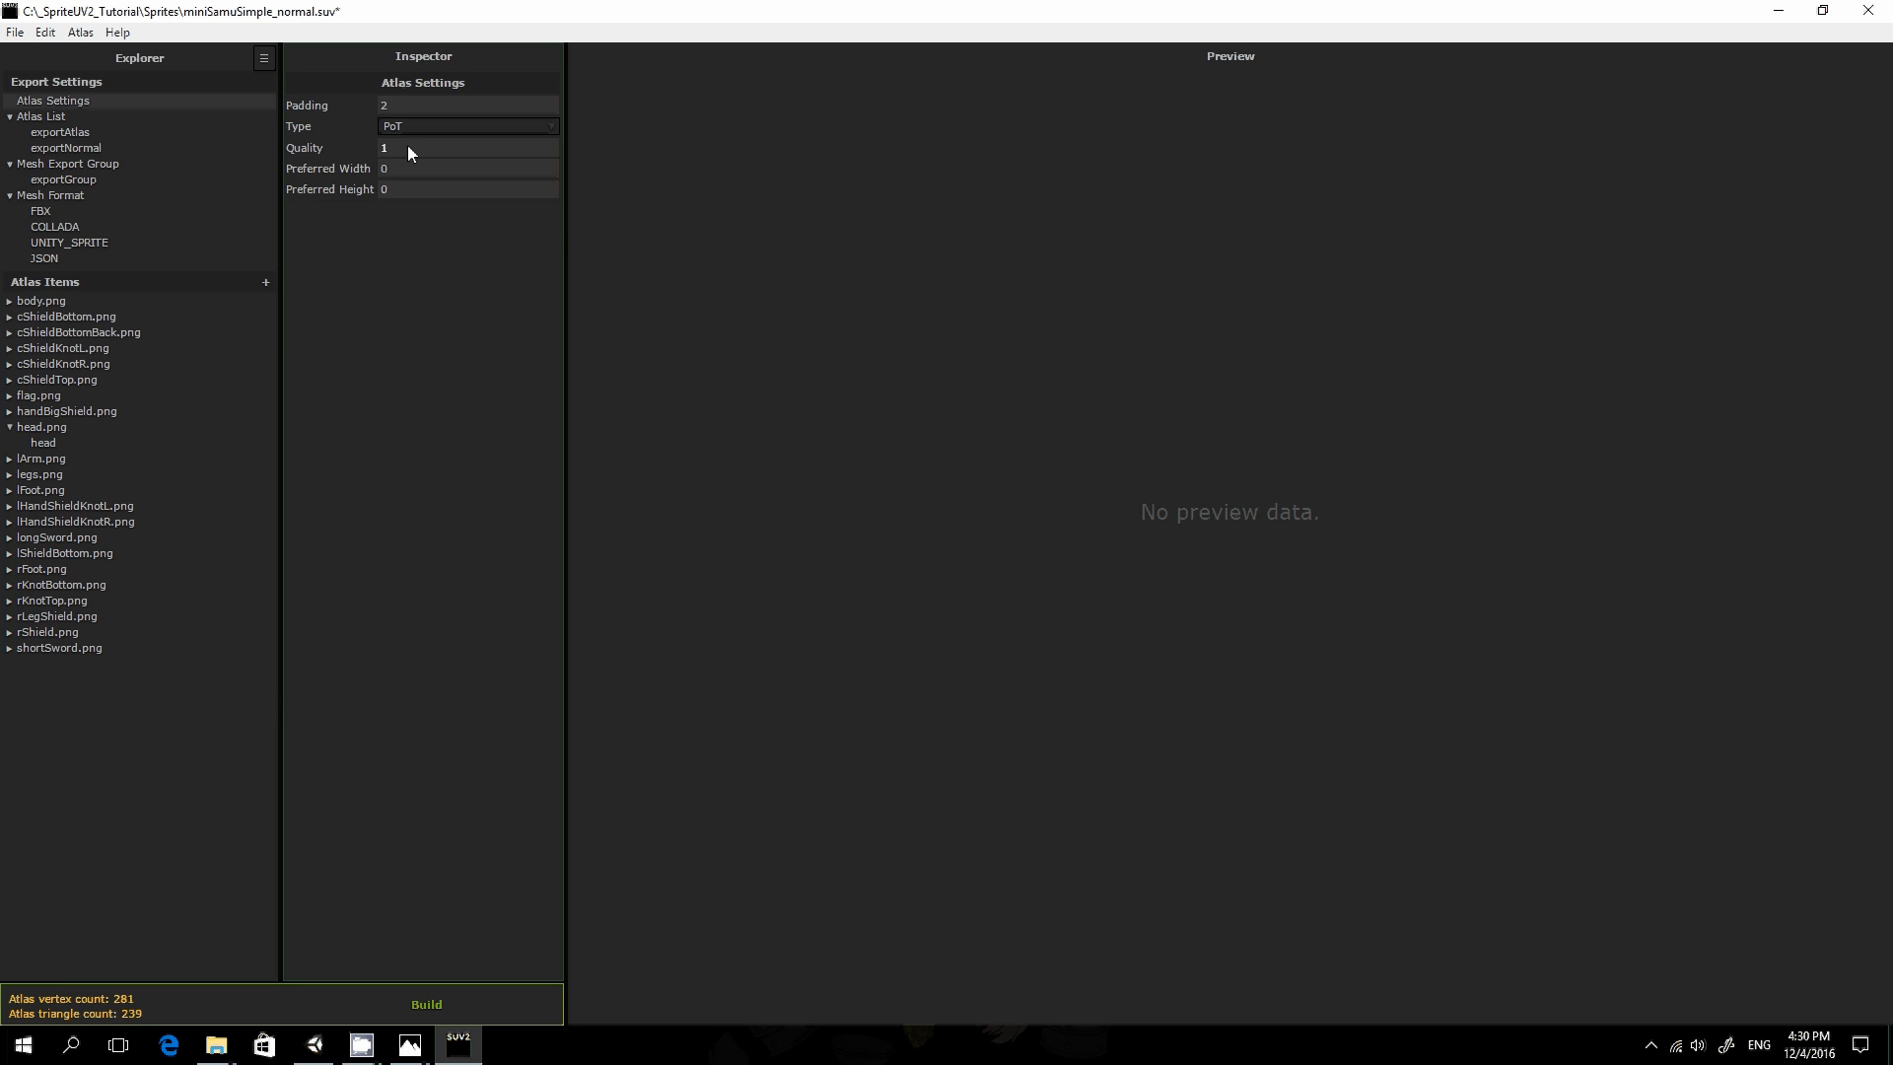